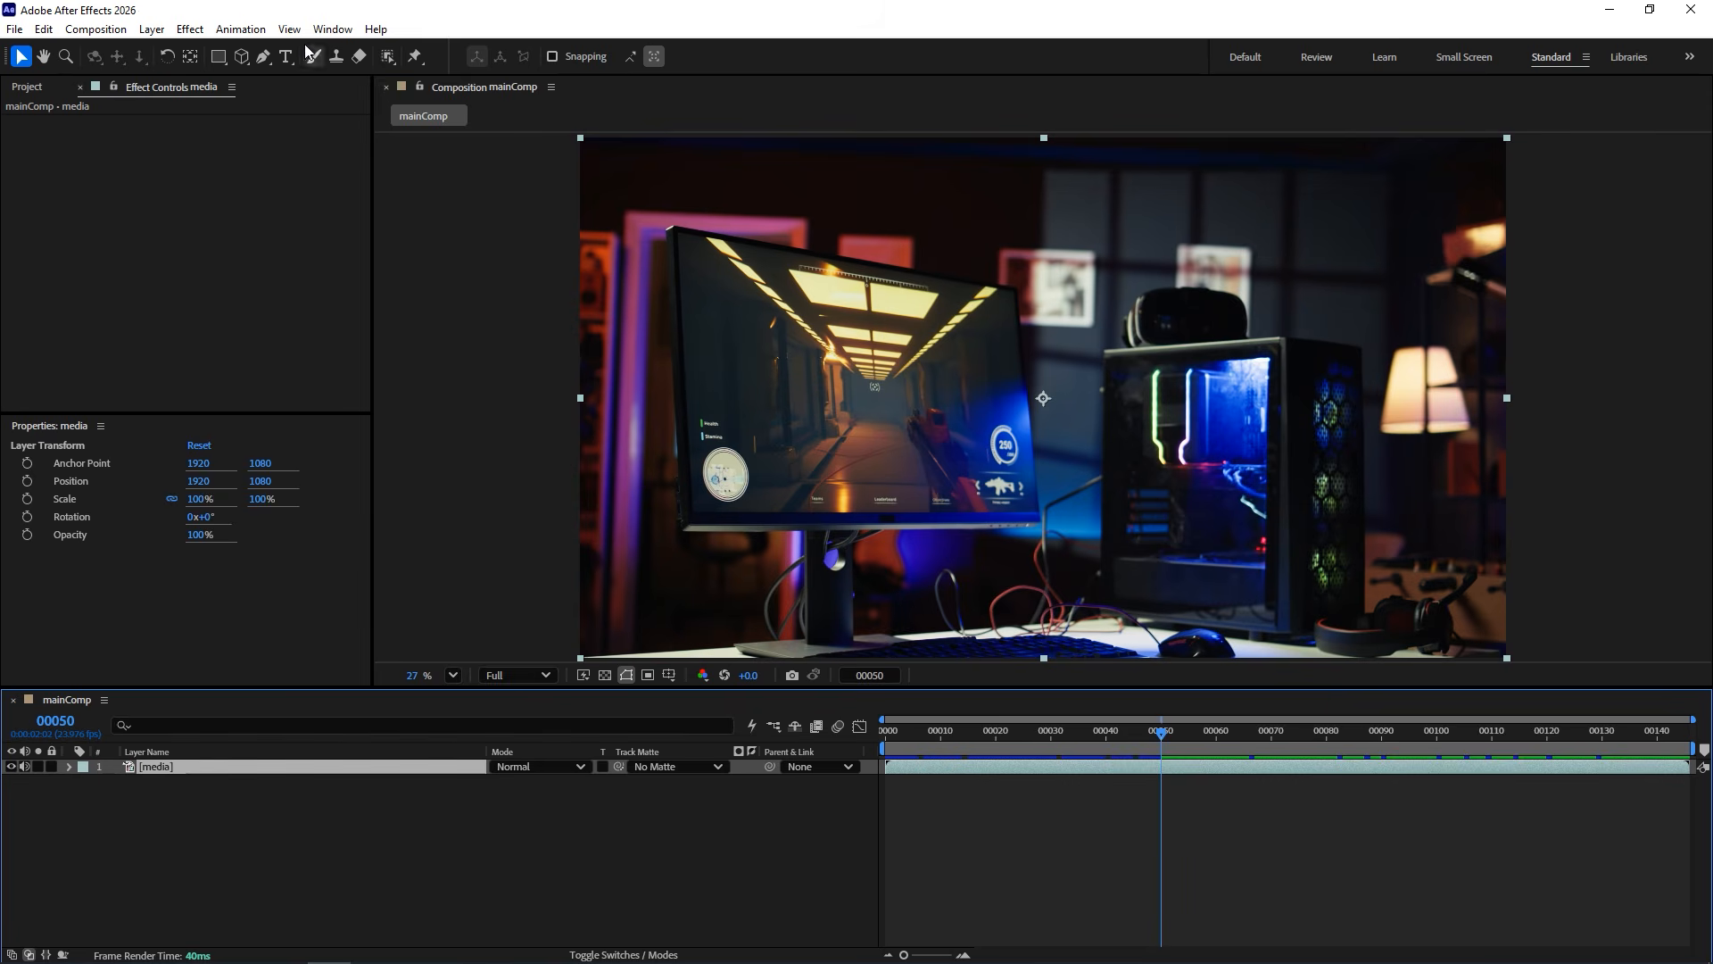
Track the camera of the media layer with Detailed Analysis enabled, and set the Track Point Size to 419%.
{"action": "left_click", "coordinate": [241, 28]}
{"action": "left_click", "coordinate": [323, 361]}
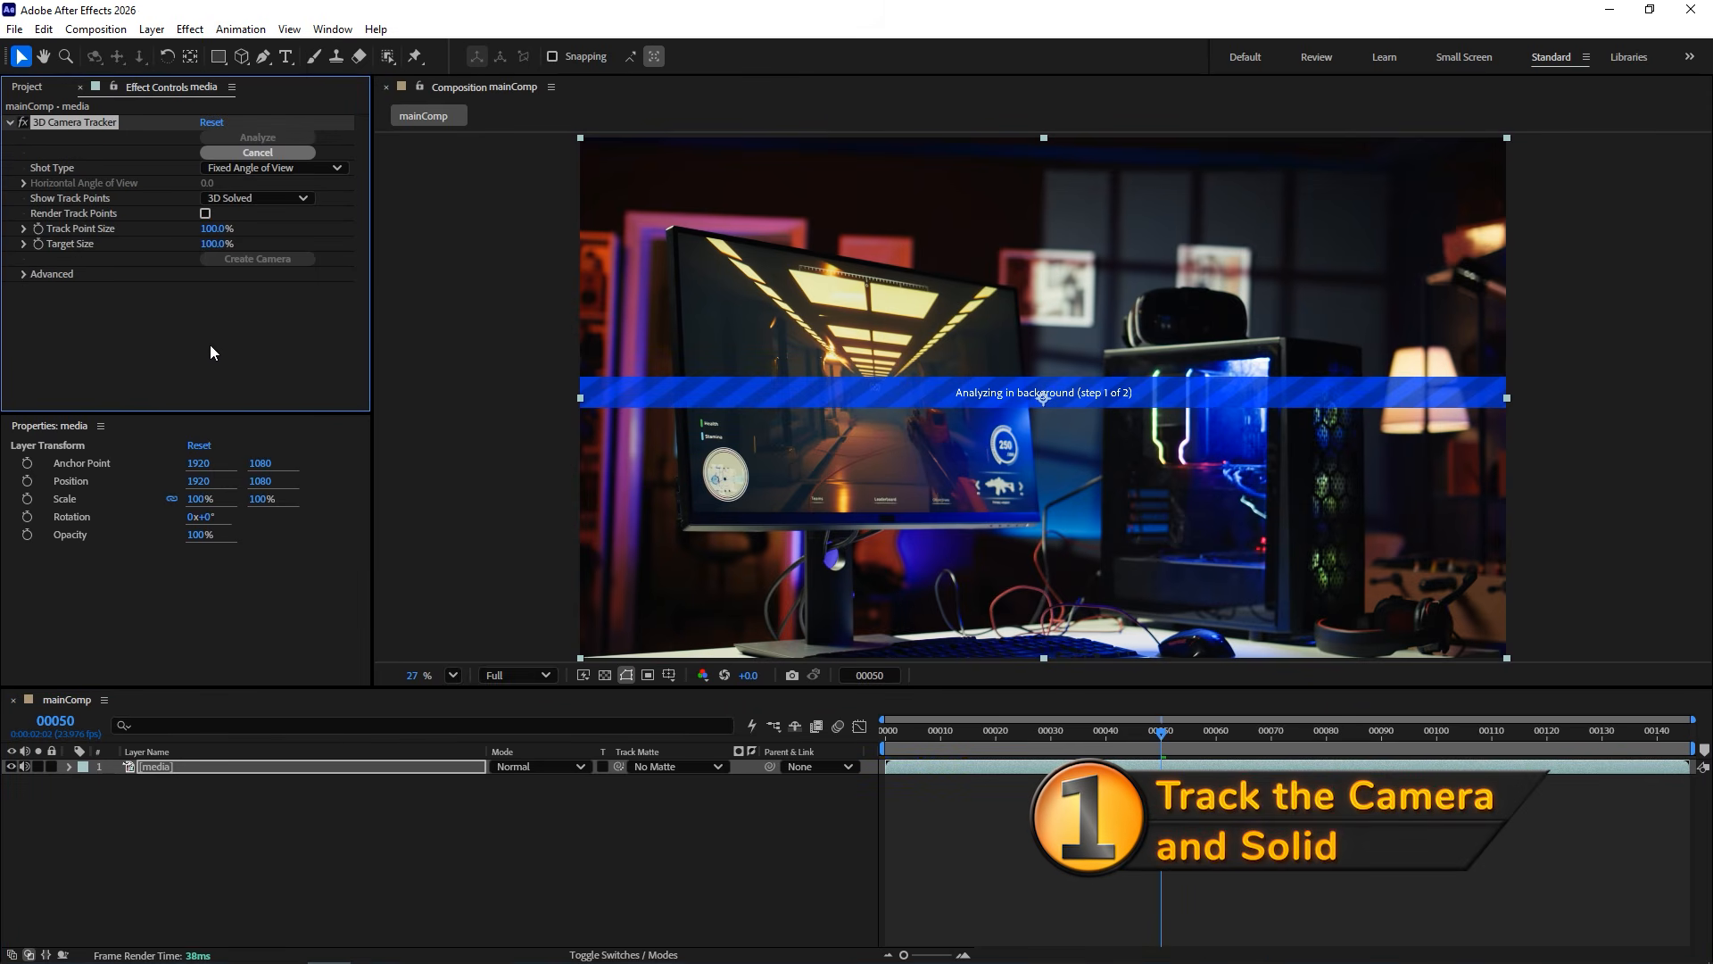
{"action": "left_click", "coordinate": [24, 273]}
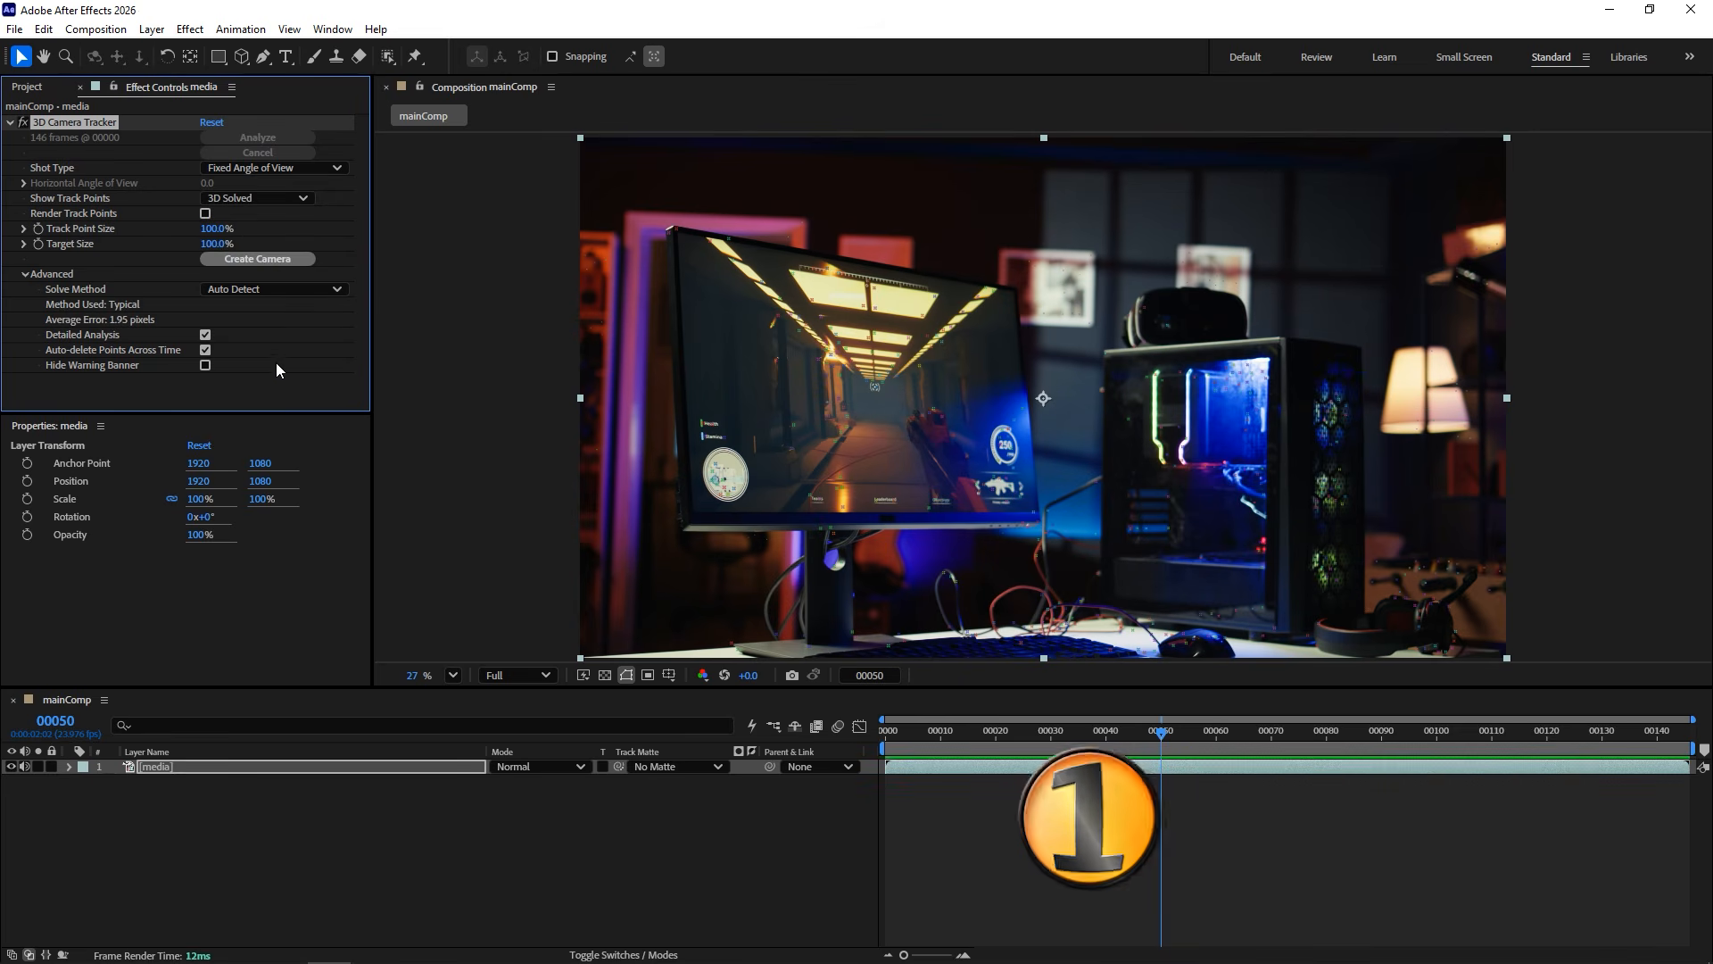
{"action": "left_click_drag", "start_coordinate": [217, 228], "coordinate": [510, 233]}
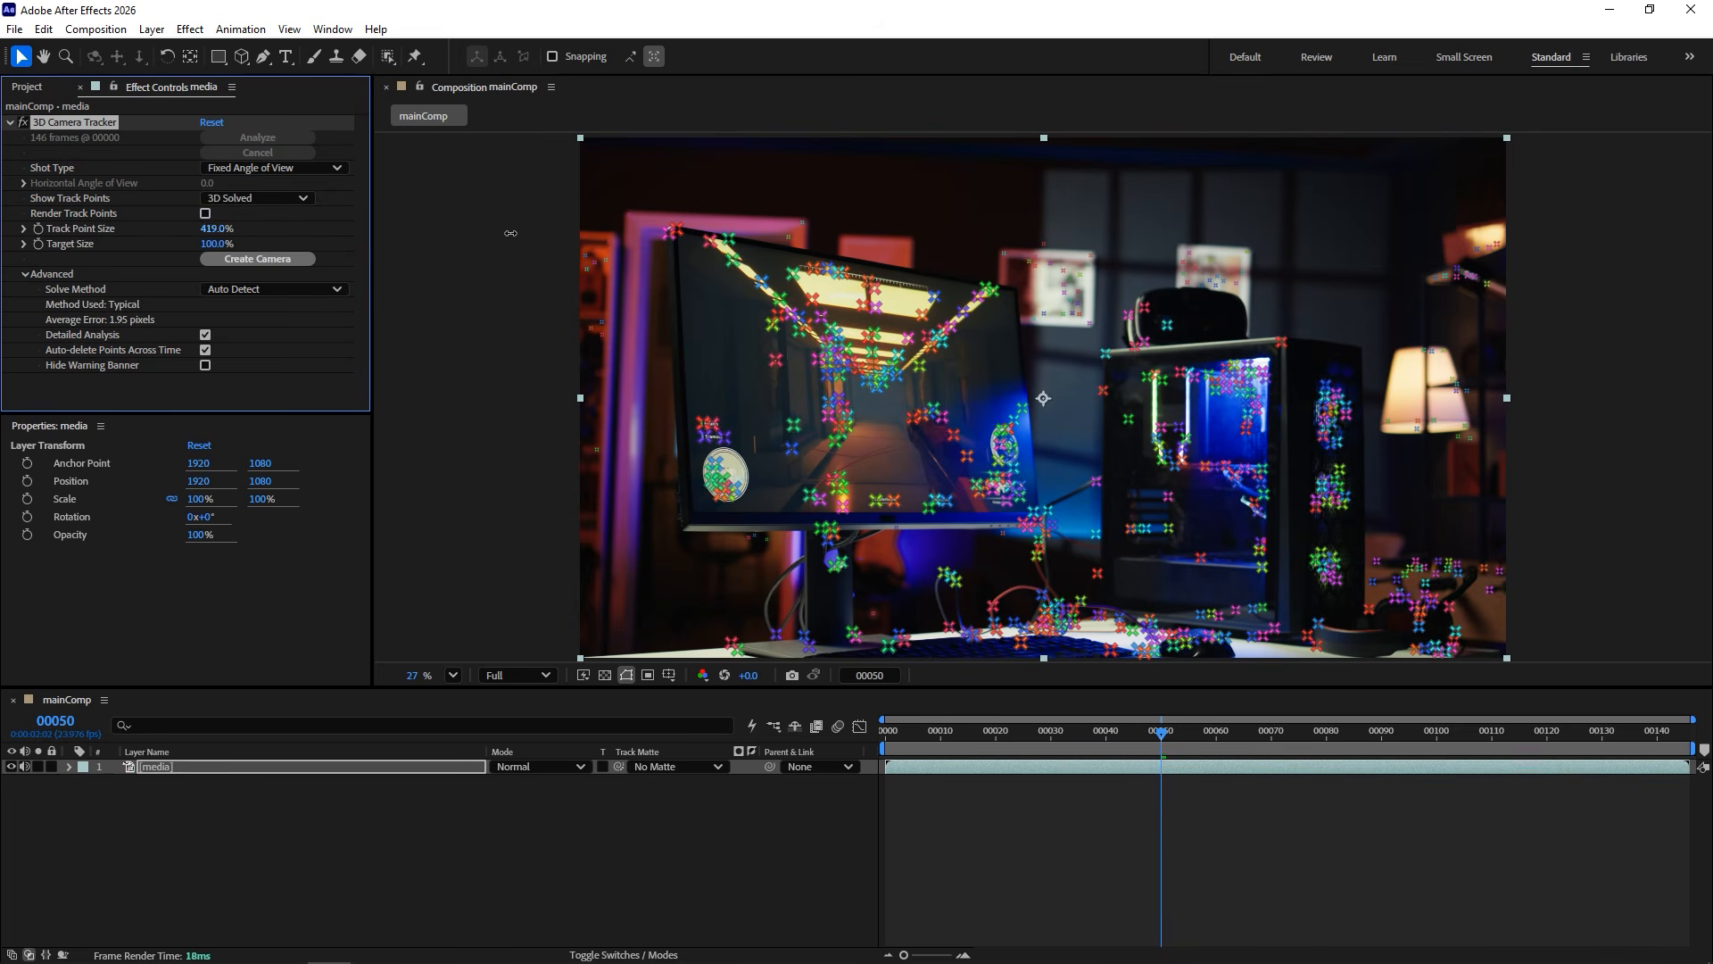
Select the track points on the monitor screen and create a solid and camera from them.
{"action": "mouse_move", "coordinate": [714, 265]}
{"action": "left_mouse_down"}
{"action": "mouse_move", "coordinate": [1013, 298]}
{"action": "mouse_move", "coordinate": [1008, 447]}
{"action": "mouse_move", "coordinate": [906, 528]}
{"action": "mouse_move", "coordinate": [714, 265]}
{"action": "left_mouse_up"}
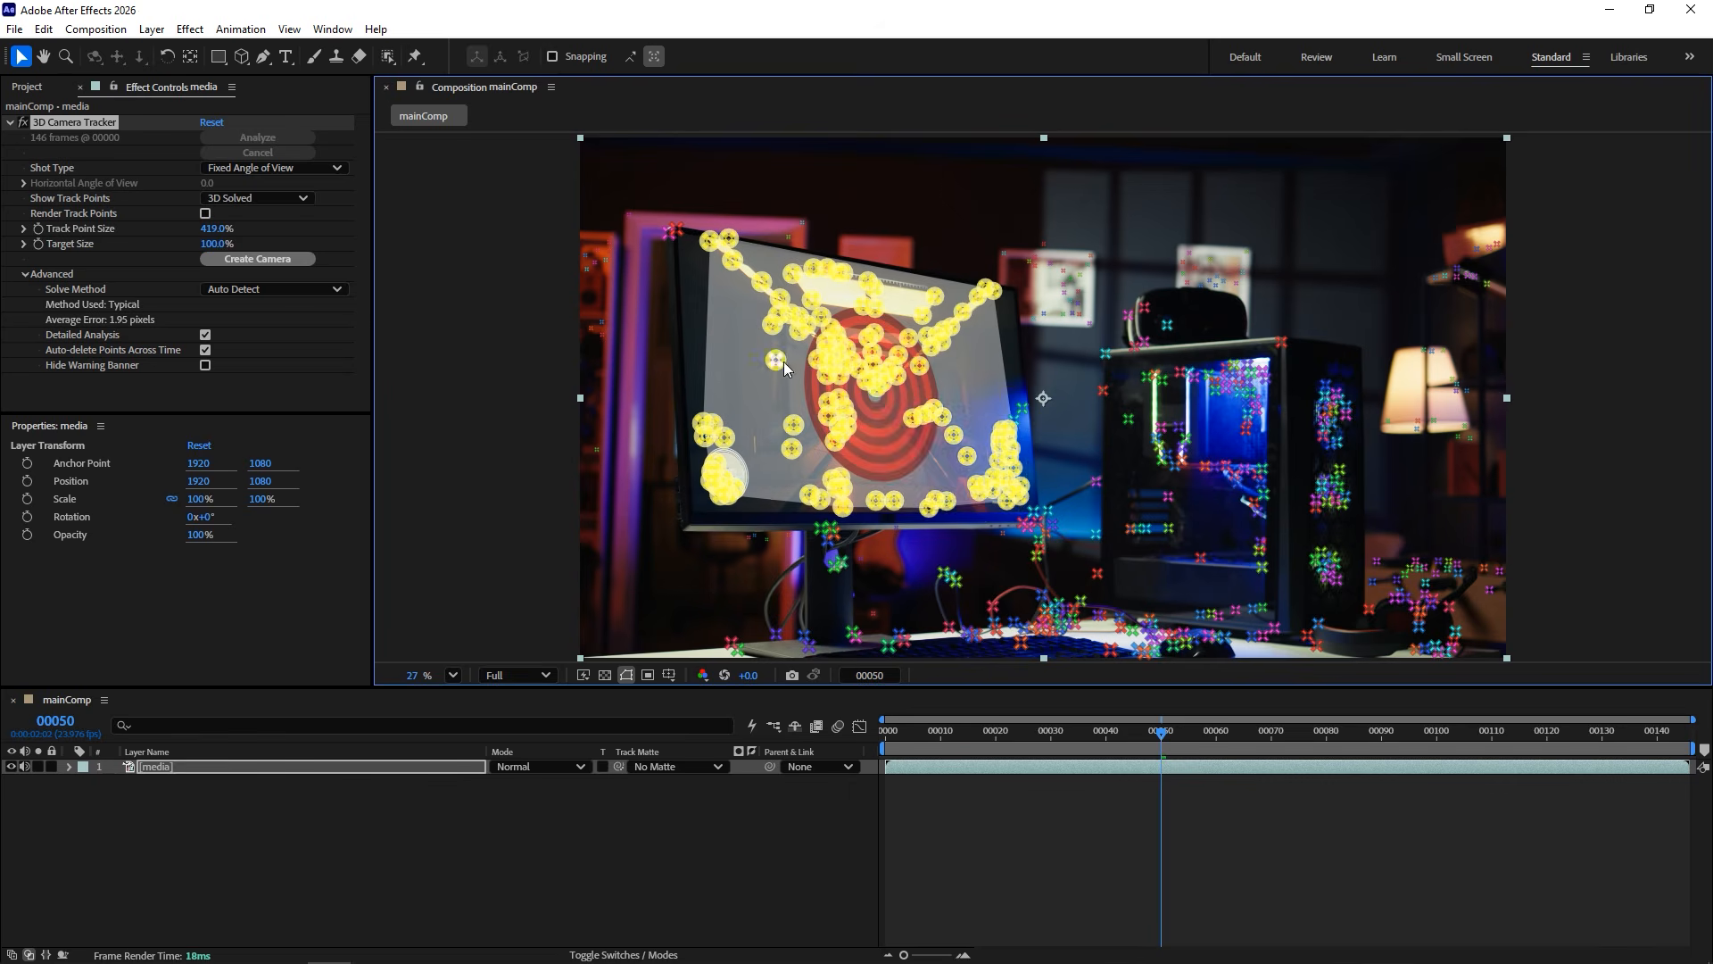
{"action": "right_click", "coordinate": [875, 389]}
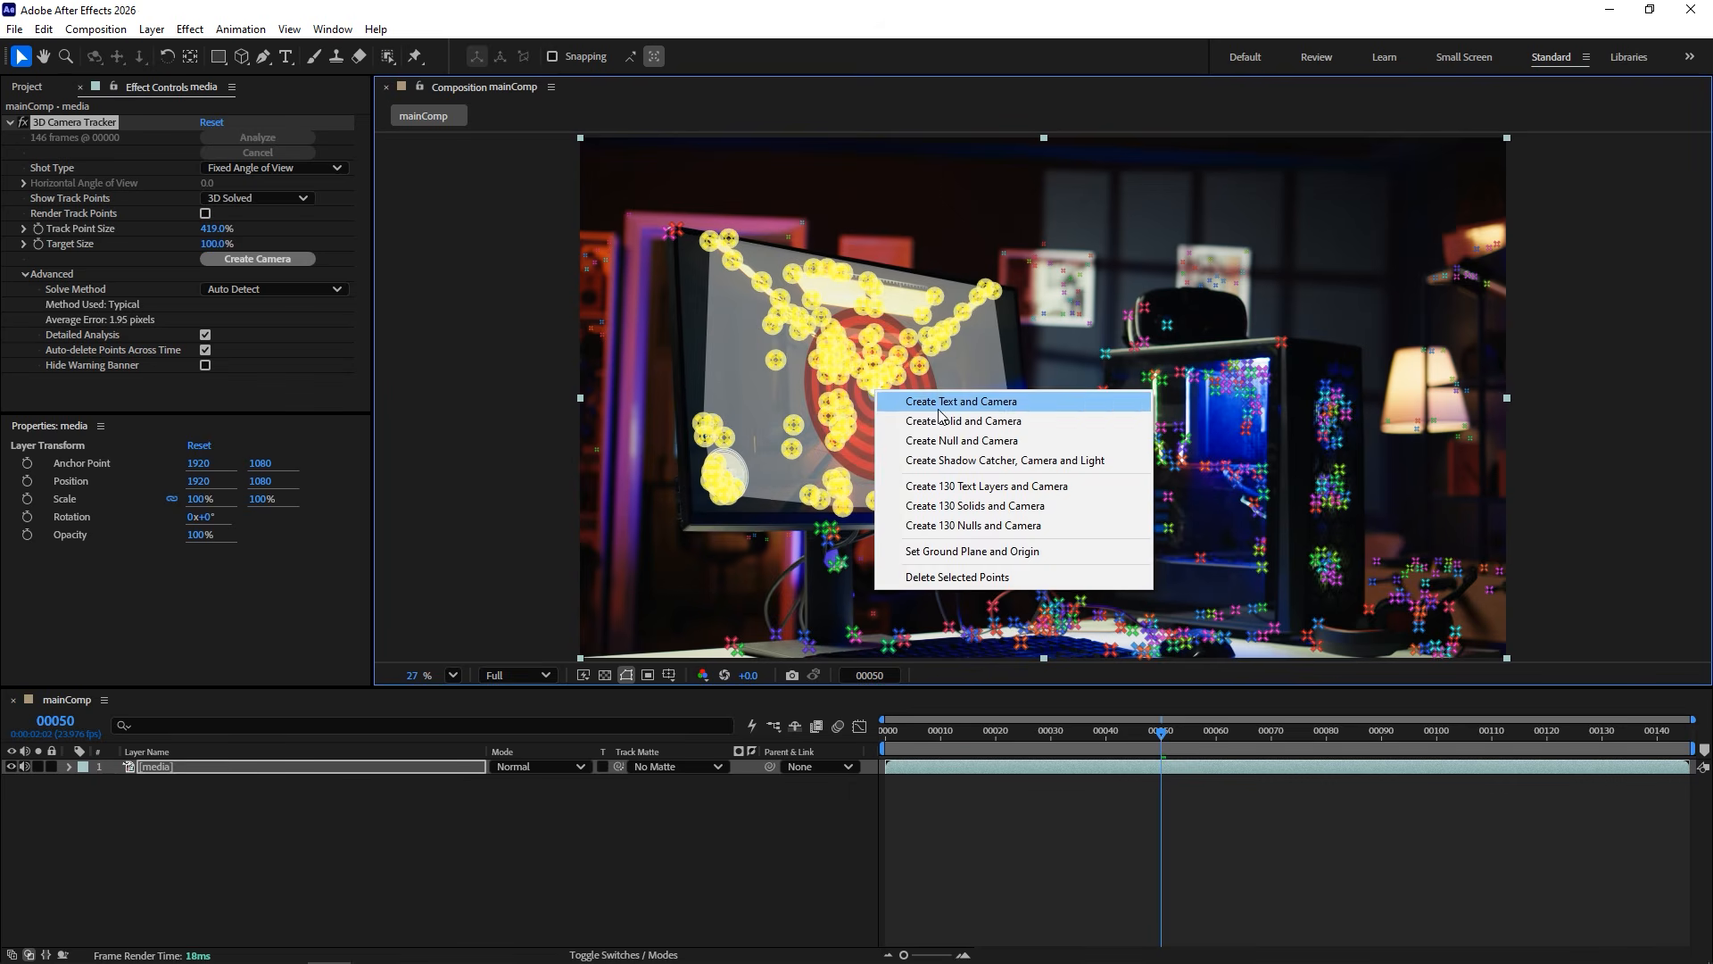
{"action": "left_click", "coordinate": [1042, 421]}
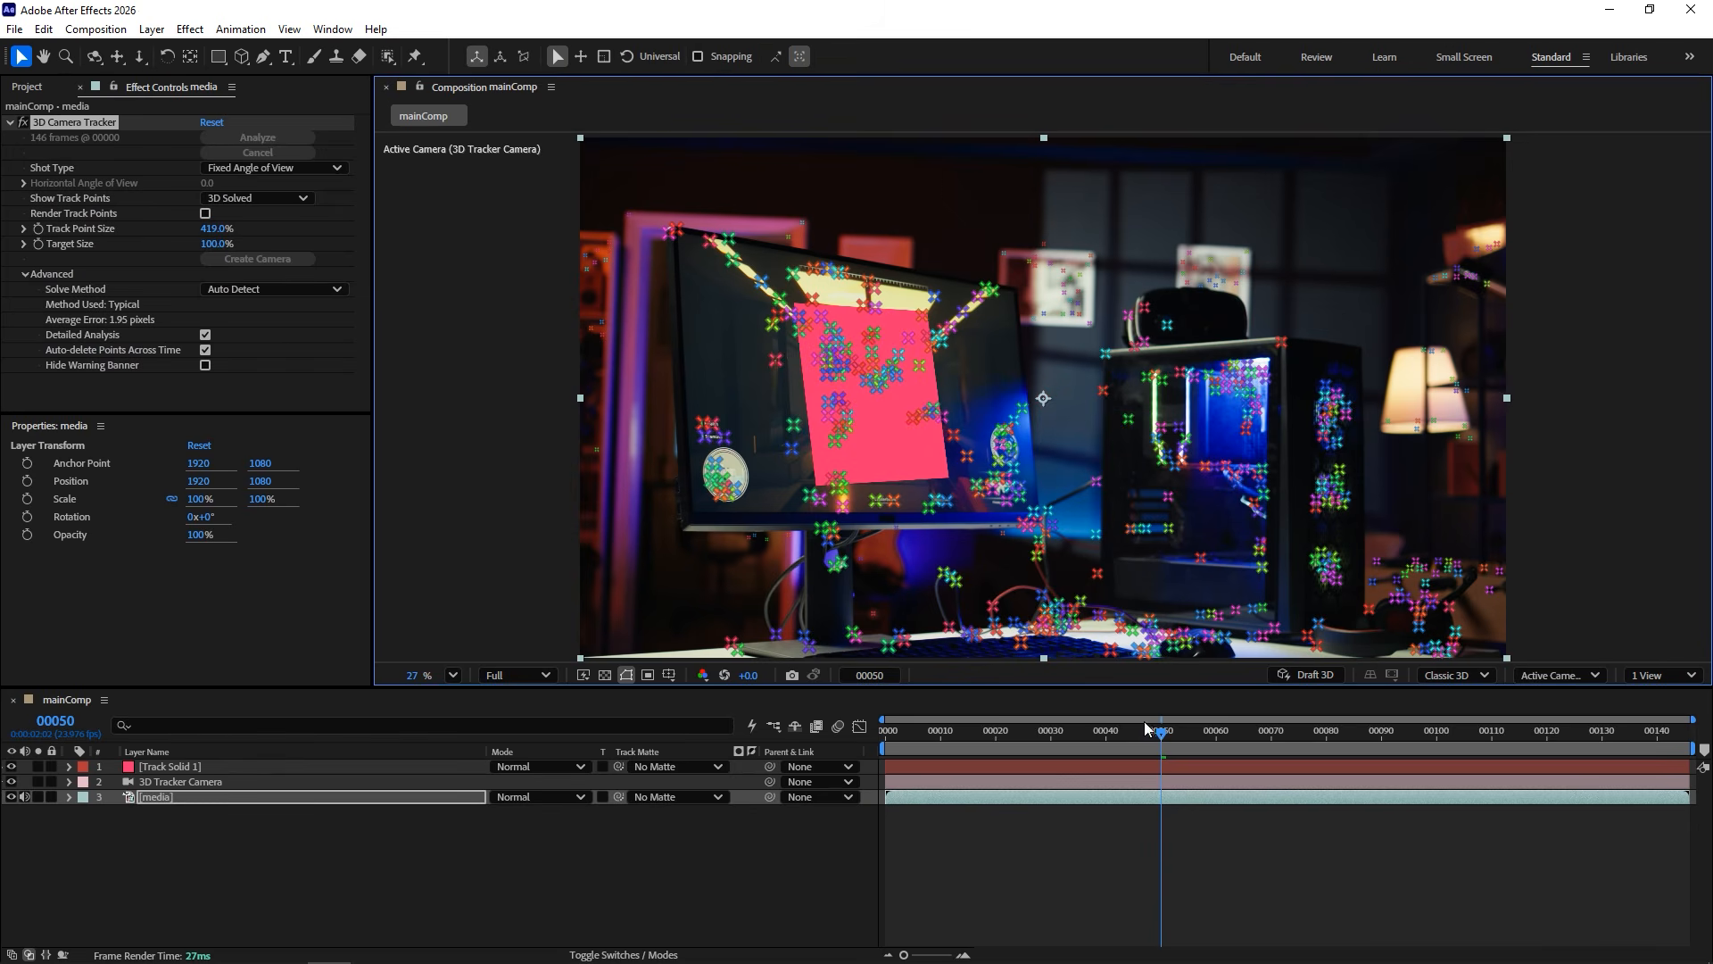
Check the tracked solid and track points up close at frames 123 and 91, then return to frame 50 with the whole frame fitted.
{"action": "left_click_drag", "start_coordinate": [1162, 733], "coordinate": [1566, 747]}
{"action": "scroll", "coordinate": [1020, 345], "scroll_direction": "up", "scroll_amount": 8}
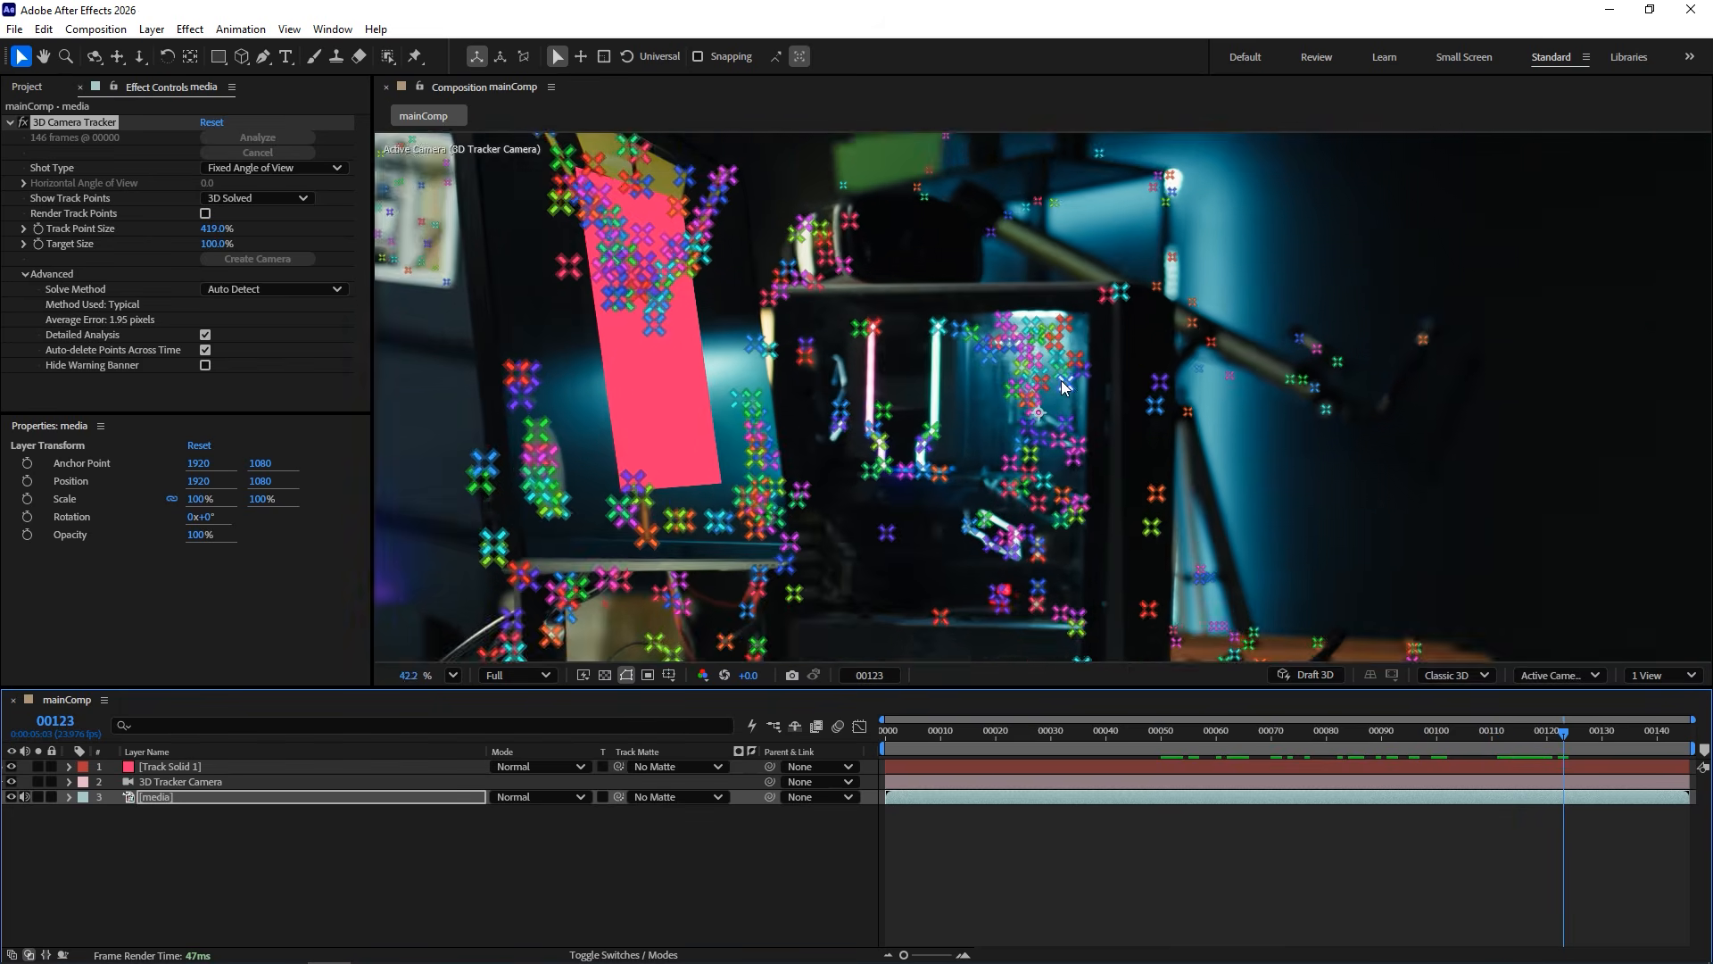
{"action": "key", "text": "v"}
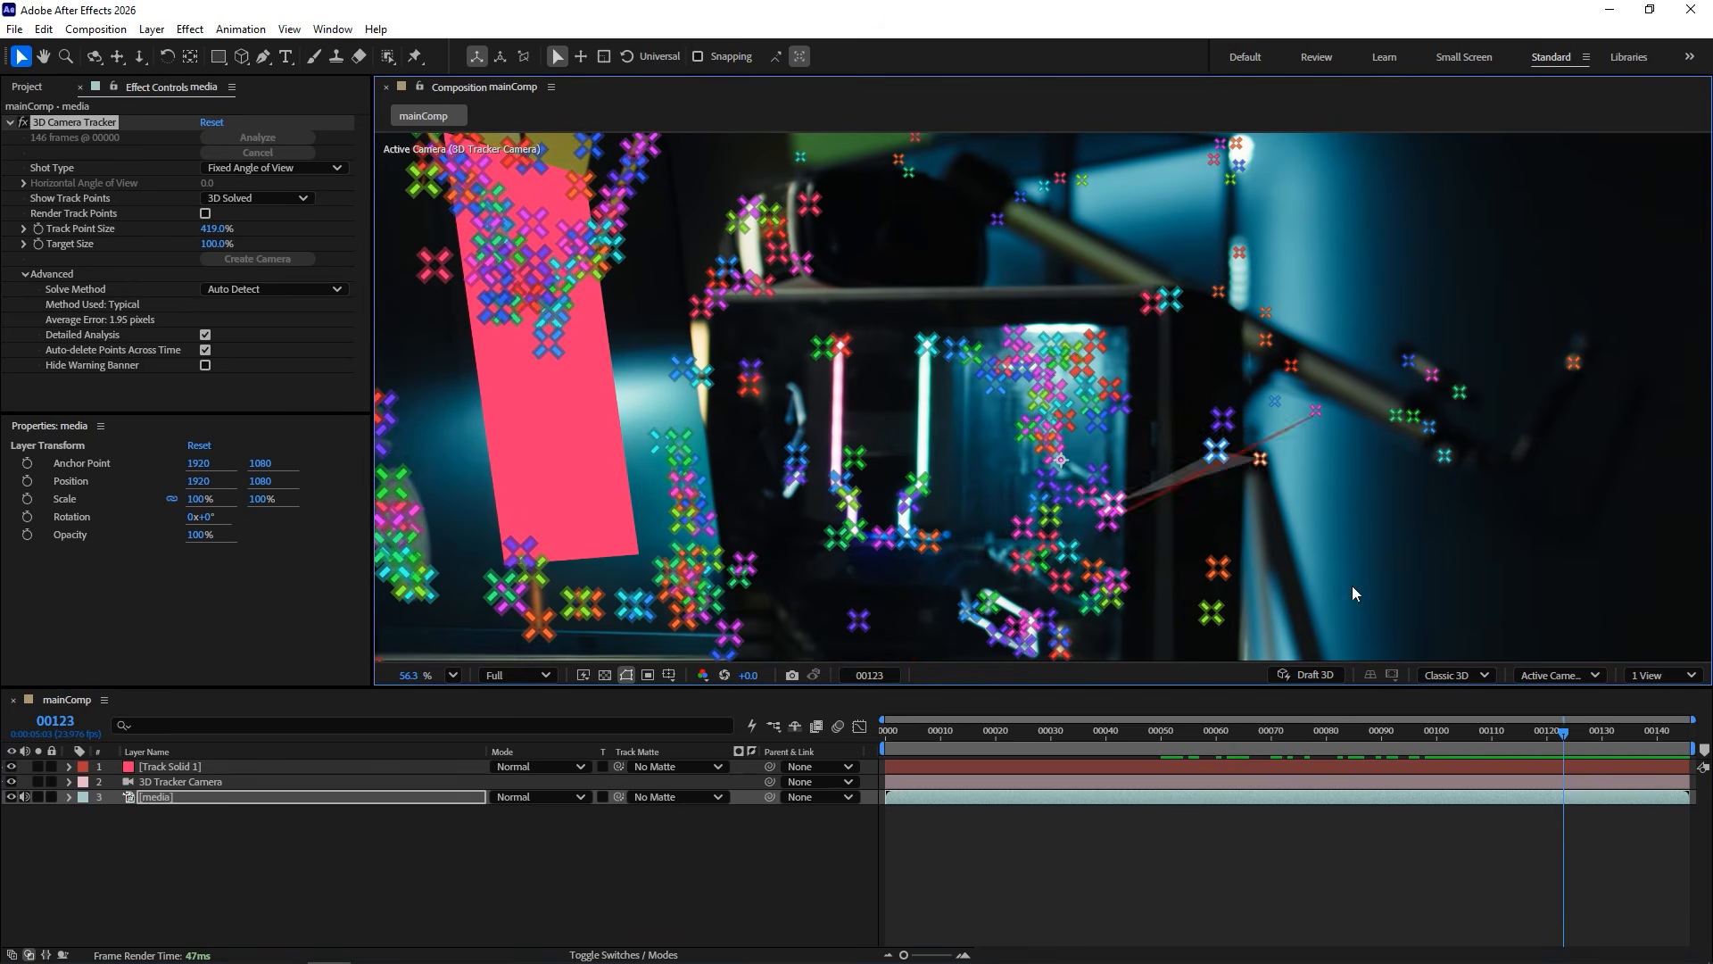
{"action": "left_click_drag", "start_coordinate": [1530, 730], "coordinate": [1386, 735]}
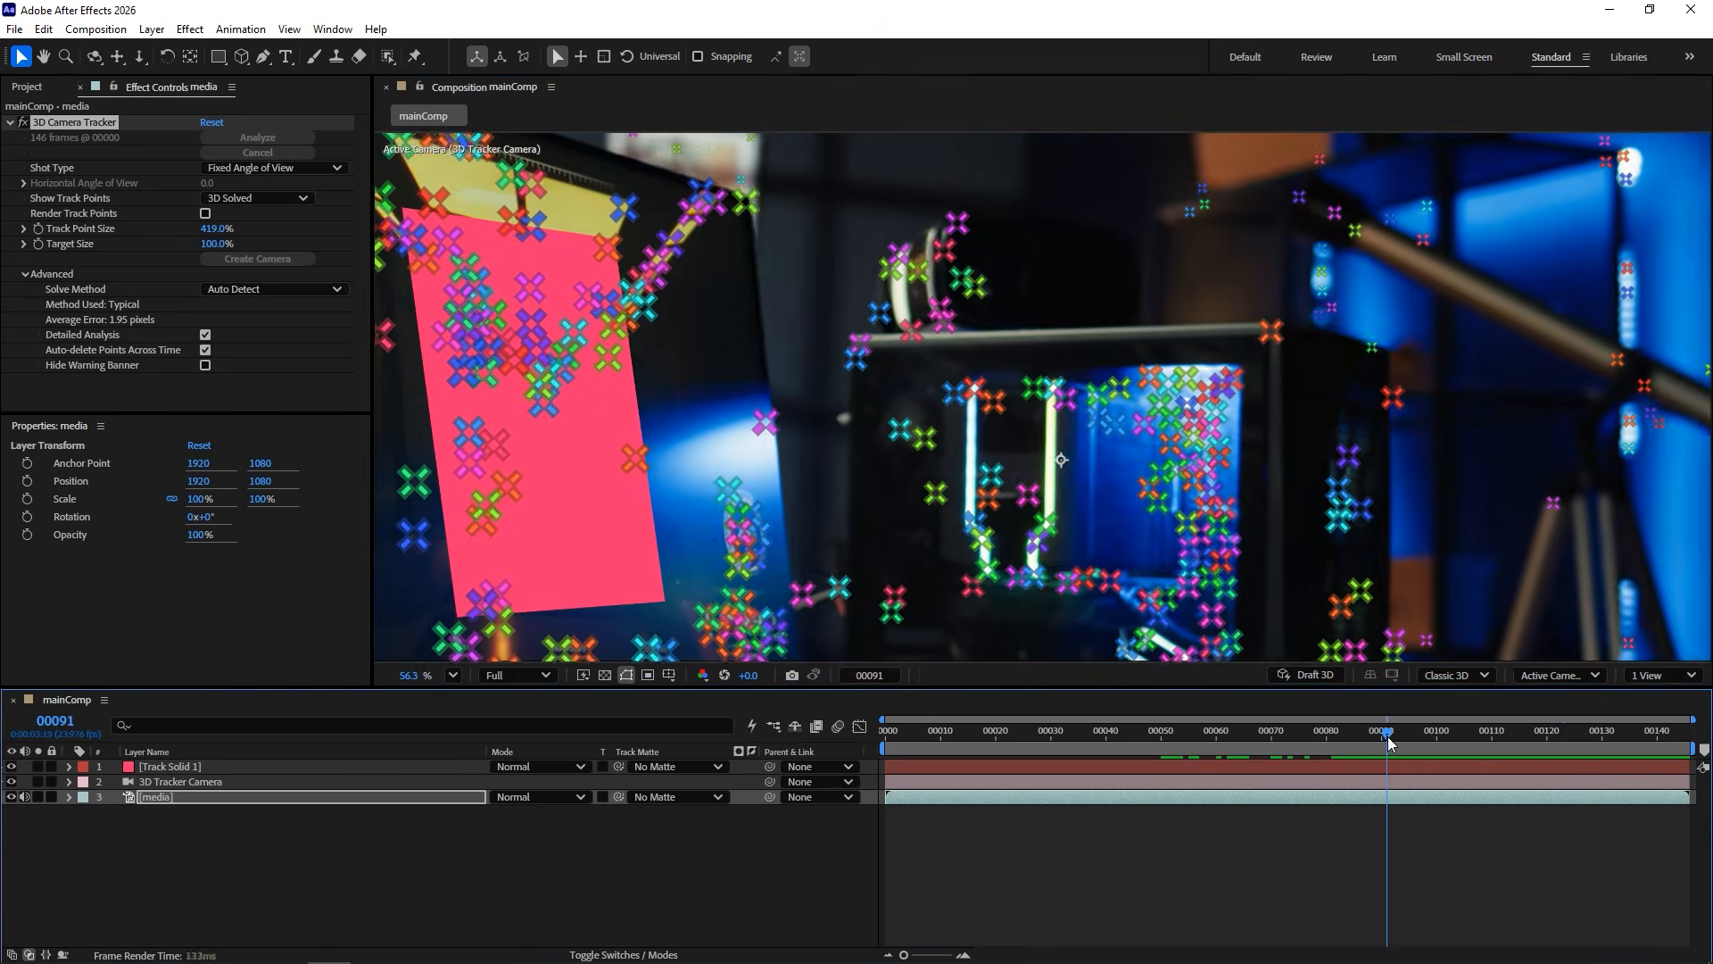
{"action": "left_click", "coordinate": [1316, 580]}
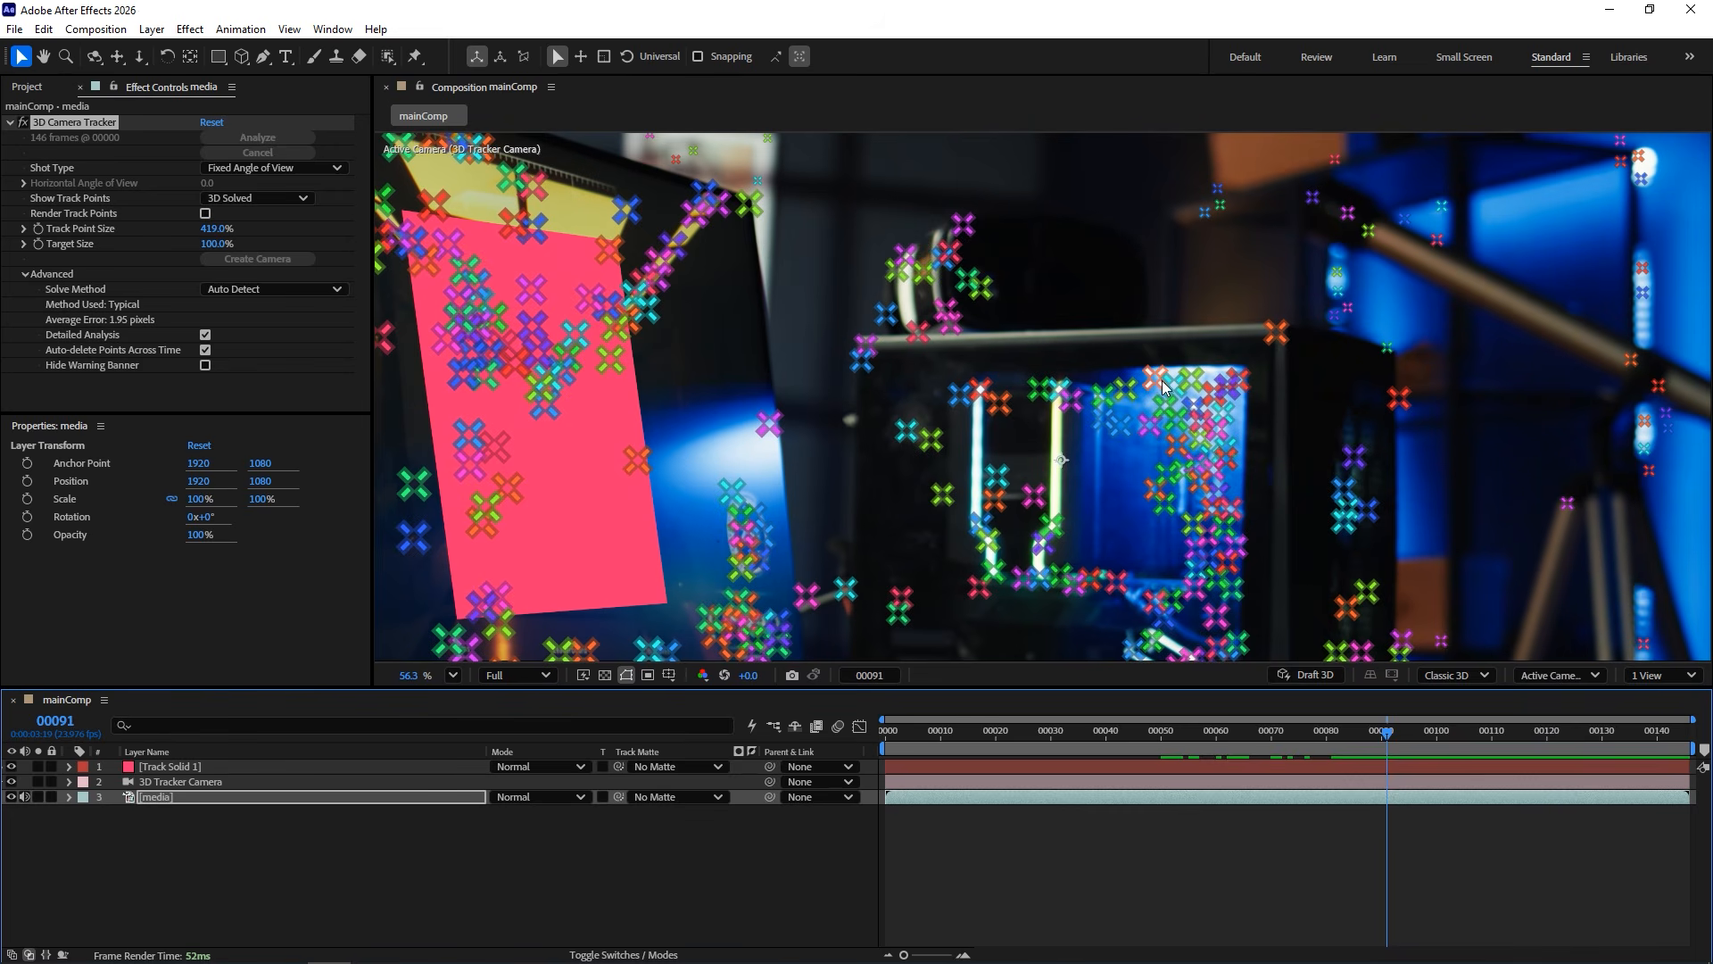
{"action": "left_click_drag", "start_coordinate": [1389, 739], "coordinate": [1165, 739]}
{"action": "left_click", "coordinate": [452, 675]}
{"action": "left_click", "coordinate": [481, 347]}
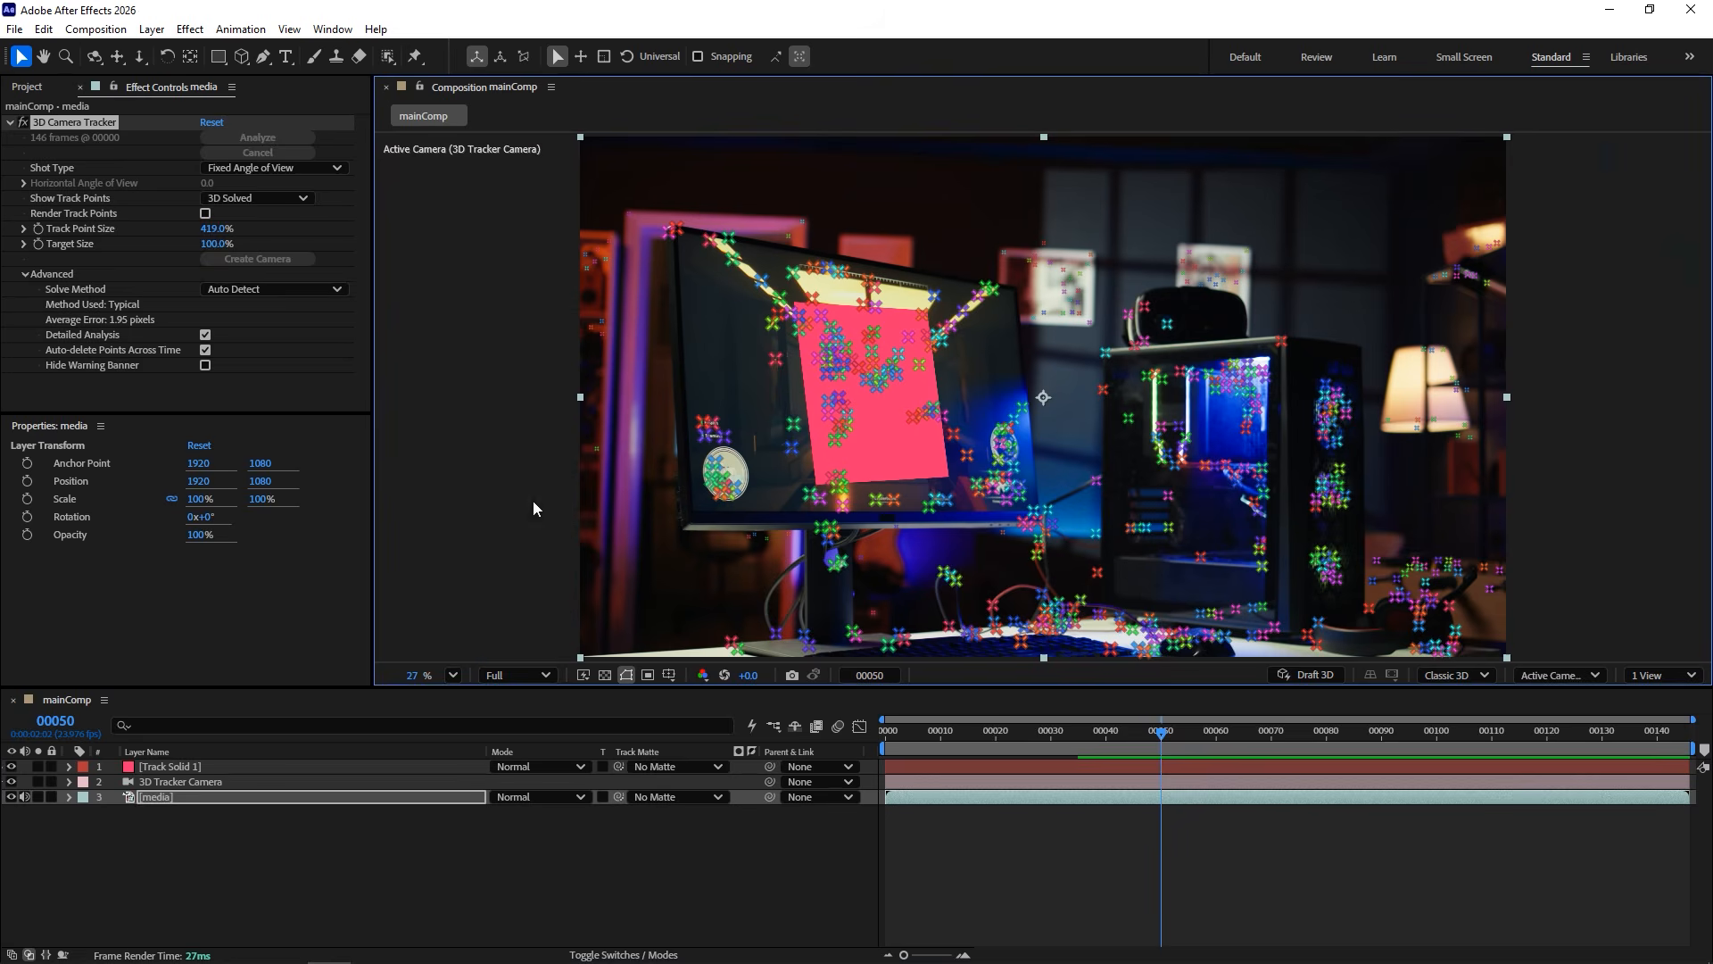
Set the Z Rotation of the Track Solid 1 layer to 3.4° so it aligns with the monitor screen.
{"action": "left_click", "coordinate": [347, 766]}
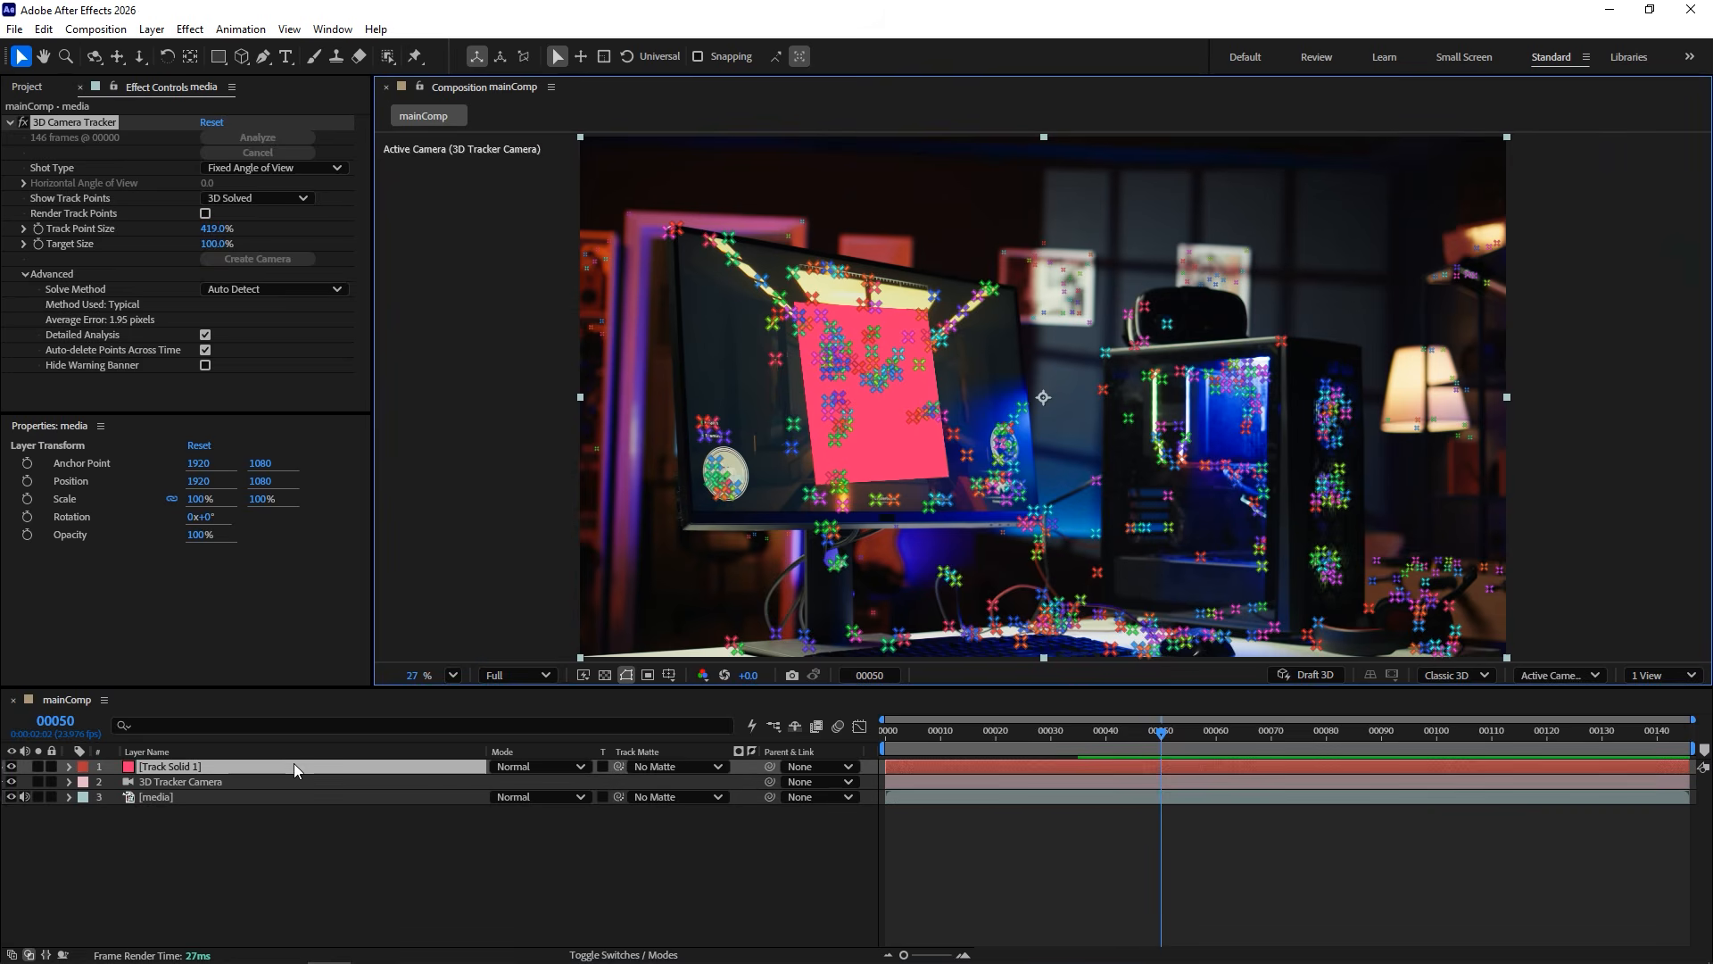
{"action": "left_click", "coordinate": [69, 767]}
{"action": "left_click_drag", "start_coordinate": [507, 888], "coordinate": [577, 819]}
{"action": "key", "text": "ctrl+z"}
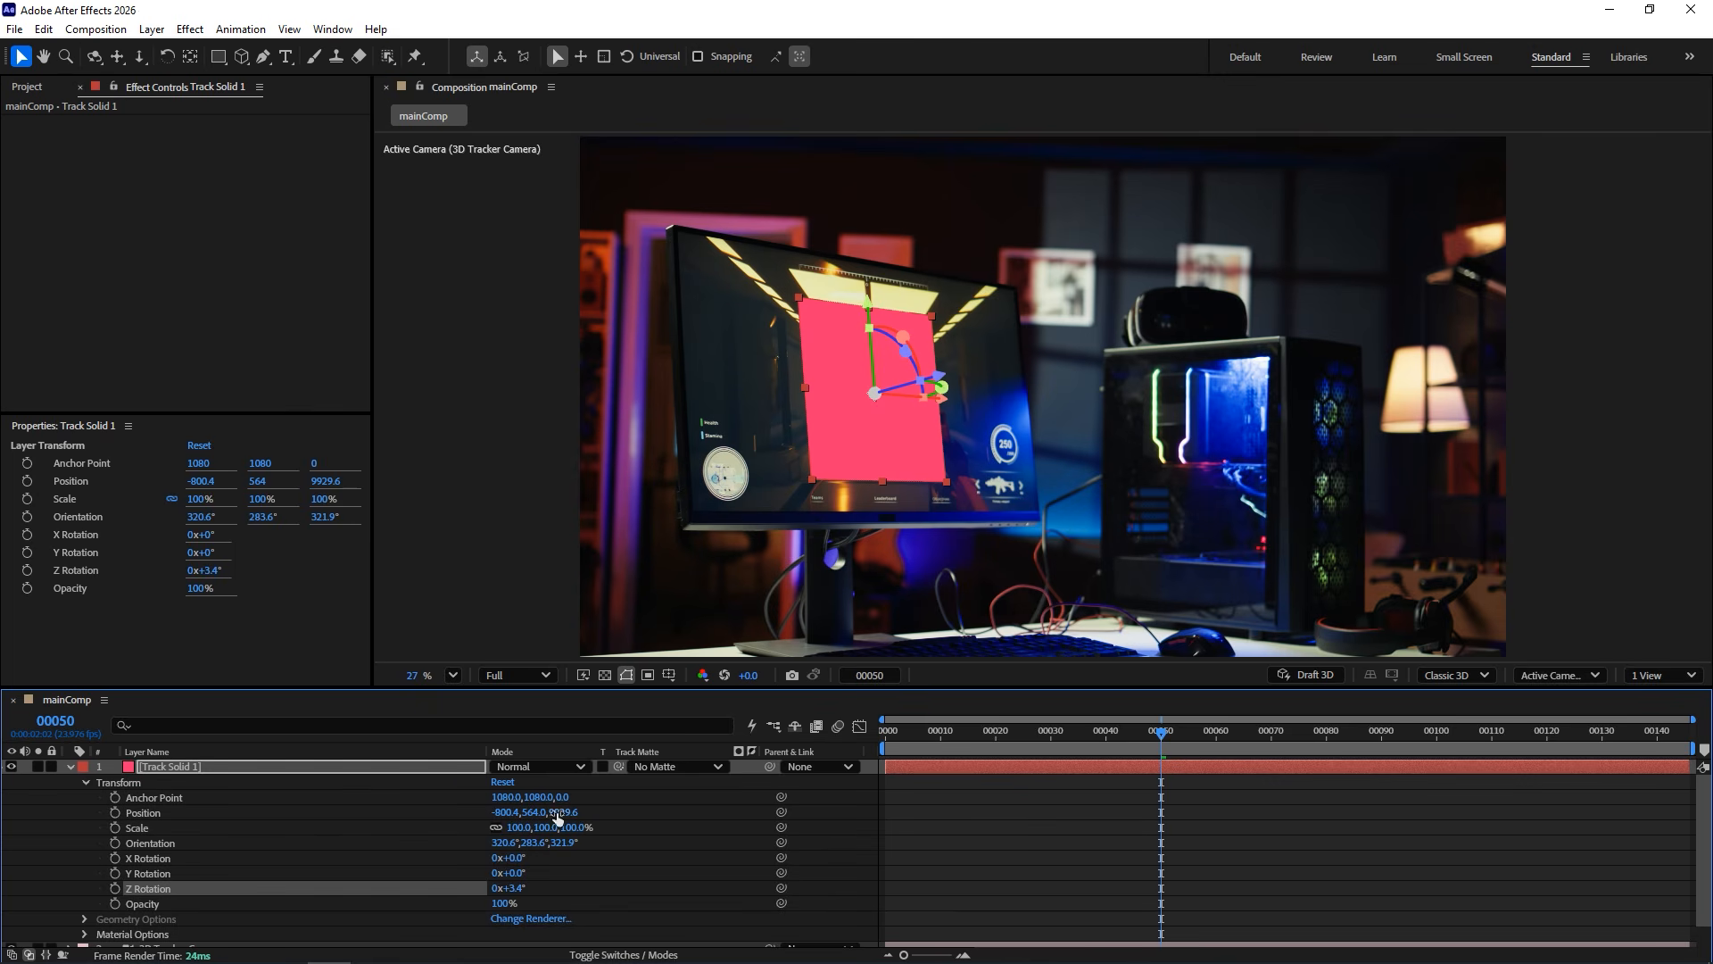
Rename the track solid to monitor, unlock its aspect ratio, and resize it to 5380 x 3150 px.
{"action": "left_click", "coordinate": [457, 763]}
{"action": "key", "text": "ctrl+shift+y"}
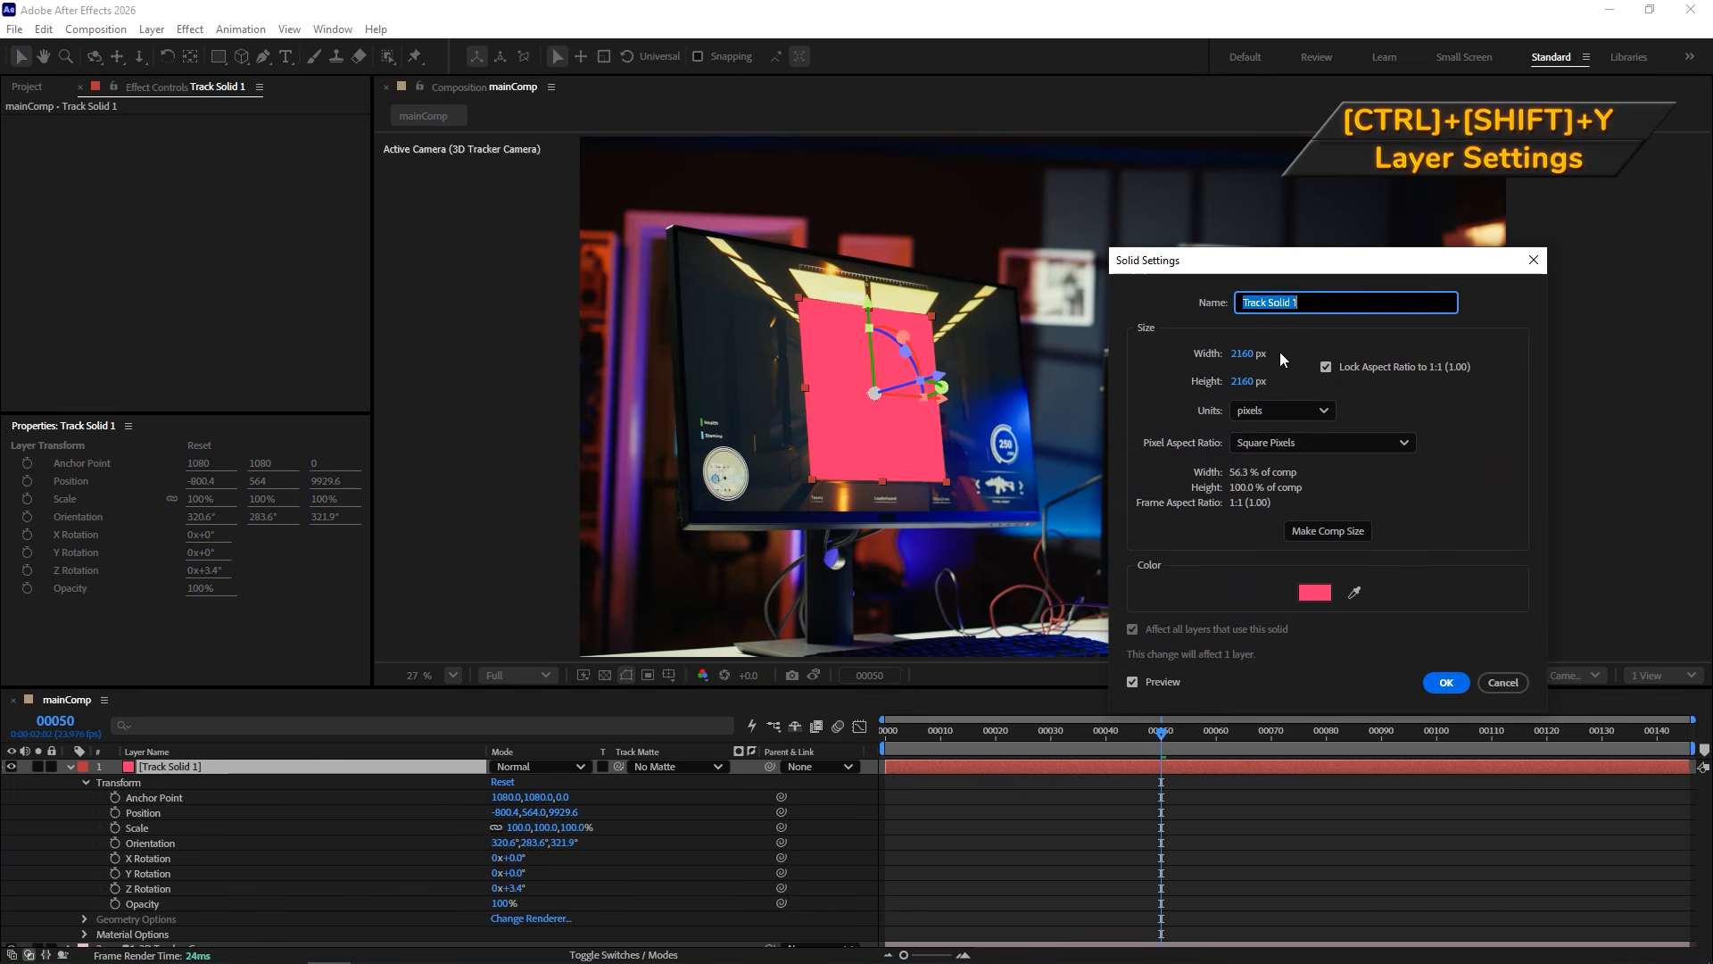
{"action": "type", "text": "monitor"}
{"action": "left_click", "coordinate": [1326, 367]}
{"action": "left_click_drag", "start_coordinate": [1246, 355], "coordinate": [1314, 375]}
{"action": "left_click", "coordinate": [1443, 684]}
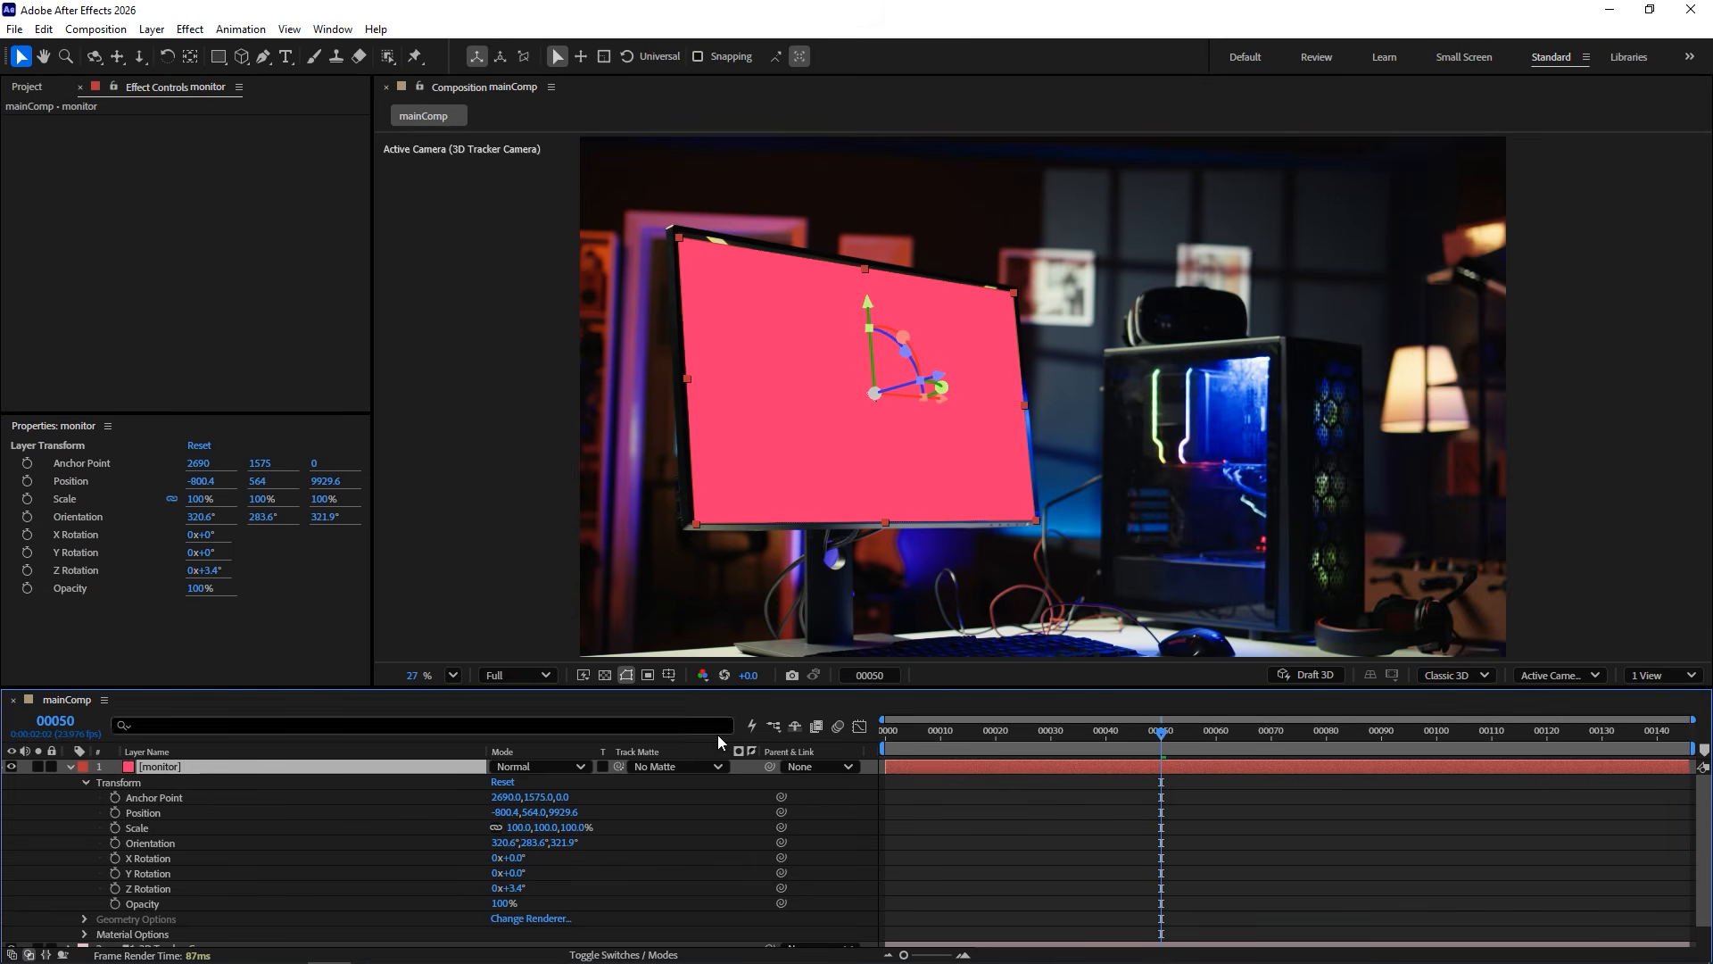
Shift the monitor solid's Anchor Point to 2654.9, 1645.8 to fit the screen, and review its solid settings without changes.
{"action": "left_click_drag", "start_coordinate": [540, 804], "coordinate": [195, 805]}
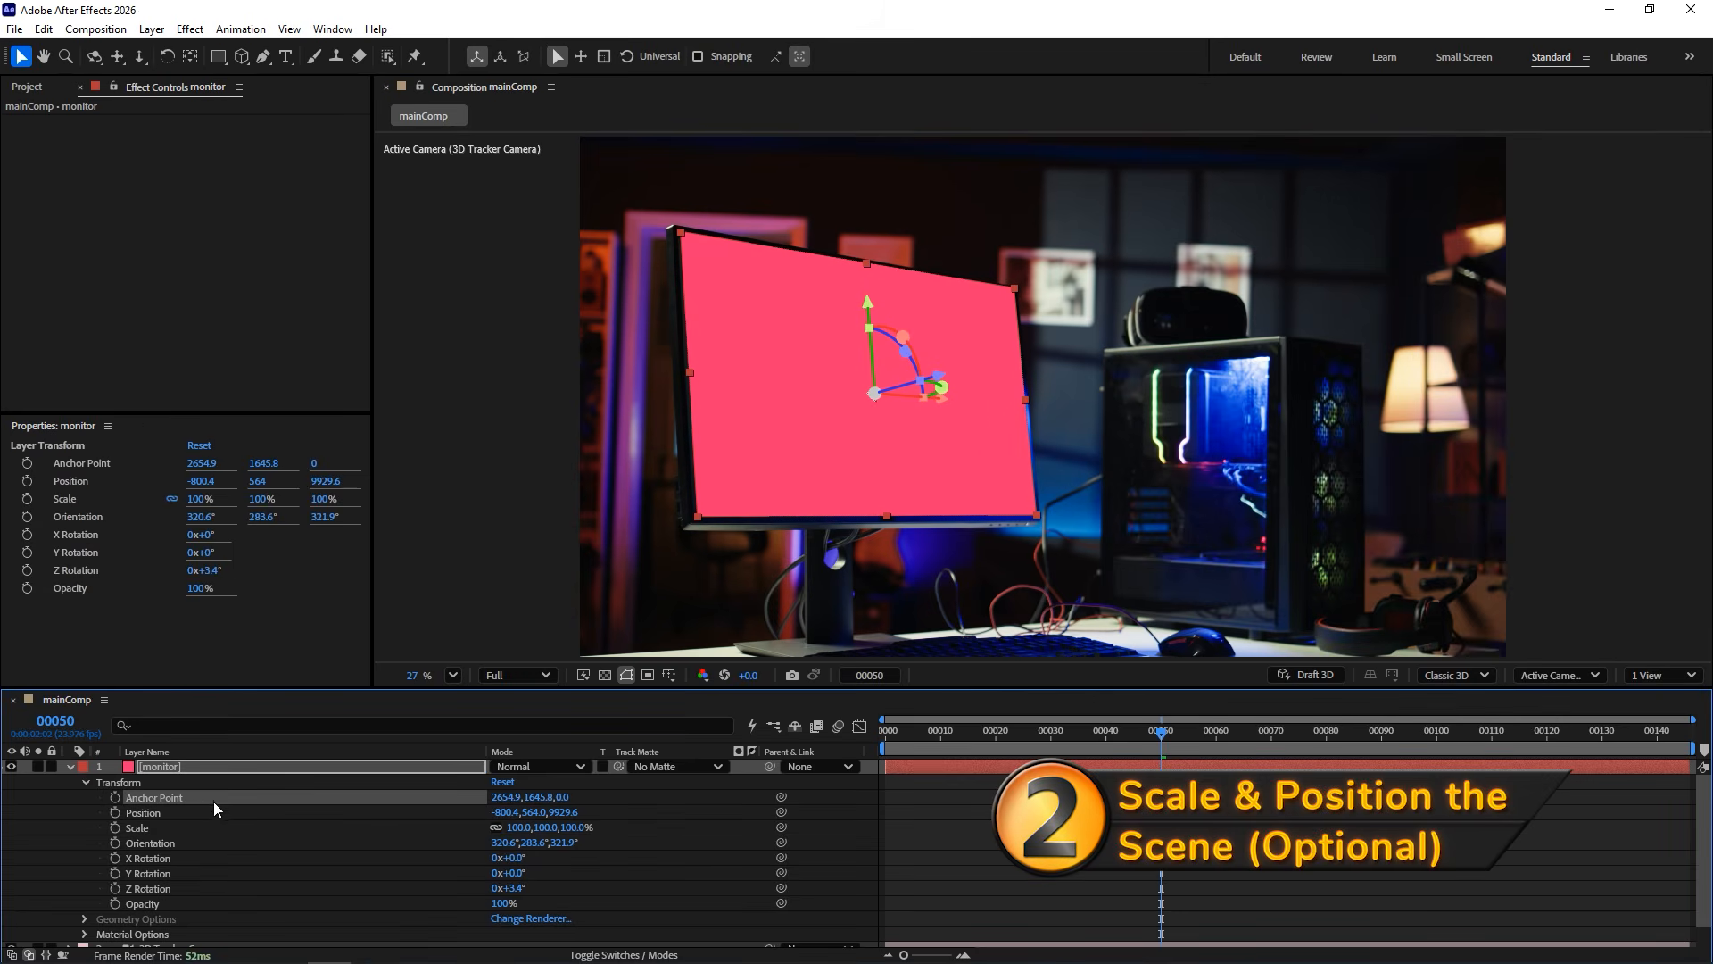
{"action": "left_click", "coordinate": [314, 769]}
{"action": "key", "text": "ctrl+shift+c"}
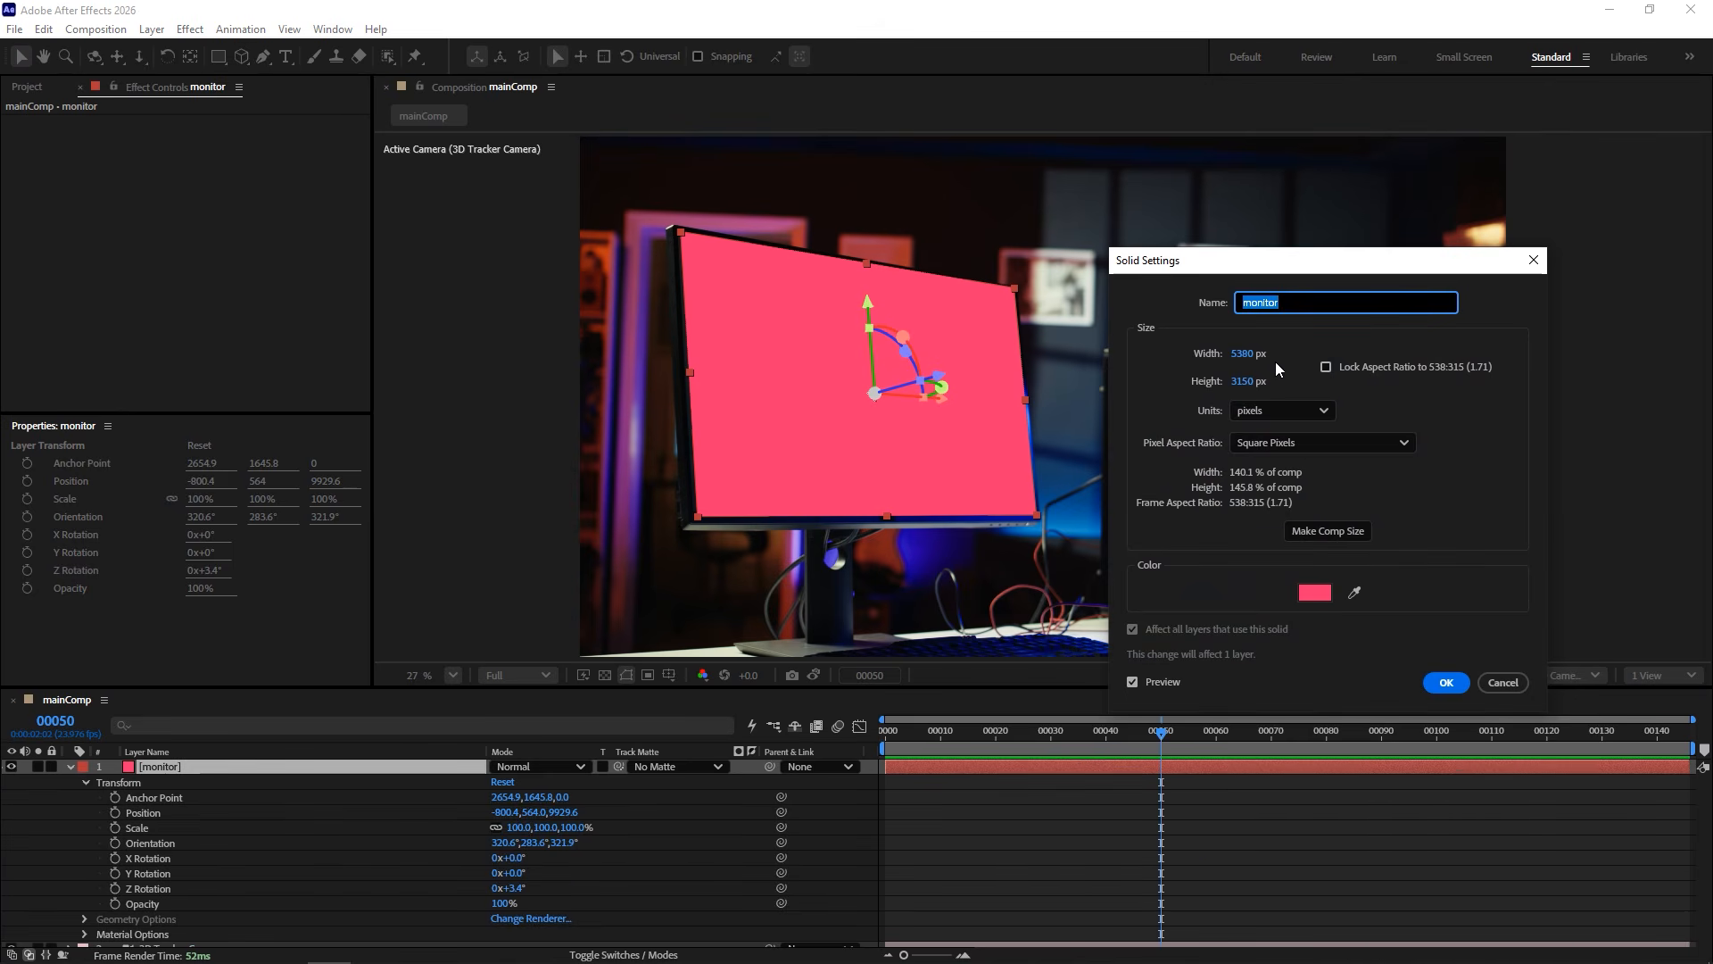
{"action": "left_click", "coordinate": [1503, 688]}
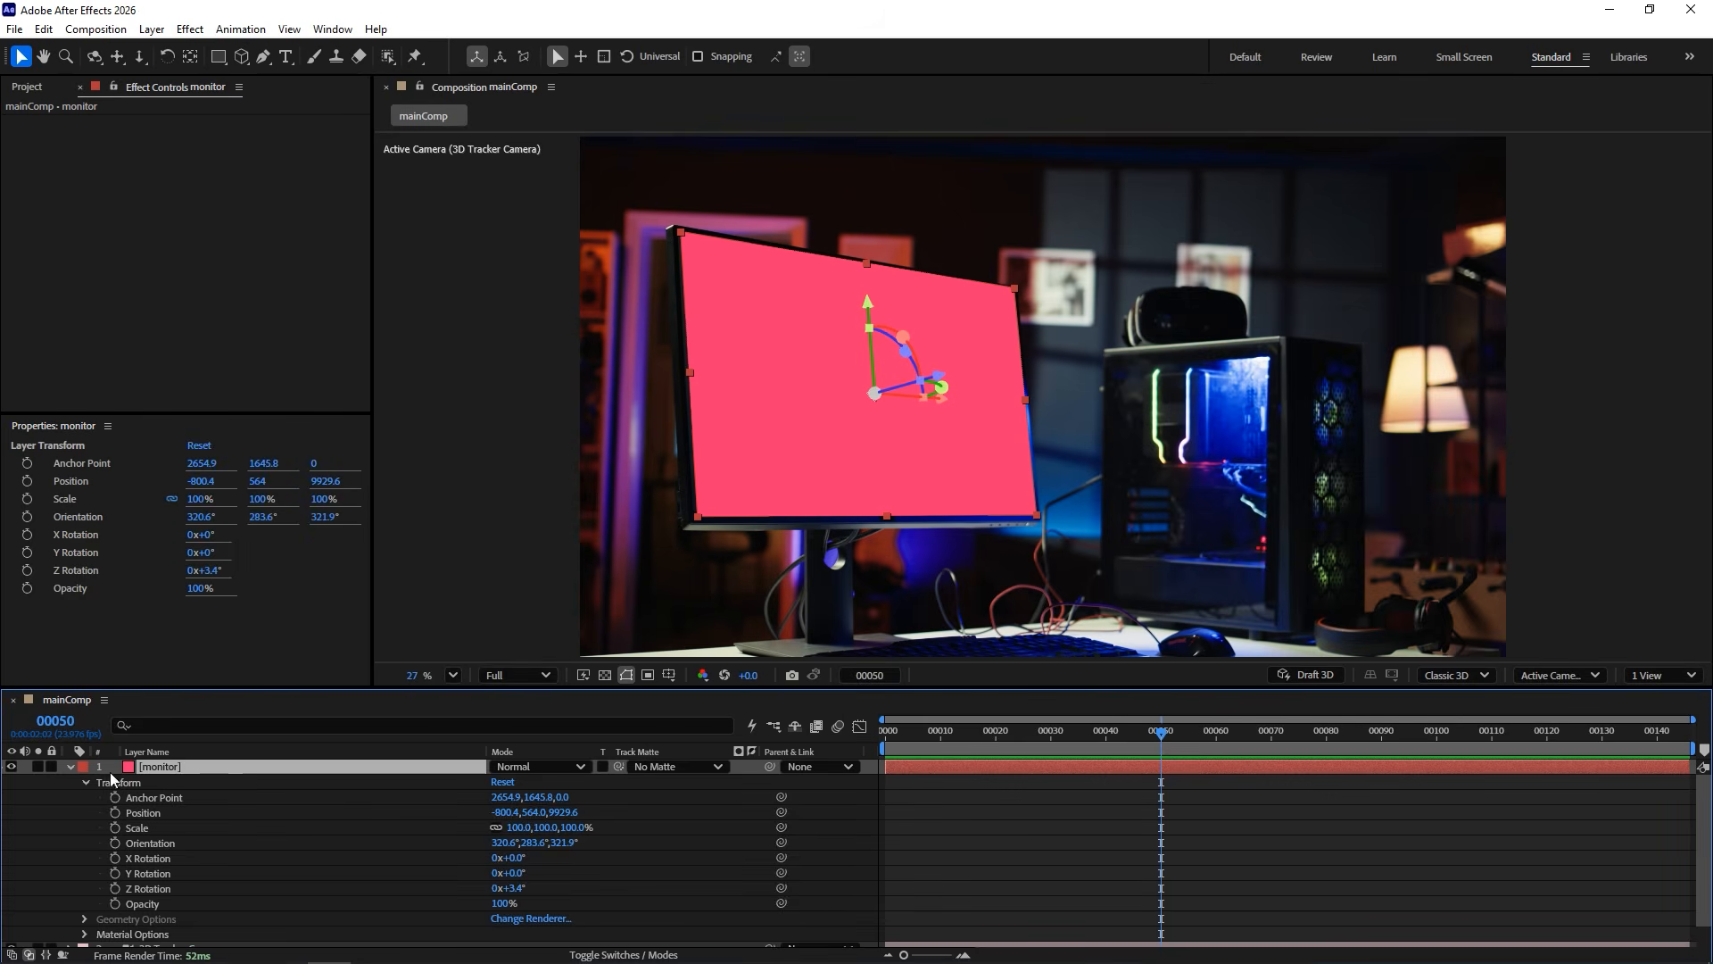
Rename the 3D Tracker Camera layer to camera, move it above the monitor layer, and reveal its Position property.
{"action": "left_click", "coordinate": [69, 765]}
{"action": "left_click", "coordinate": [170, 780]}
{"action": "key", "text": "Return"}
{"action": "type", "text": "camera"}
{"action": "key", "text": "Return"}
{"action": "left_click_drag", "start_coordinate": [157, 786], "coordinate": [157, 767]}
{"action": "key", "text": "p"}
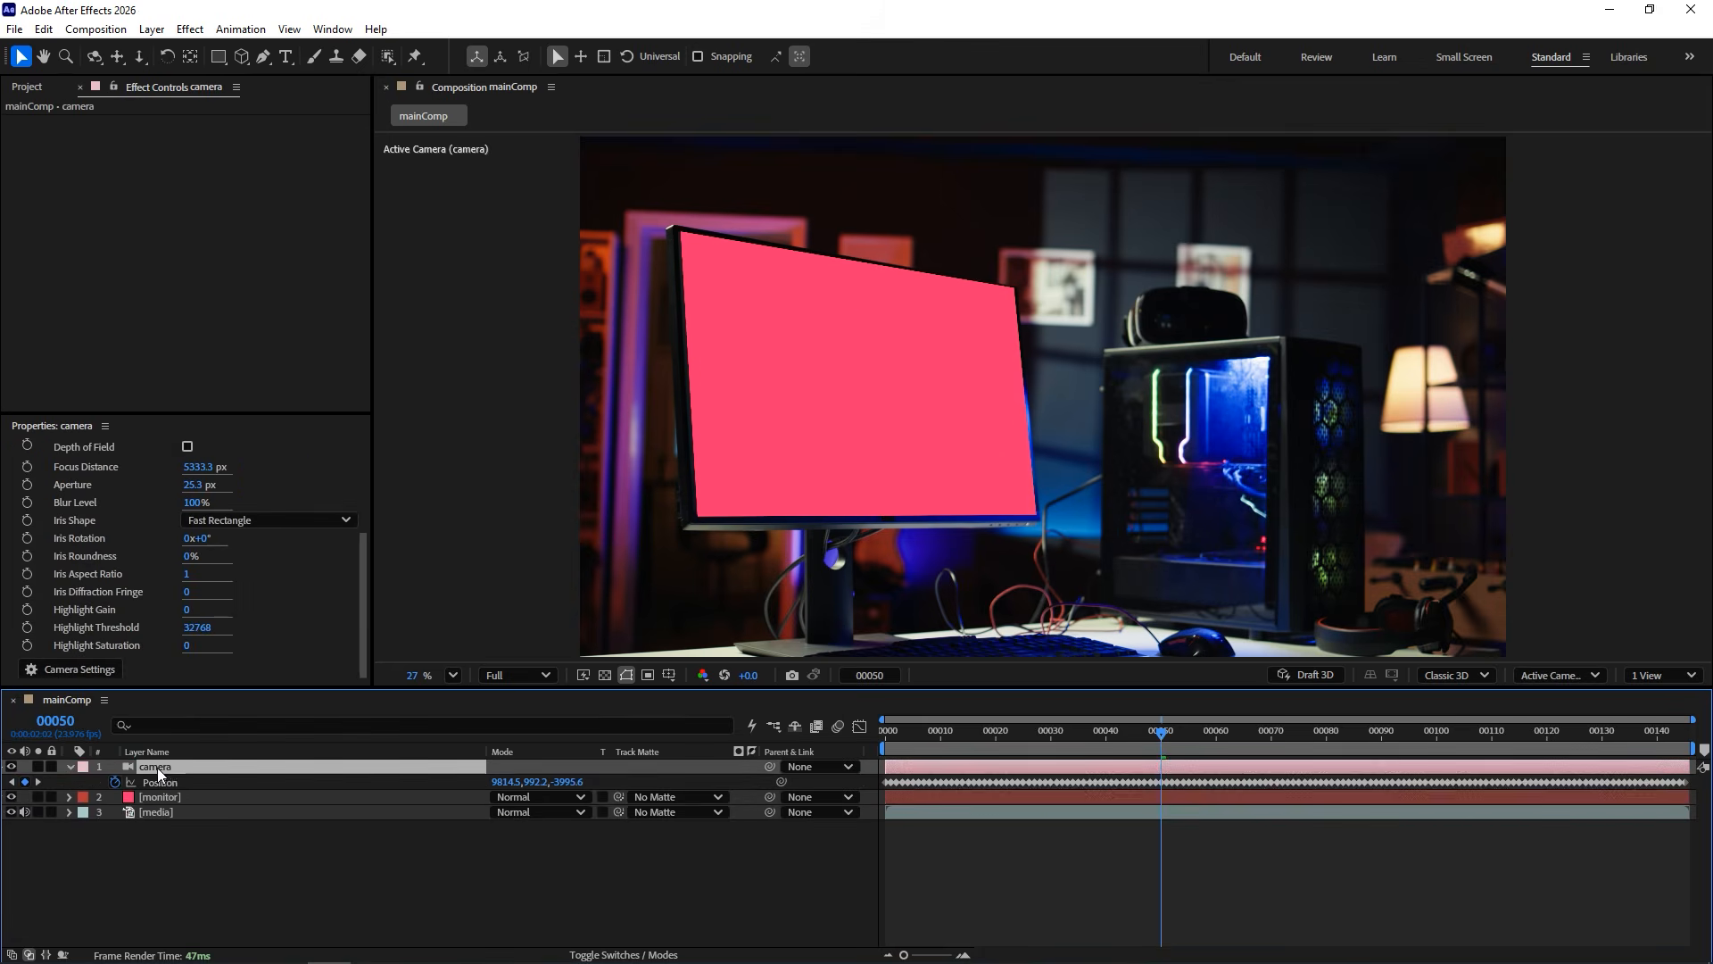
Show the composition in 2 Views, with the Top view zoomed out to include the camera and monitor solid.
{"action": "mouse_move", "coordinate": [1162, 731]}
{"action": "left_mouse_down"}
{"action": "mouse_move", "coordinate": [871, 721]}
{"action": "mouse_move", "coordinate": [1704, 693]}
{"action": "mouse_move", "coordinate": [1412, 686]}
{"action": "mouse_move", "coordinate": [1162, 724]}
{"action": "left_mouse_up"}
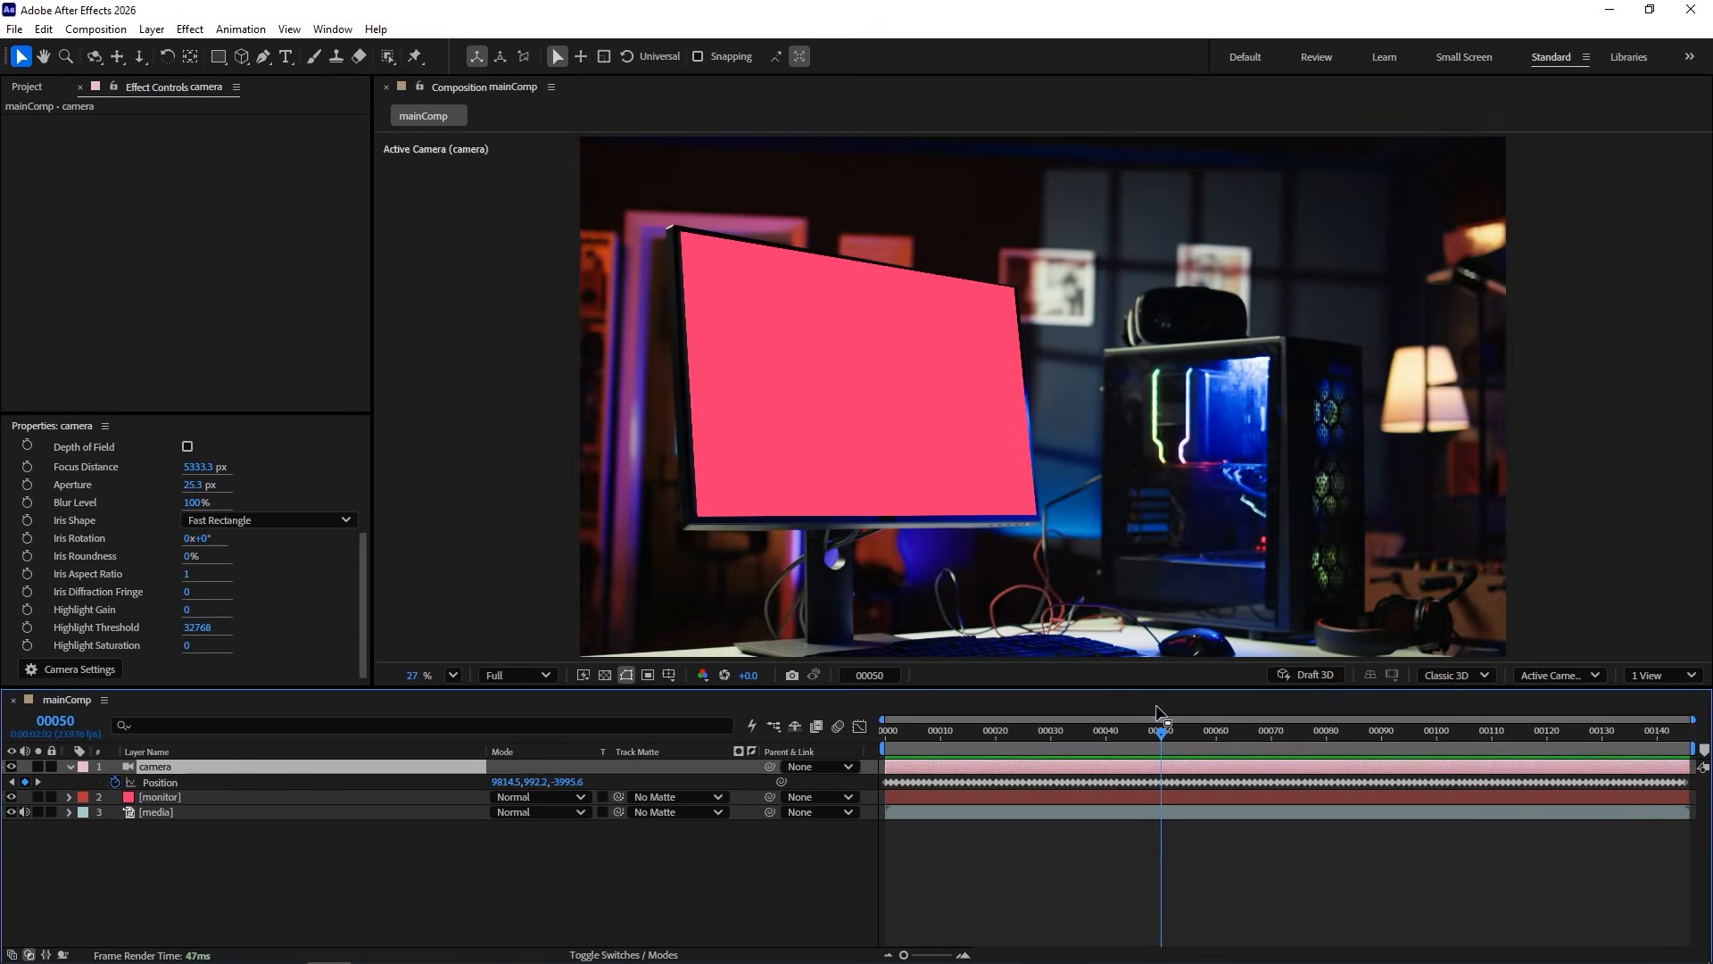
{"action": "left_click", "coordinate": [1652, 678]}
{"action": "left_click", "coordinate": [1651, 724]}
{"action": "scroll", "coordinate": [1364, 457], "scroll_direction": "down", "scroll_amount": 5}
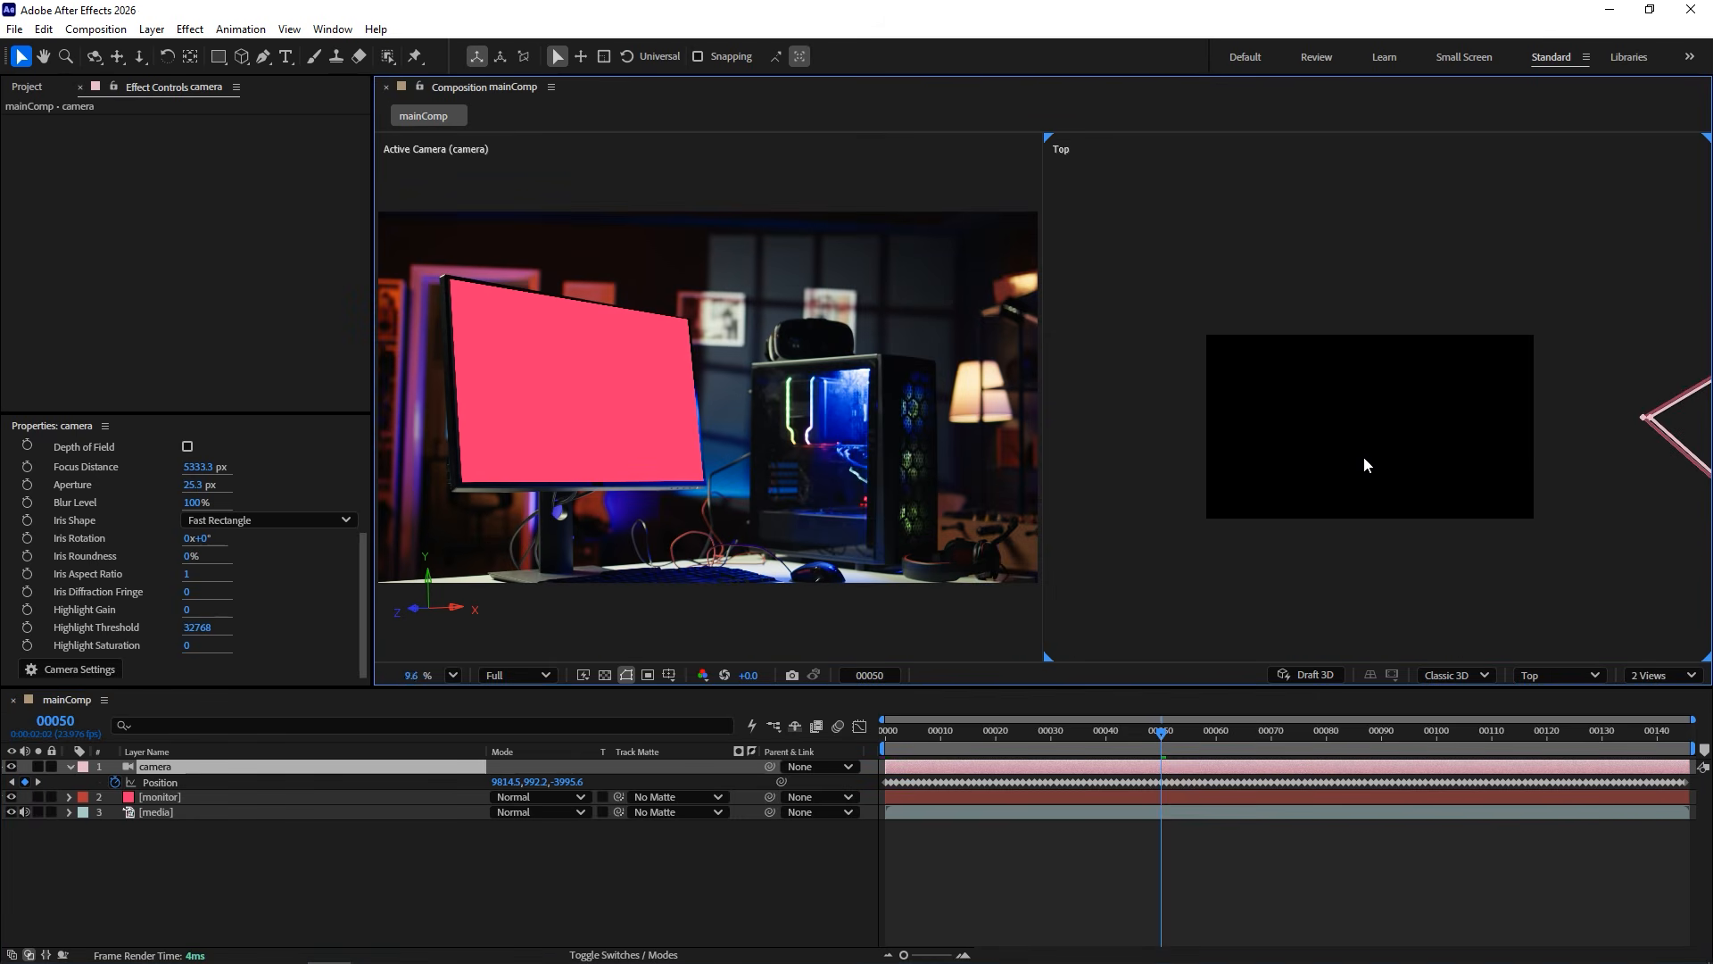
{"action": "scroll", "coordinate": [1364, 455], "scroll_direction": "down", "scroll_amount": 3}
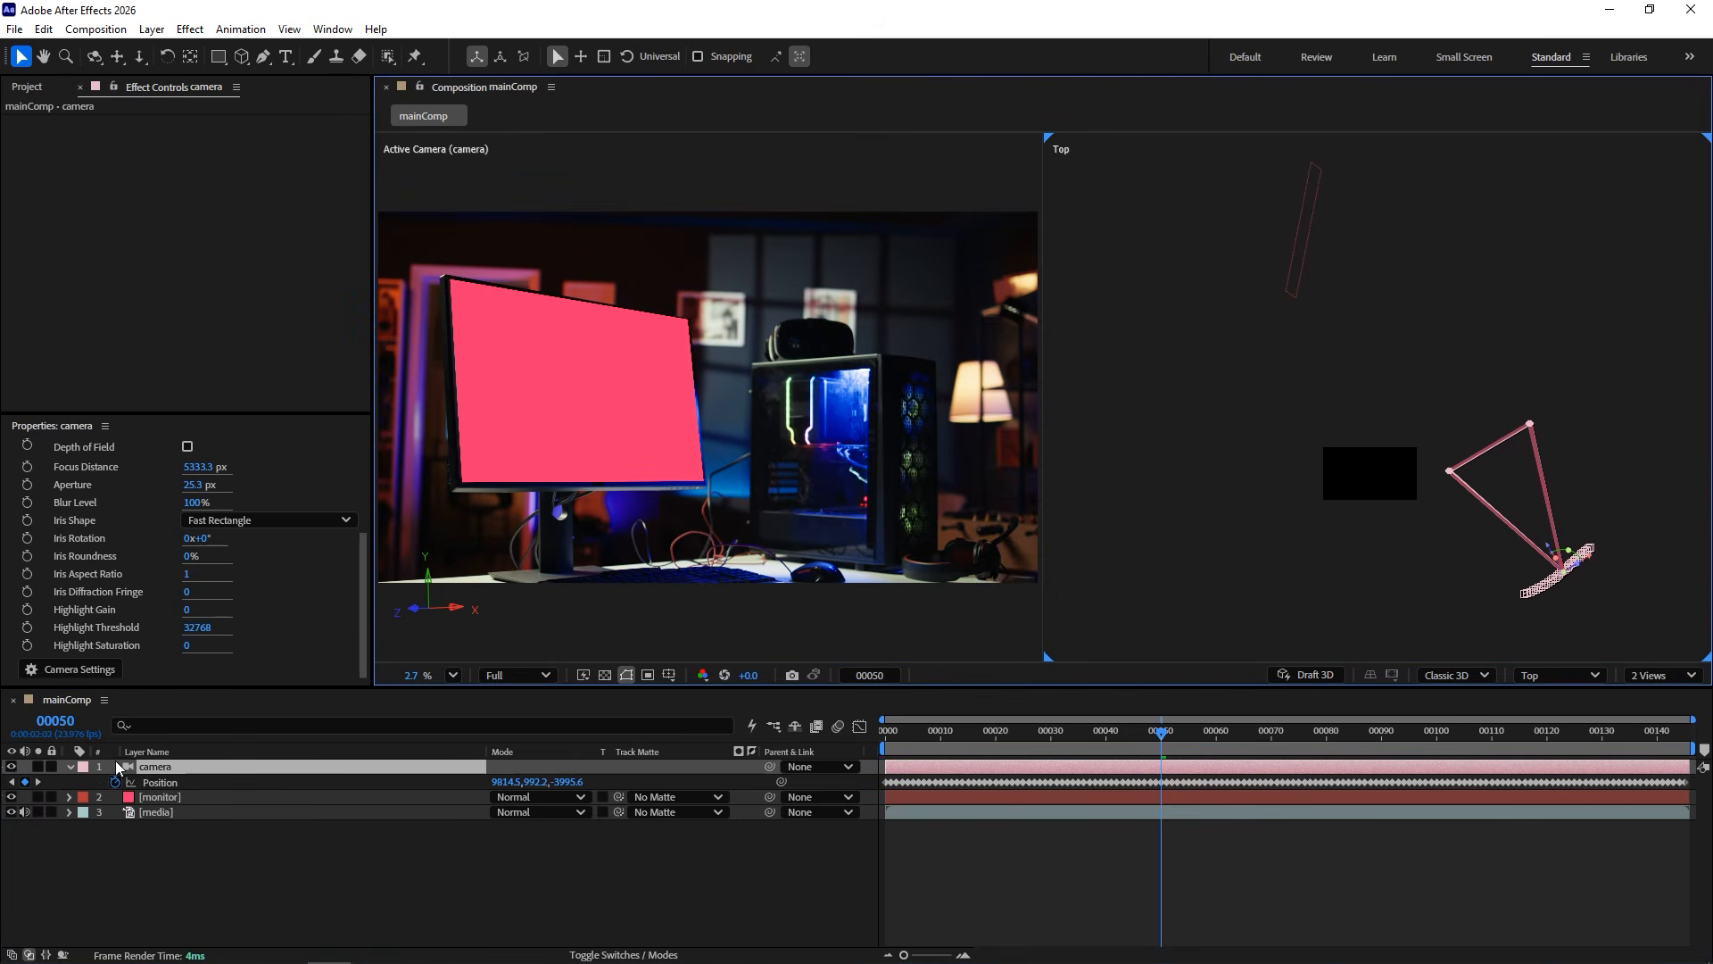
Parent the camera layer to the monitor layer and reveal the monitor layer's transform properties.
{"action": "left_click", "coordinate": [70, 769]}
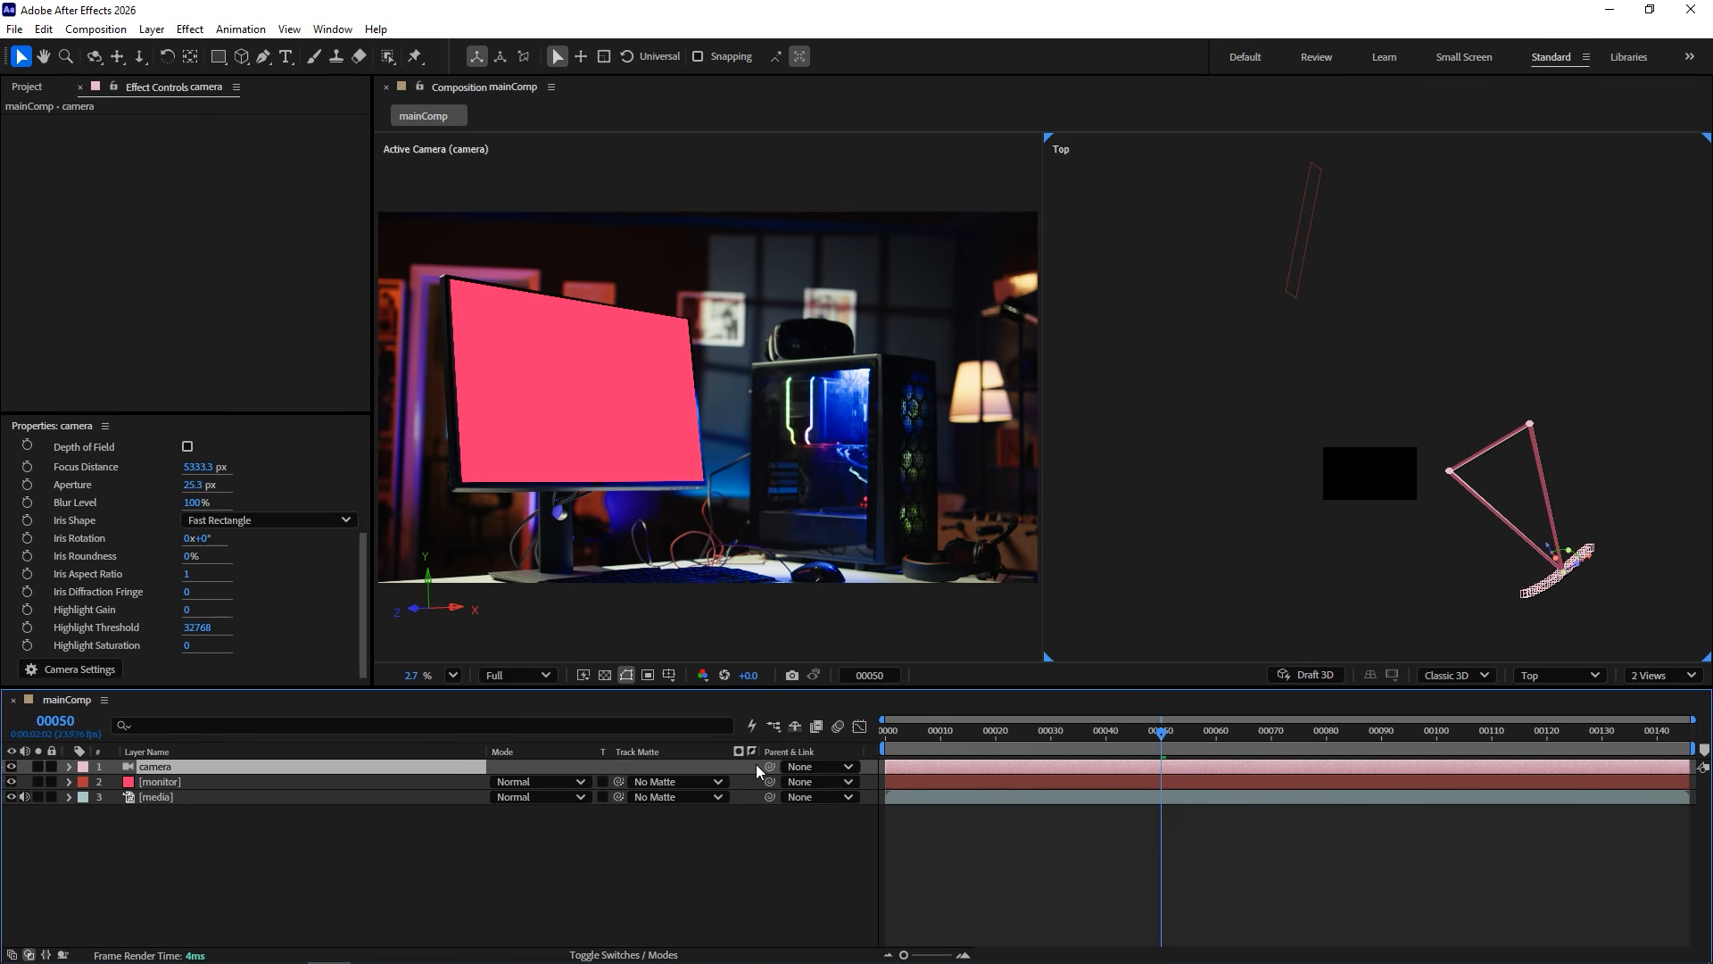
{"action": "left_click_drag", "start_coordinate": [731, 772], "coordinate": [180, 780]}
{"action": "left_click", "coordinate": [136, 780]}
{"action": "left_click", "coordinate": [69, 782]}
Try changing the monitor layer's transform values with the camera parented to it, and undo the changes.
{"action": "left_click_drag", "start_coordinate": [515, 889], "coordinate": [490, 838]}
{"action": "key", "text": "ctrl+z"}
{"action": "key", "text": "ctrl+z"}
{"action": "key", "text": "ctrl+z"}
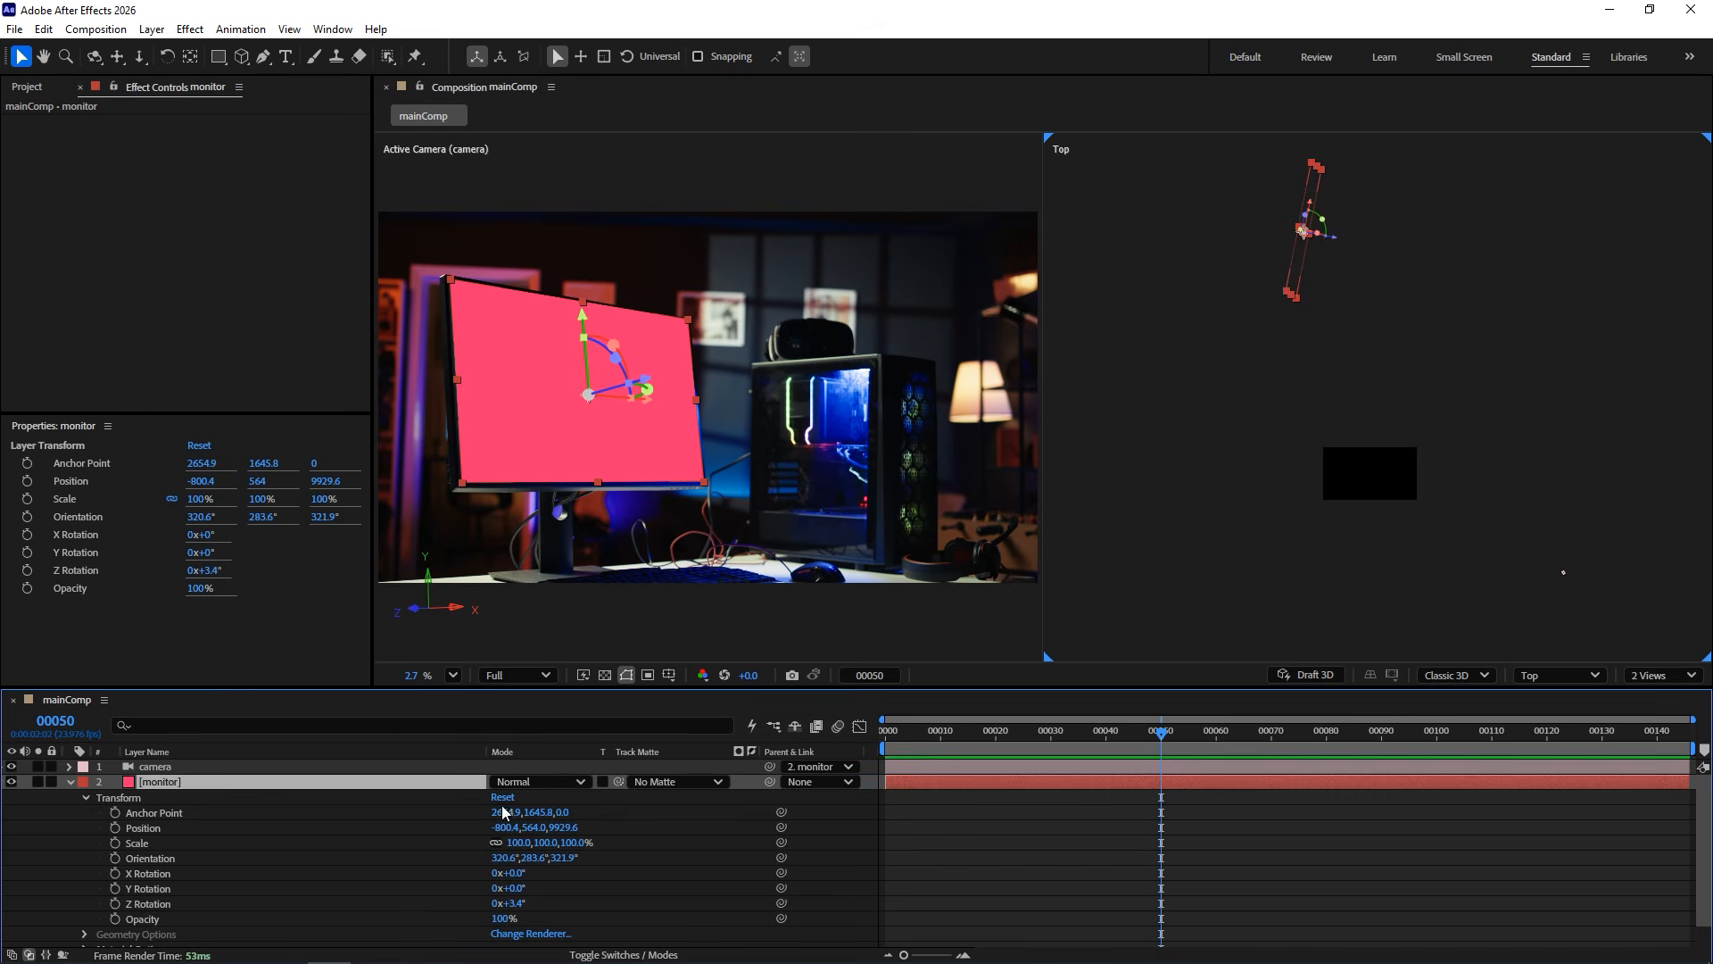
Try resetting the monitor layer's entire transform, and undo the reset.
{"action": "left_click", "coordinate": [504, 798]}
{"action": "left_click_drag", "start_coordinate": [1255, 539], "coordinate": [1301, 299]}
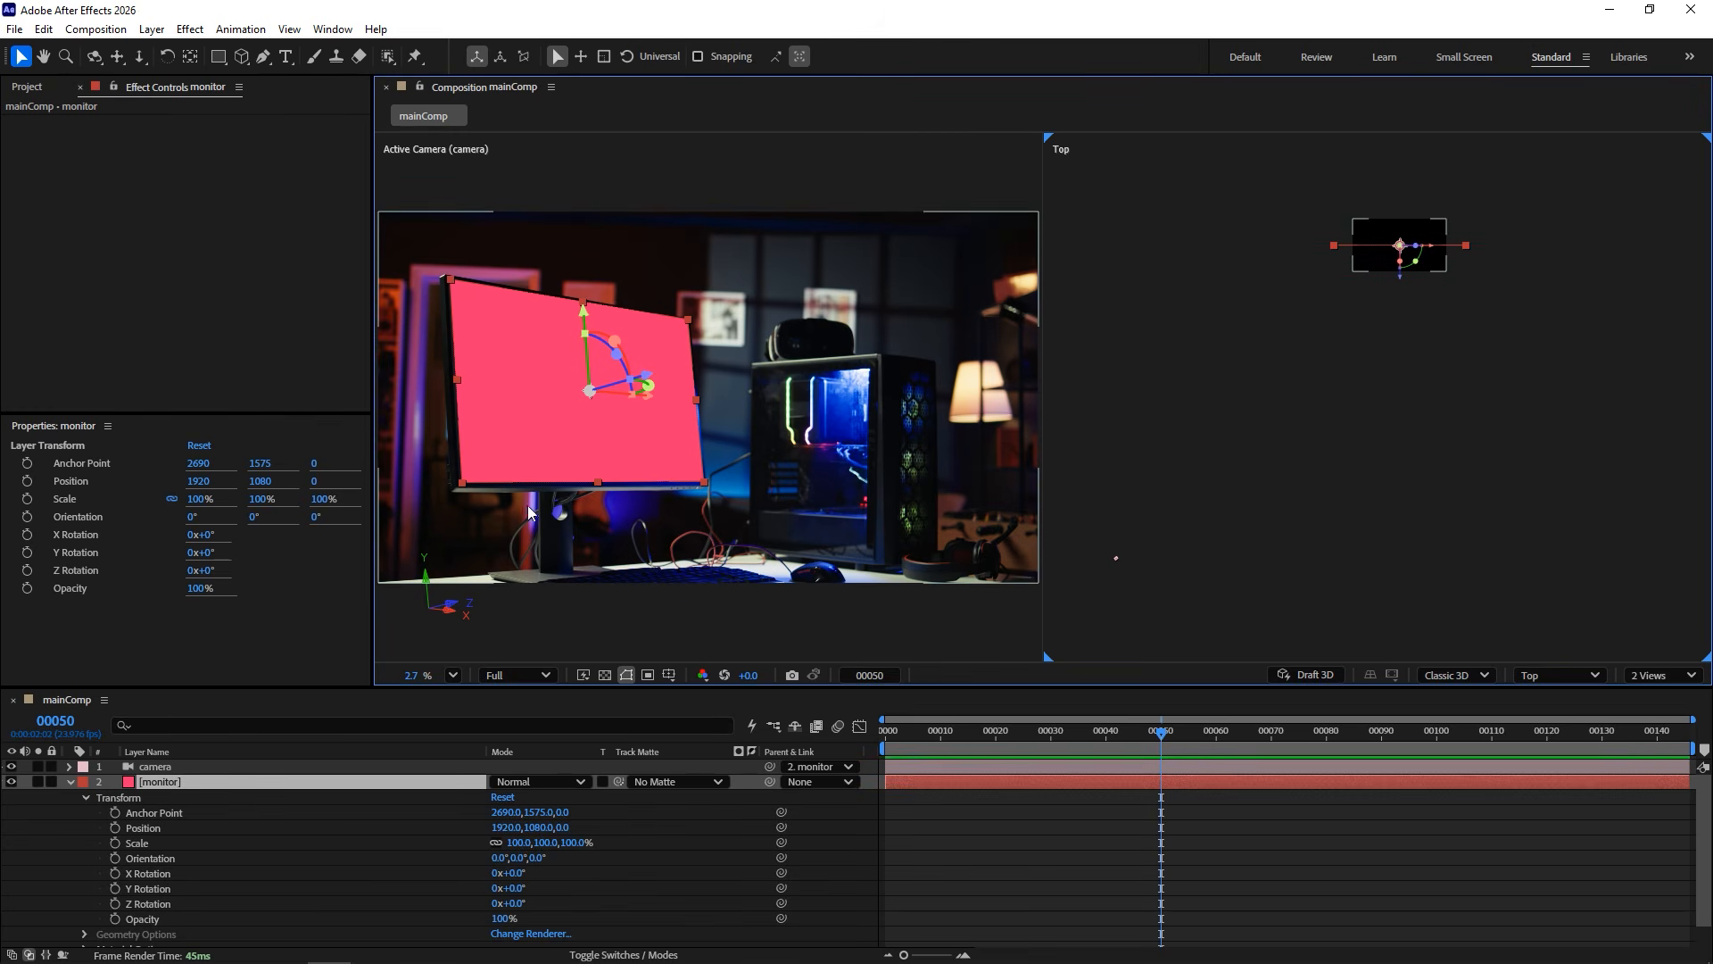
{"action": "key", "text": "ctrl+z"}
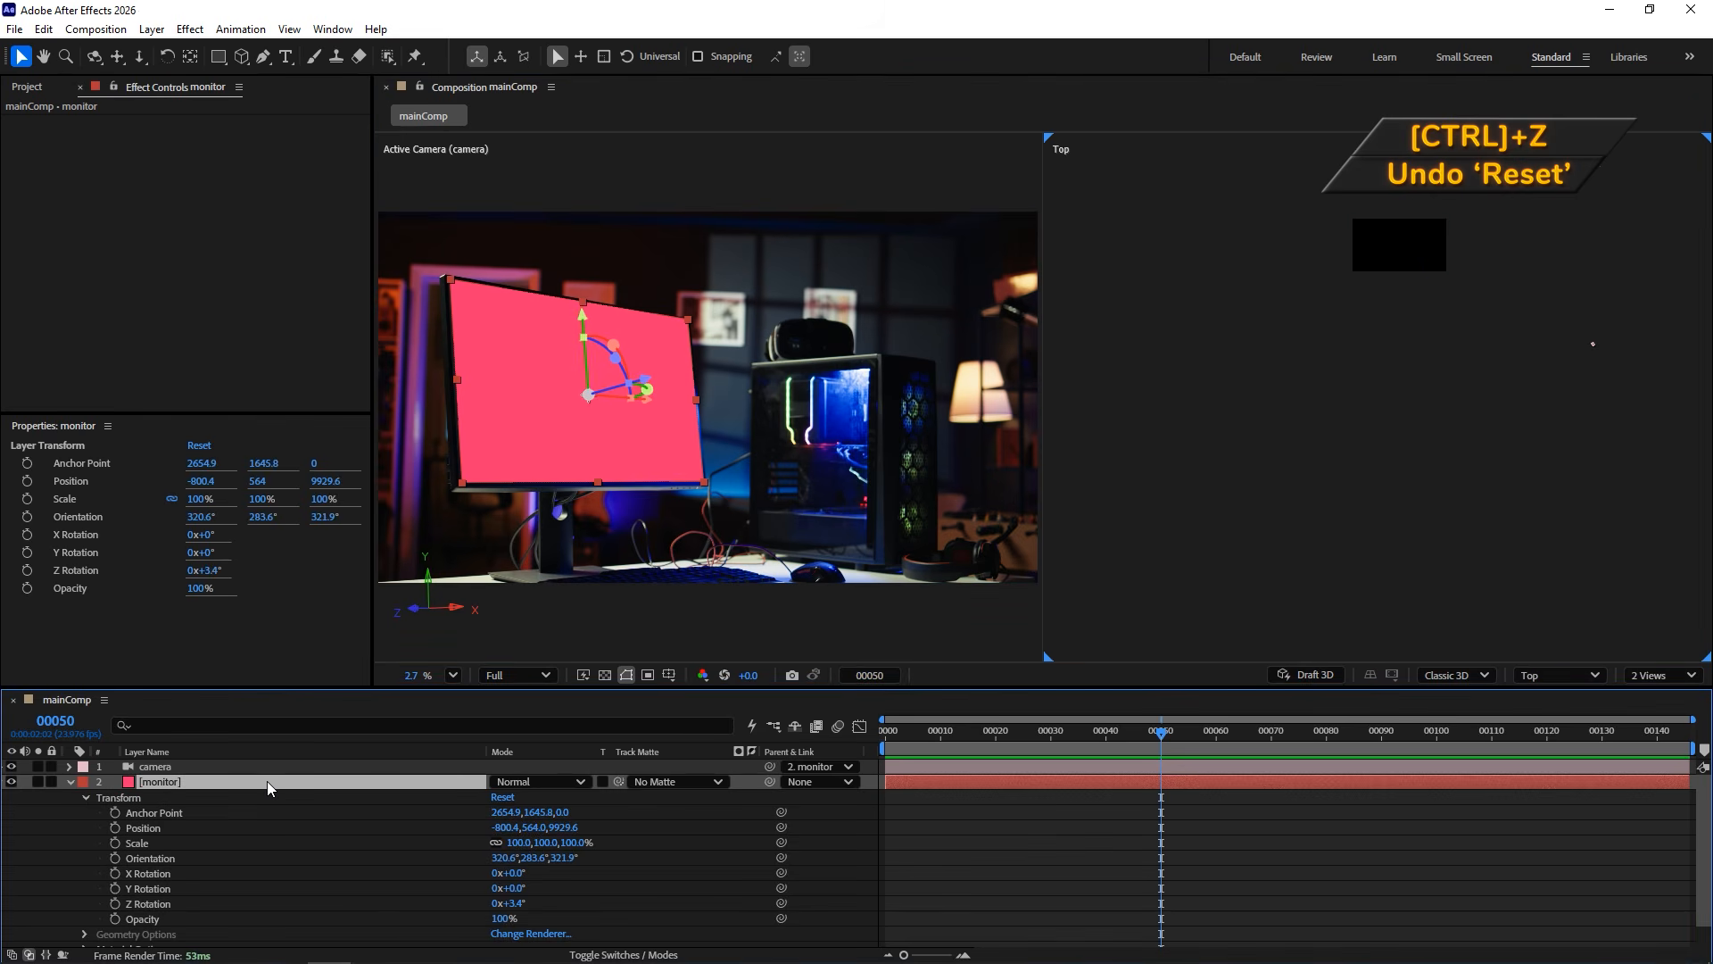
Reset the monitor layer's Anchor Point, Position, Scale and X, Y and Z Rotation, leaving out Orientation.
{"action": "left_click", "coordinate": [264, 812]}
{"action": "left_click", "coordinate": [265, 828], "text": "ctrl"}
{"action": "left_click", "coordinate": [267, 842], "text": "ctrl"}
{"action": "left_click", "coordinate": [271, 873], "text": "ctrl"}
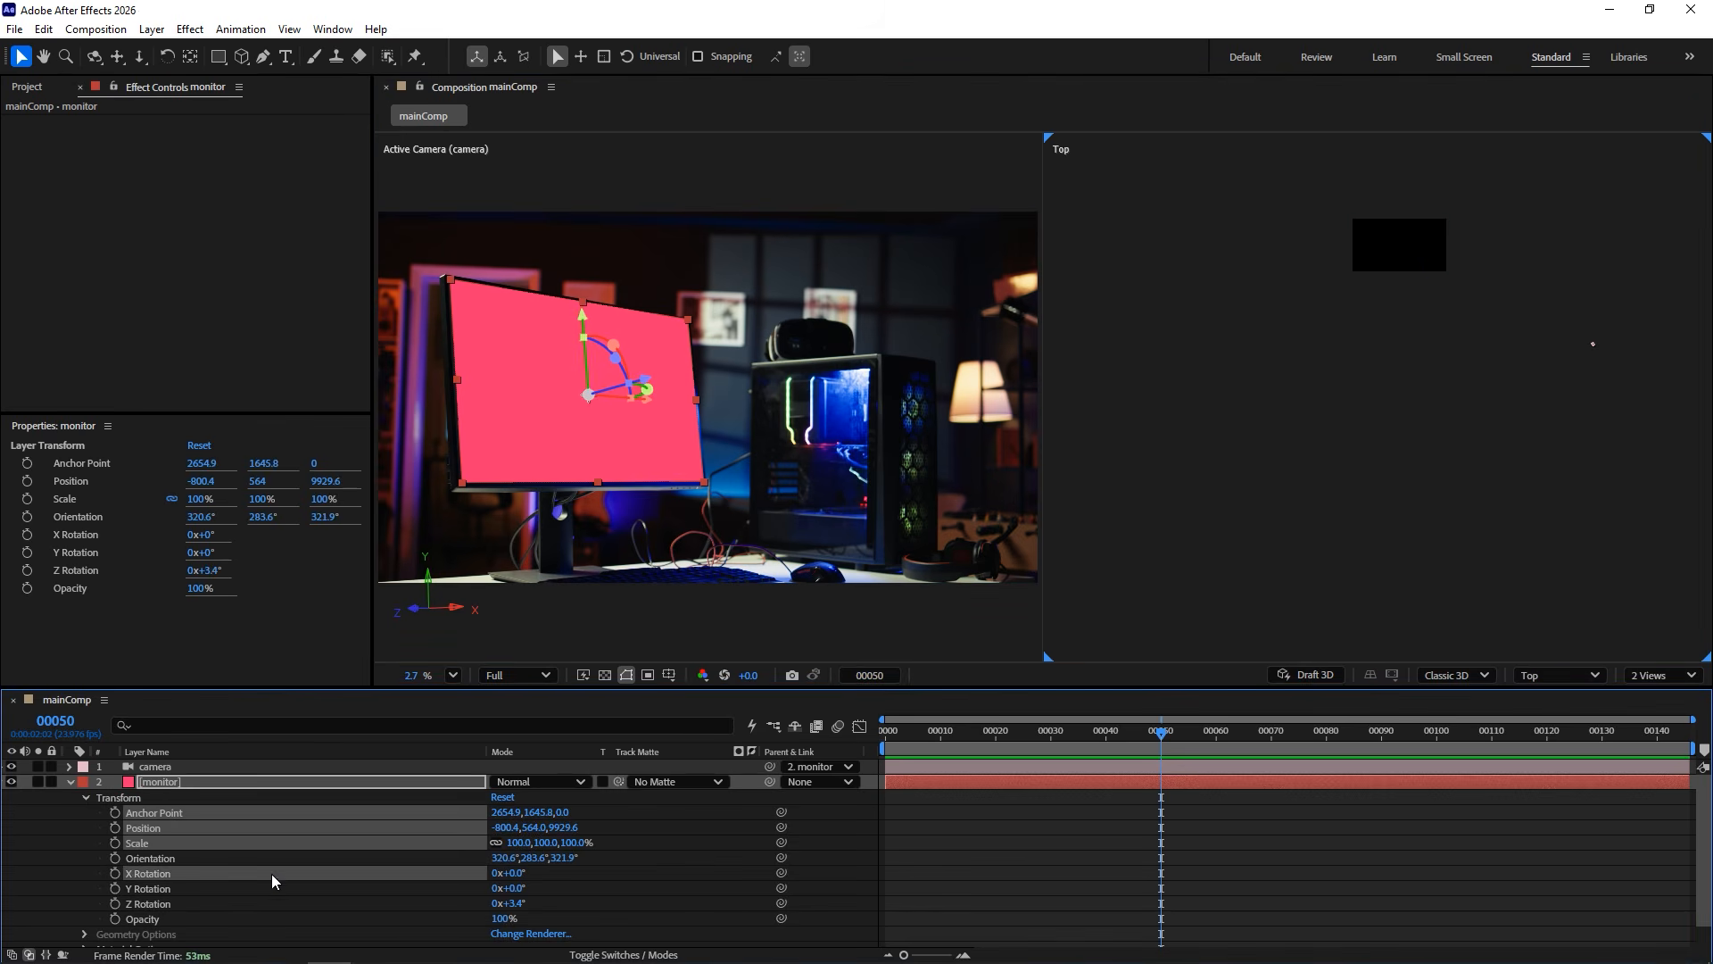
{"action": "left_click", "coordinate": [271, 888], "text": "ctrl"}
{"action": "left_click", "coordinate": [269, 903], "text": "ctrl"}
{"action": "right_click", "coordinate": [294, 819]}
{"action": "left_click", "coordinate": [393, 698]}
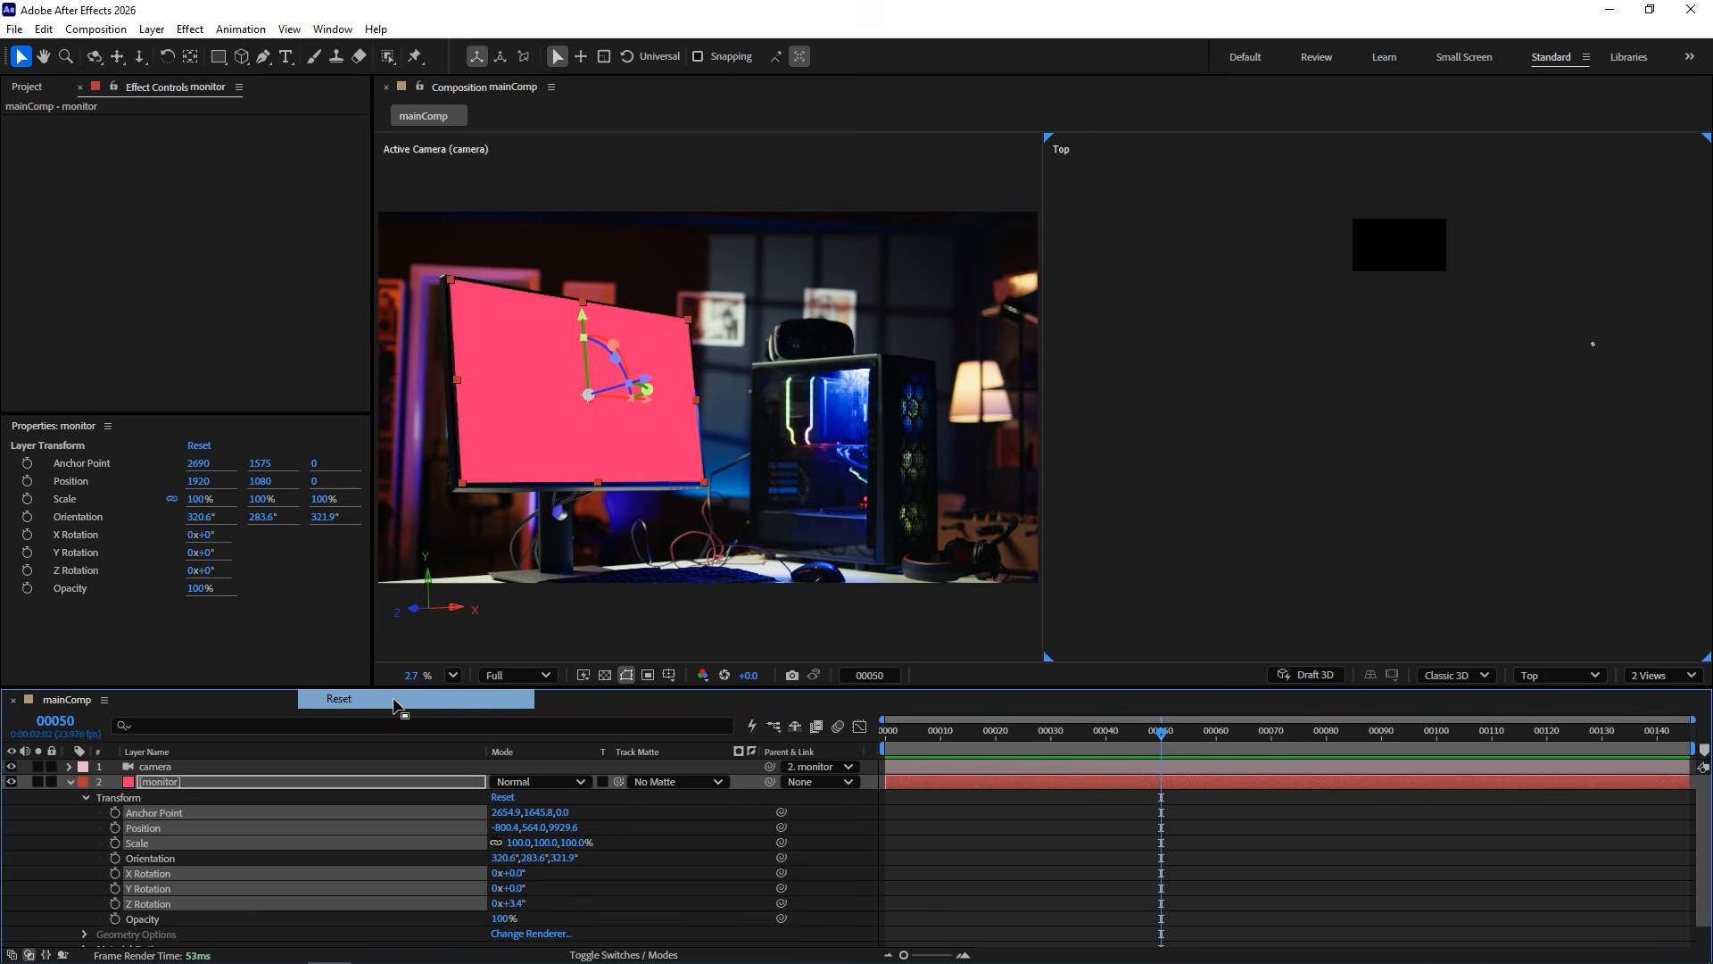
{"action": "left_click_drag", "start_coordinate": [1312, 472], "coordinate": [1192, 467]}
Set the monitor layer's Scale to 50% to shrink the tracked scene.
{"action": "left_click", "coordinate": [384, 780]}
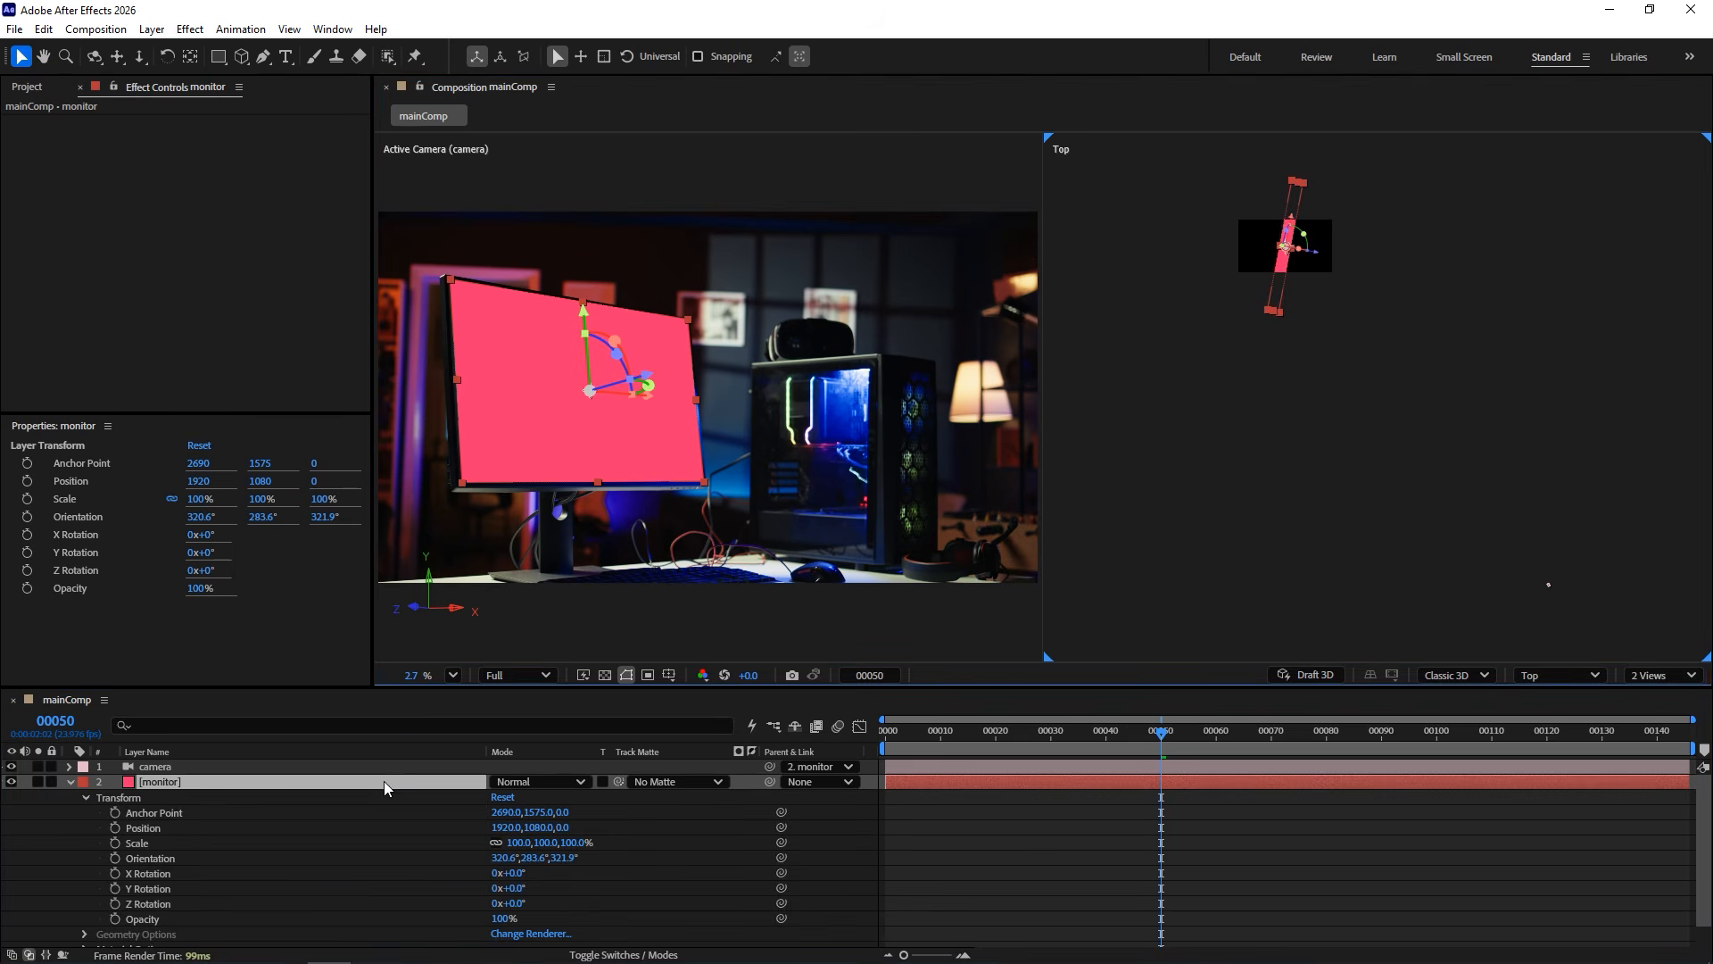
{"action": "type", "text": "50"}
{"action": "key", "text": "Return"}
{"action": "scroll", "coordinate": [1288, 344], "scroll_direction": "up", "scroll_amount": 5}
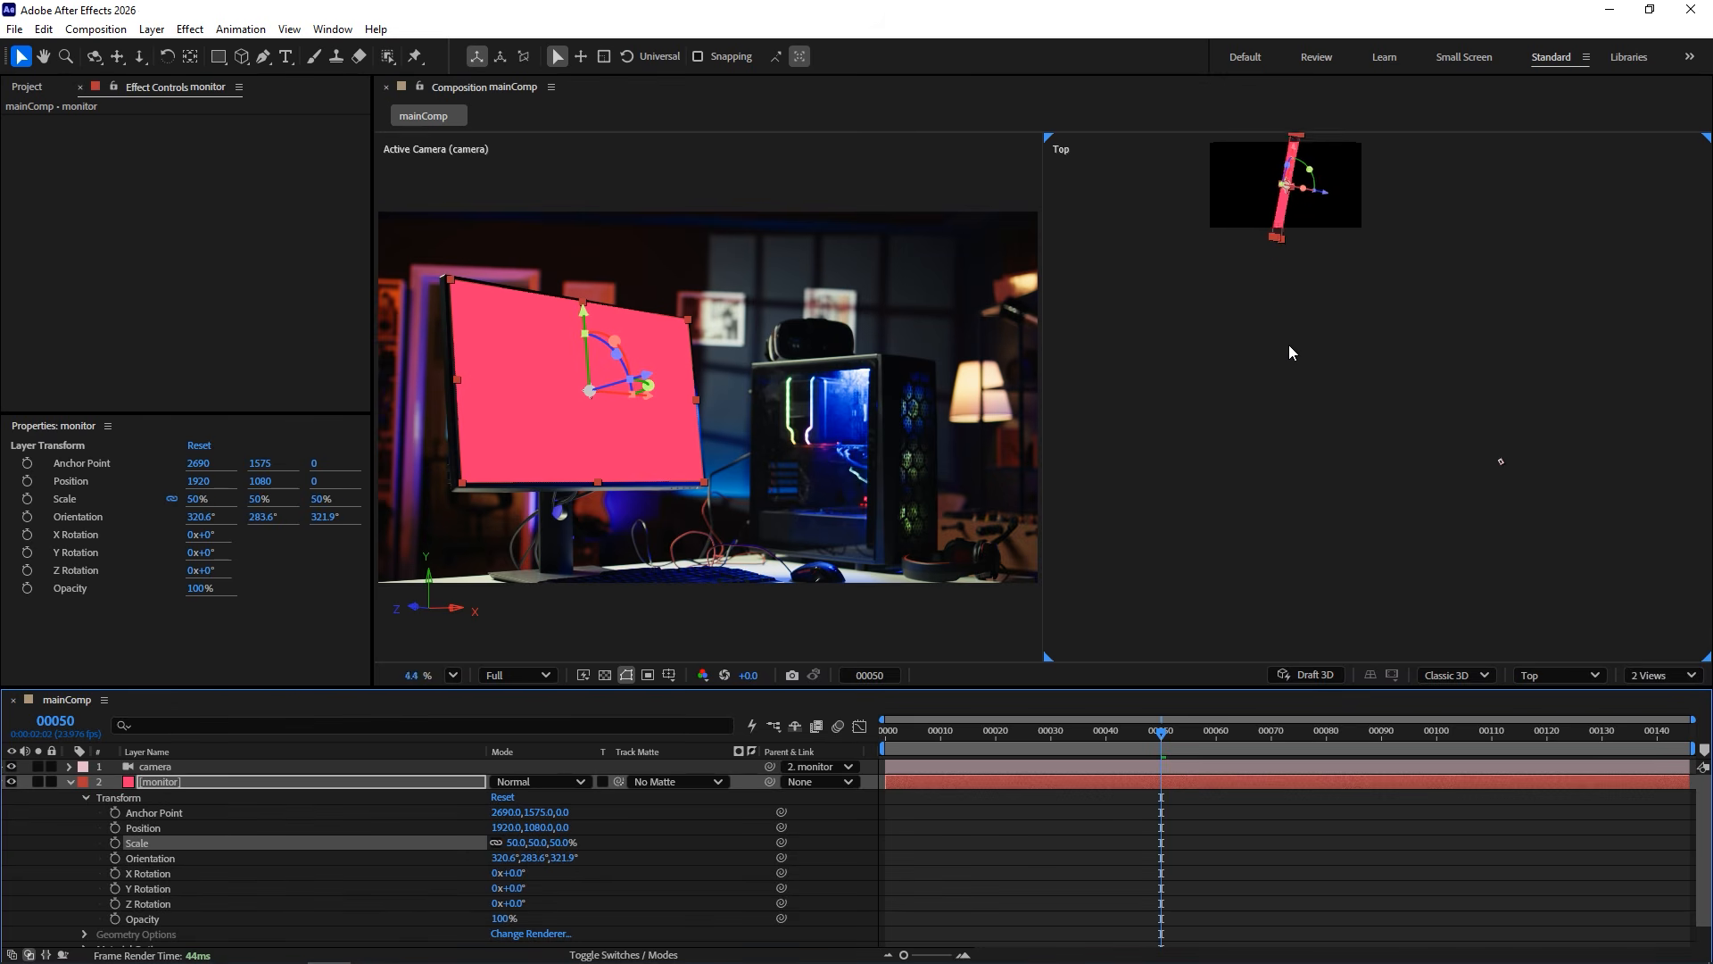
Unparent the camera layer from the monitor layer by setting its parent to None.
{"action": "left_click", "coordinate": [70, 782]}
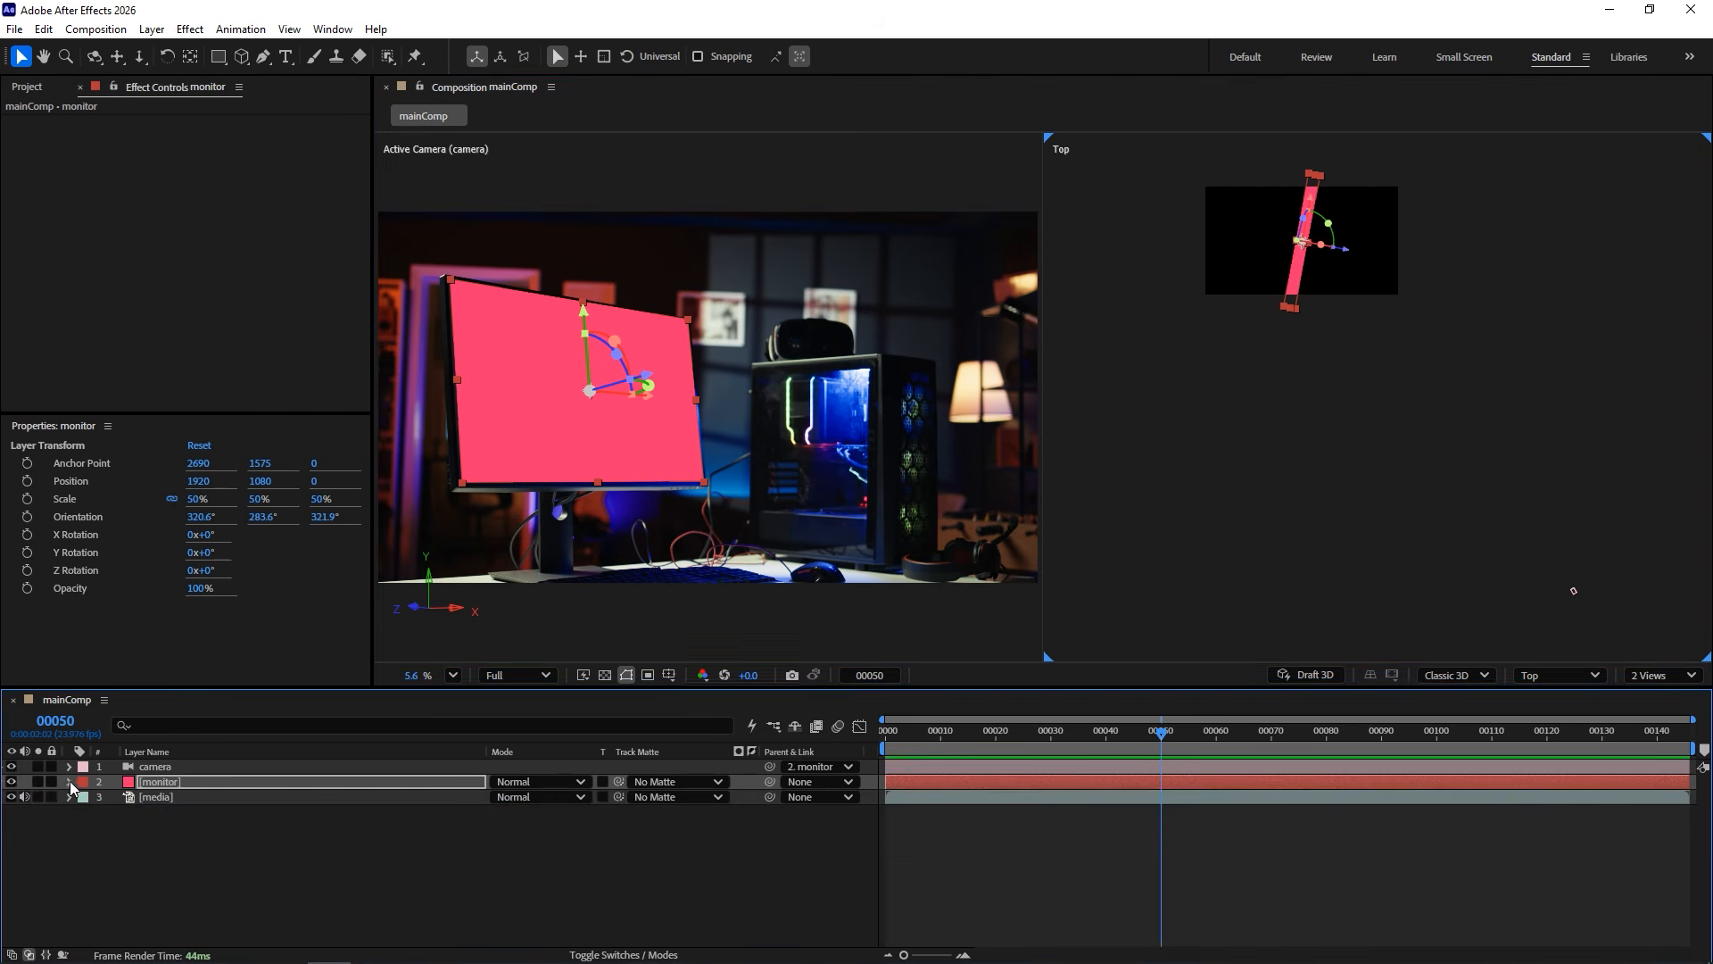
{"action": "left_click", "coordinate": [155, 769]}
{"action": "left_click", "coordinate": [794, 769]}
{"action": "left_click", "coordinate": [823, 785]}
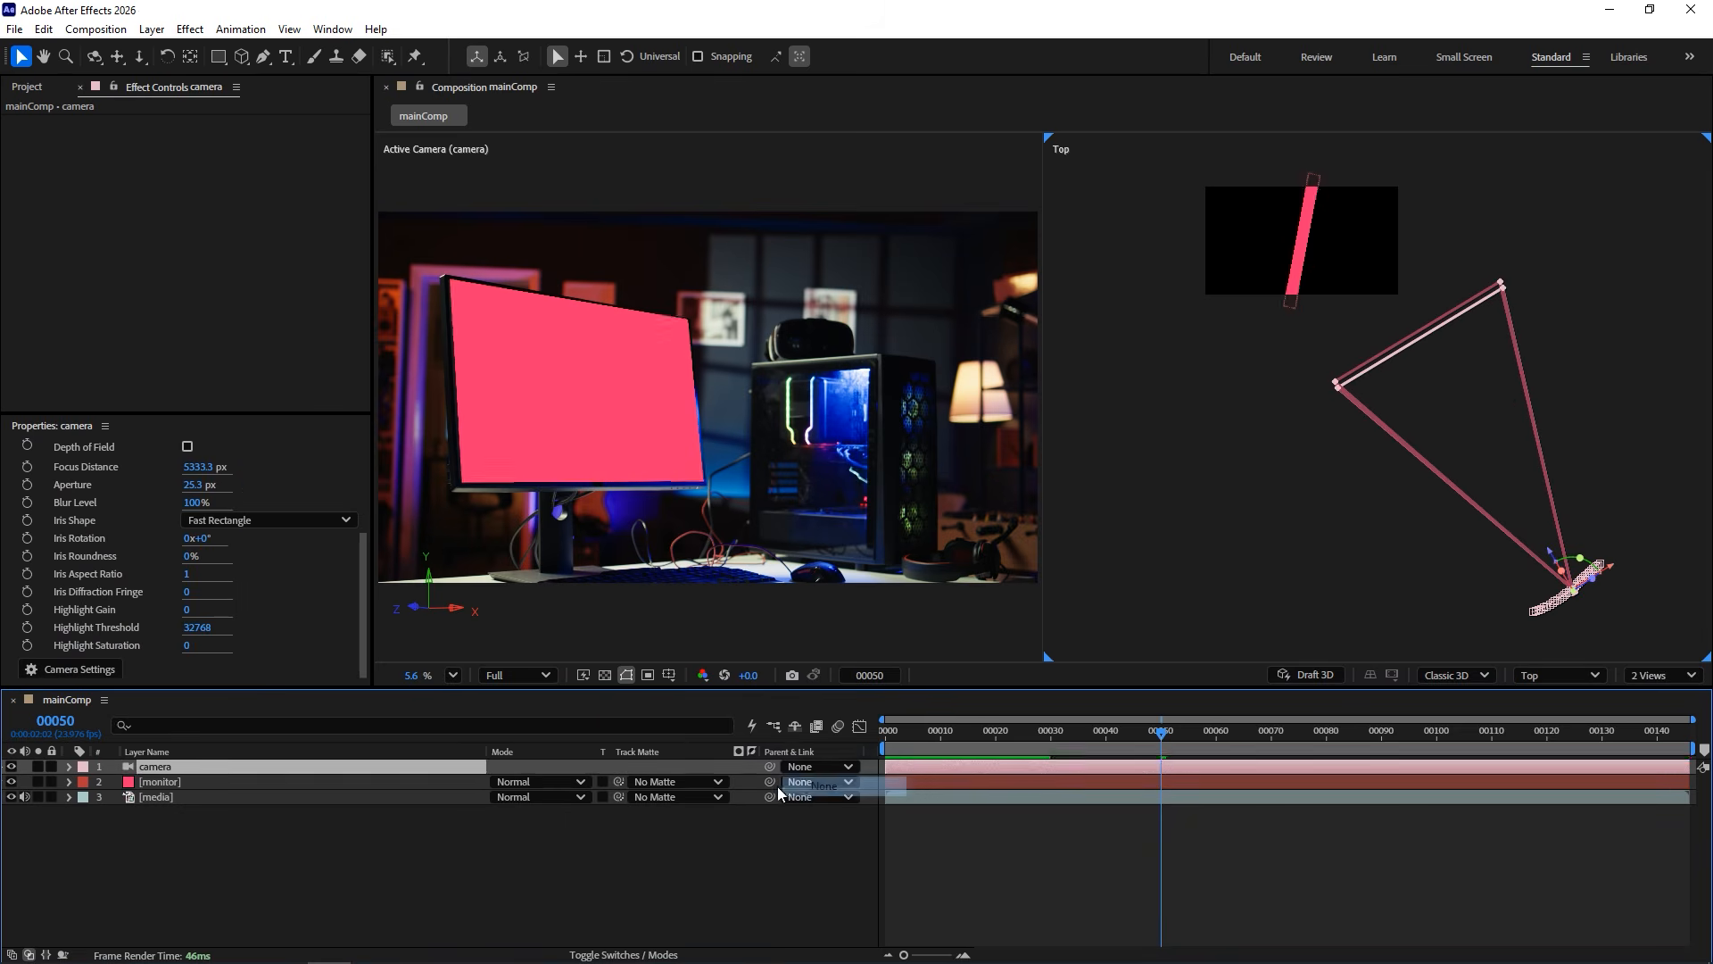
Review the camera layer's Position keyframes around frame 50.
{"action": "key", "text": "p"}
{"action": "left_click", "coordinate": [1145, 732]}
{"action": "left_click_drag", "start_coordinate": [1115, 735], "coordinate": [1161, 733]}
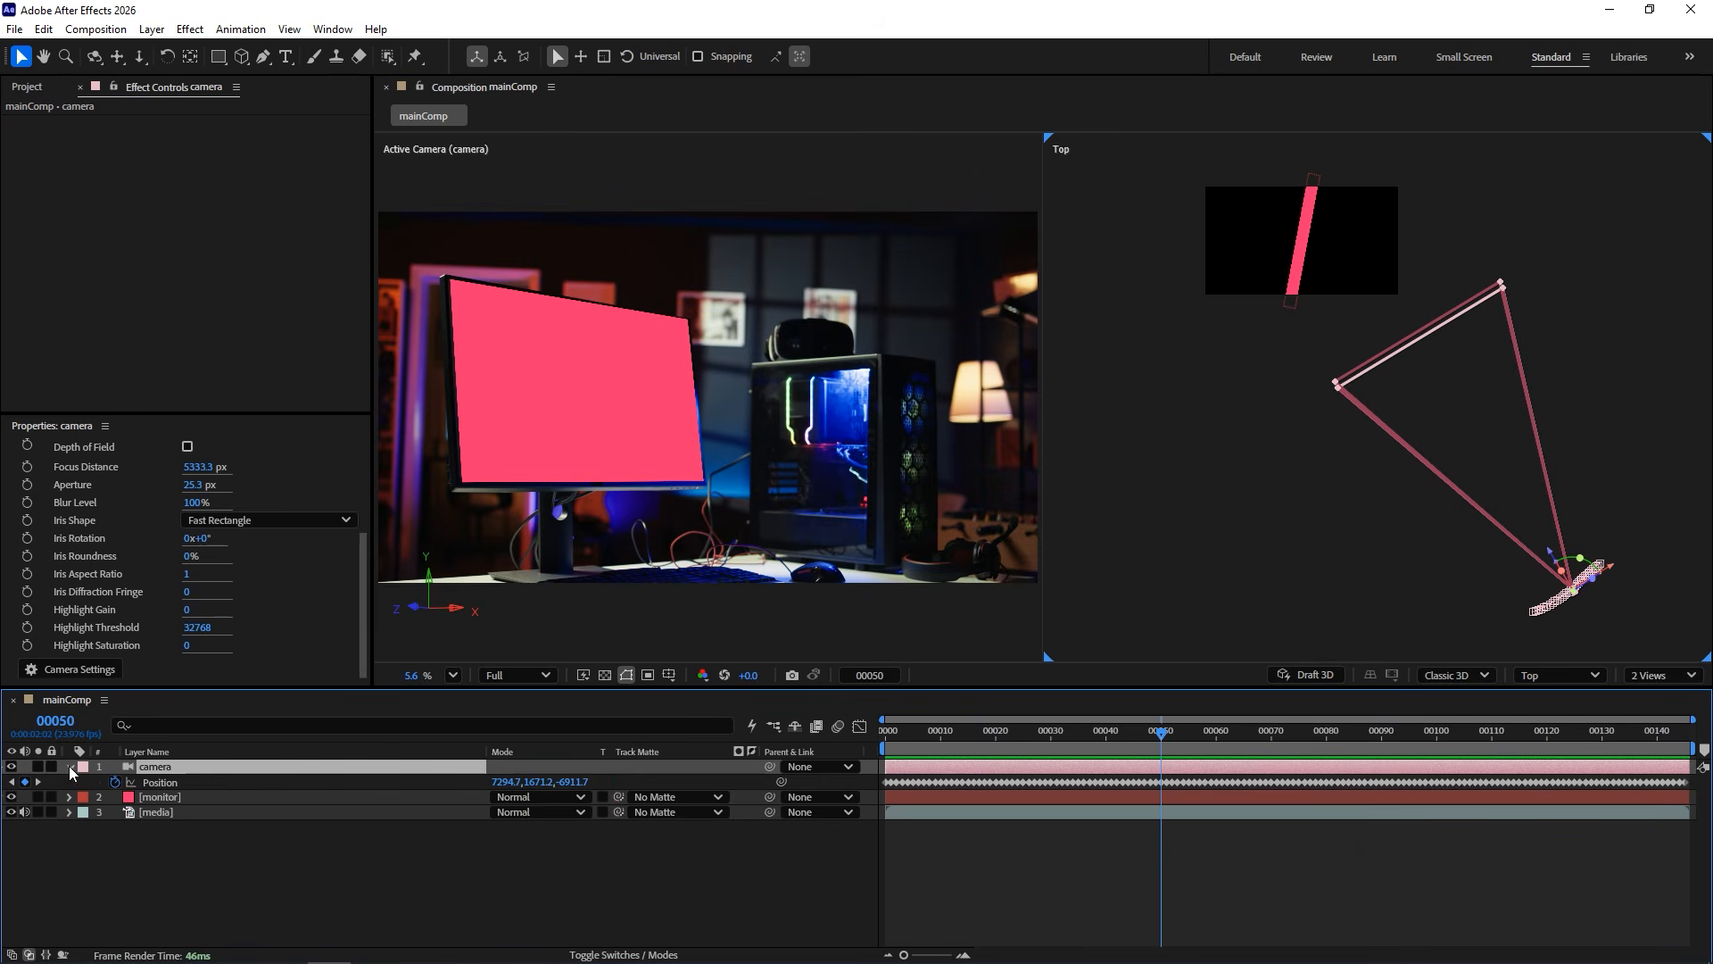
{"action": "left_click", "coordinate": [72, 765]}
Halve the monitor solid to 2690 × 1575 px with its aspect ratio locked, and set the layer's Scale to 100%.
{"action": "left_click", "coordinate": [71, 782]}
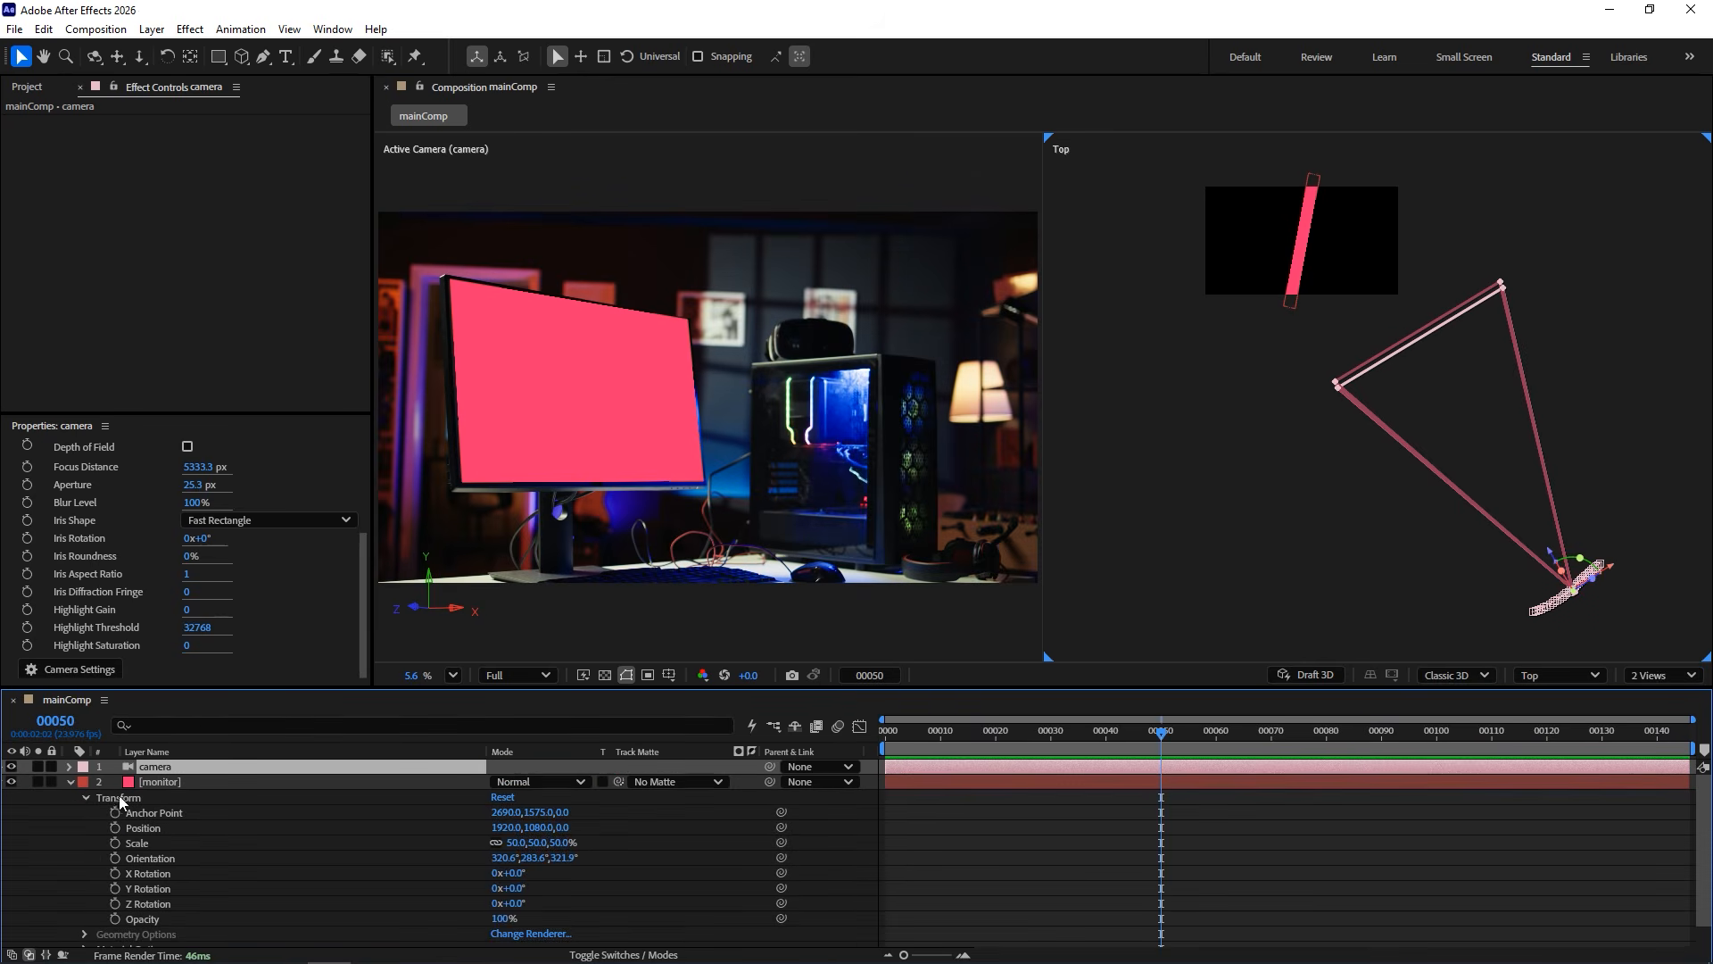
{"action": "left_click", "coordinate": [229, 843]}
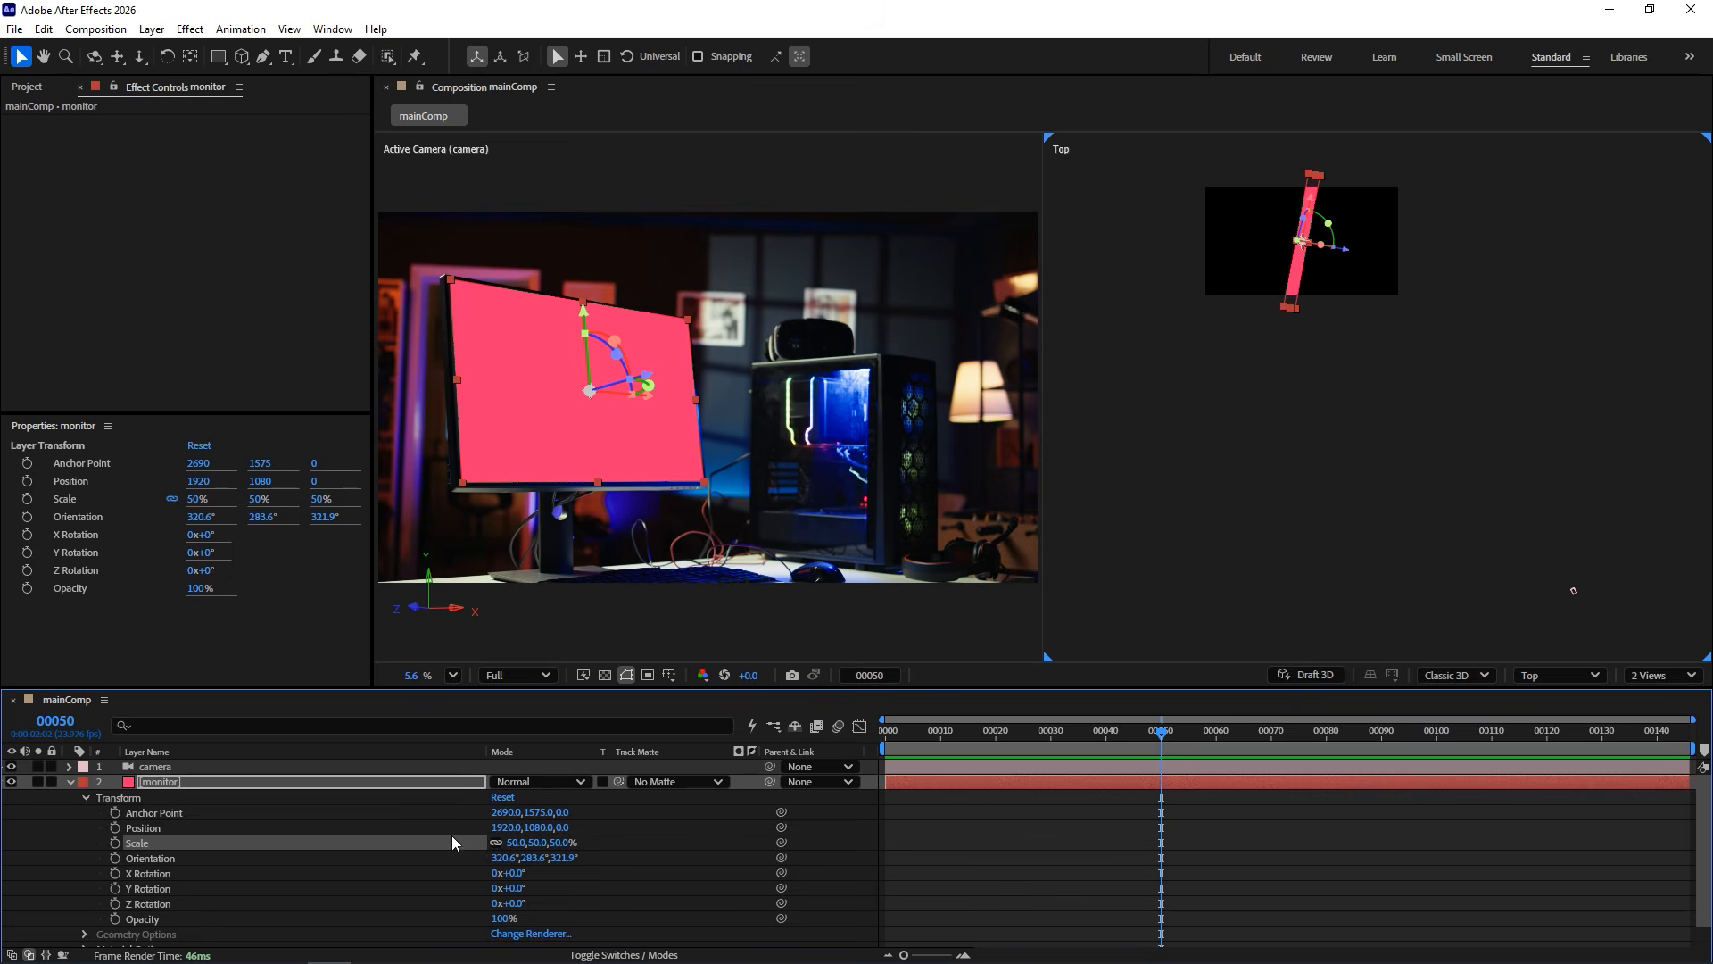
{"action": "double_click", "coordinate": [425, 782]}
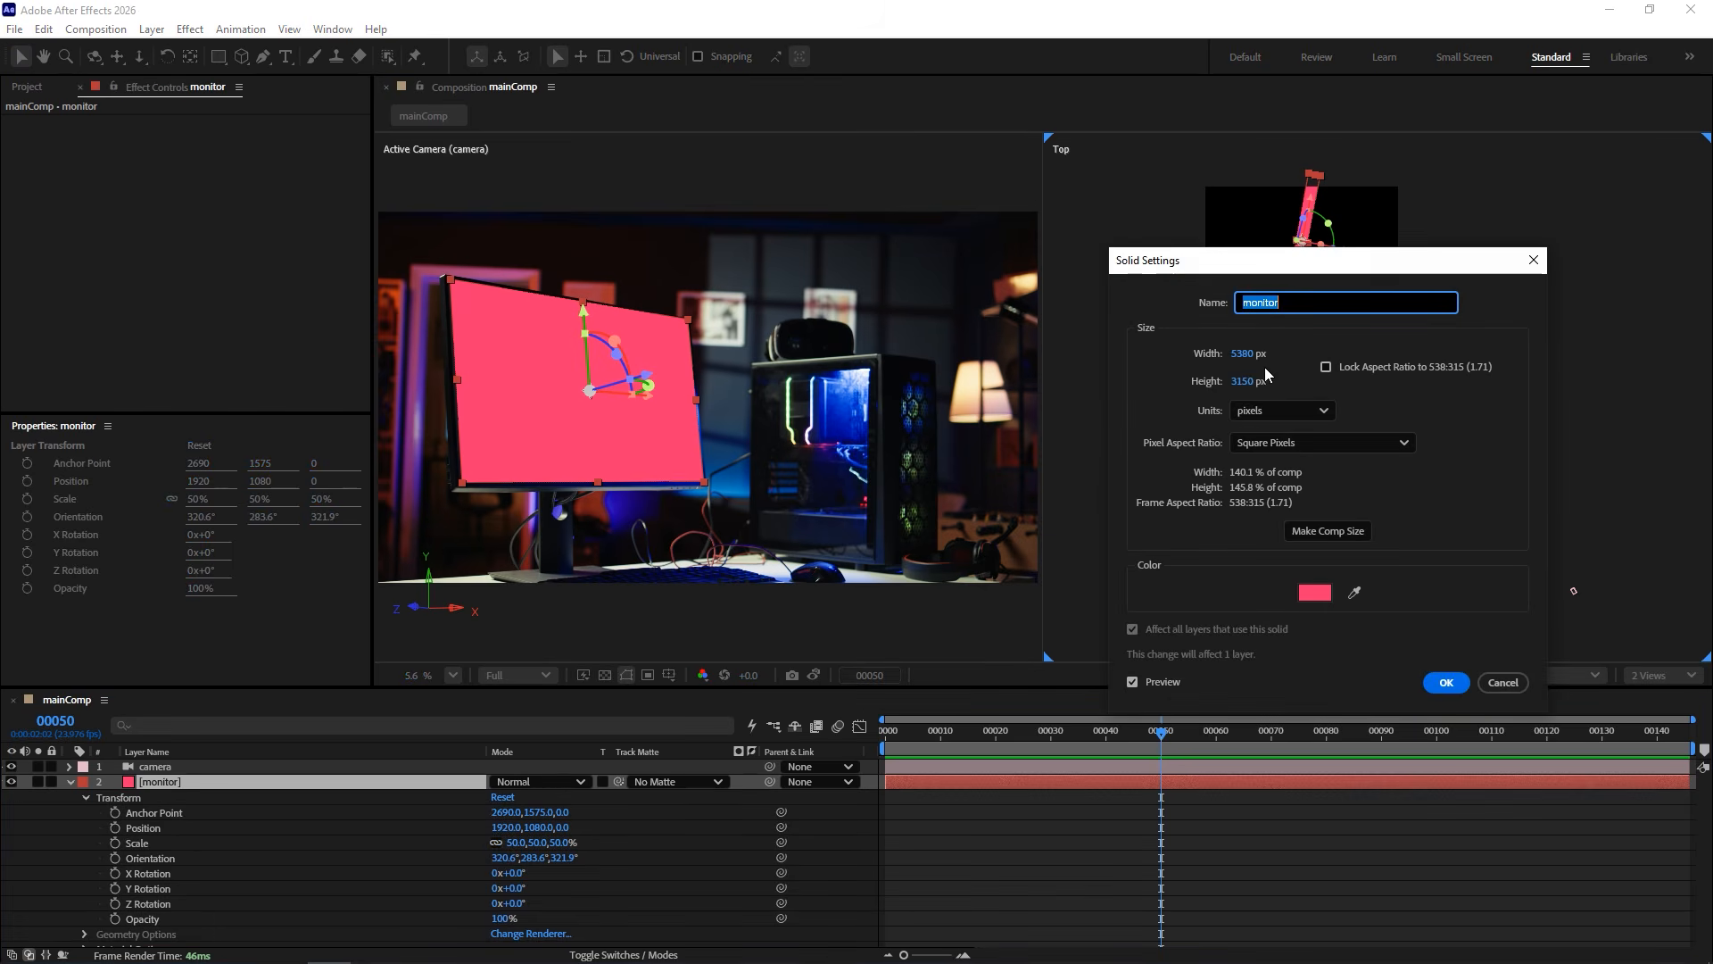
{"action": "left_click", "coordinate": [1326, 369]}
{"action": "left_click", "coordinate": [1256, 355]}
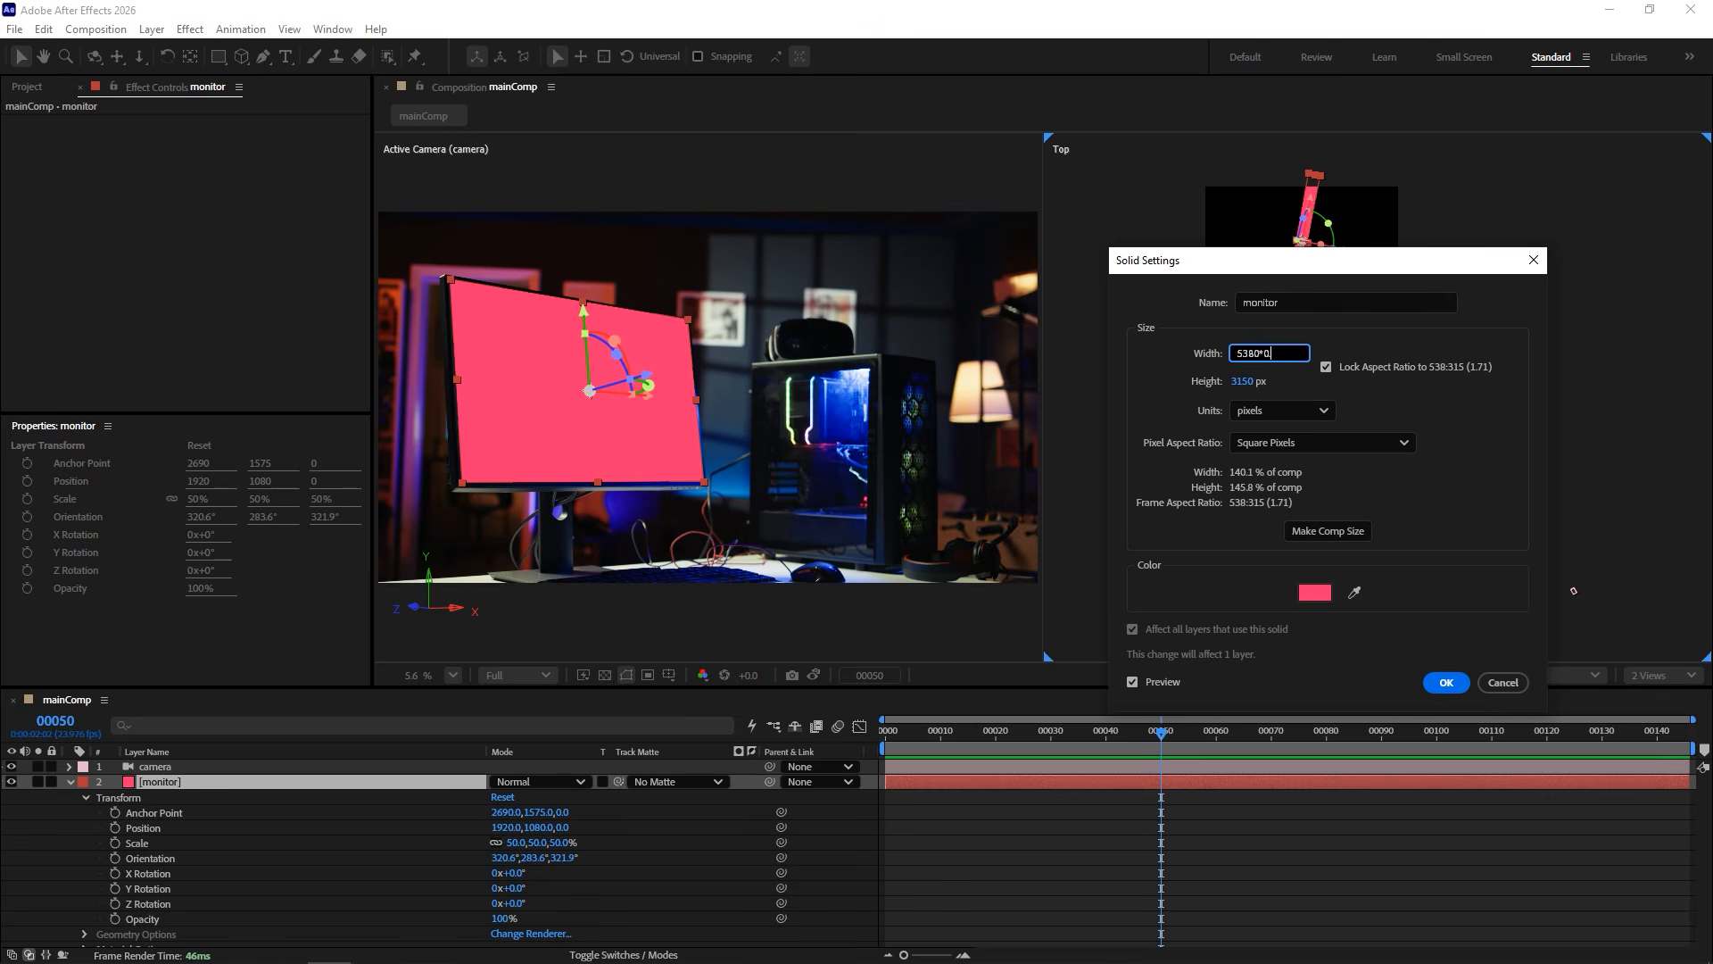
{"action": "type", "text": "*0.5"}
{"action": "key", "text": "Tab"}
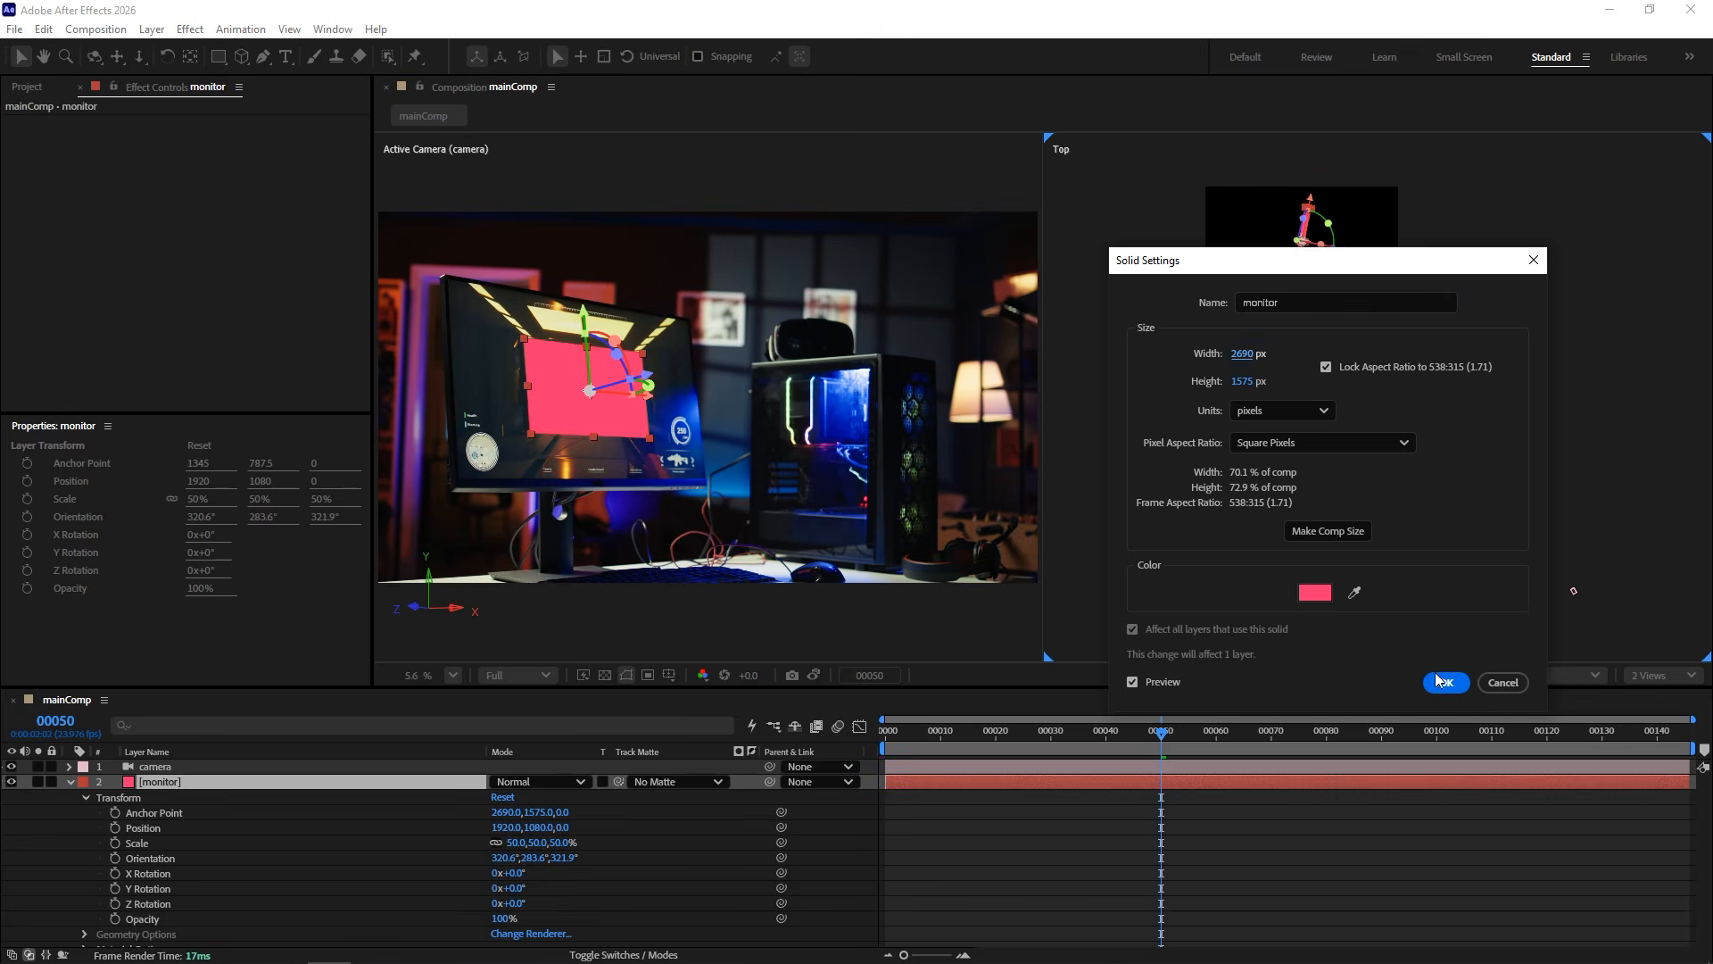
{"action": "left_click", "coordinate": [1436, 684]}
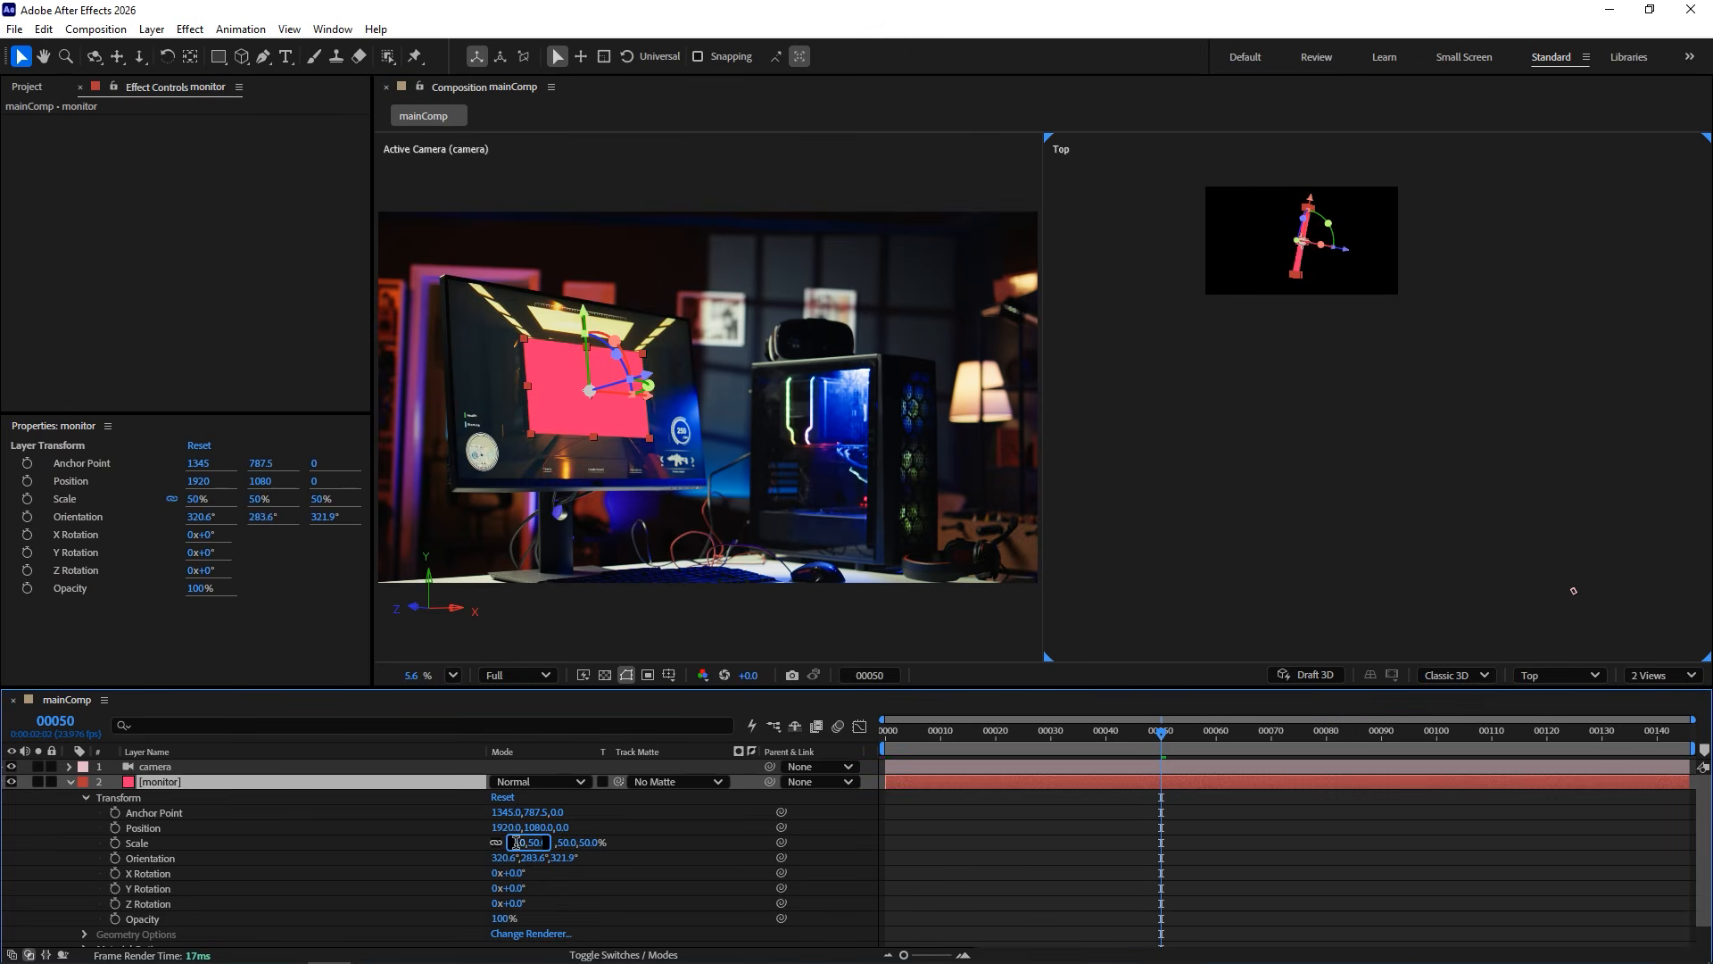
{"action": "key", "text": "Return"}
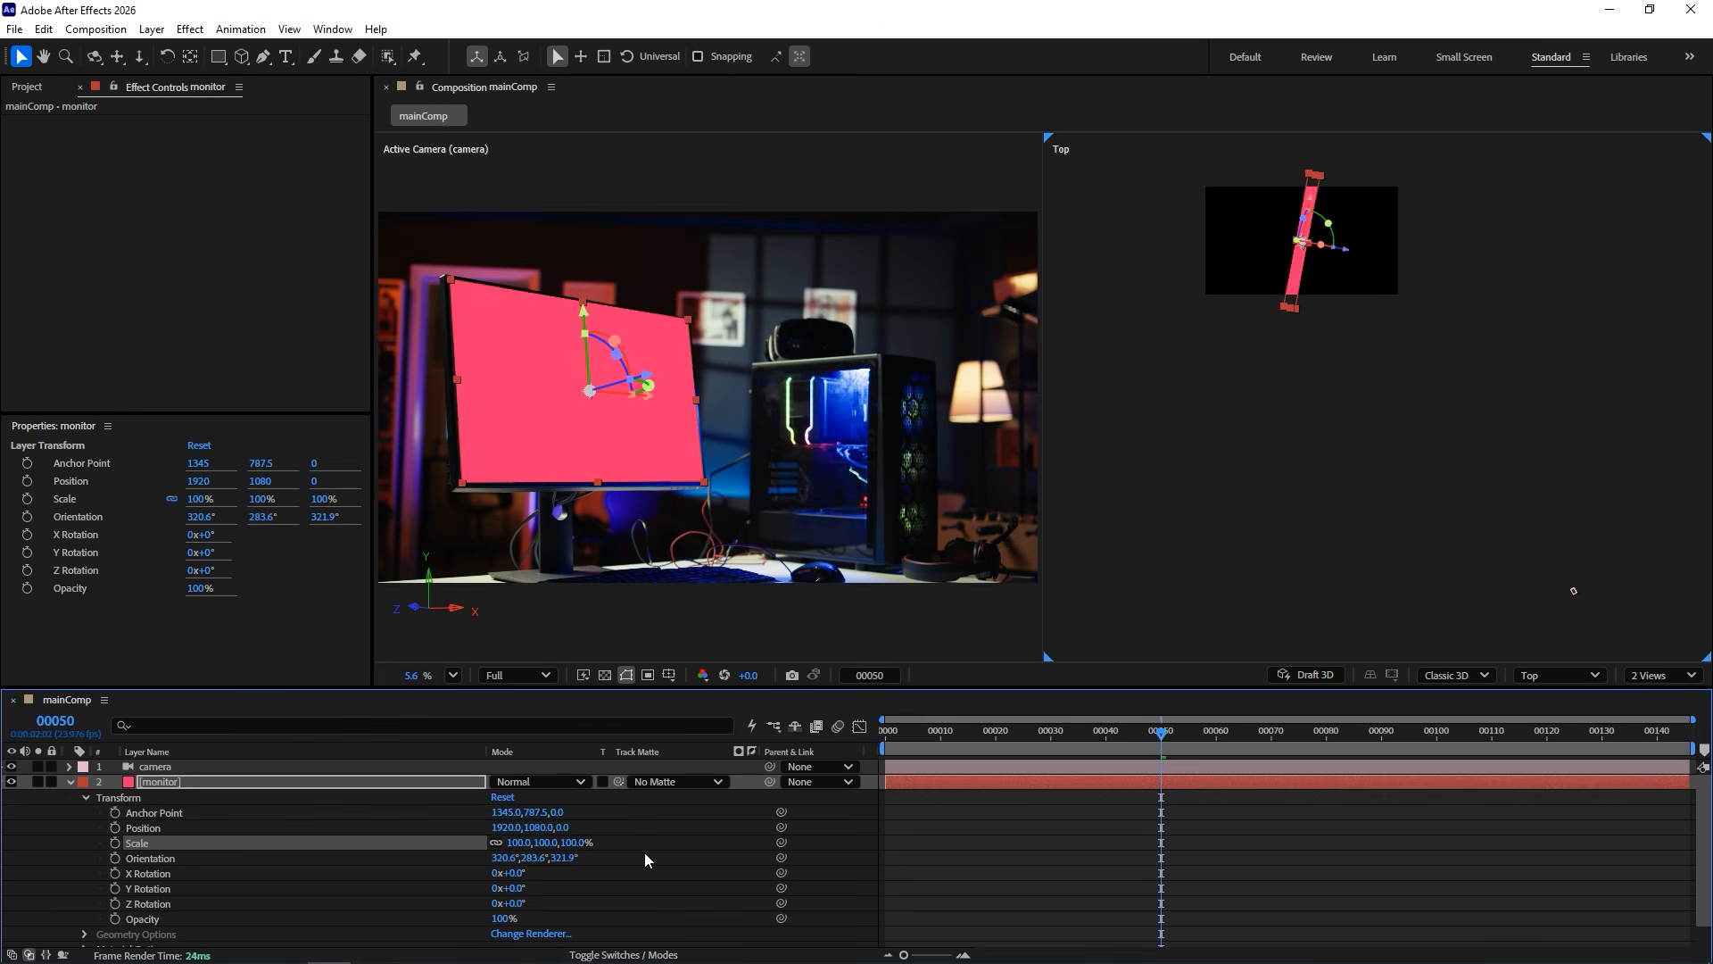
{"action": "left_click", "coordinate": [69, 781]}
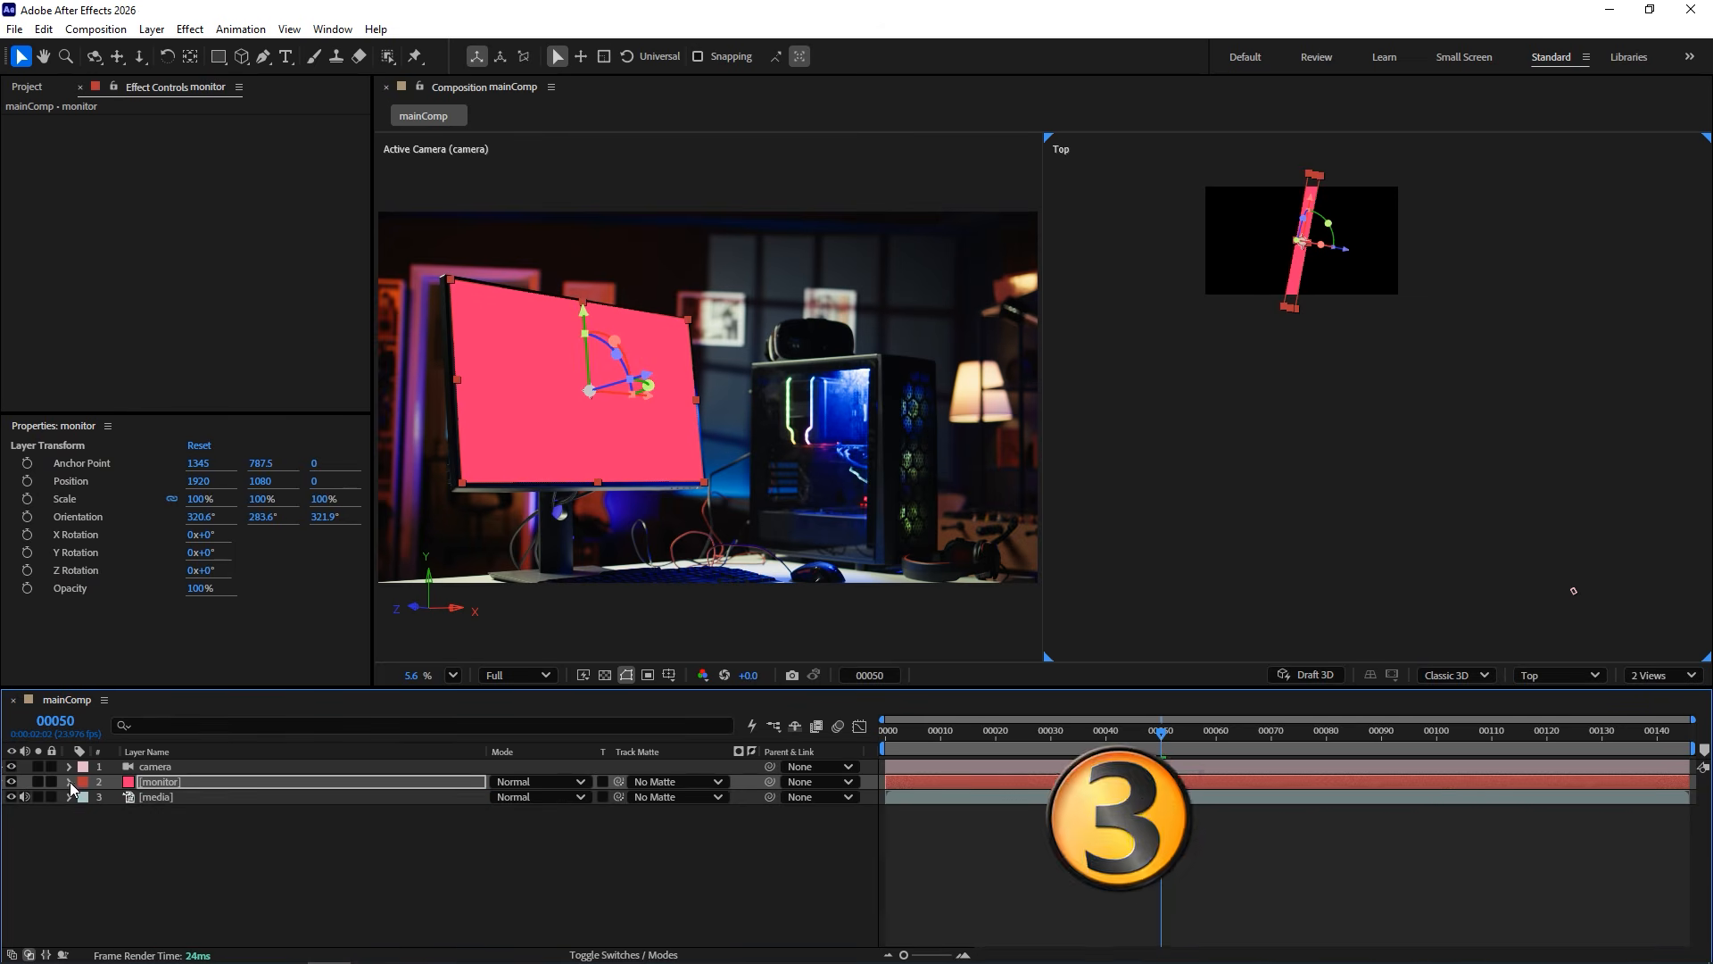
Switch to a single view of the scene and apply the Corner Pin effect to the monitor layer.
{"action": "left_click", "coordinate": [1016, 635]}
{"action": "left_click", "coordinate": [1664, 675]}
{"action": "left_click", "coordinate": [1651, 701]}
{"action": "right_click", "coordinate": [193, 230]}
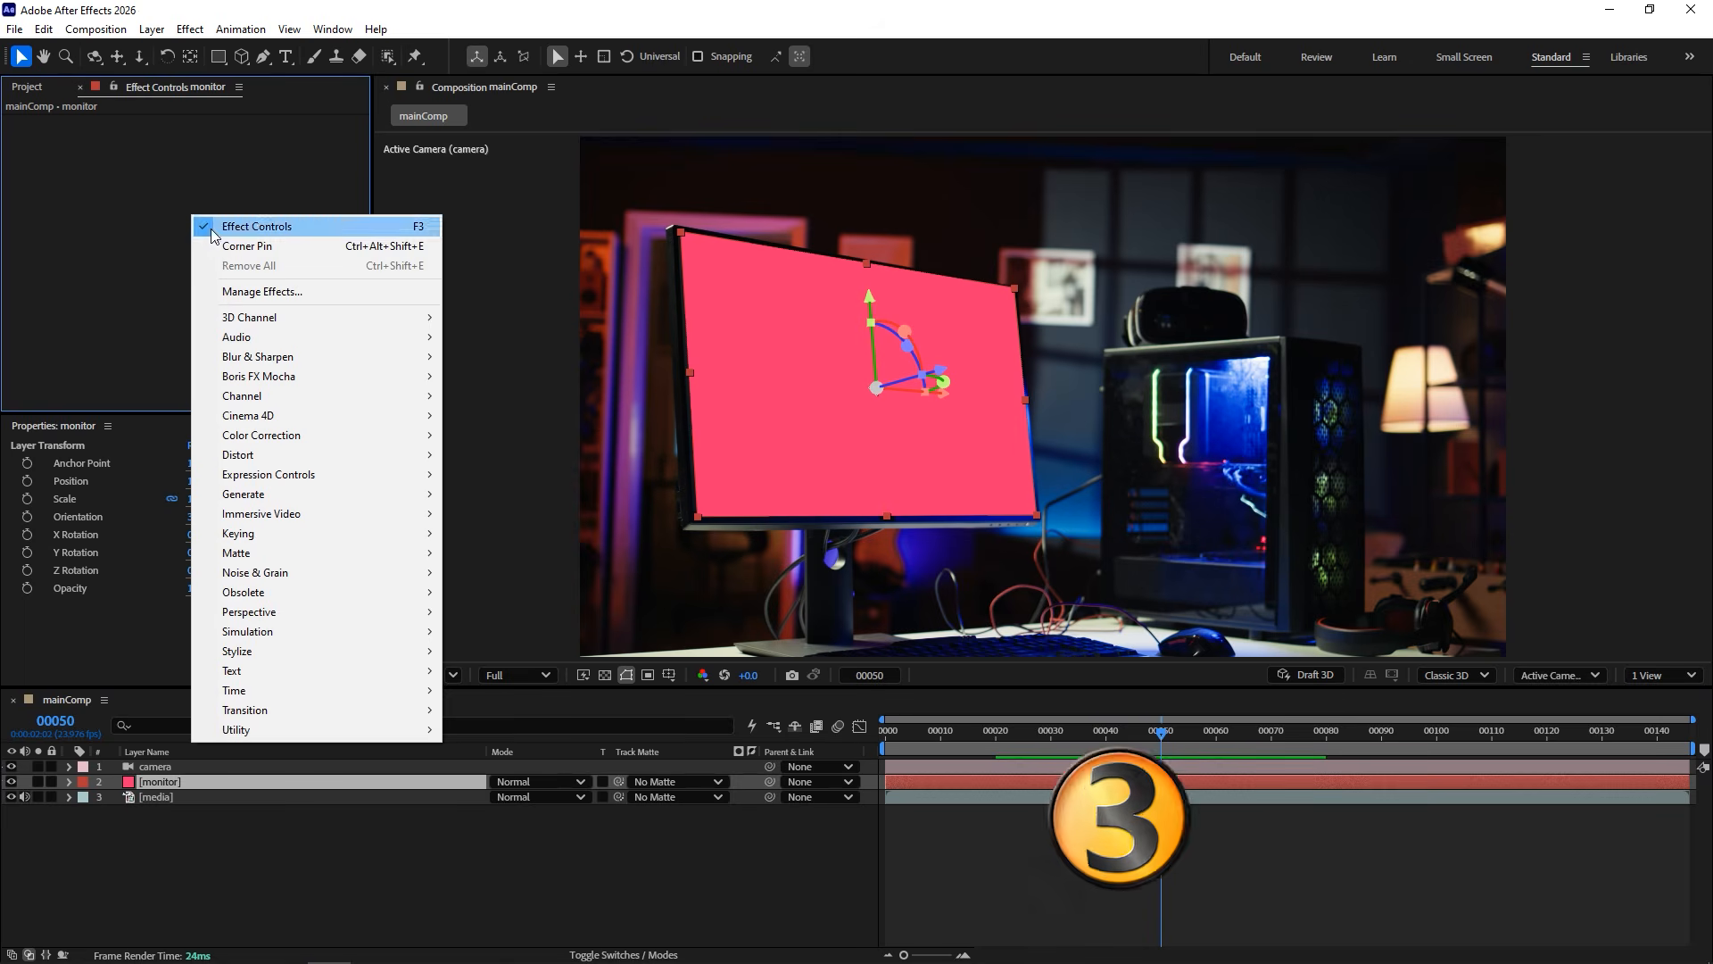
{"action": "mouse_move", "coordinate": [348, 455]}
{"action": "left_click", "coordinate": [494, 558]}
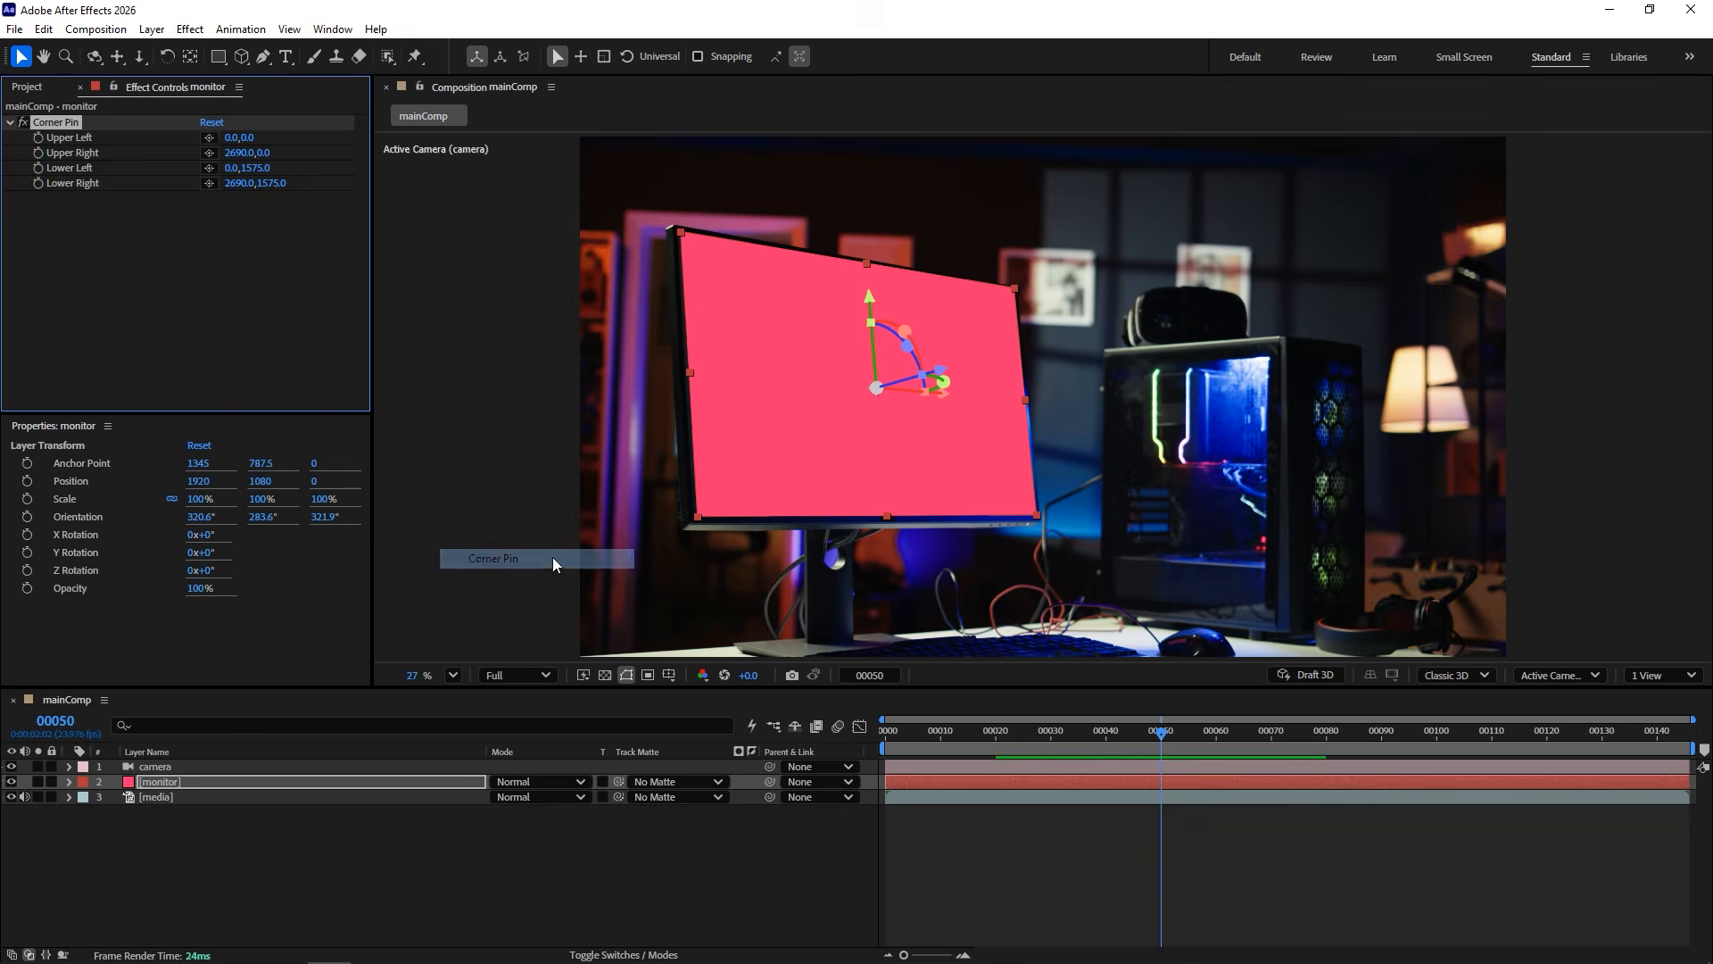
Fit the corner pins to the screen at about (-17.2, 1.5), (2672.2, 17.0), (-23.0, 1544.4) and (2686.1, 1549.2).
{"action": "scroll", "coordinate": [681, 233], "scroll_direction": "up", "scroll_amount": 5}
{"action": "left_click_drag", "start_coordinate": [667, 209], "coordinate": [655, 207]}
{"action": "left_click_drag", "start_coordinate": [1687, 446], "coordinate": [585, 303]}
{"action": "mouse_move", "coordinate": [1029, 320]}
{"action": "left_mouse_down"}
{"action": "mouse_move", "coordinate": [1004, 343]}
{"action": "mouse_move", "coordinate": [1021, 327]}
{"action": "left_mouse_up"}
{"action": "left_click_drag", "start_coordinate": [1026, 616], "coordinate": [879, 116]}
{"action": "mouse_move", "coordinate": [925, 551]}
{"action": "left_mouse_down"}
{"action": "mouse_move", "coordinate": [906, 524]}
{"action": "mouse_move", "coordinate": [918, 533]}
{"action": "left_mouse_up"}
{"action": "left_click_drag", "start_coordinate": [513, 486], "coordinate": [1704, 402]}
{"action": "left_click_drag", "start_coordinate": [944, 467], "coordinate": [925, 446]}
{"action": "left_click", "coordinate": [453, 675]}
{"action": "left_click", "coordinate": [490, 343]}
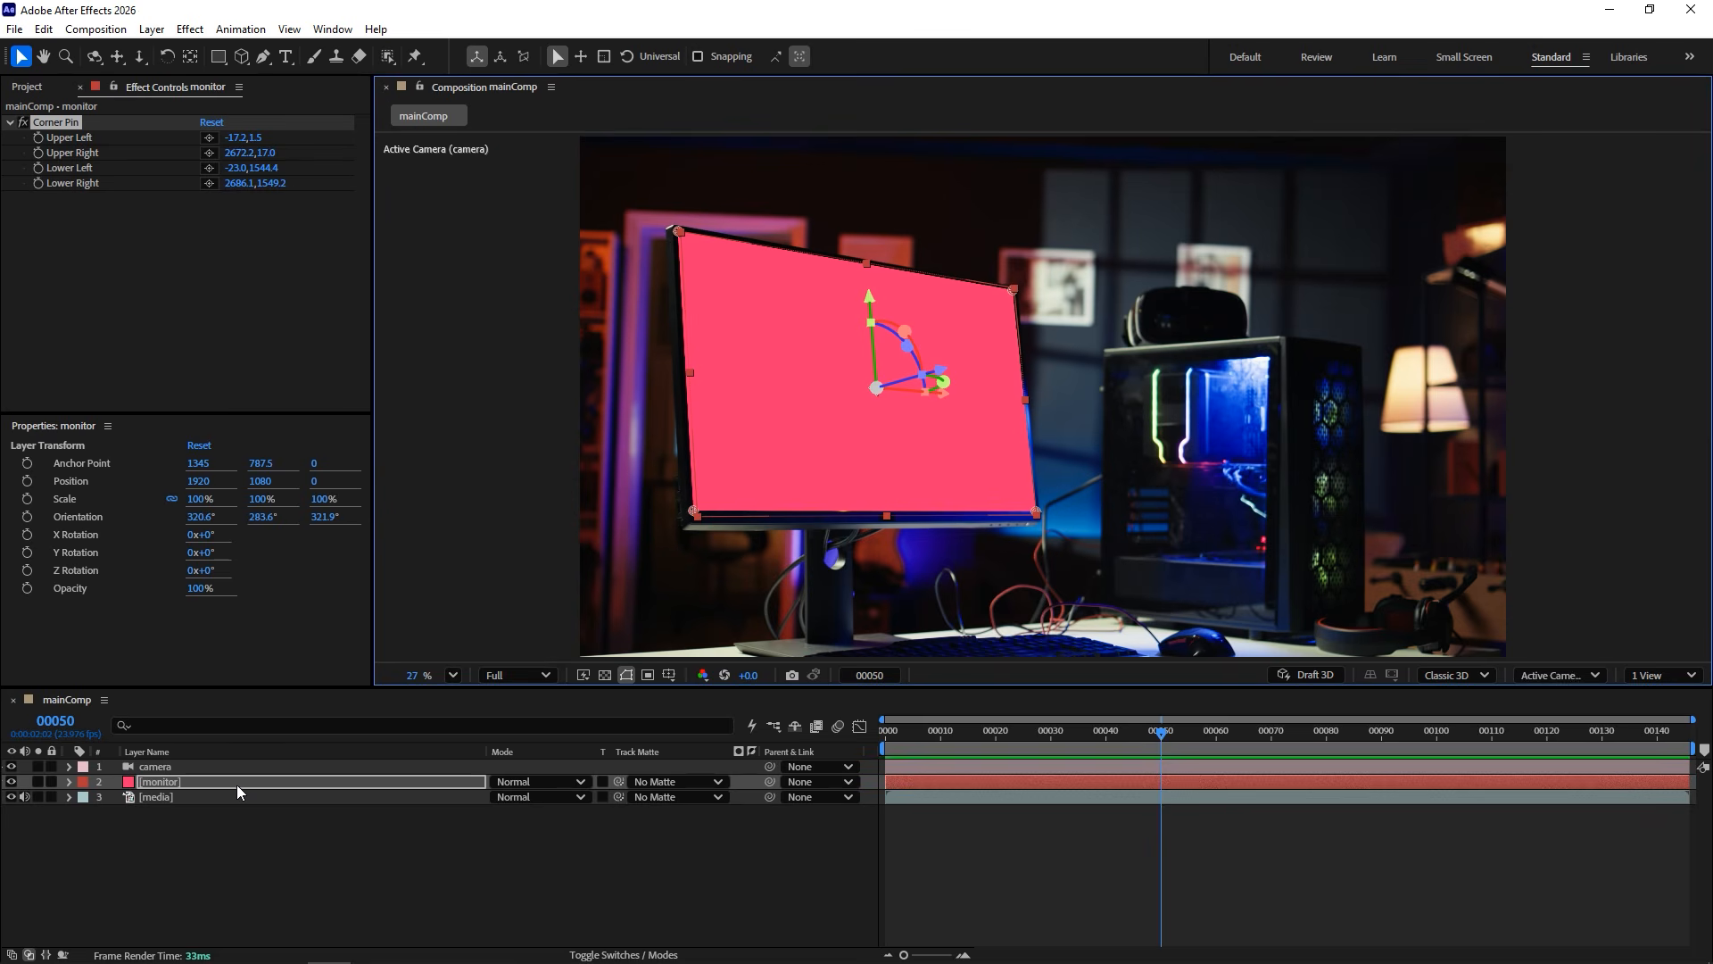
Pre-compose the monitor layer as "monitor", leaving all attributes in mainComp, and open the new composition.
{"action": "key", "text": "ctrl+shift+c"}
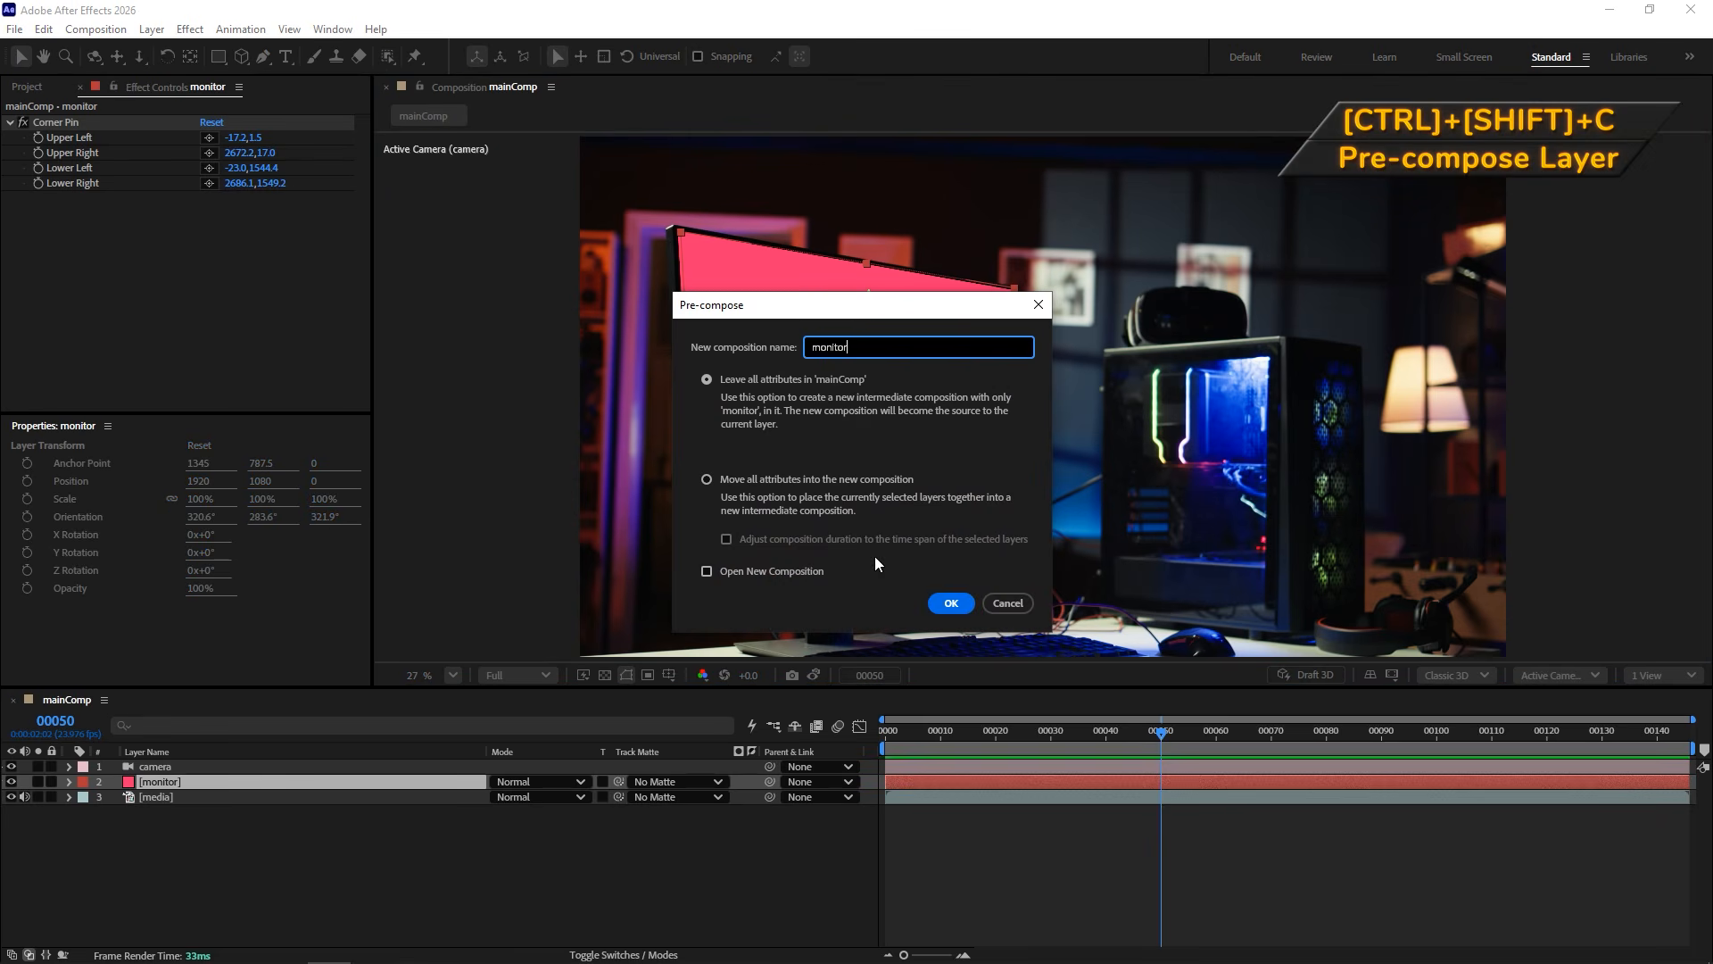
{"action": "left_click", "coordinate": [948, 602]}
{"action": "double_click", "coordinate": [282, 783]}
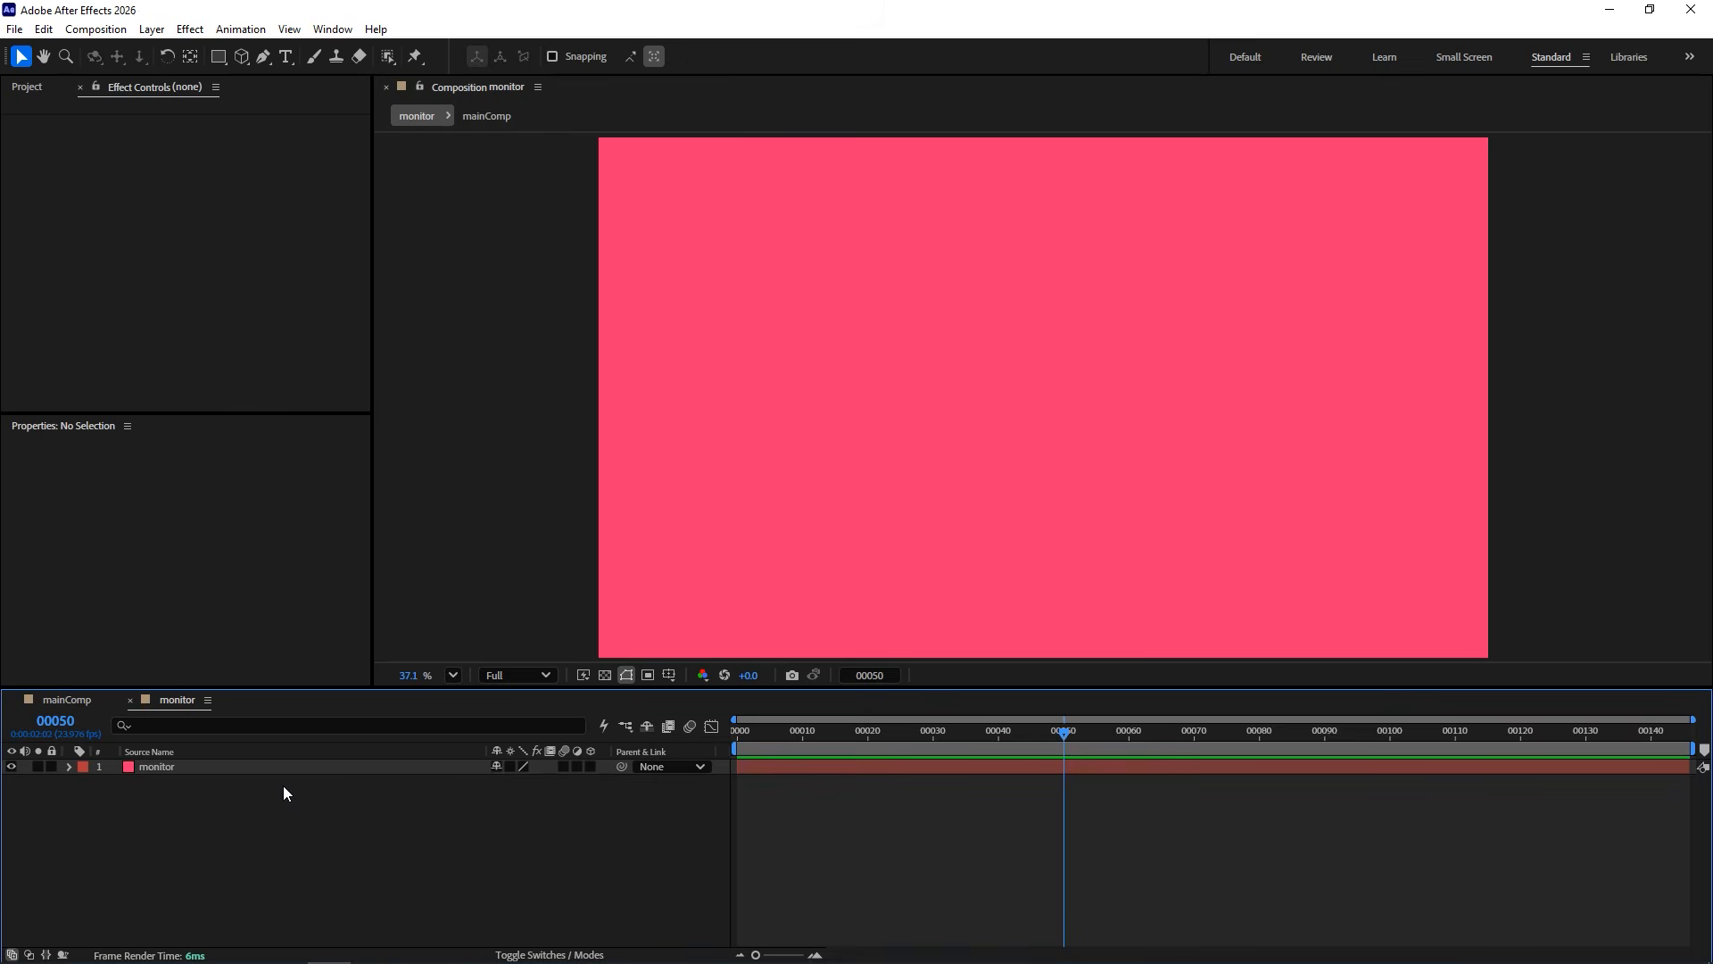
Change the monitor solid's colour to black, 000000.
{"action": "left_click", "coordinate": [298, 768]}
{"action": "key", "text": "ctrl+shift+y"}
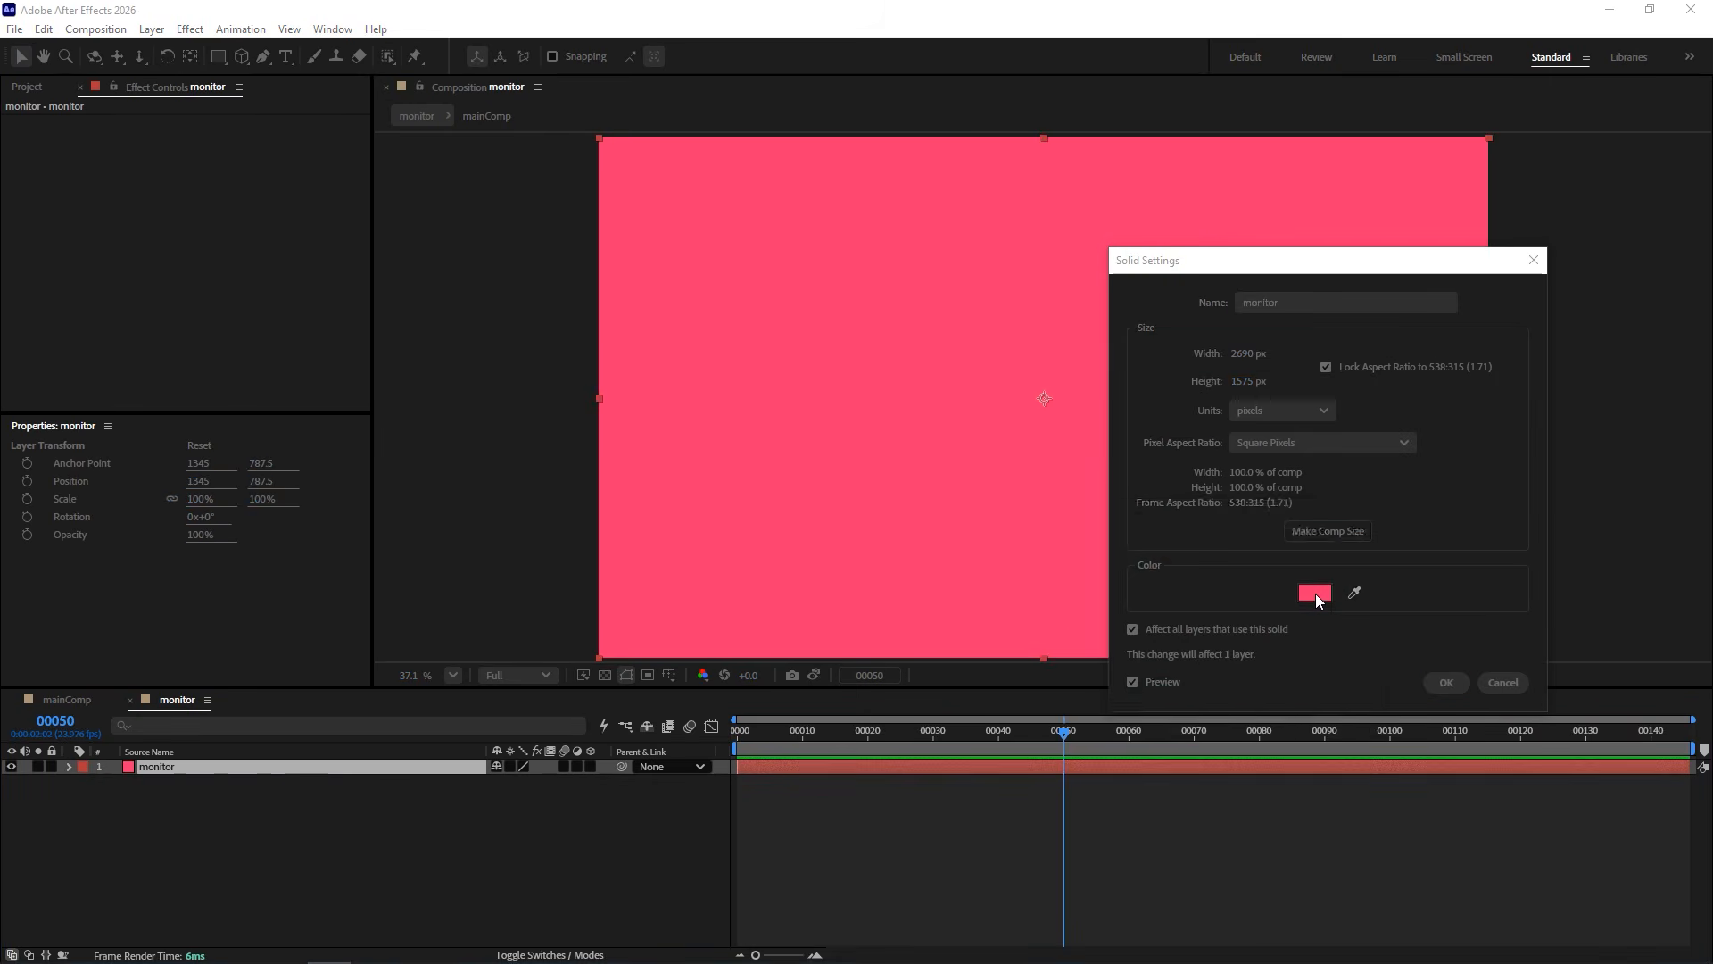
{"action": "left_click", "coordinate": [1315, 593]}
{"action": "type", "text": "000000"}
{"action": "key", "text": "Return"}
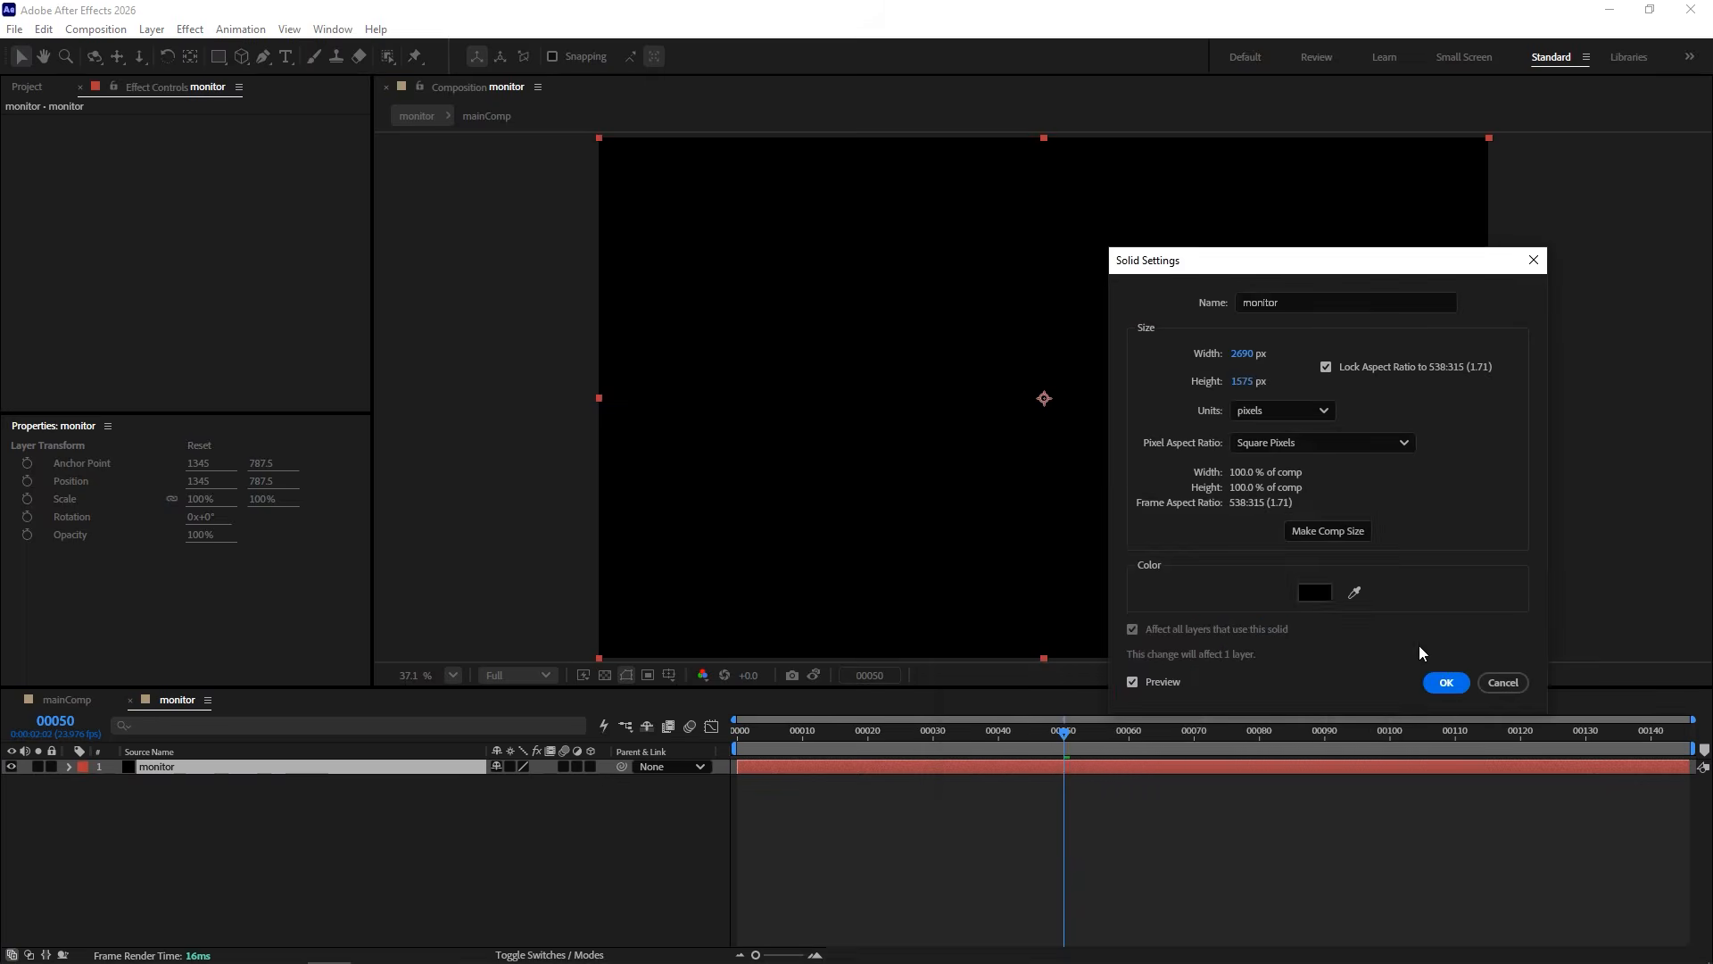
{"action": "left_click", "coordinate": [1446, 682]}
Apply the Checkerboard effect to the monitor solid and adjust it to a black-and-white pattern of large squares.
{"action": "right_click", "coordinate": [235, 253]}
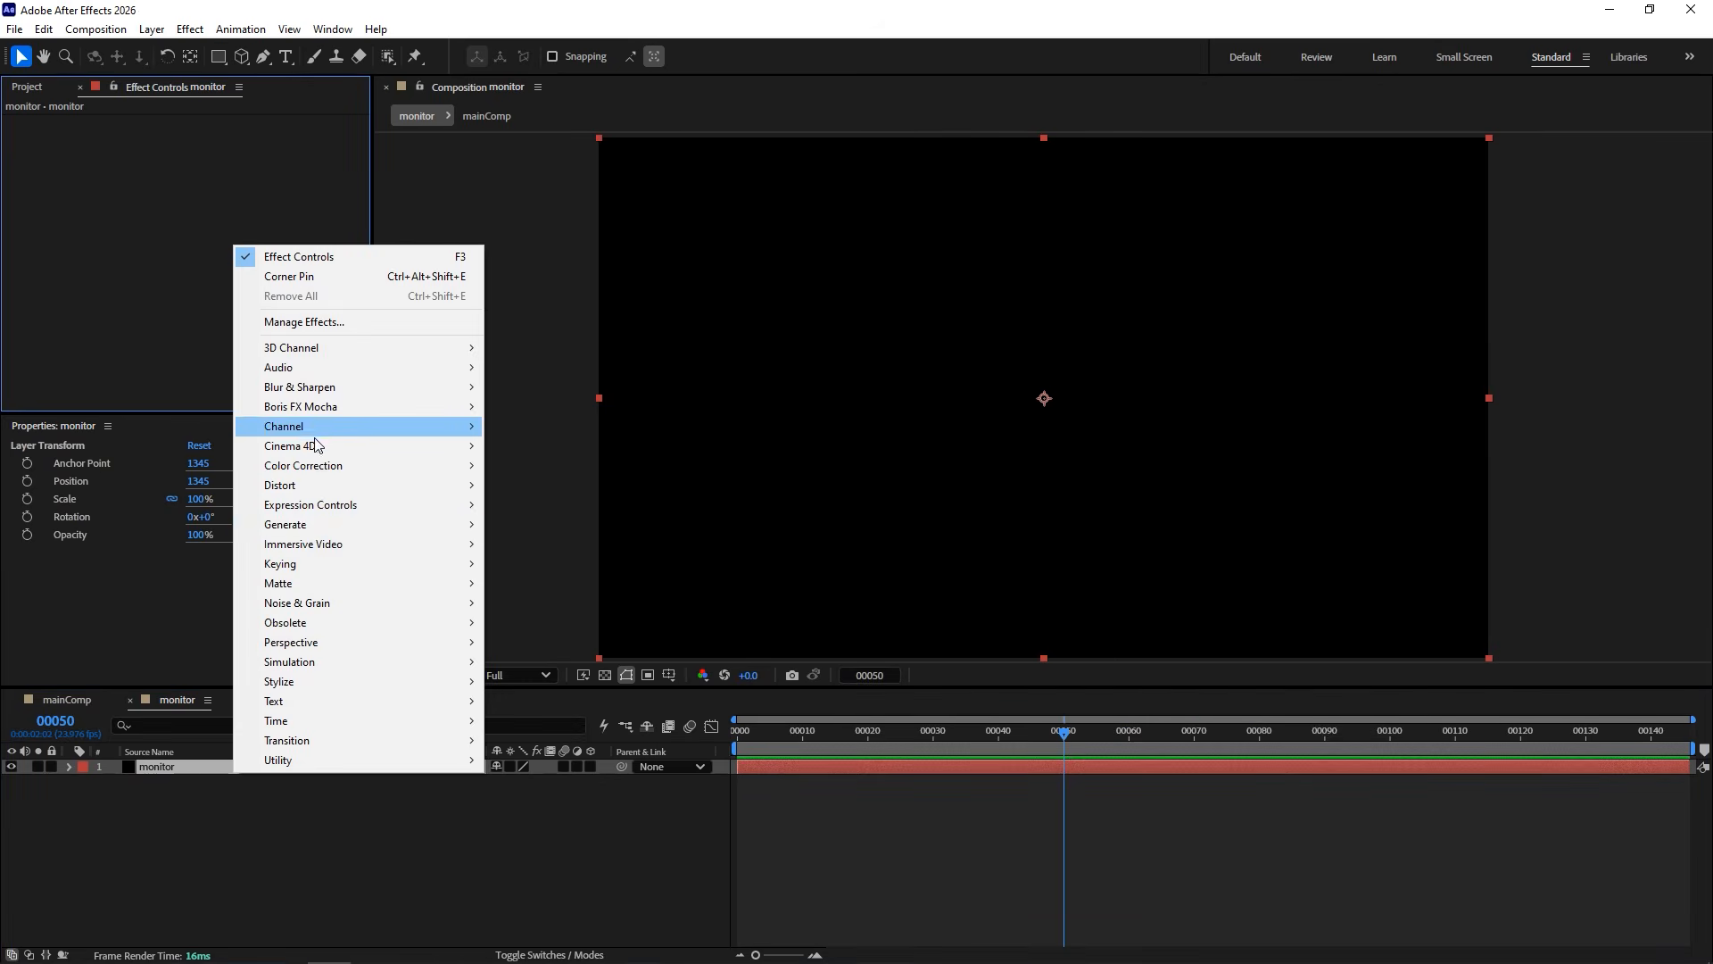
{"action": "mouse_move", "coordinate": [330, 526]}
{"action": "left_click", "coordinate": [562, 259]}
{"action": "left_click_drag", "start_coordinate": [371, 175], "coordinate": [419, 175]}
{"action": "left_click", "coordinate": [231, 297]}
{"action": "left_click", "coordinate": [238, 344]}
Add a large orange "asdf" text layer centred over the checkerboard, and check the screen replacement in mainComp.
{"action": "left_click", "coordinate": [284, 58]}
{"action": "left_click", "coordinate": [1002, 469]}
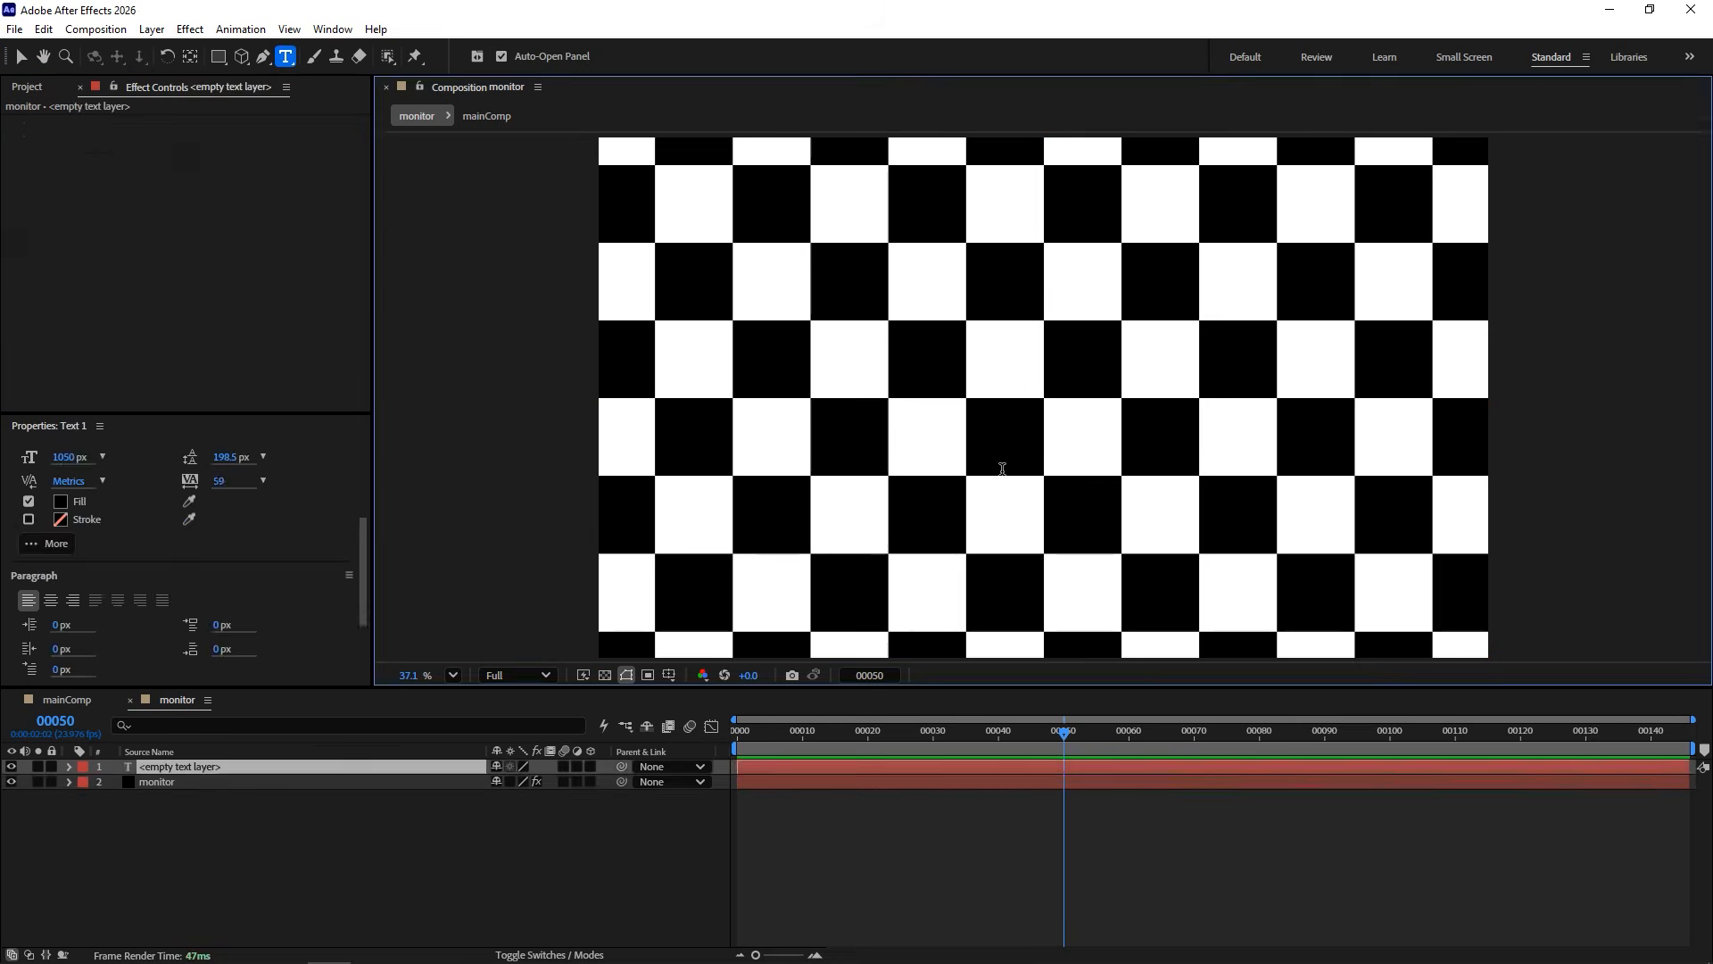
{"action": "type", "text": "asdf"}
{"action": "key", "text": "Escape"}
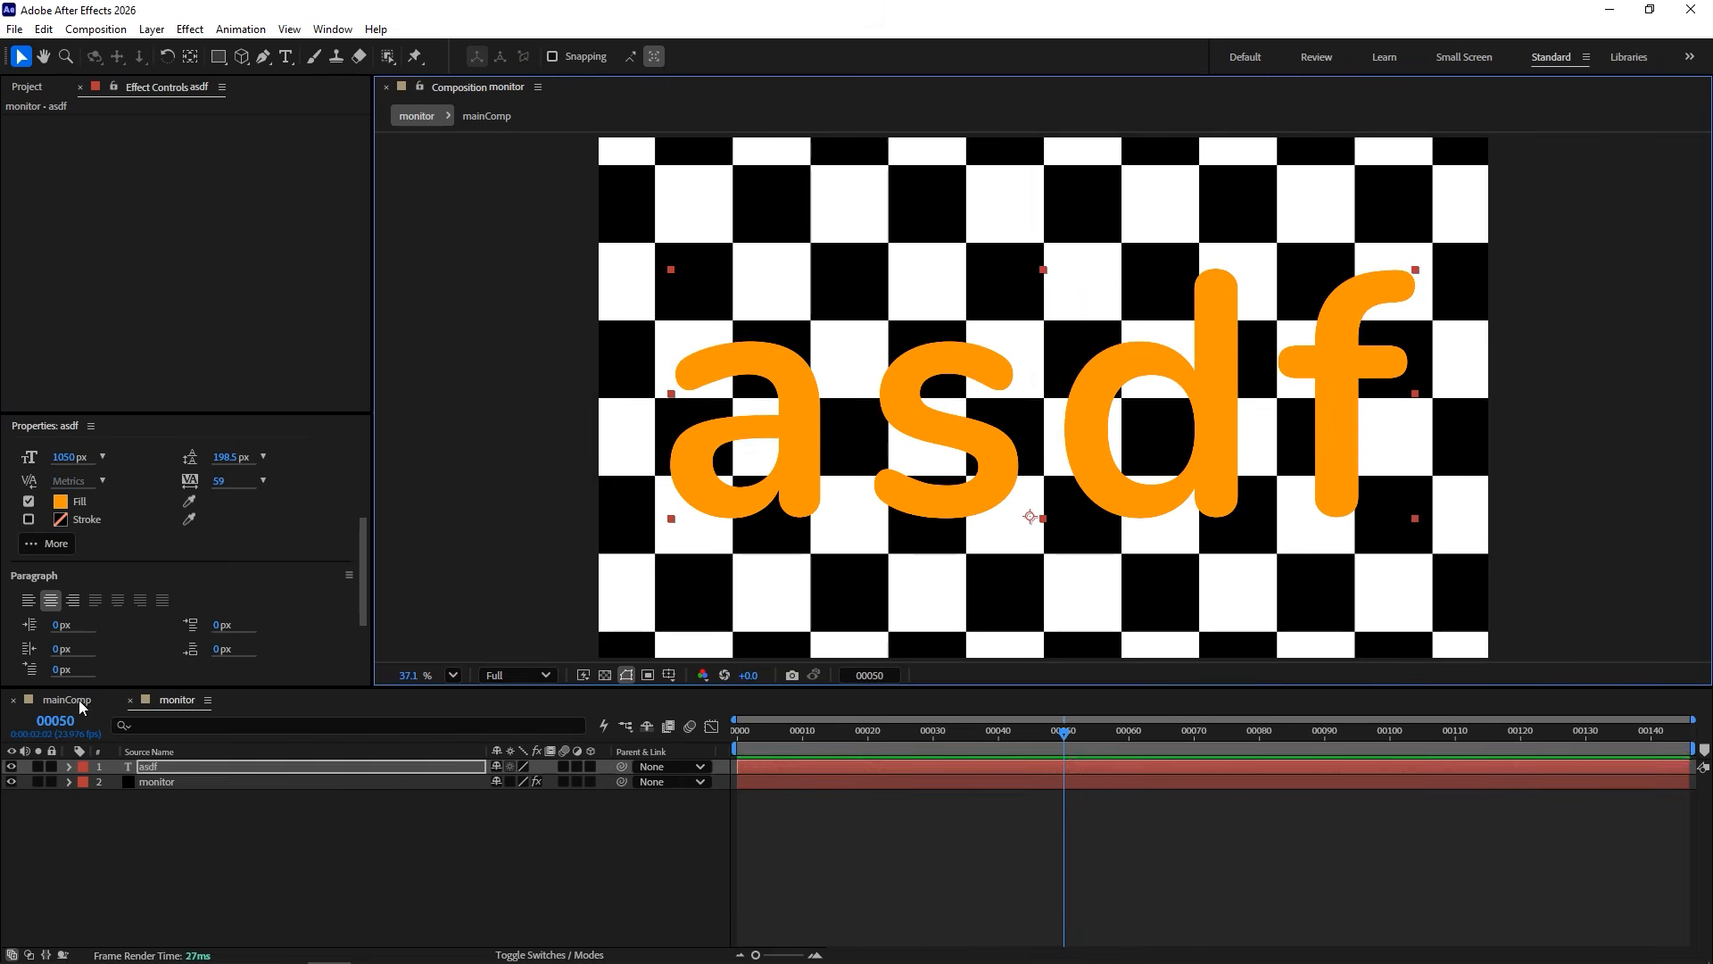
{"action": "left_click", "coordinate": [67, 700]}
{"action": "mouse_move", "coordinate": [1162, 733]}
{"action": "left_mouse_down"}
{"action": "mouse_move", "coordinate": [1663, 731]}
{"action": "mouse_move", "coordinate": [993, 741]}
{"action": "mouse_move", "coordinate": [1160, 746]}
{"action": "left_mouse_up"}
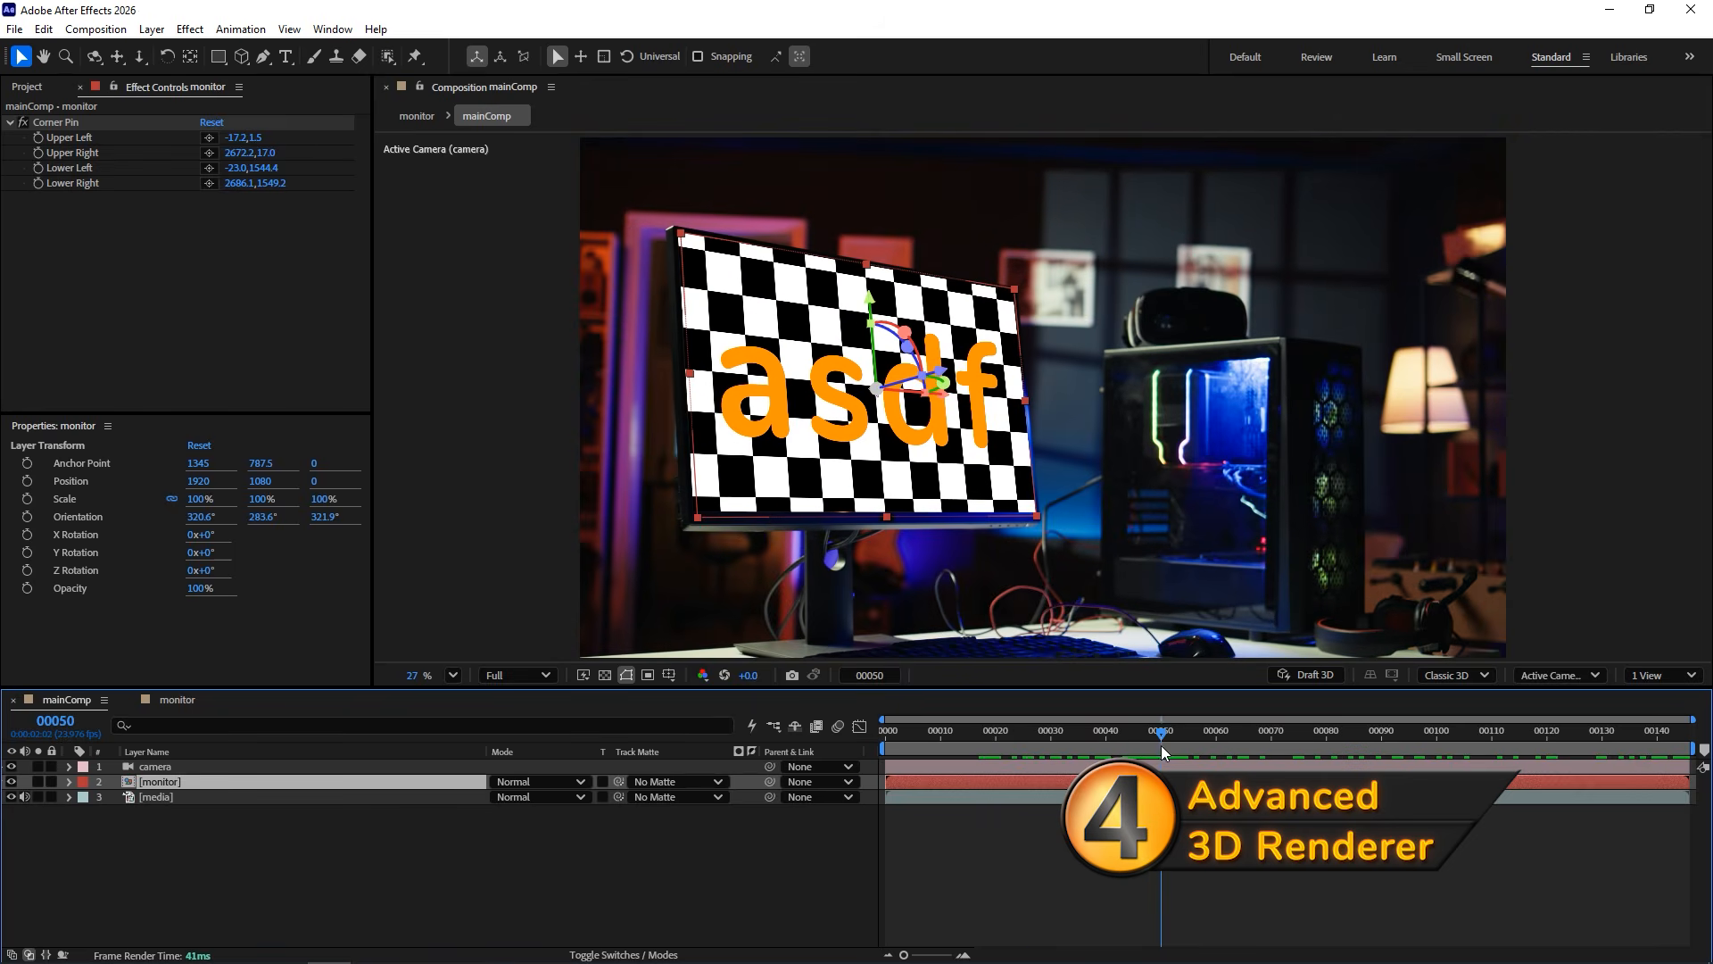
Add a Plane mesh layer to mainComp and accept the change to the Advanced 3D renderer.
{"action": "right_click", "coordinate": [342, 821]}
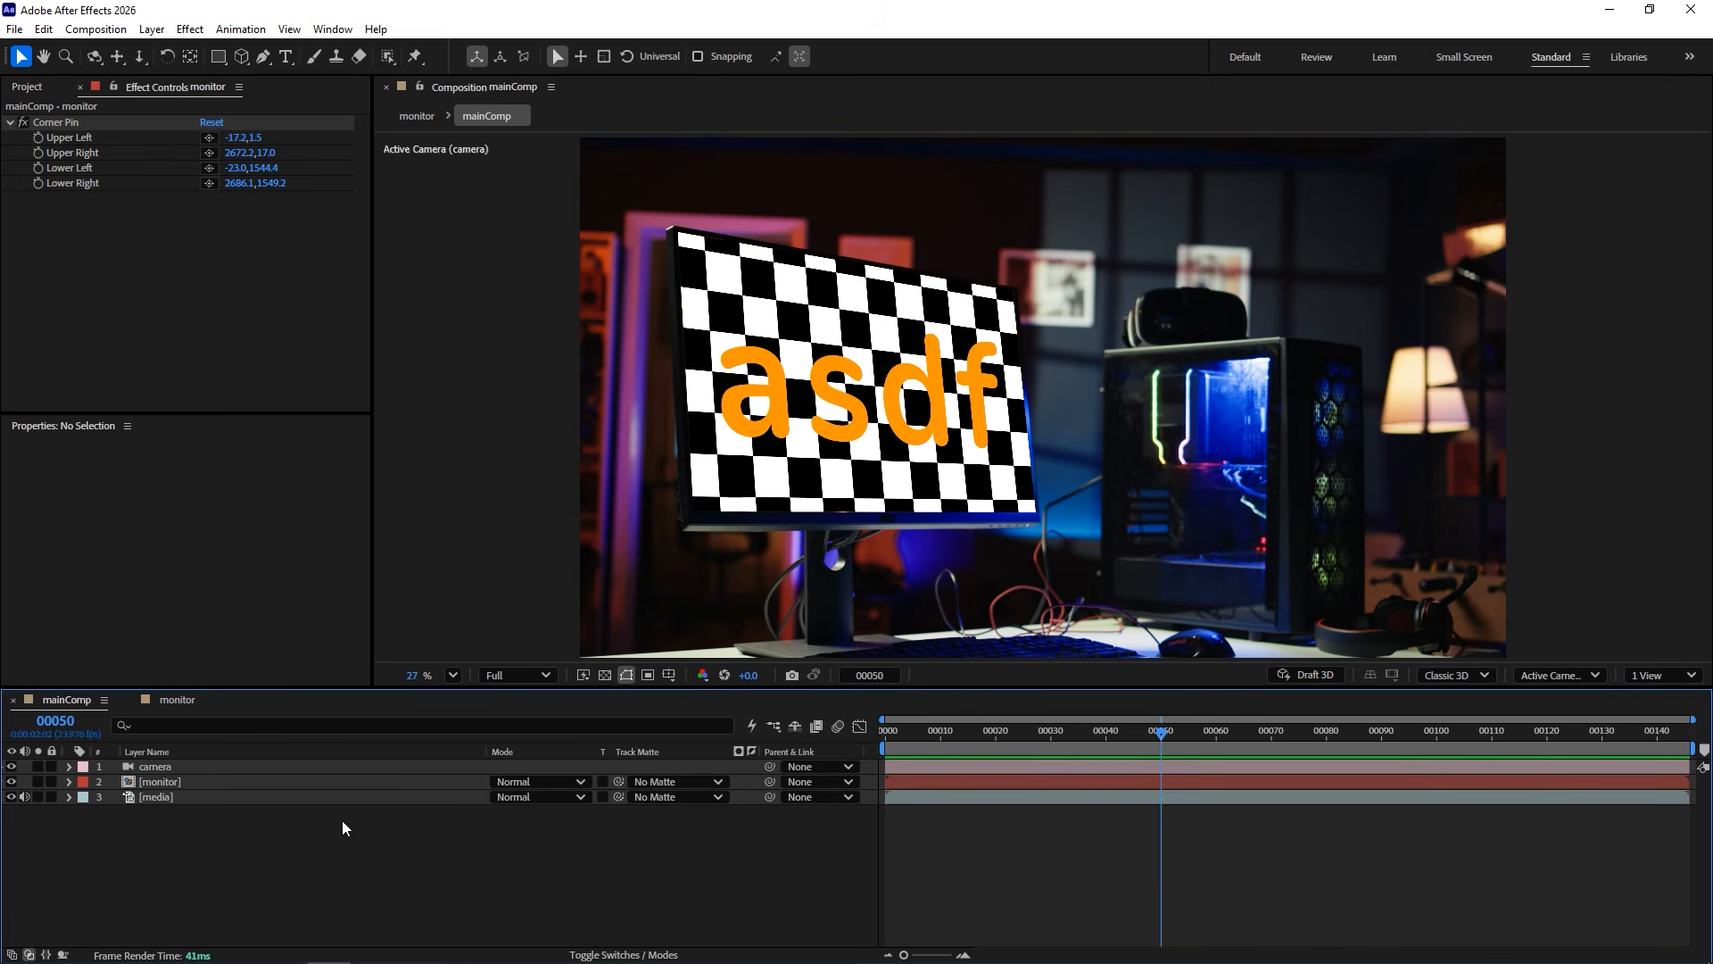
{"action": "mouse_move", "coordinate": [479, 607]}
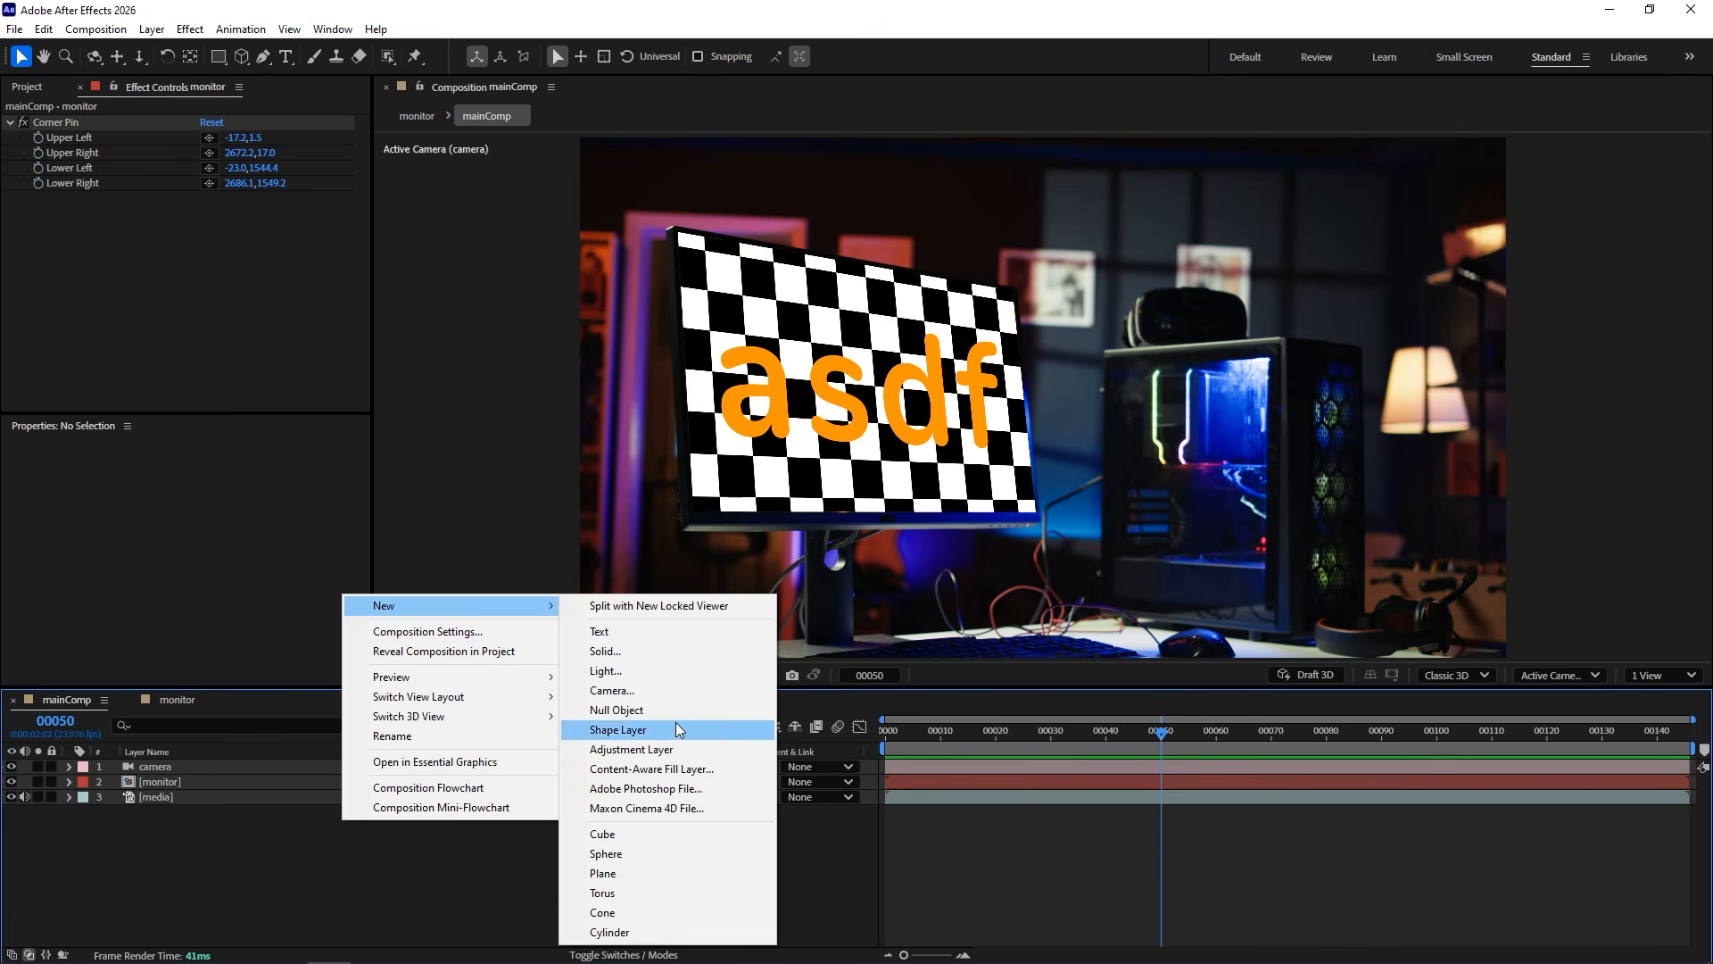
{"action": "left_click", "coordinate": [689, 871]}
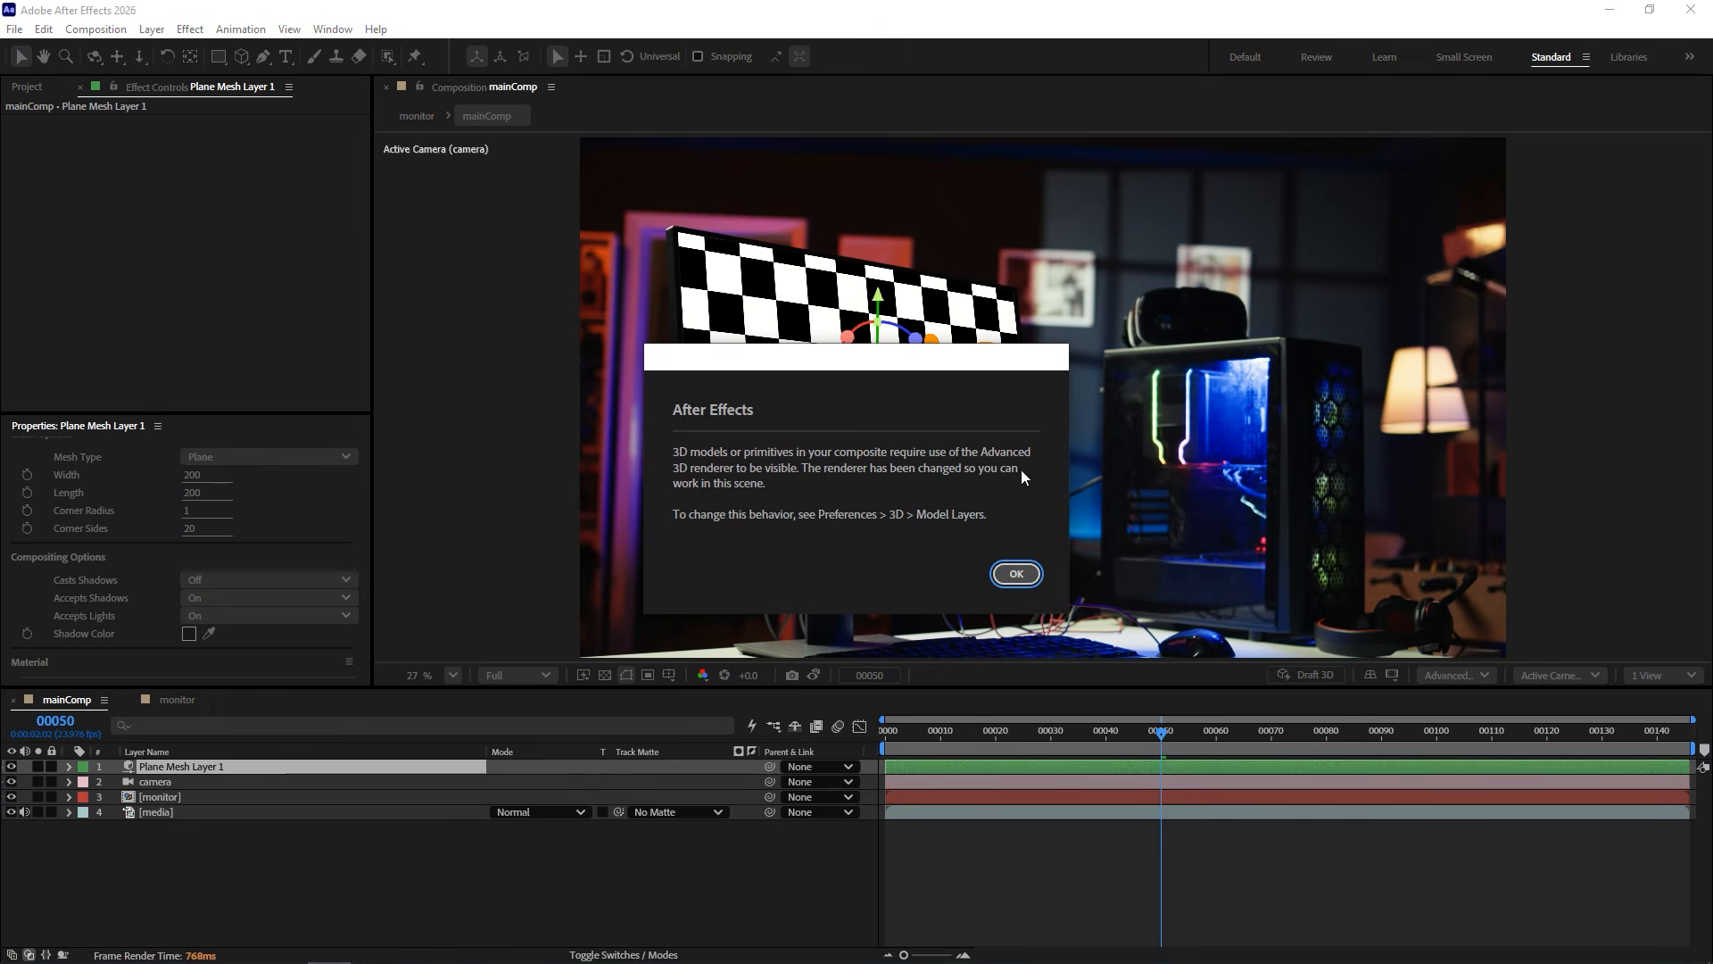
{"action": "left_click", "coordinate": [1016, 574]}
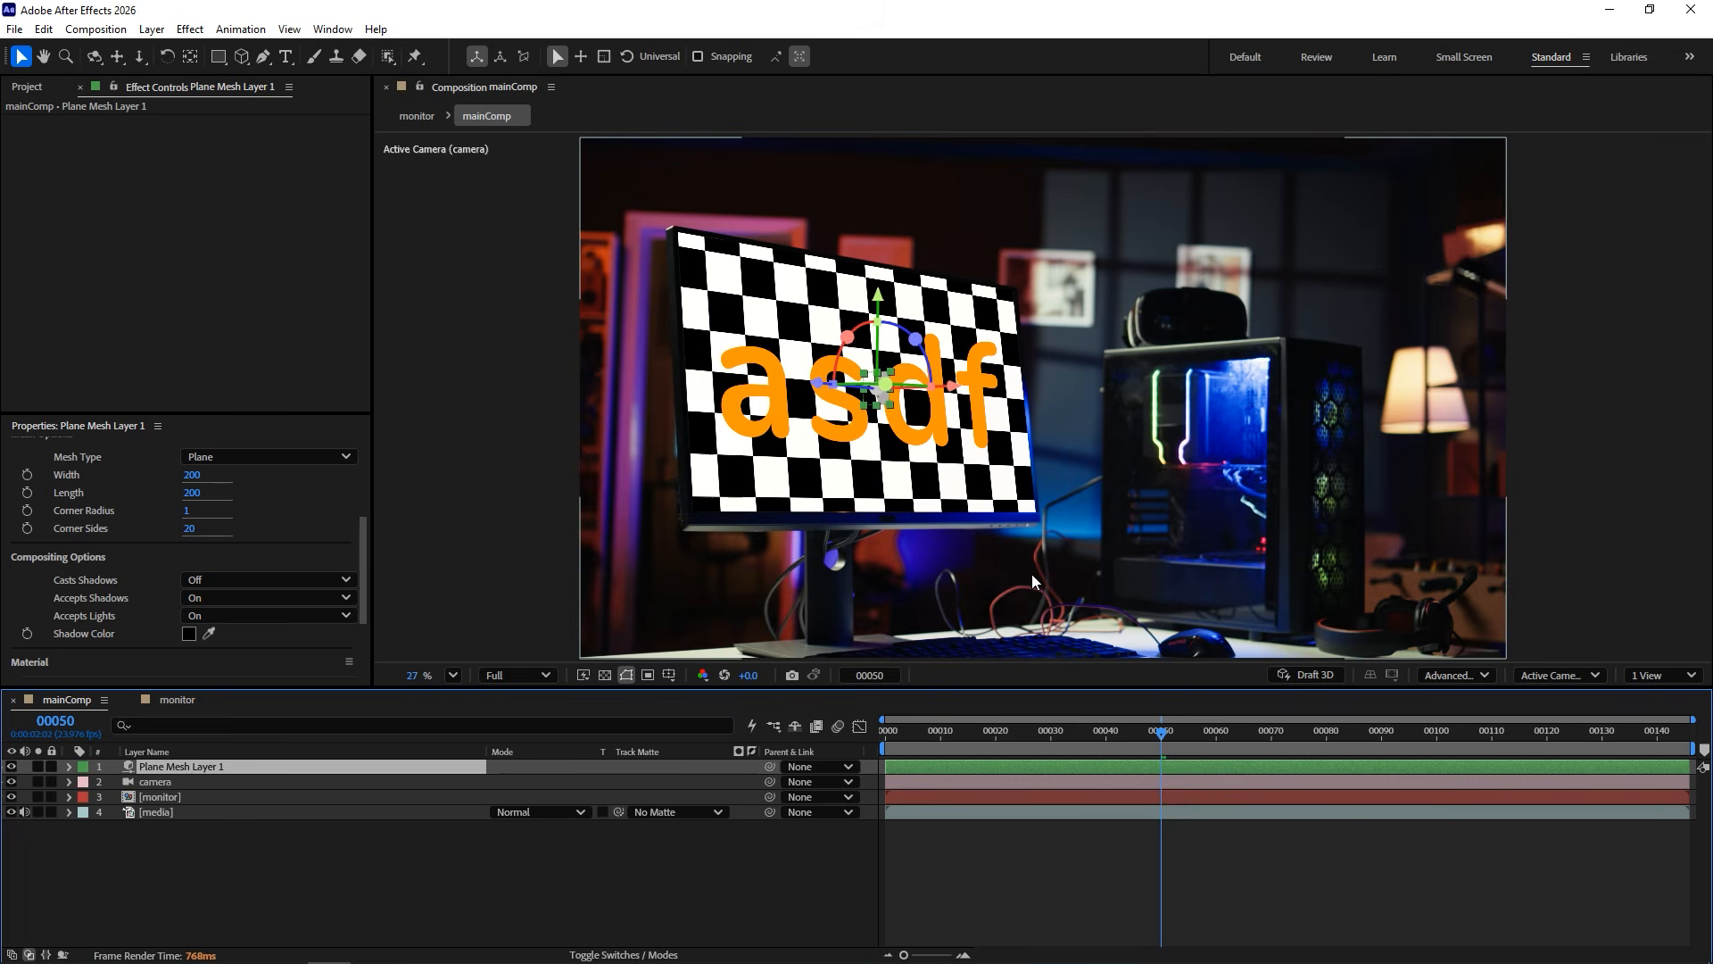
Review the composition's 3D renderer choices and the features that Advanced 3D enables and disables, leaving the settings as they are.
{"action": "key", "text": "ctrl+k"}
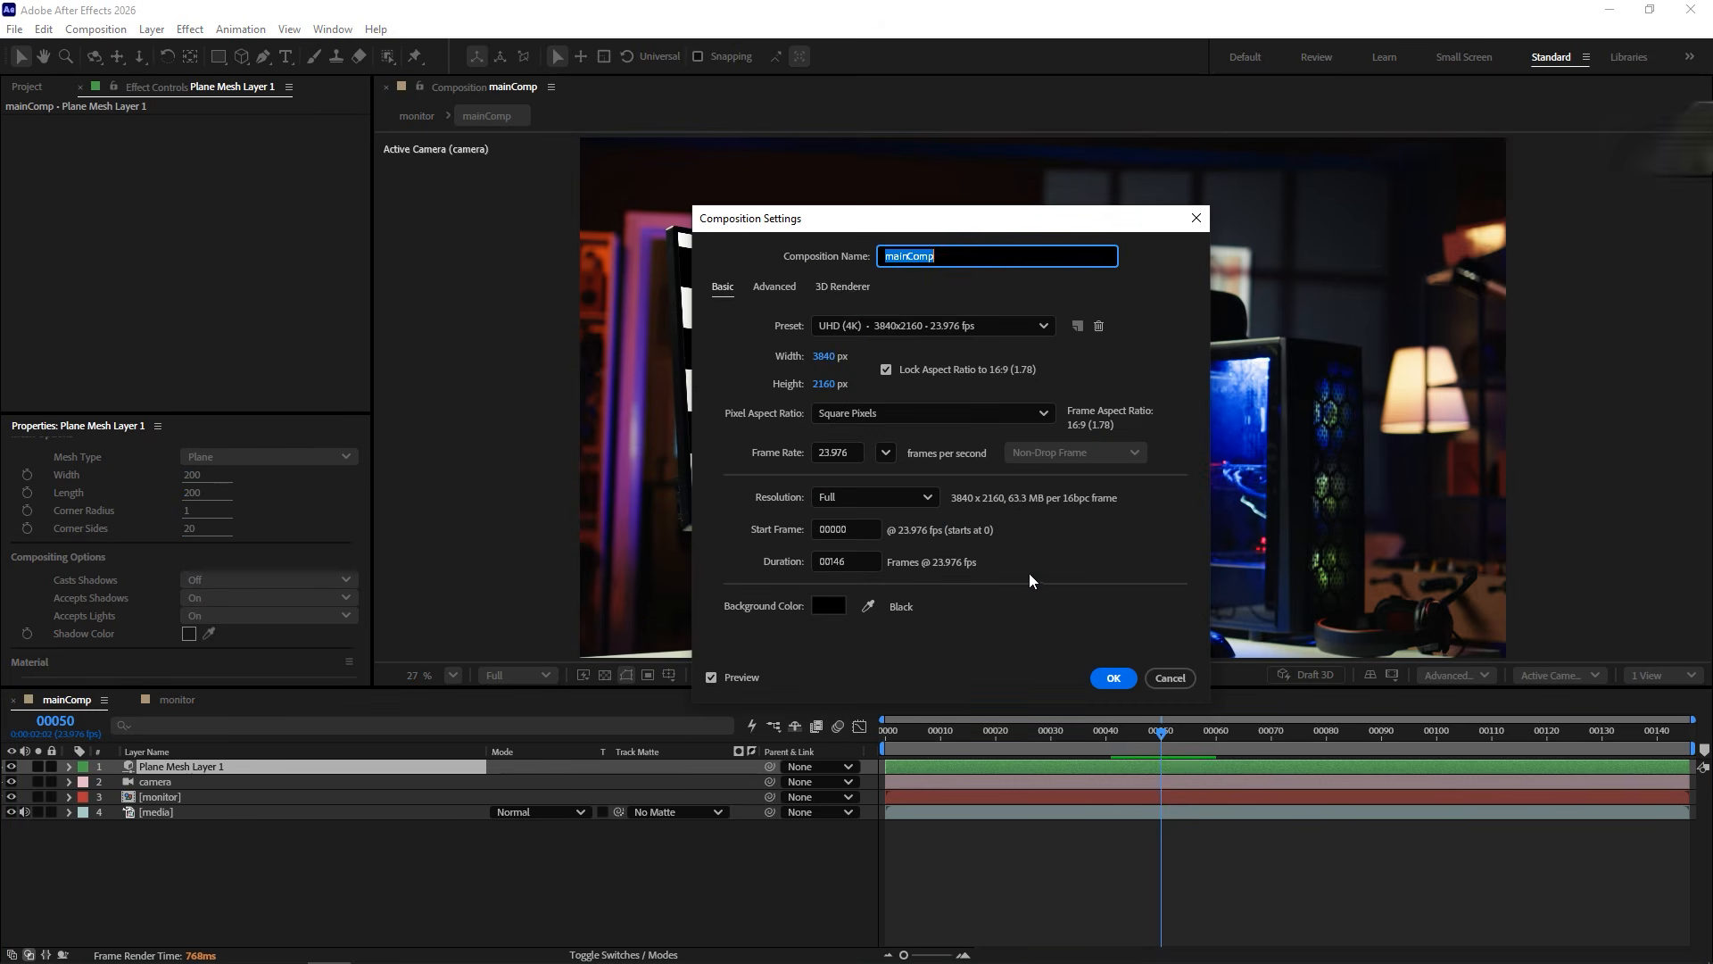
{"action": "left_click", "coordinate": [864, 289]}
{"action": "left_click", "coordinate": [876, 380]}
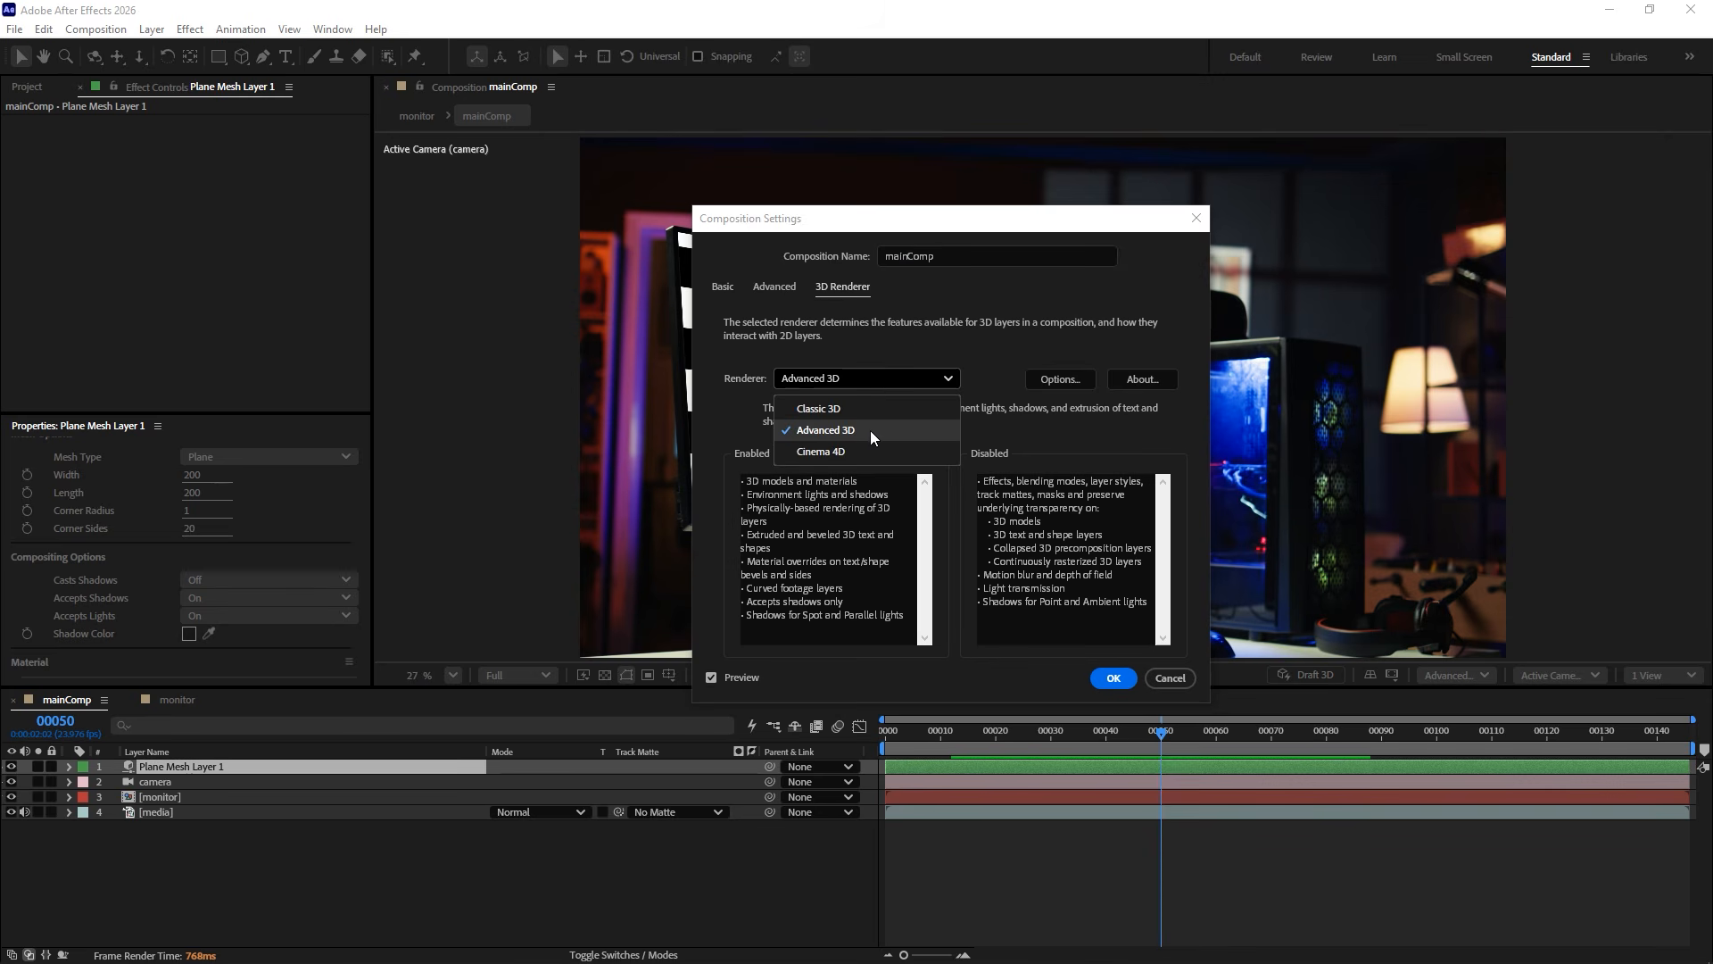
{"action": "left_click", "coordinate": [950, 382]}
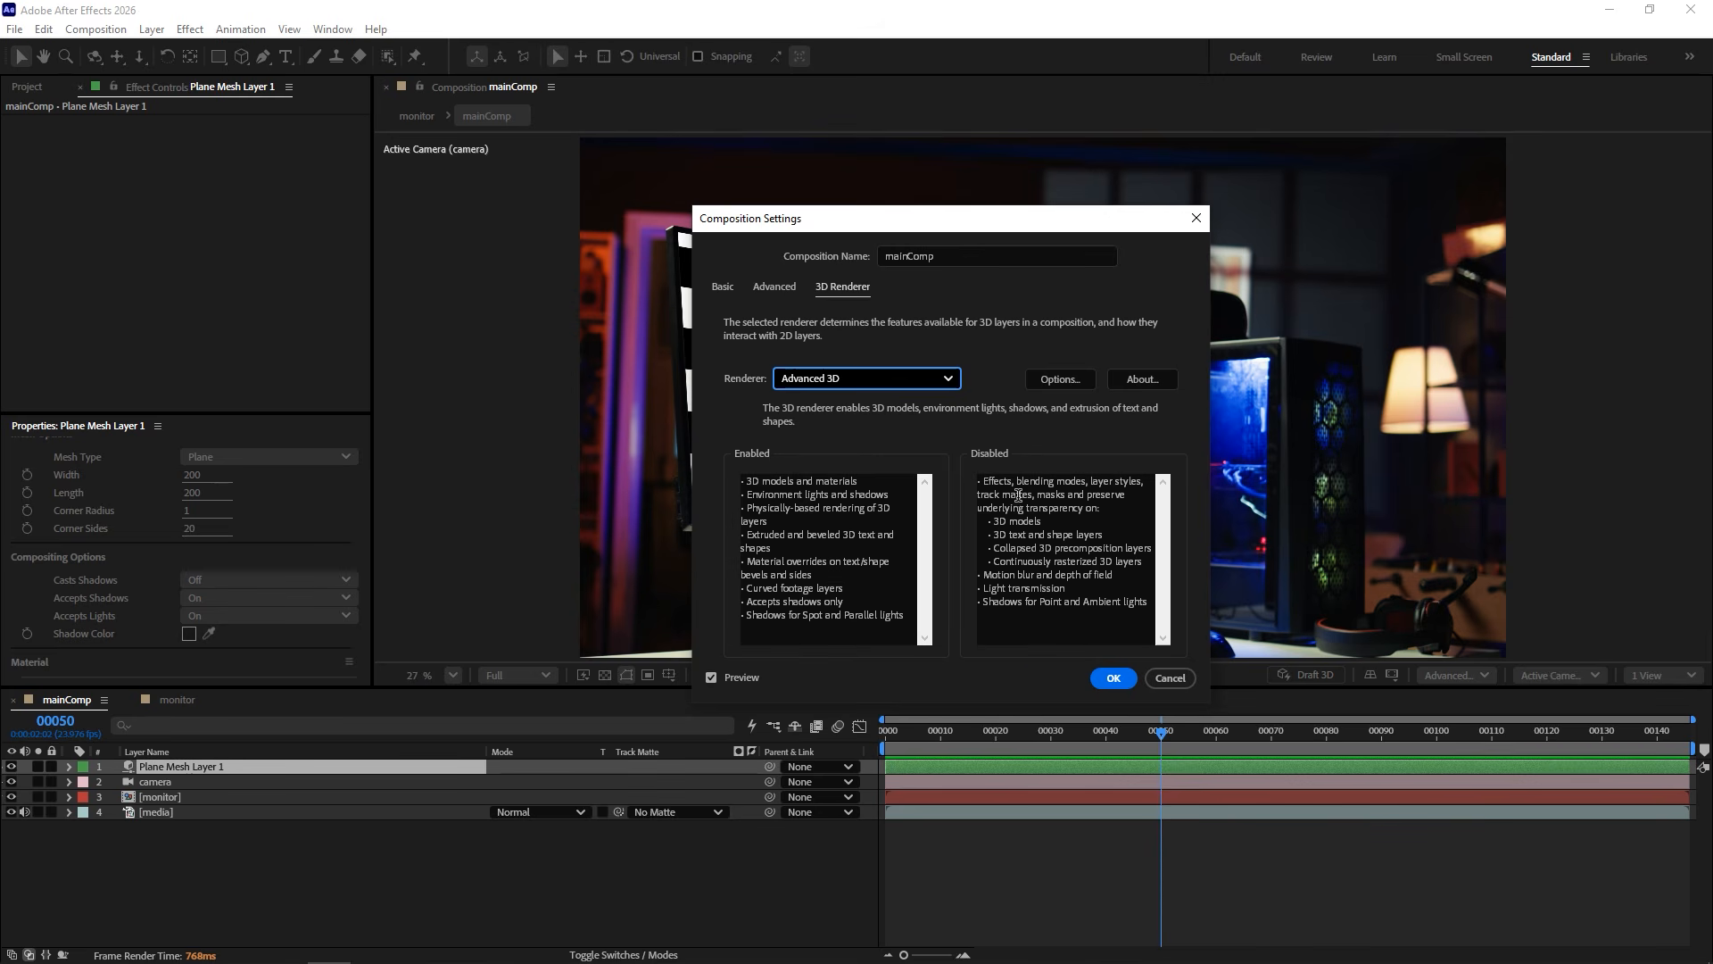
{"action": "mouse_move", "coordinate": [1019, 481]}
{"action": "left_mouse_down"}
{"action": "mouse_move", "coordinate": [1068, 480]}
{"action": "mouse_move", "coordinate": [1009, 497]}
{"action": "left_mouse_up"}
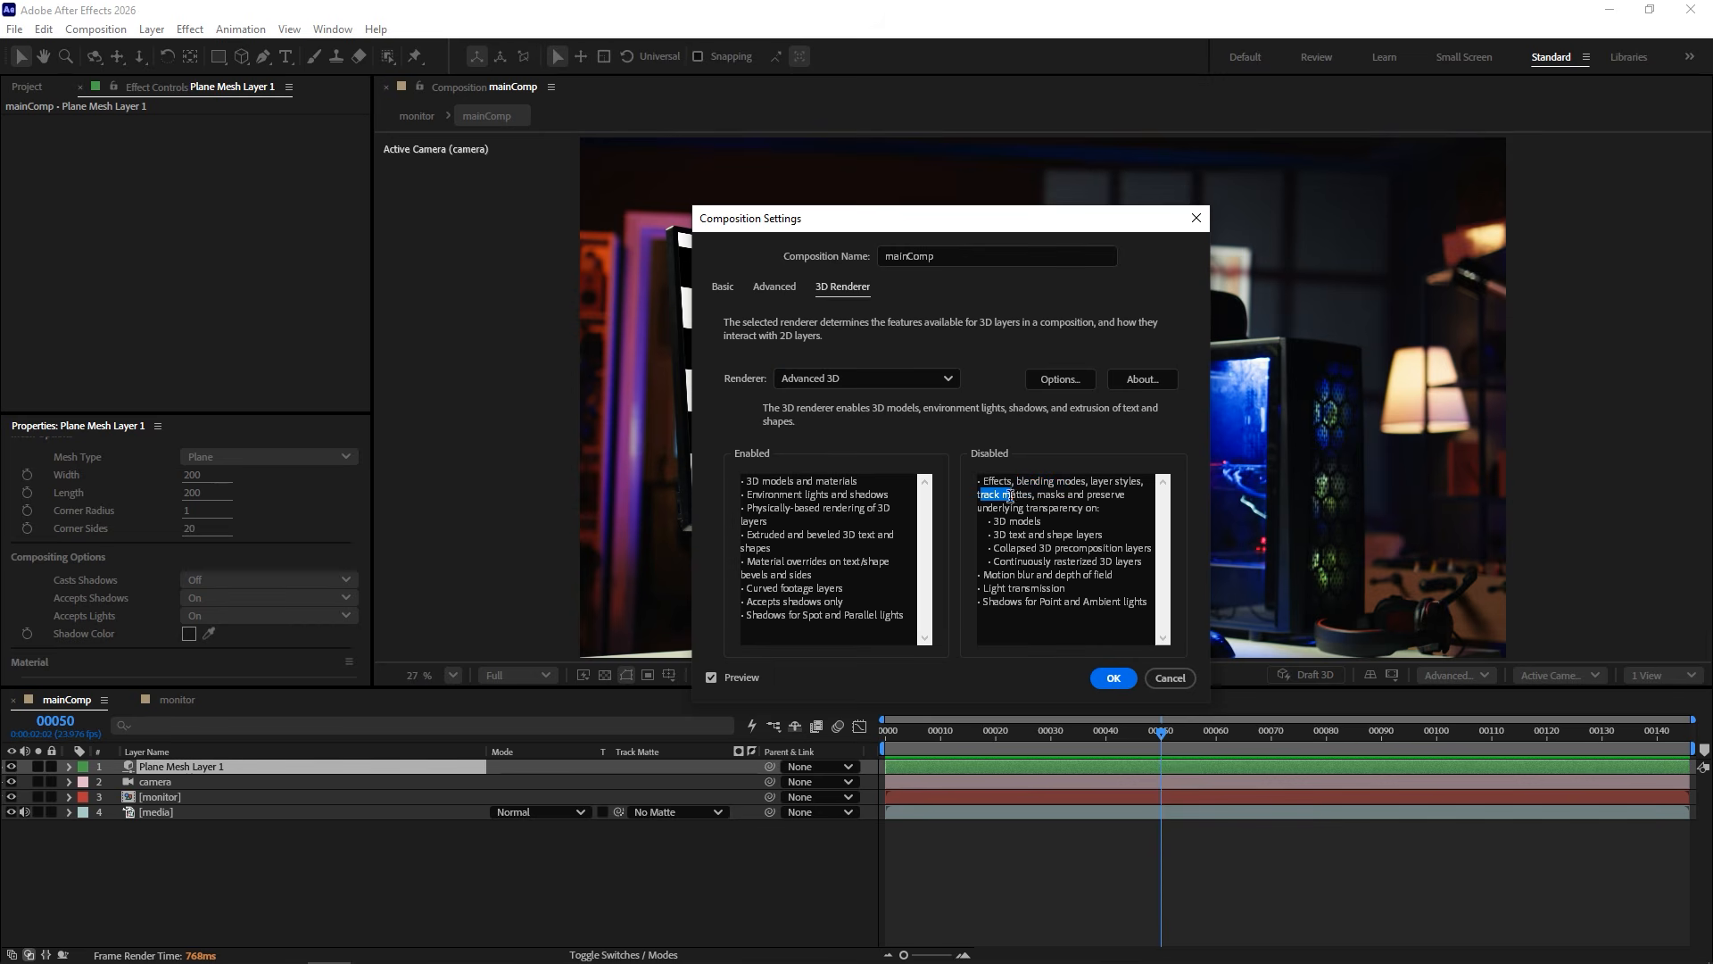
{"action": "left_click", "coordinate": [1174, 678]}
Rename the plane mesh layer to "plane" and place it between the camera and monitor layers.
{"action": "left_click", "coordinate": [210, 769]}
{"action": "key", "text": "Return"}
{"action": "type", "text": "plane"}
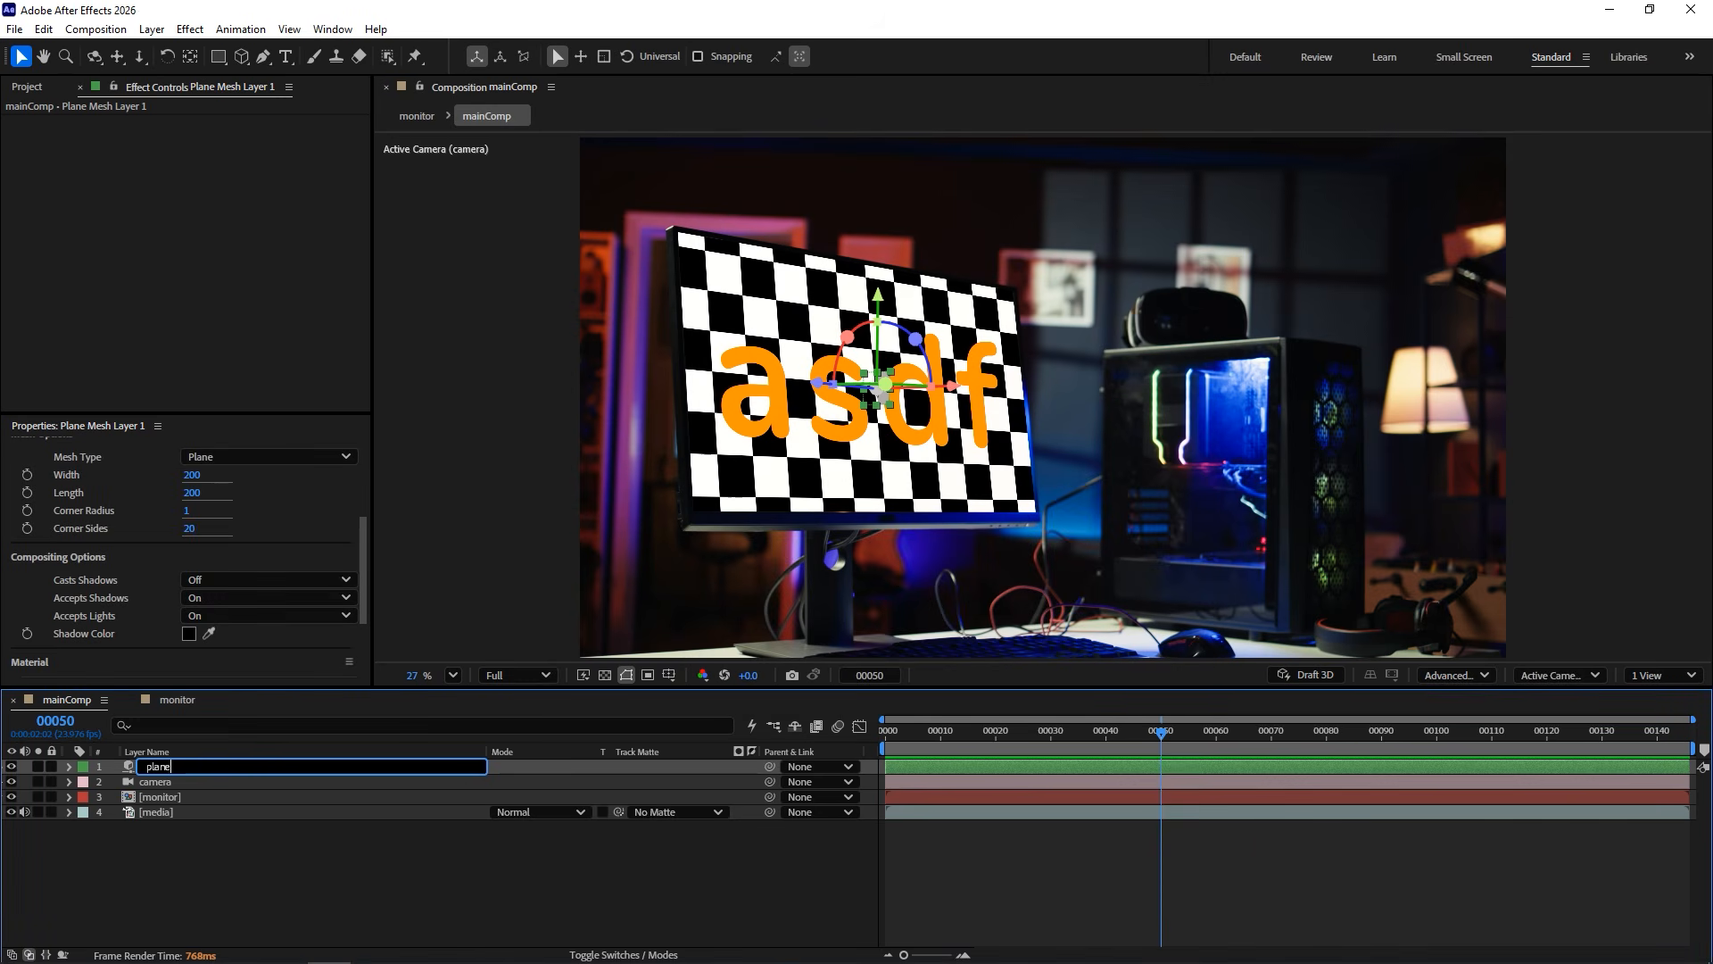
{"action": "key", "text": "Return"}
{"action": "left_click_drag", "start_coordinate": [210, 766], "coordinate": [216, 785]}
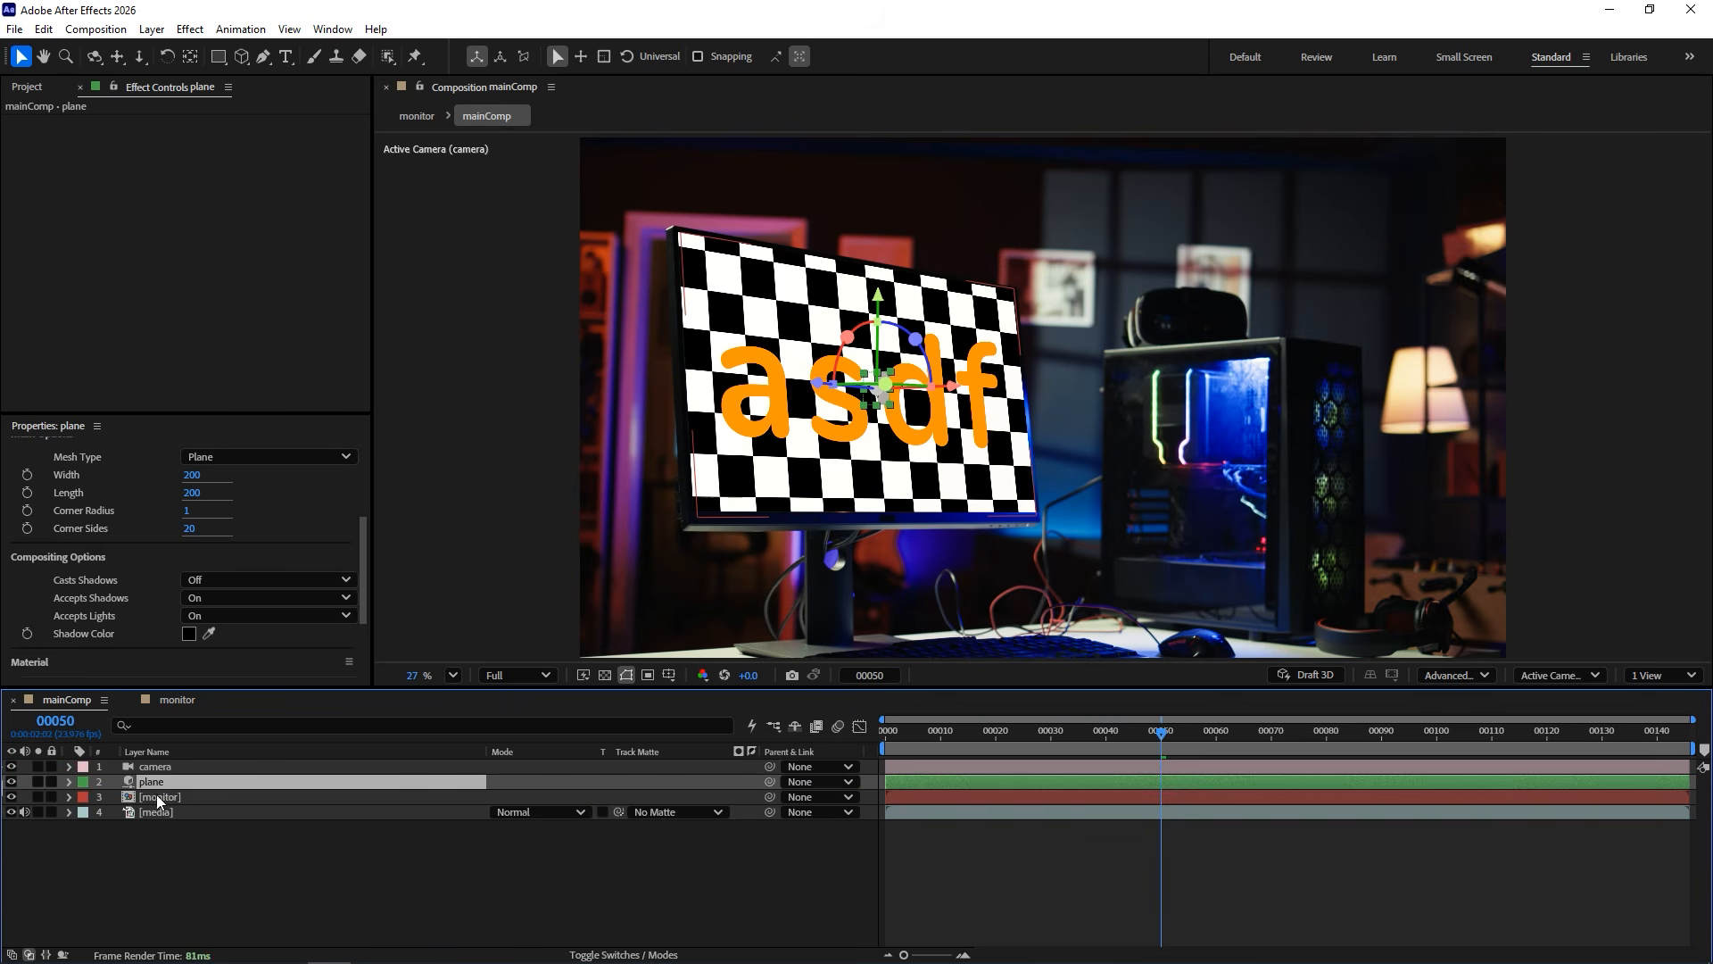
Copy the monitor layer's Position, Orientation and X, Y and Z Rotation onto the plane layer.
{"action": "left_click", "coordinate": [70, 796]}
{"action": "left_click", "coordinate": [85, 827]}
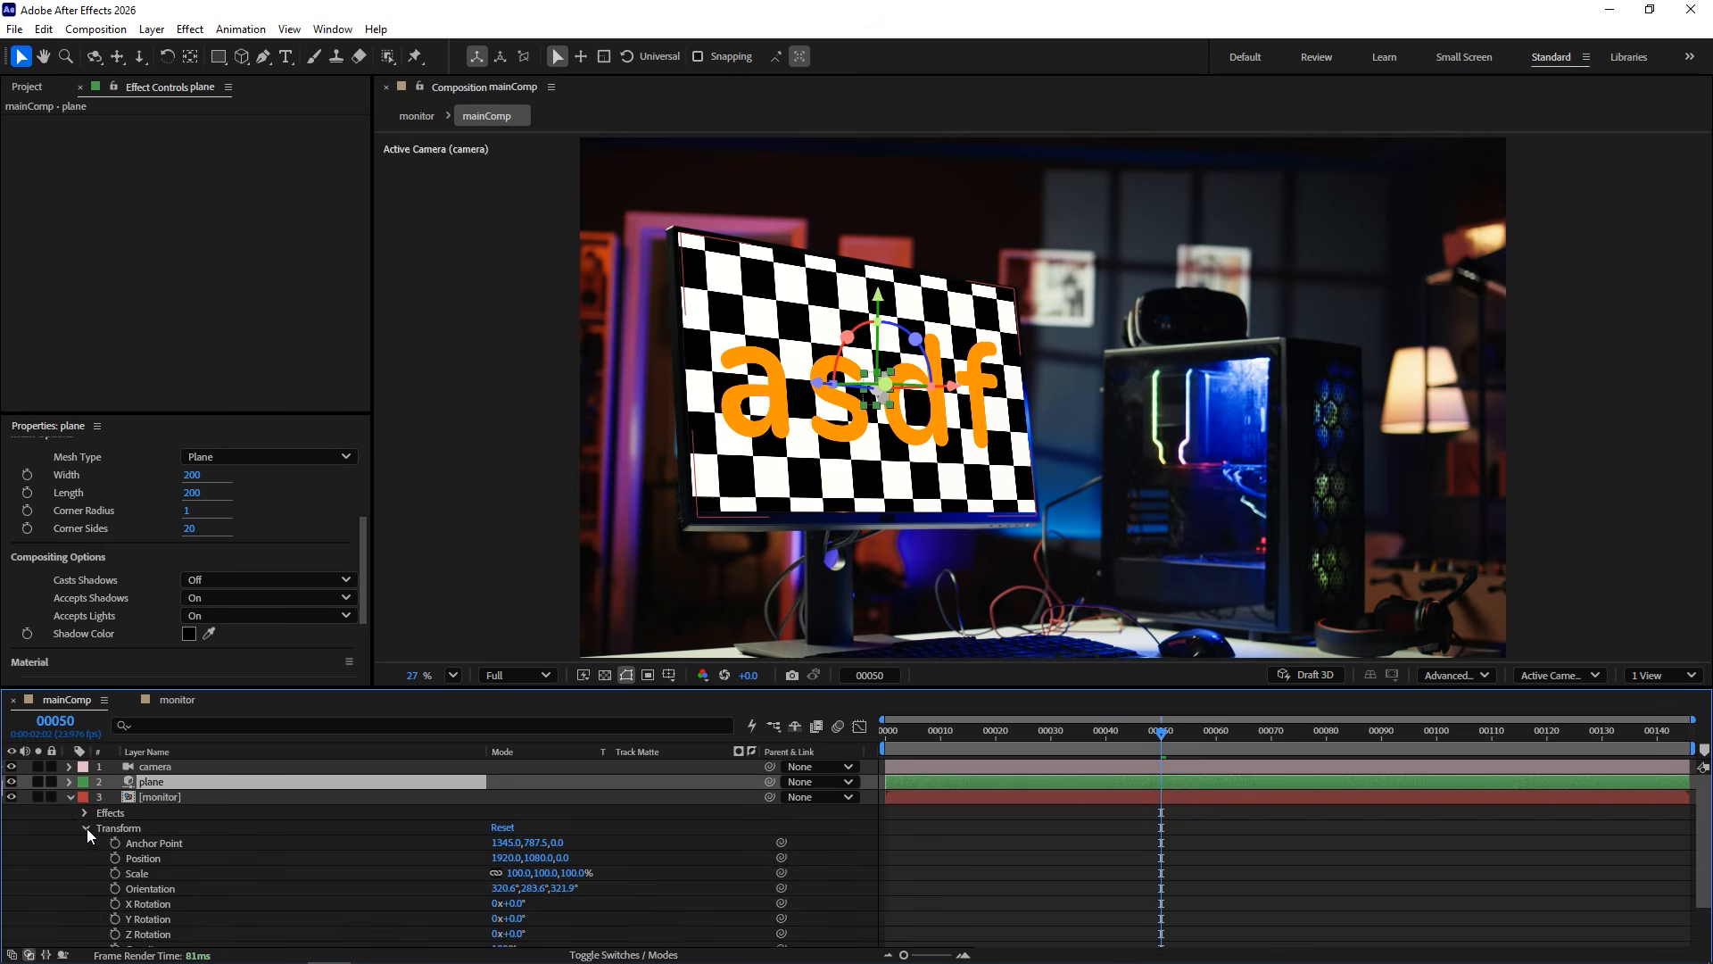
{"action": "left_click", "coordinate": [164, 858]}
{"action": "left_click_drag", "start_coordinate": [201, 887], "coordinate": [206, 928]}
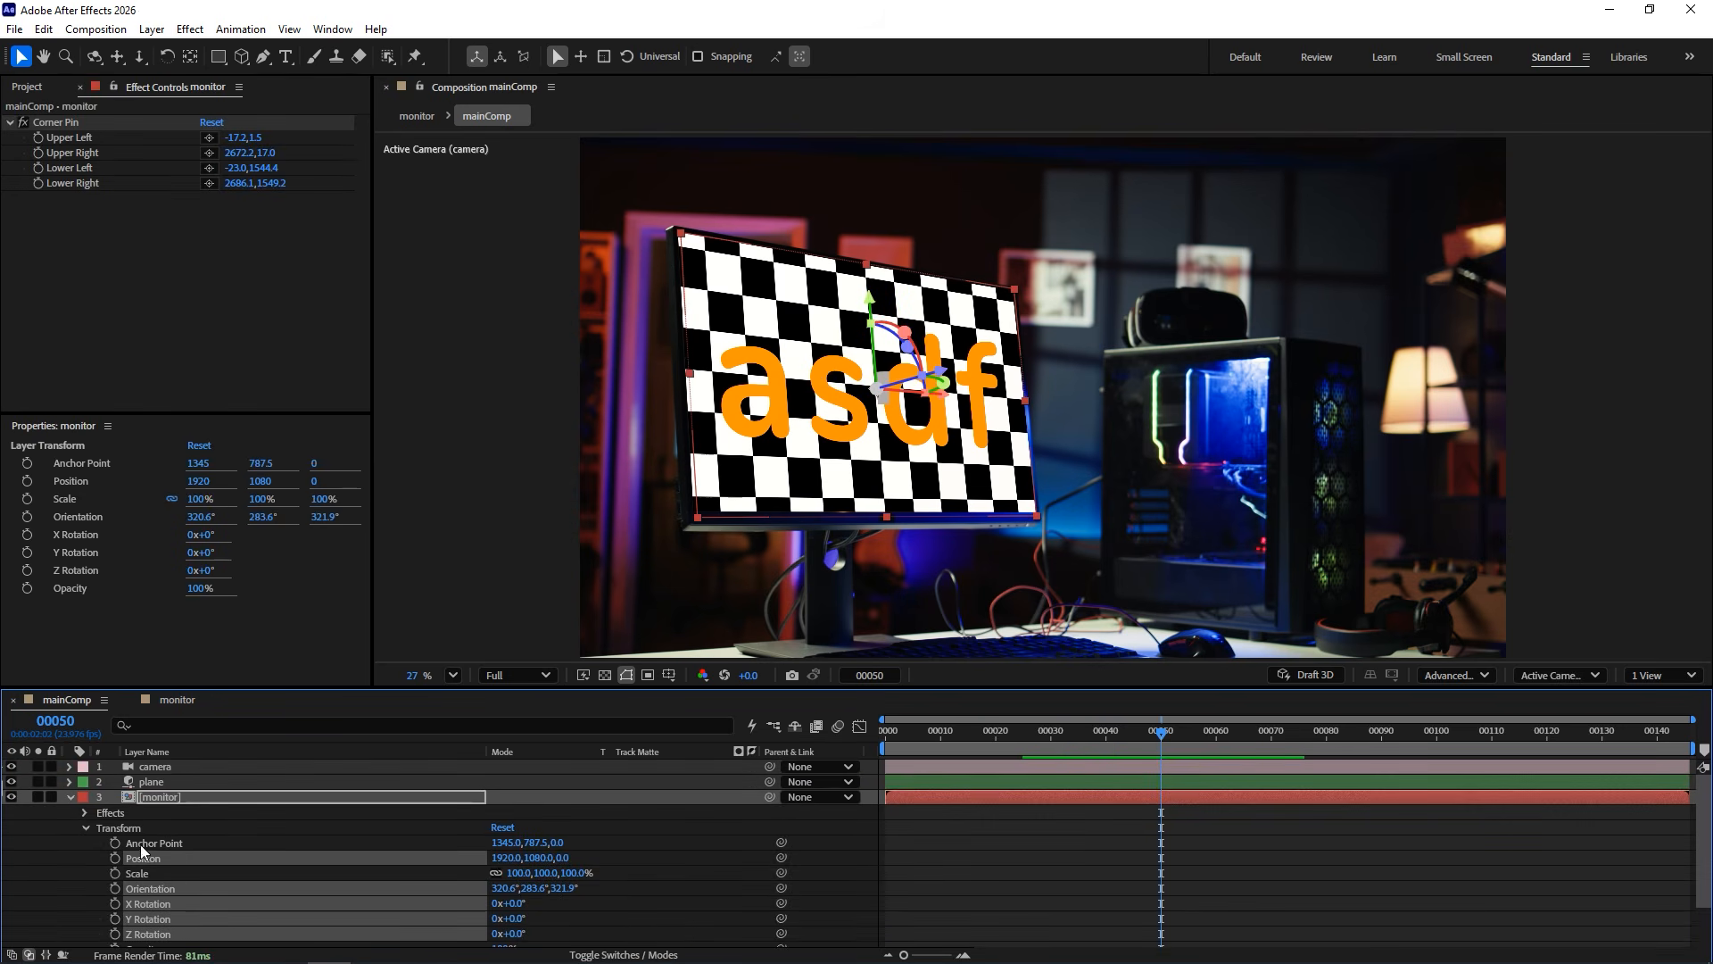
{"action": "left_click", "coordinate": [68, 797]}
{"action": "left_click", "coordinate": [159, 781]}
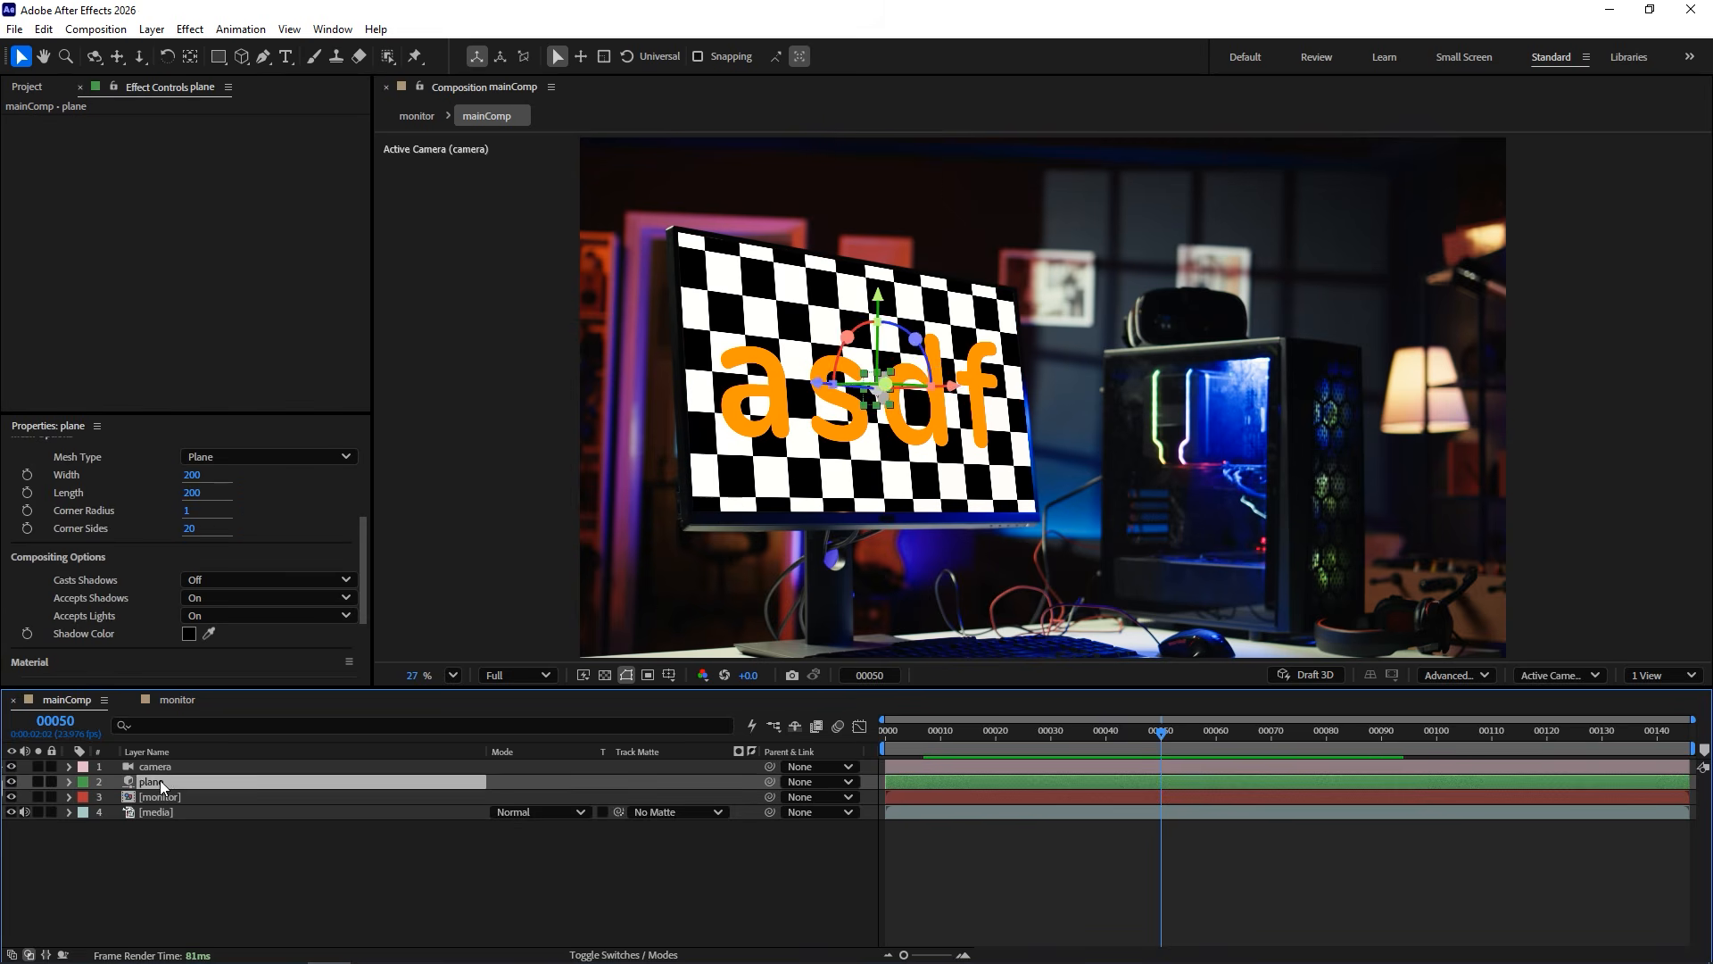
Set the plane's mesh Width to 3168 and Length to 1880, and check its fit against the monitor around frame 50.
{"action": "mouse_move", "coordinate": [361, 546]}
{"action": "left_mouse_down"}
{"action": "mouse_move", "coordinate": [367, 459]}
{"action": "mouse_move", "coordinate": [373, 527]}
{"action": "left_mouse_up"}
{"action": "left_click_drag", "start_coordinate": [217, 540], "coordinate": [430, 502]}
{"action": "left_click_drag", "start_coordinate": [192, 558], "coordinate": [331, 542]}
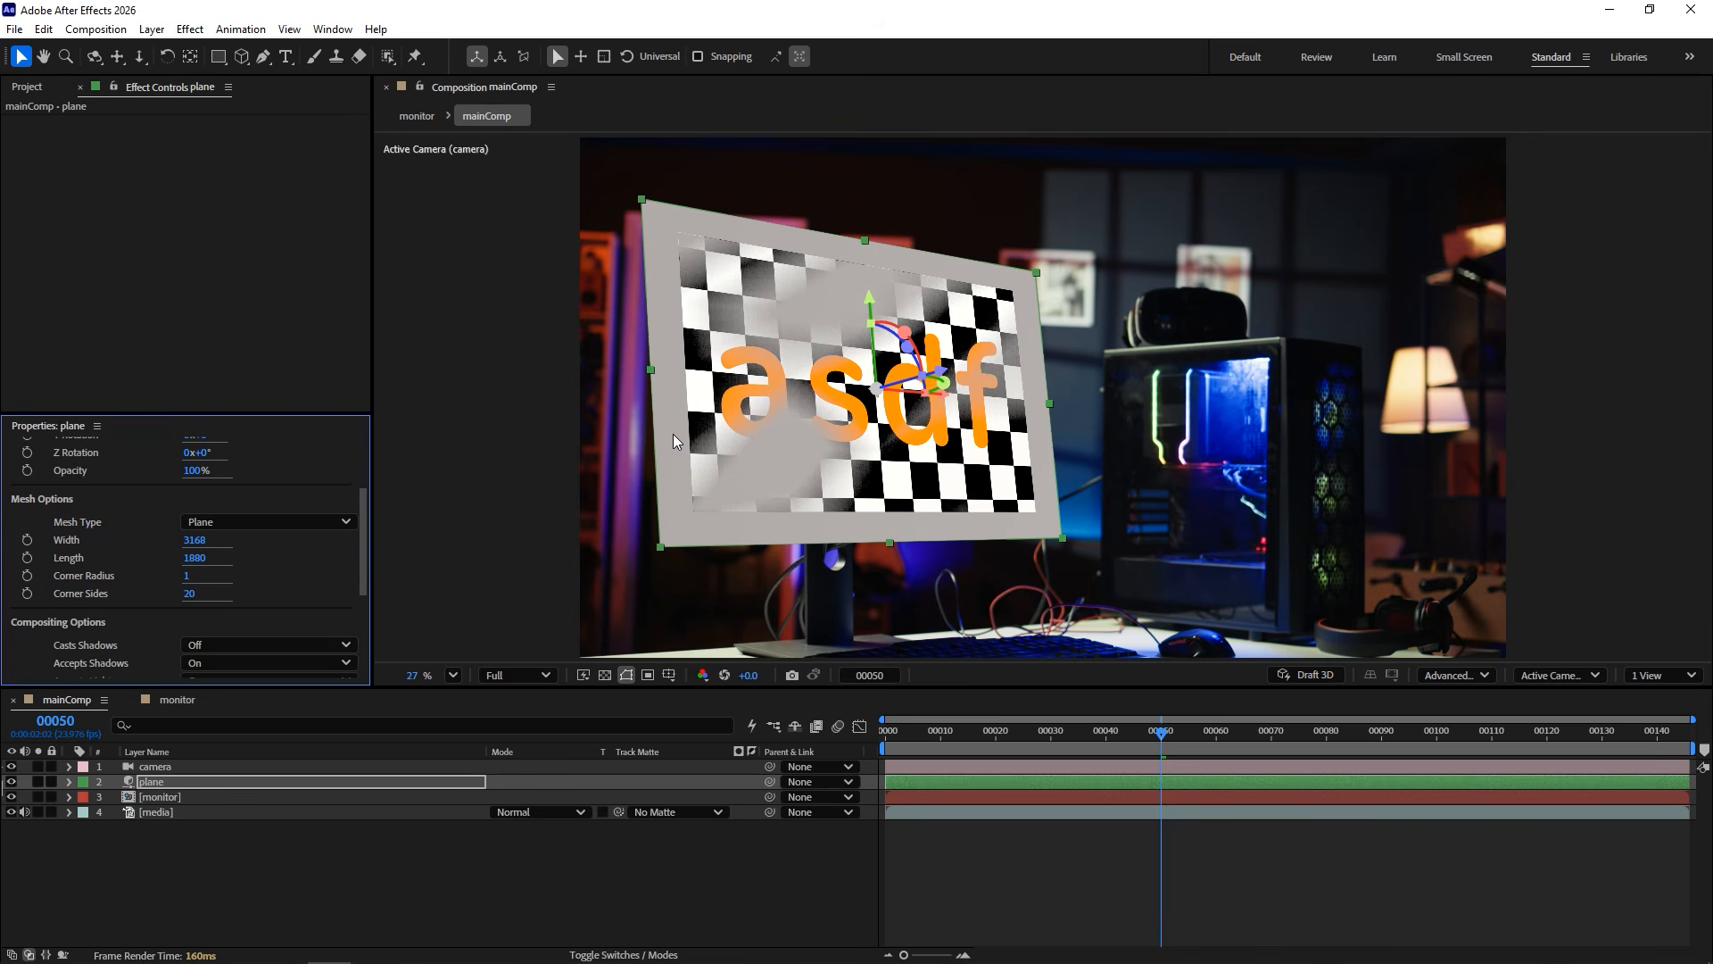
{"action": "mouse_move", "coordinate": [1160, 730]}
{"action": "left_mouse_down"}
{"action": "mouse_move", "coordinate": [1403, 729]}
{"action": "mouse_move", "coordinate": [1025, 737]}
{"action": "mouse_move", "coordinate": [1161, 741]}
{"action": "left_mouse_up"}
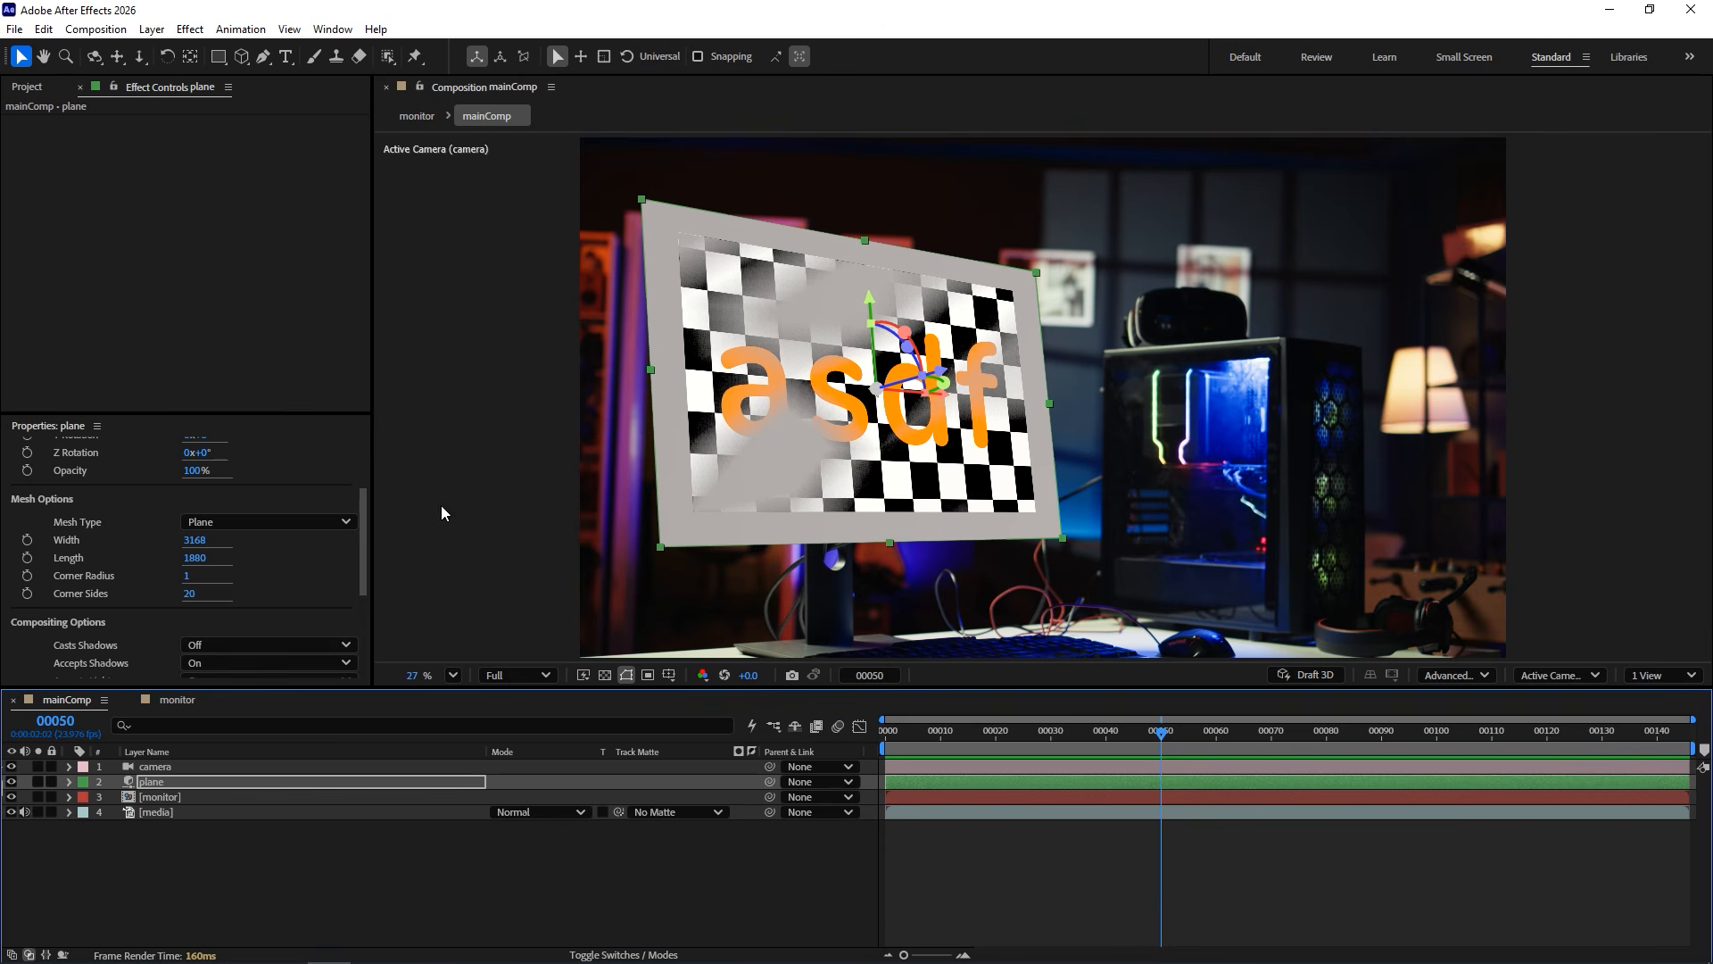
{"action": "left_click_drag", "start_coordinate": [362, 512], "coordinate": [362, 438]}
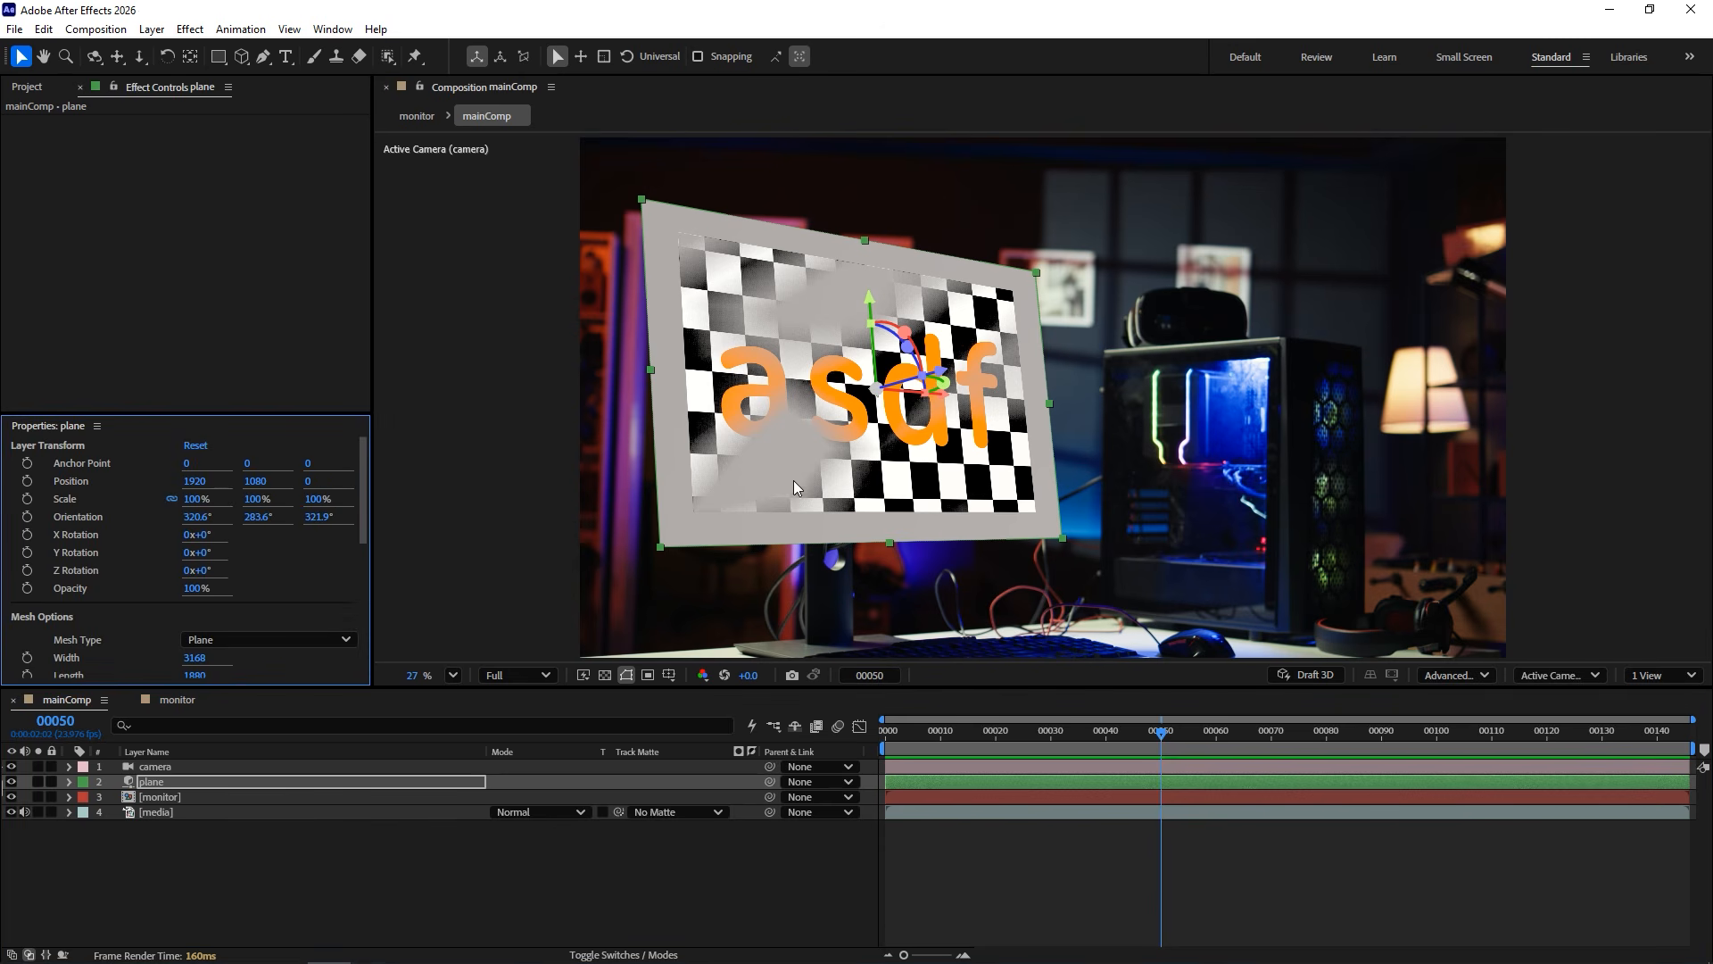
Hide the monitor layer and add a Point light named "light" with 100% intensity and no falloff.
{"action": "left_click", "coordinate": [12, 797]}
{"action": "left_click", "coordinate": [173, 783]}
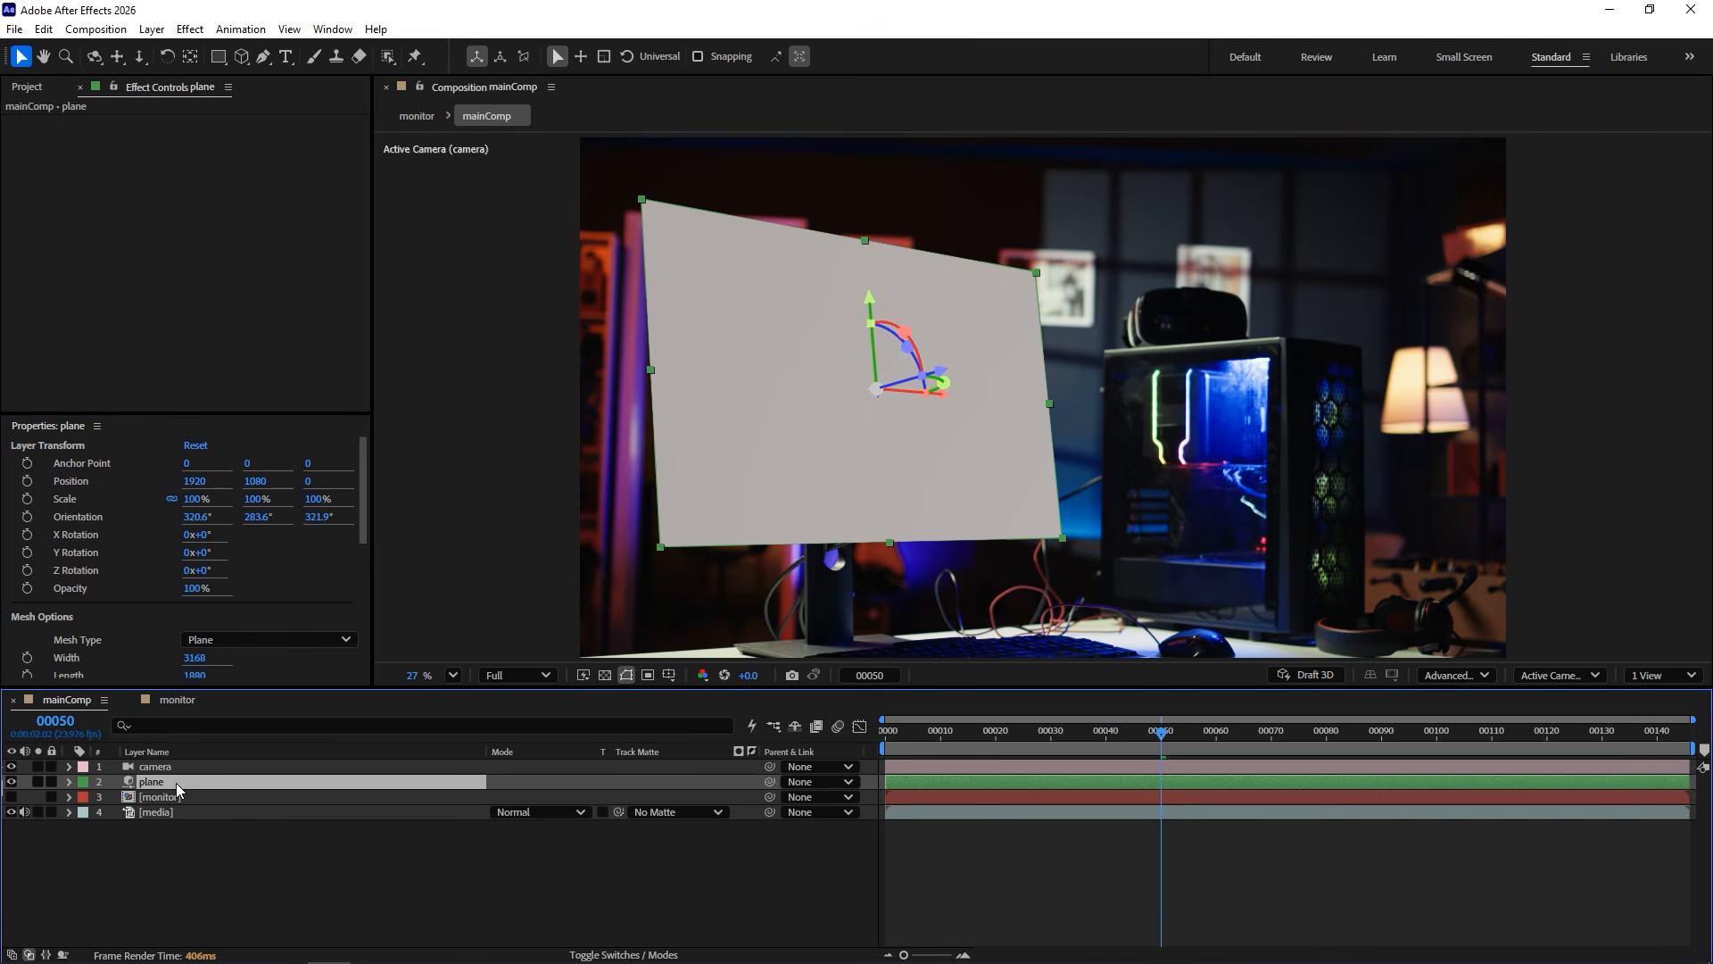
{"action": "right_click", "coordinate": [334, 838]}
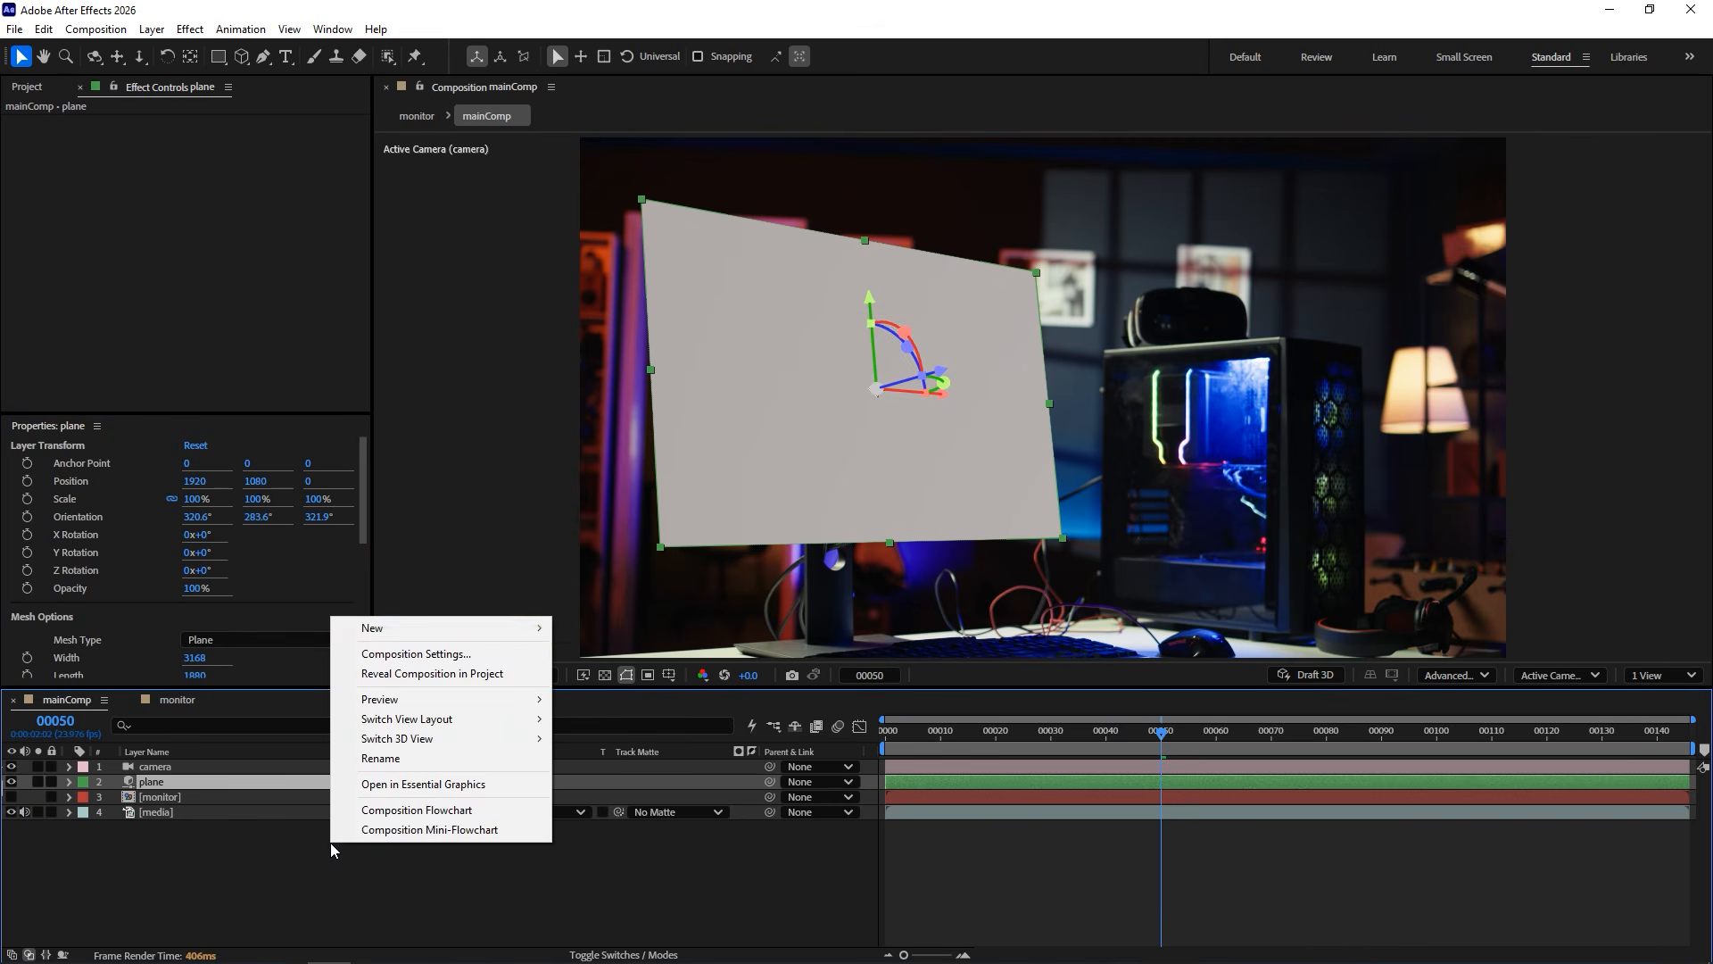
{"action": "mouse_move", "coordinate": [439, 629]}
{"action": "left_click", "coordinate": [661, 366]}
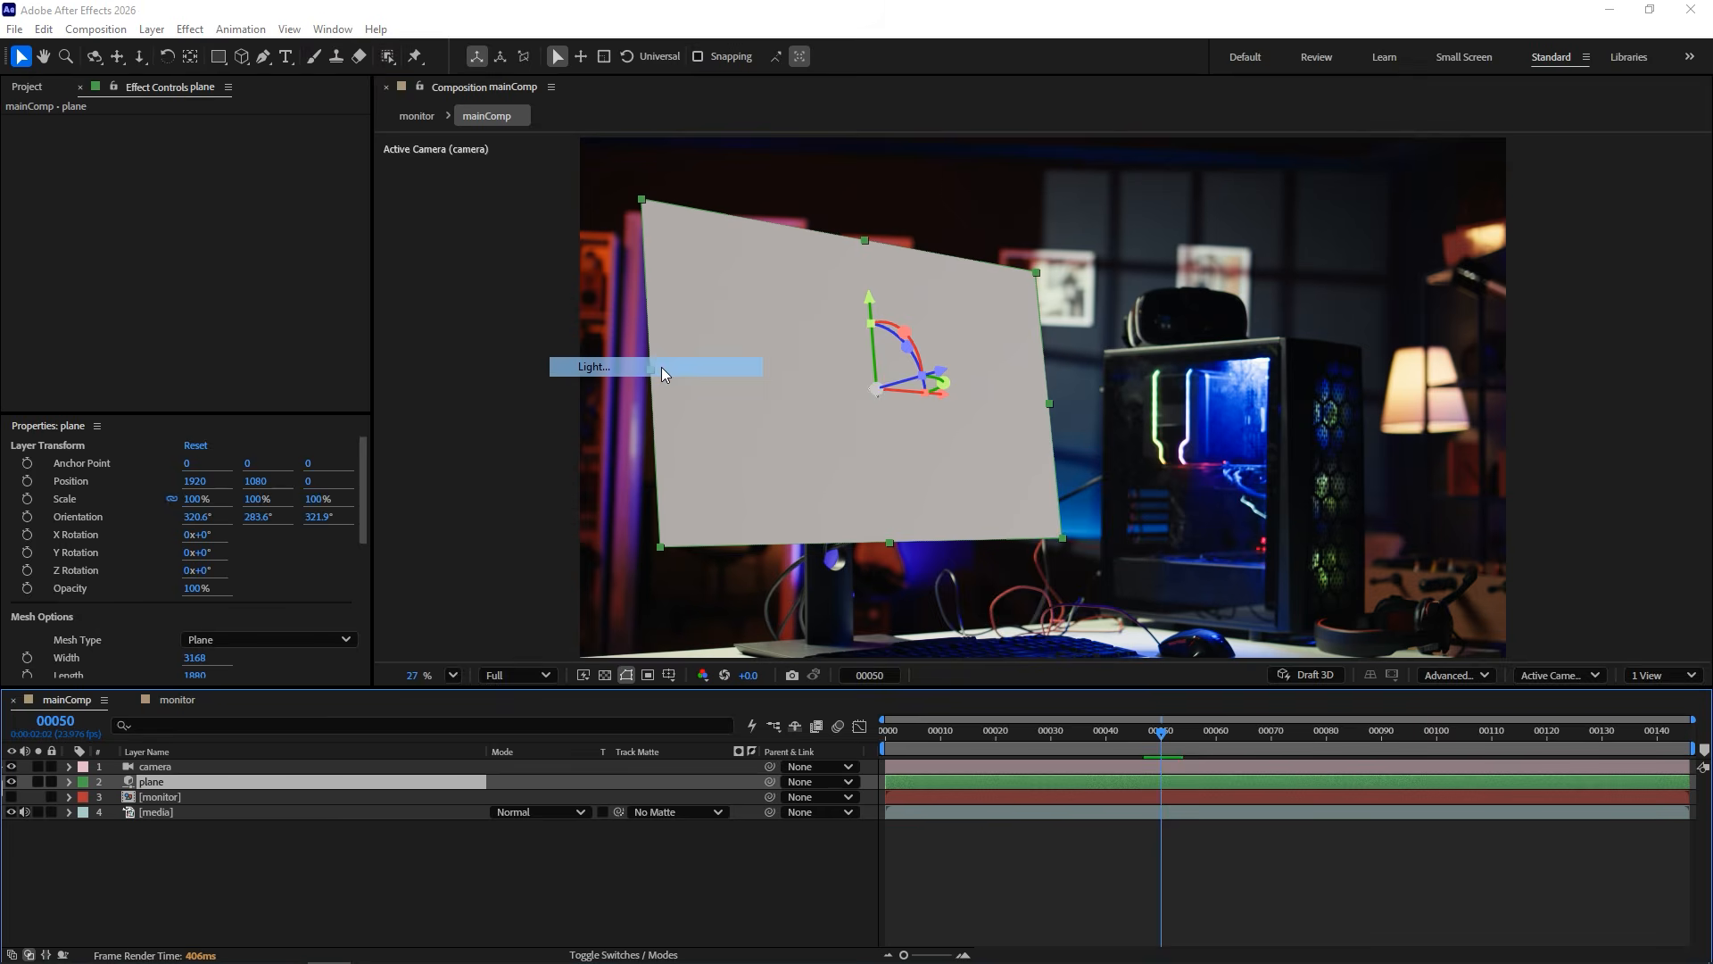
{"action": "type", "text": "L"}
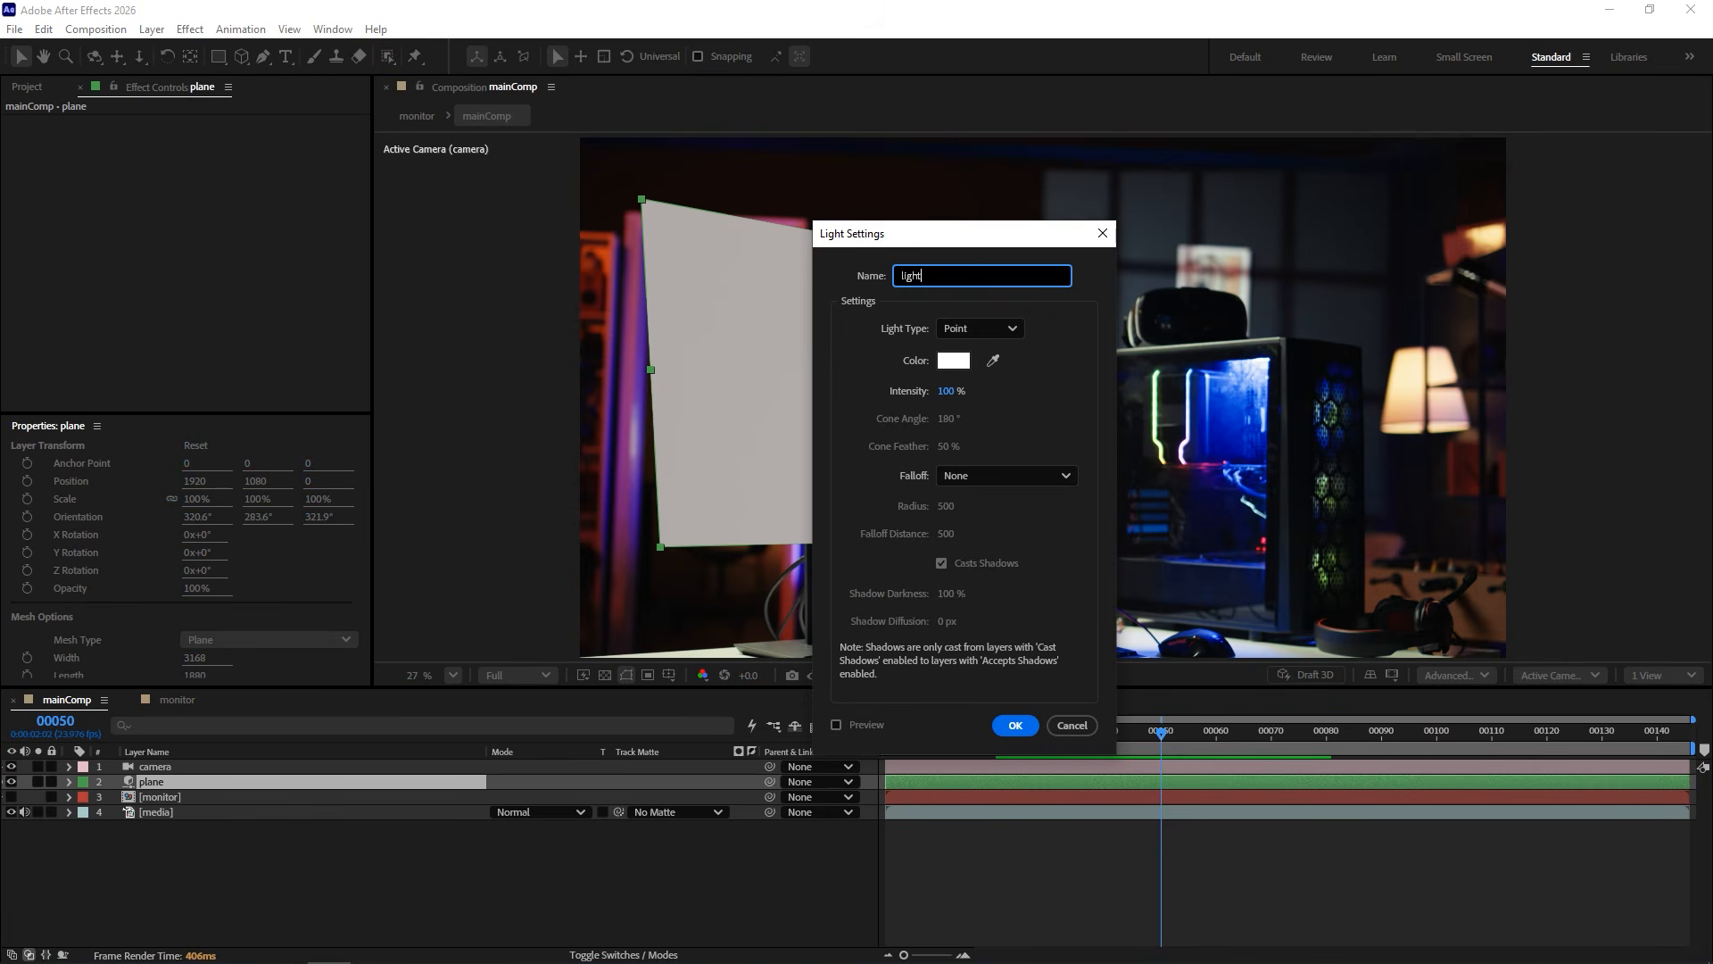
{"action": "left_click", "coordinate": [1014, 330]}
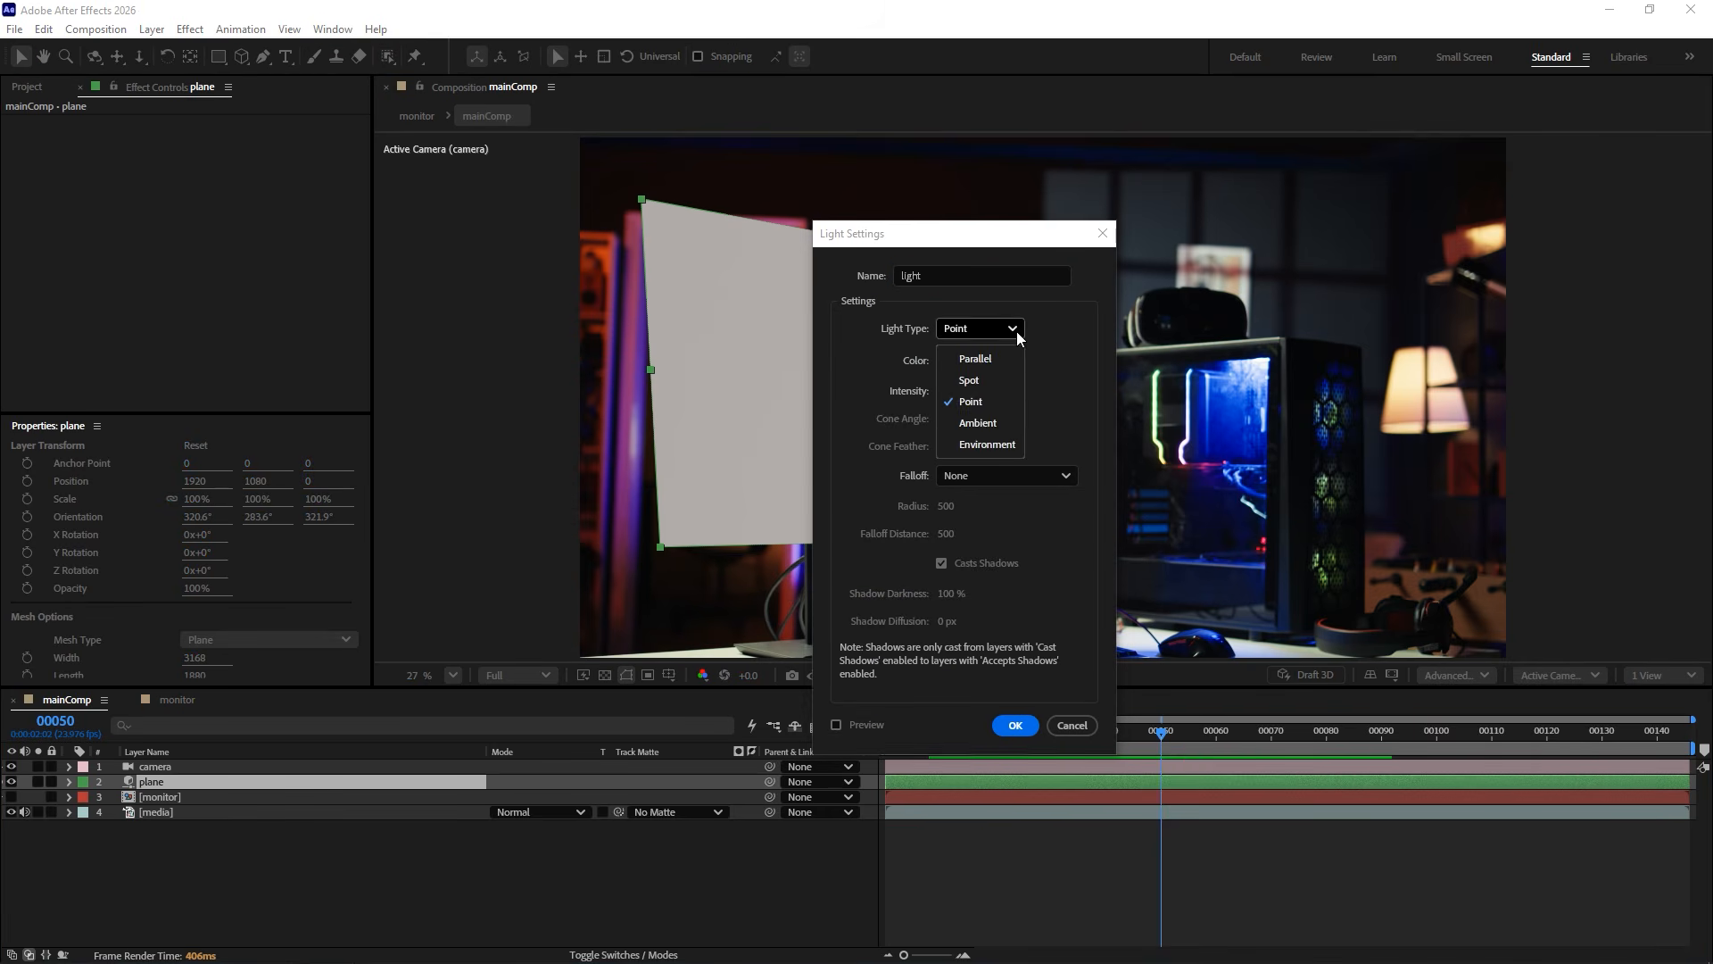
{"action": "left_click", "coordinate": [1014, 406]}
{"action": "left_click", "coordinate": [1017, 724]}
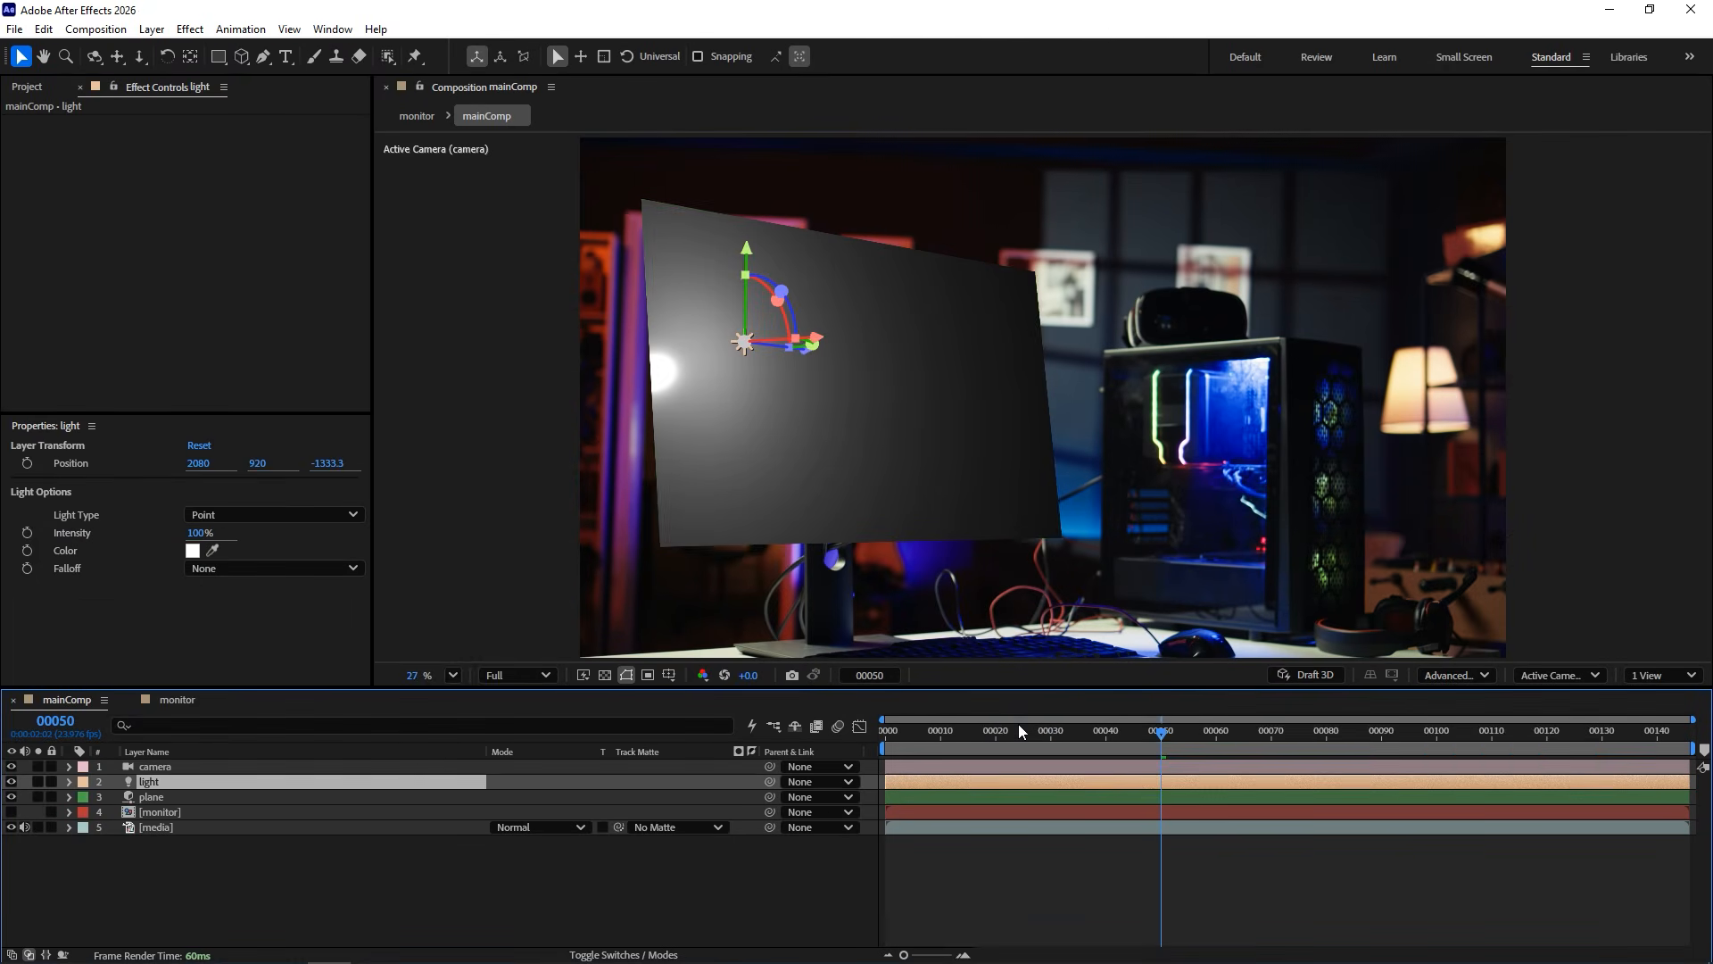
Move the light to about 2488, 132.2, -108.6 and check its highlight on the plane up to frame 110.
{"action": "left_click_drag", "start_coordinate": [812, 345], "coordinate": [1010, 360]}
{"action": "left_click_drag", "start_coordinate": [943, 267], "coordinate": [928, 136]}
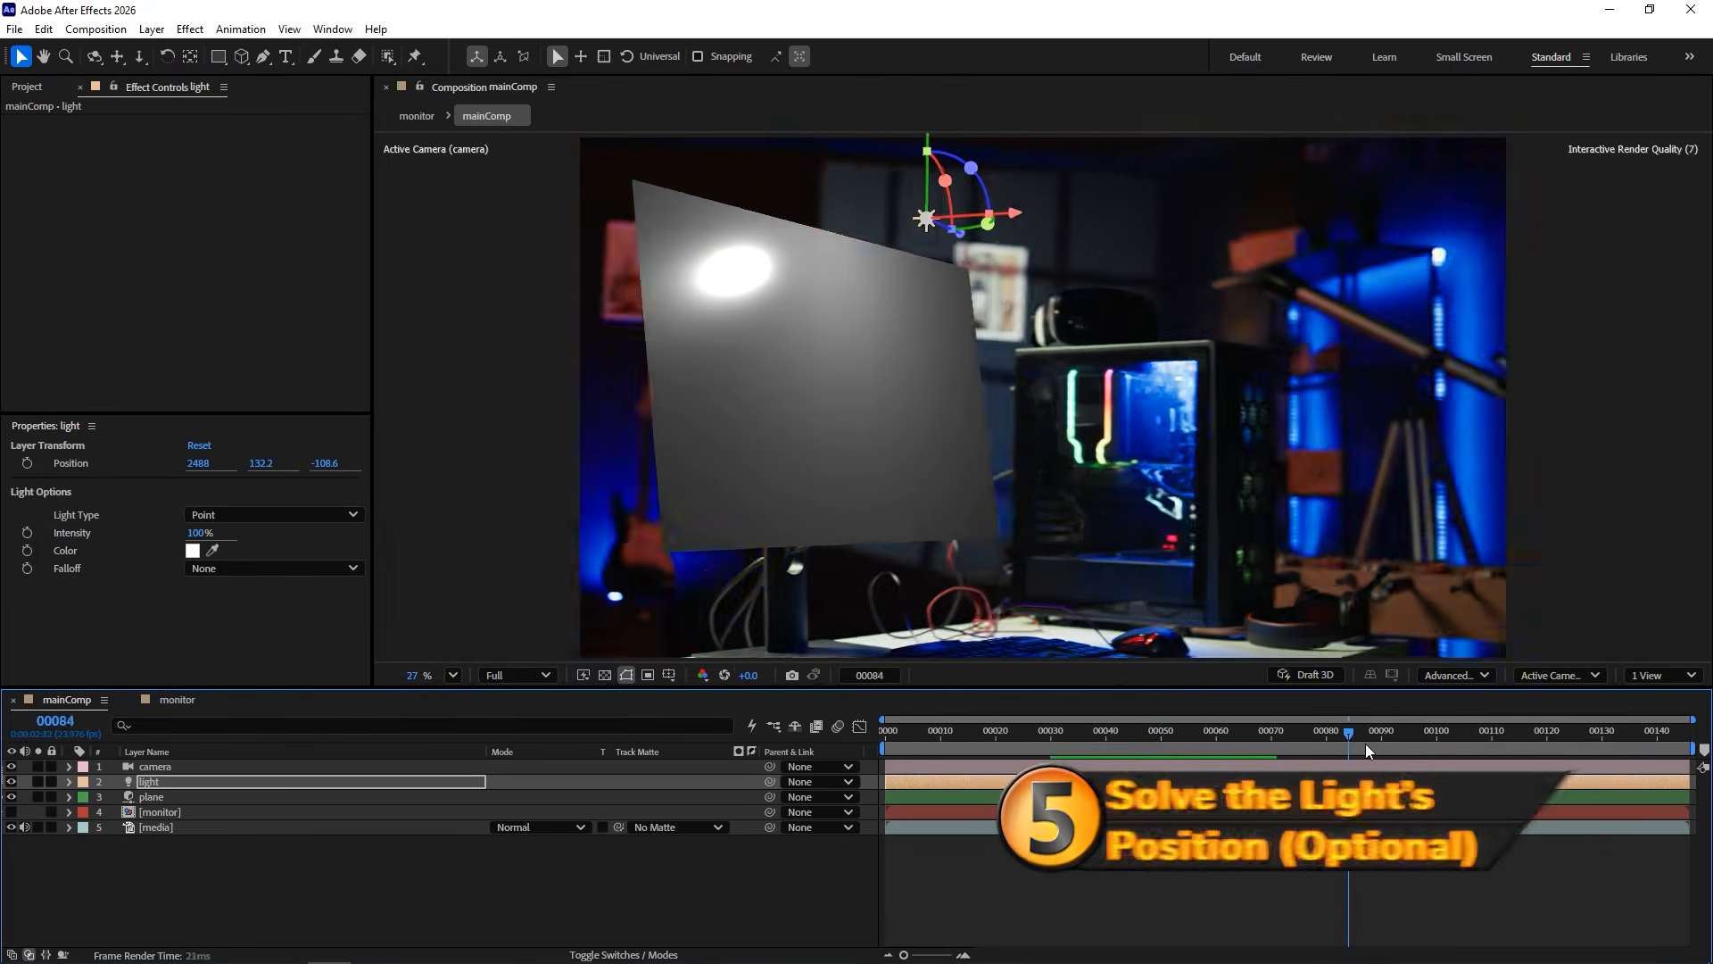
{"action": "left_click_drag", "start_coordinate": [1366, 751], "coordinate": [1492, 754]}
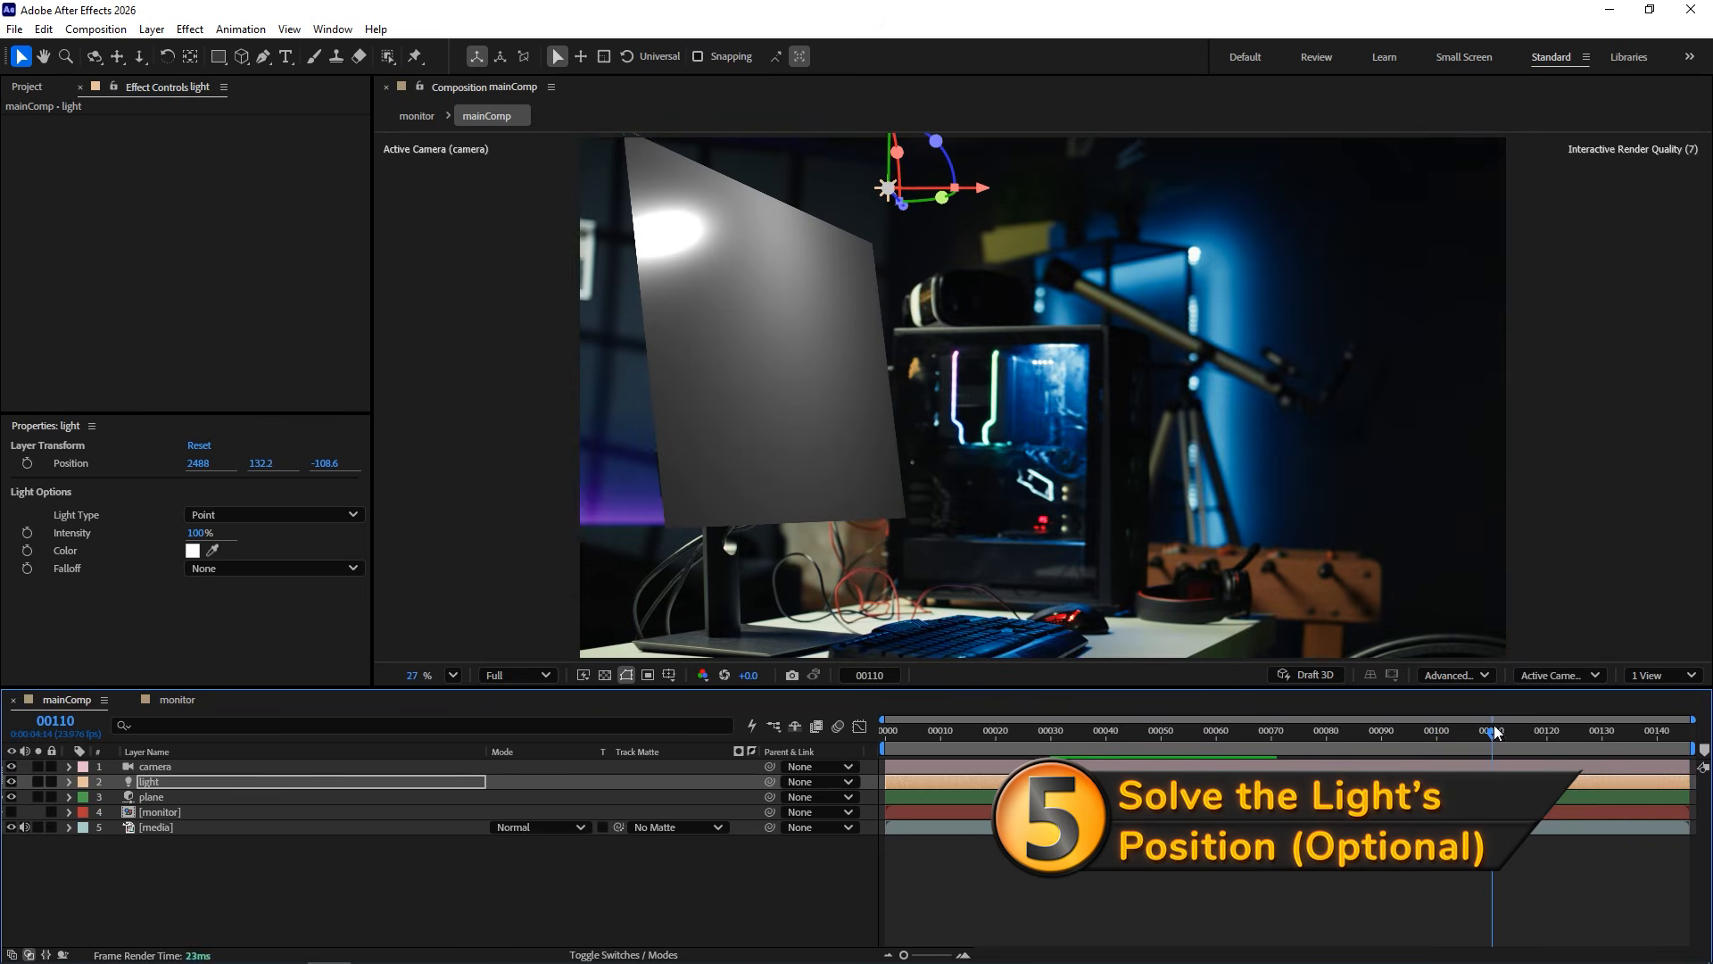
Examine the light inside the PC case at frame 110 and open the Tracker Solver script.
{"action": "scroll", "coordinate": [1094, 361], "scroll_direction": "up", "scroll_amount": 1}
{"action": "scroll", "coordinate": [1094, 360], "scroll_direction": "up", "scroll_amount": 5}
{"action": "left_click_drag", "start_coordinate": [1014, 362], "coordinate": [1057, 347]}
{"action": "key", "text": "v"}
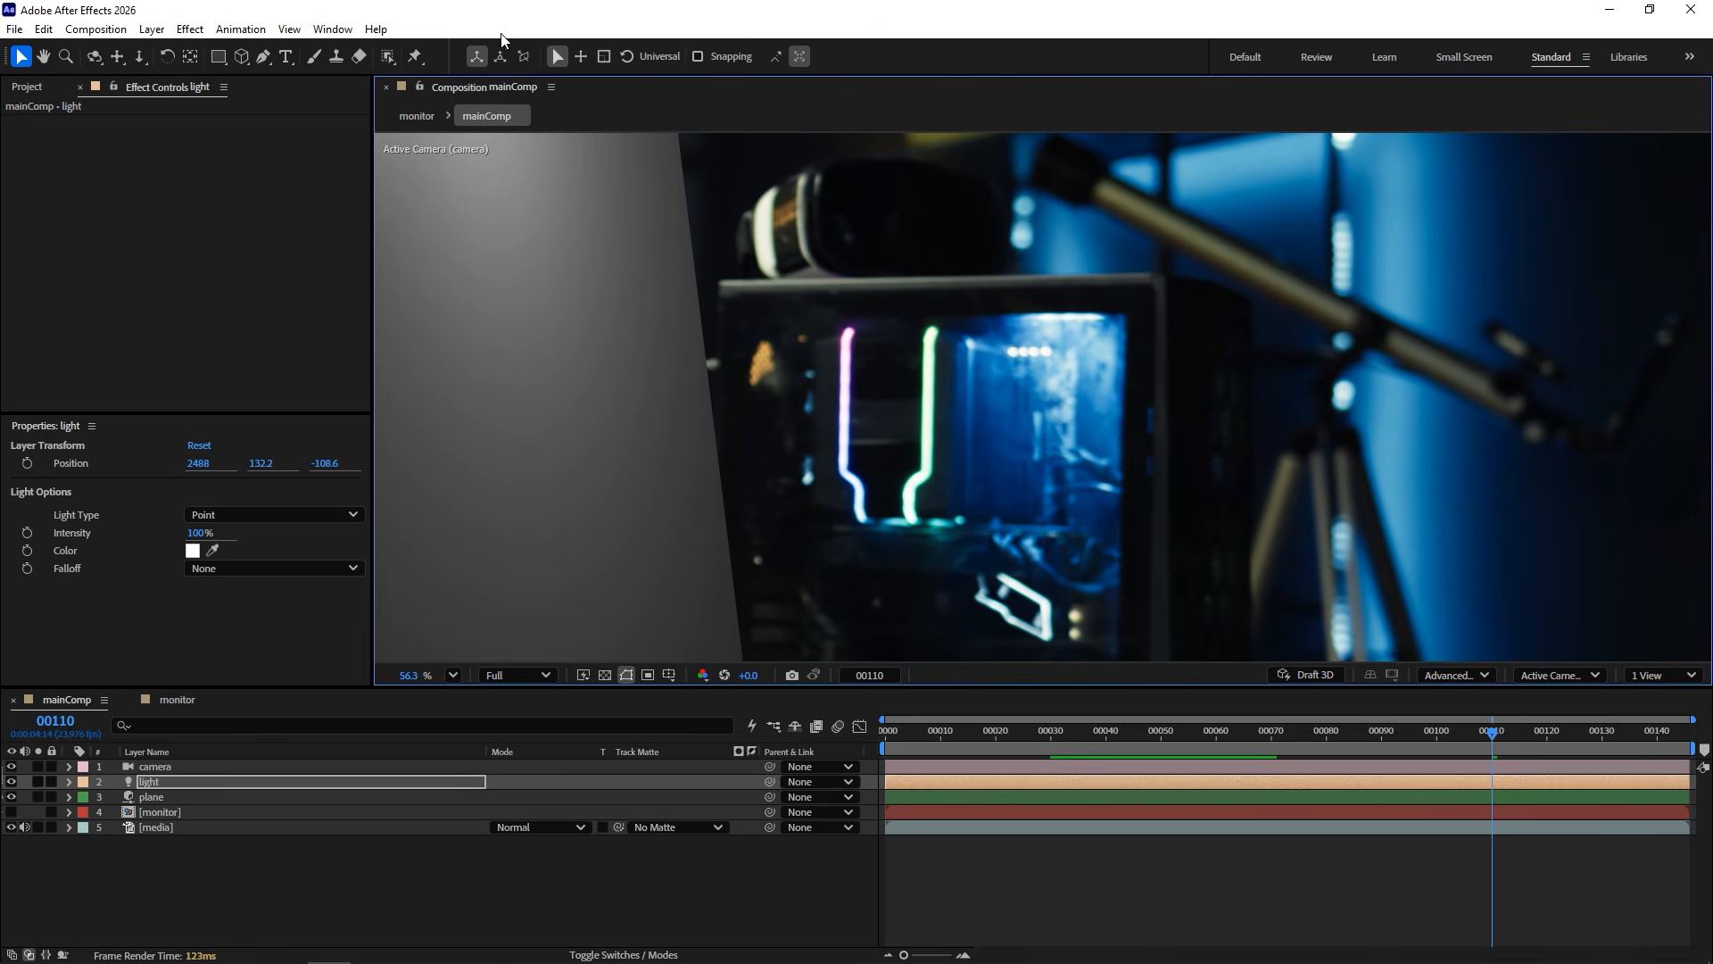
{"action": "left_click", "coordinate": [333, 29]}
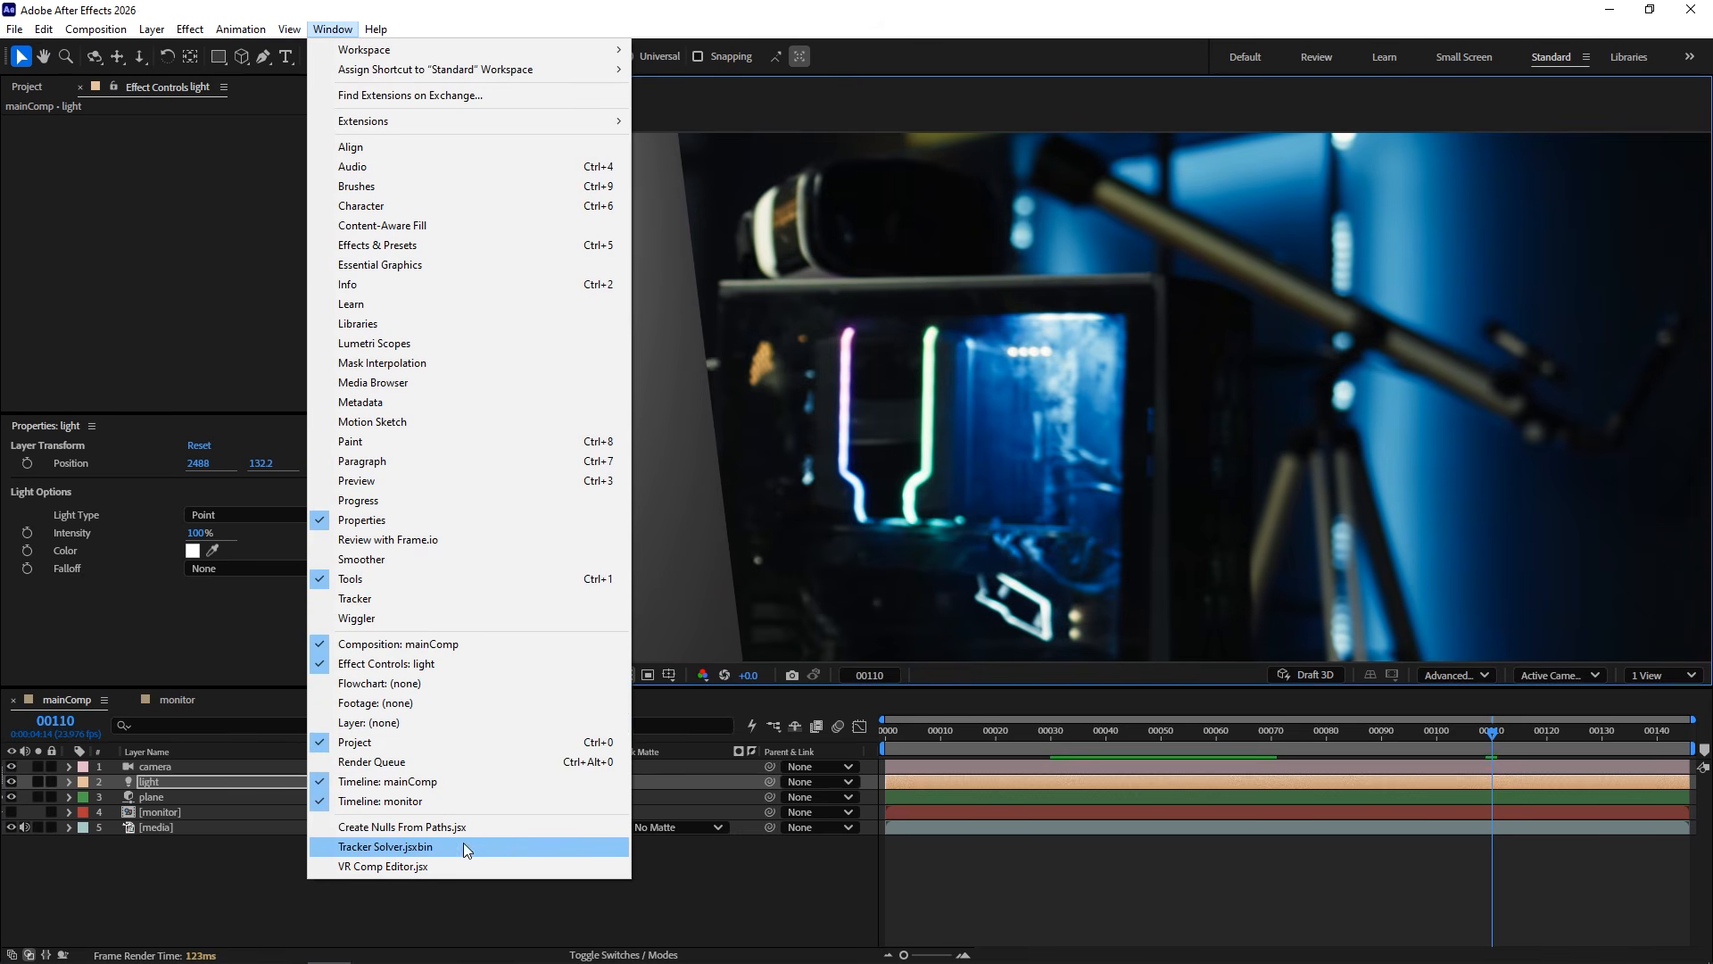
{"action": "left_click", "coordinate": [496, 848]}
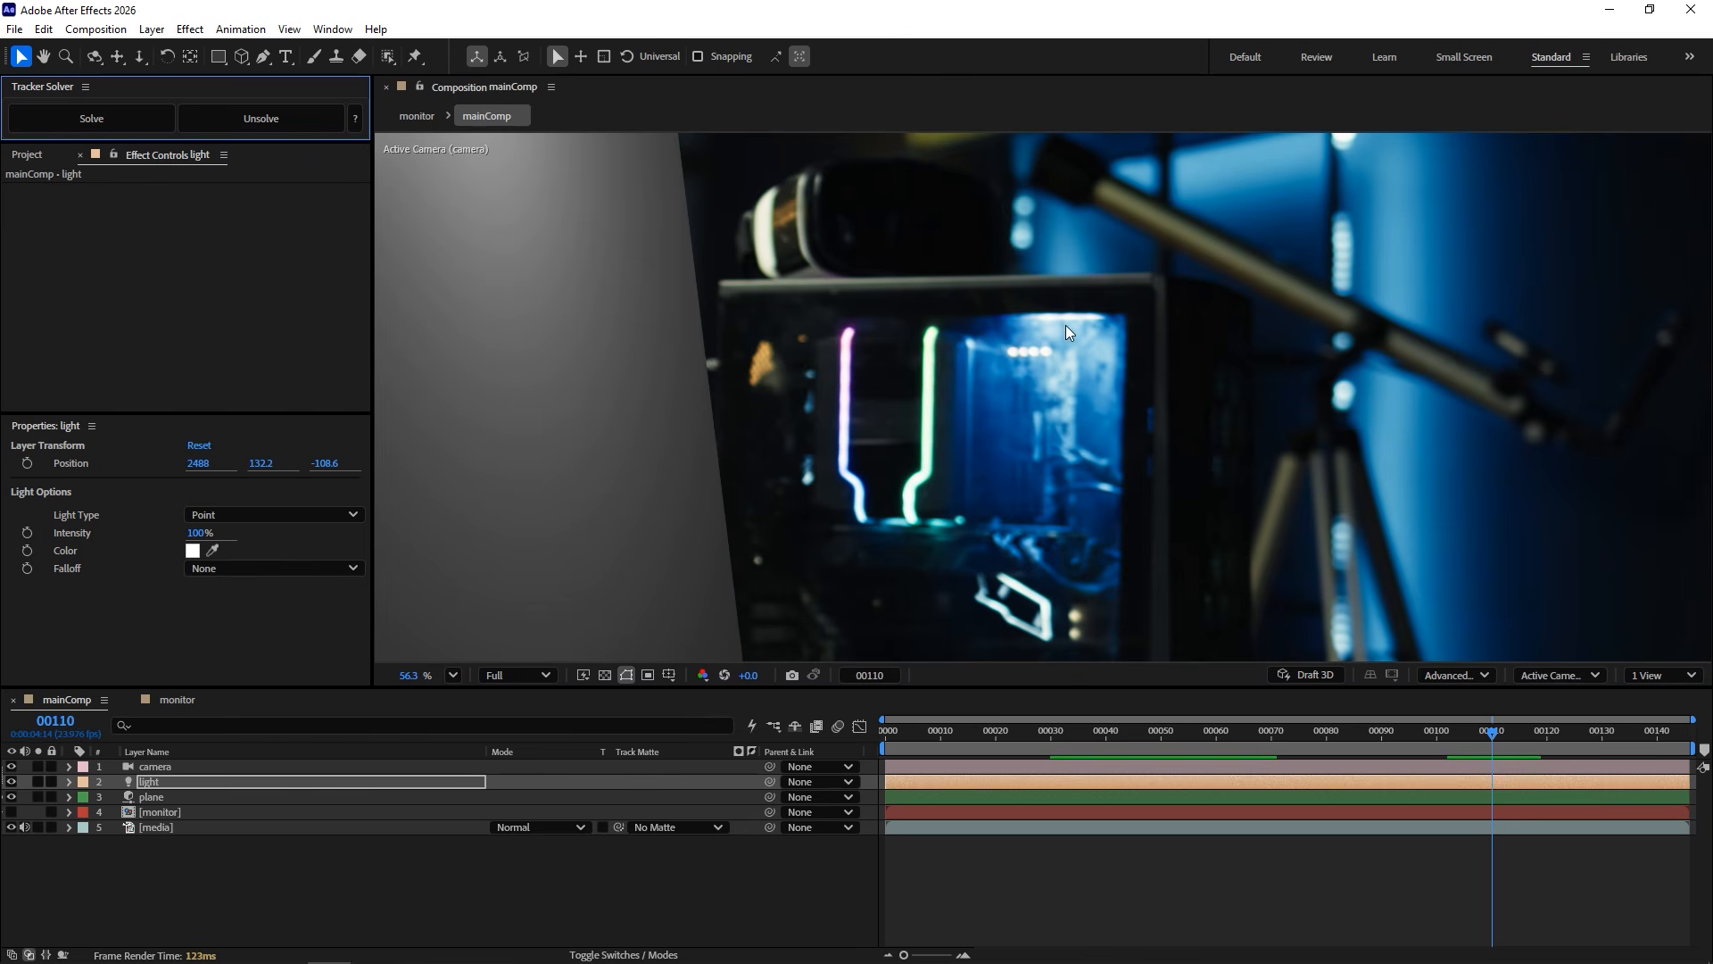
At frame 120, add a null object and rename it "track".
{"action": "left_click_drag", "start_coordinate": [1493, 735], "coordinate": [1547, 739]}
{"action": "right_click", "coordinate": [418, 859]}
{"action": "mouse_move", "coordinate": [537, 641]}
{"action": "left_click", "coordinate": [735, 425]}
{"action": "key", "text": "Return"}
{"action": "type", "text": "track"}
{"action": "key", "text": "Return"}
Keyframe the track null's Position on the light at the top of the PC case at frames 120, 130 and 145.
{"action": "key", "text": "p"}
{"action": "left_click_drag", "start_coordinate": [1032, 430], "coordinate": [1046, 304]}
{"action": "scroll", "coordinate": [1037, 305], "scroll_direction": "up", "scroll_amount": 3}
{"action": "left_click", "coordinate": [114, 797]}
{"action": "left_click_drag", "start_coordinate": [1549, 732], "coordinate": [1604, 730]}
{"action": "left_click_drag", "start_coordinate": [1049, 300], "coordinate": [942, 279]}
{"action": "left_click_drag", "start_coordinate": [1606, 730], "coordinate": [1686, 730]}
{"action": "left_click_drag", "start_coordinate": [944, 281], "coordinate": [799, 253]}
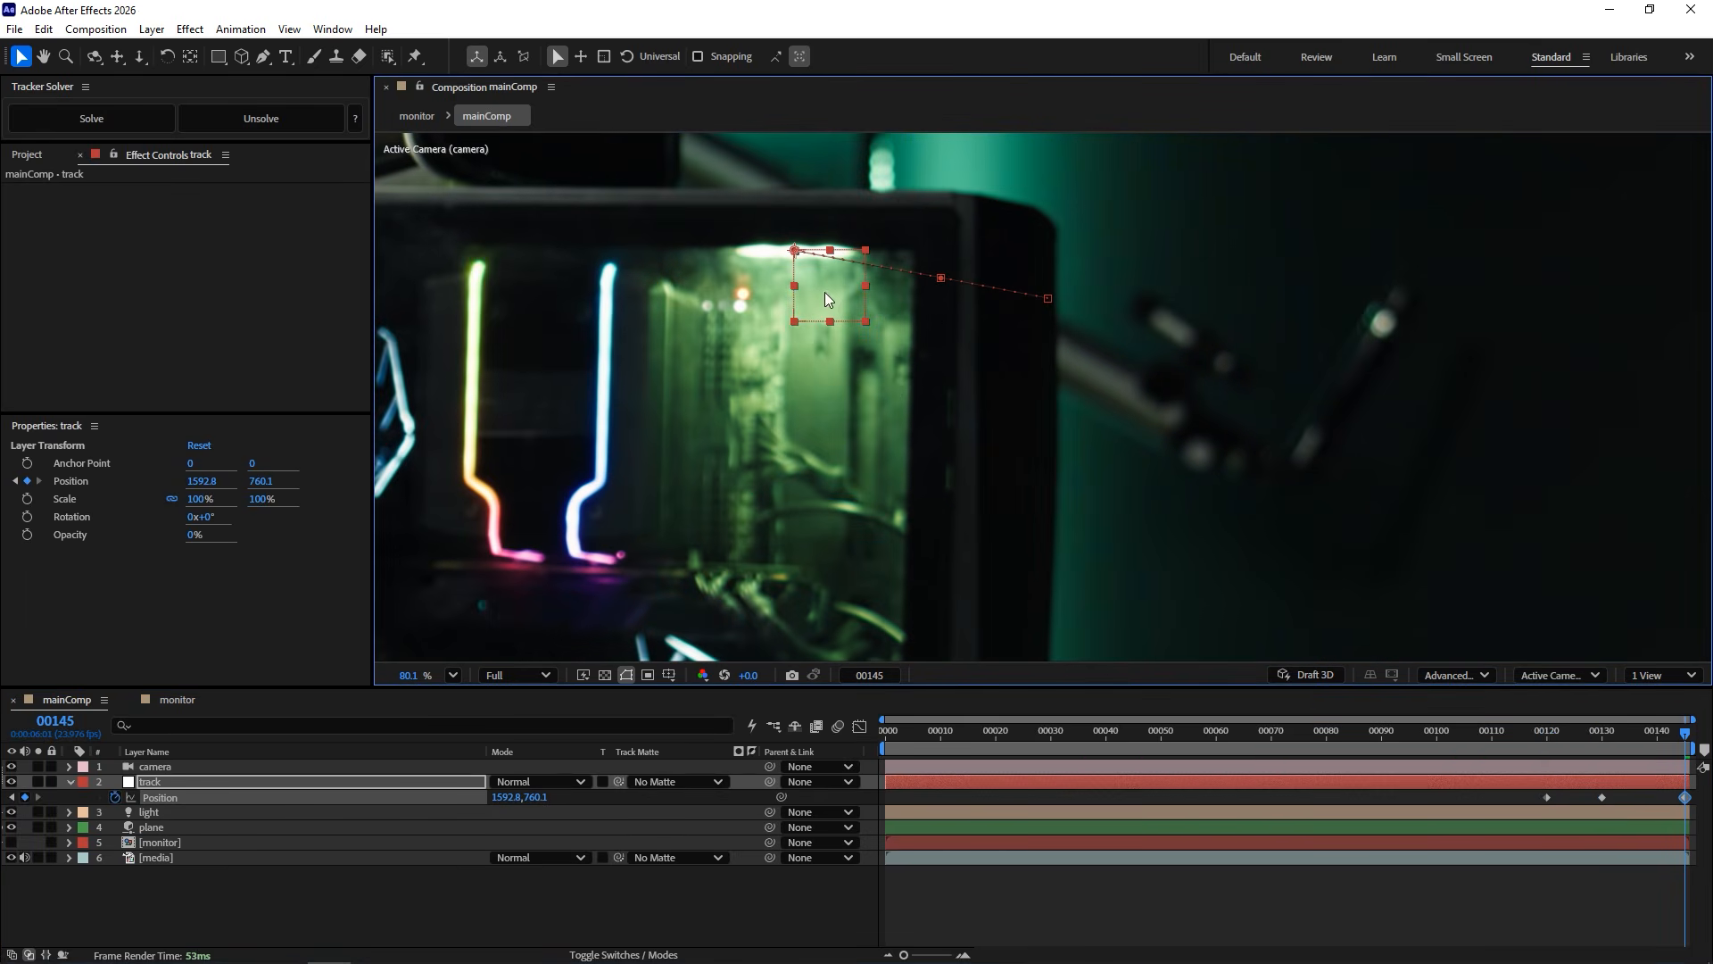
Solve the track null into a 3D null with Tracker Solver and check its alignment back to frame 120.
{"action": "left_click", "coordinate": [143, 121]}
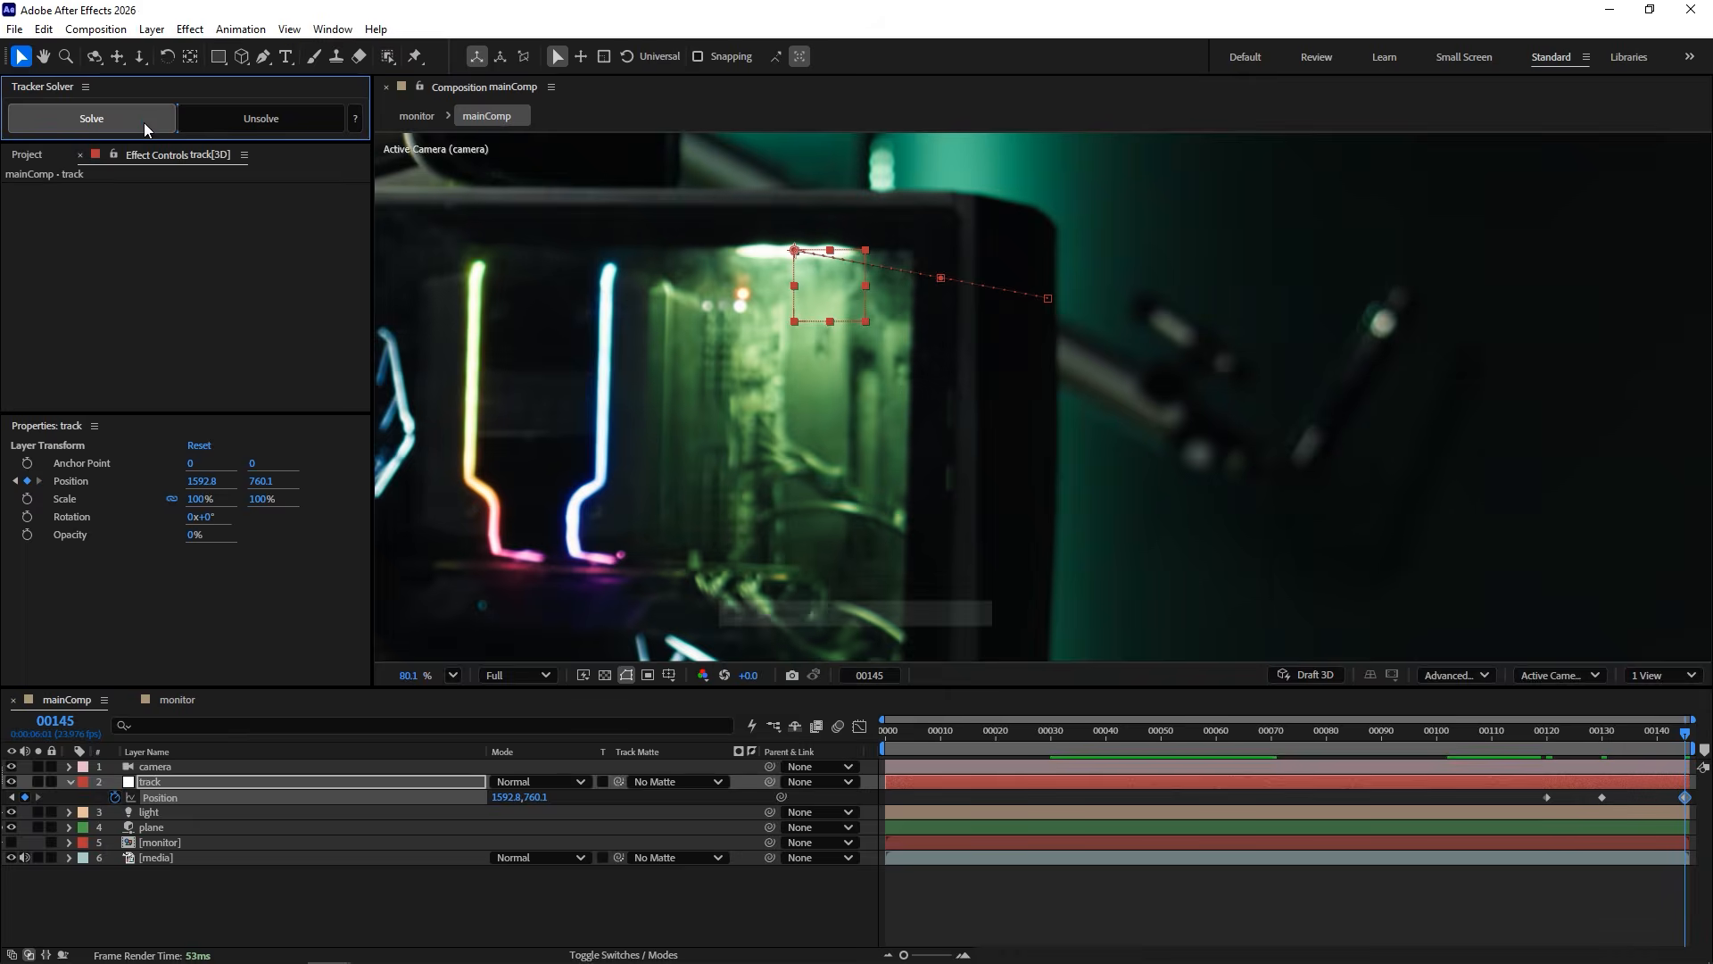
{"action": "left_click", "coordinate": [454, 675]}
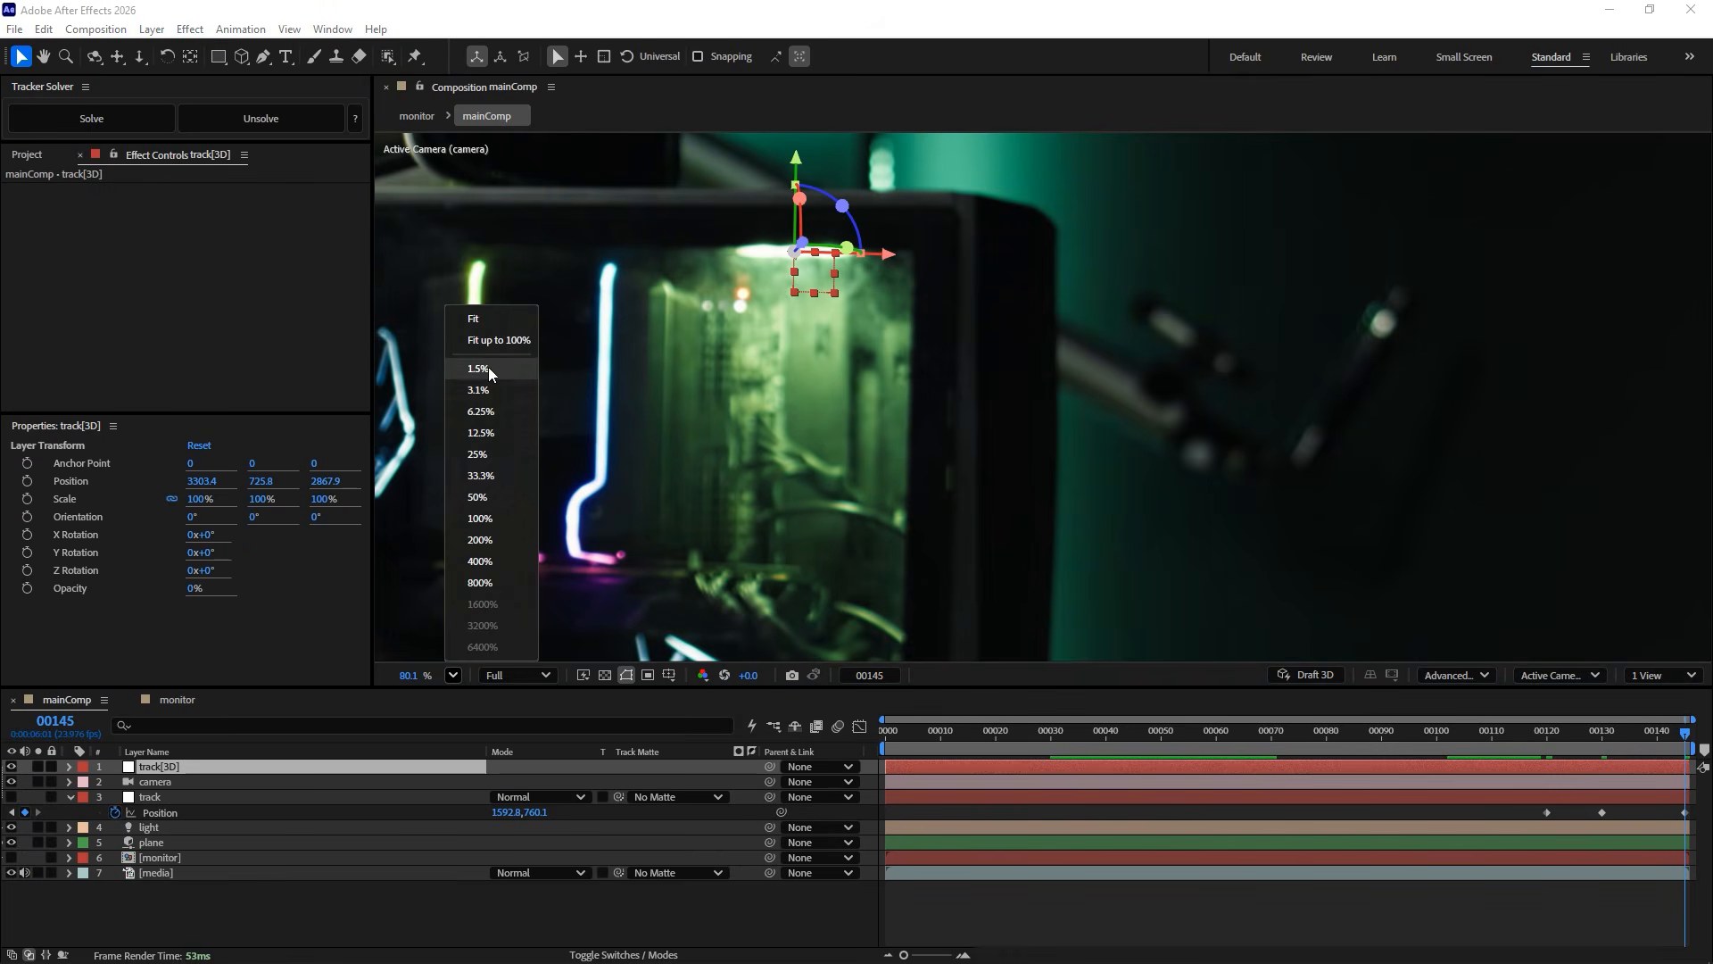
{"action": "left_click", "coordinate": [495, 342]}
{"action": "left_click_drag", "start_coordinate": [1681, 733], "coordinate": [1547, 734]}
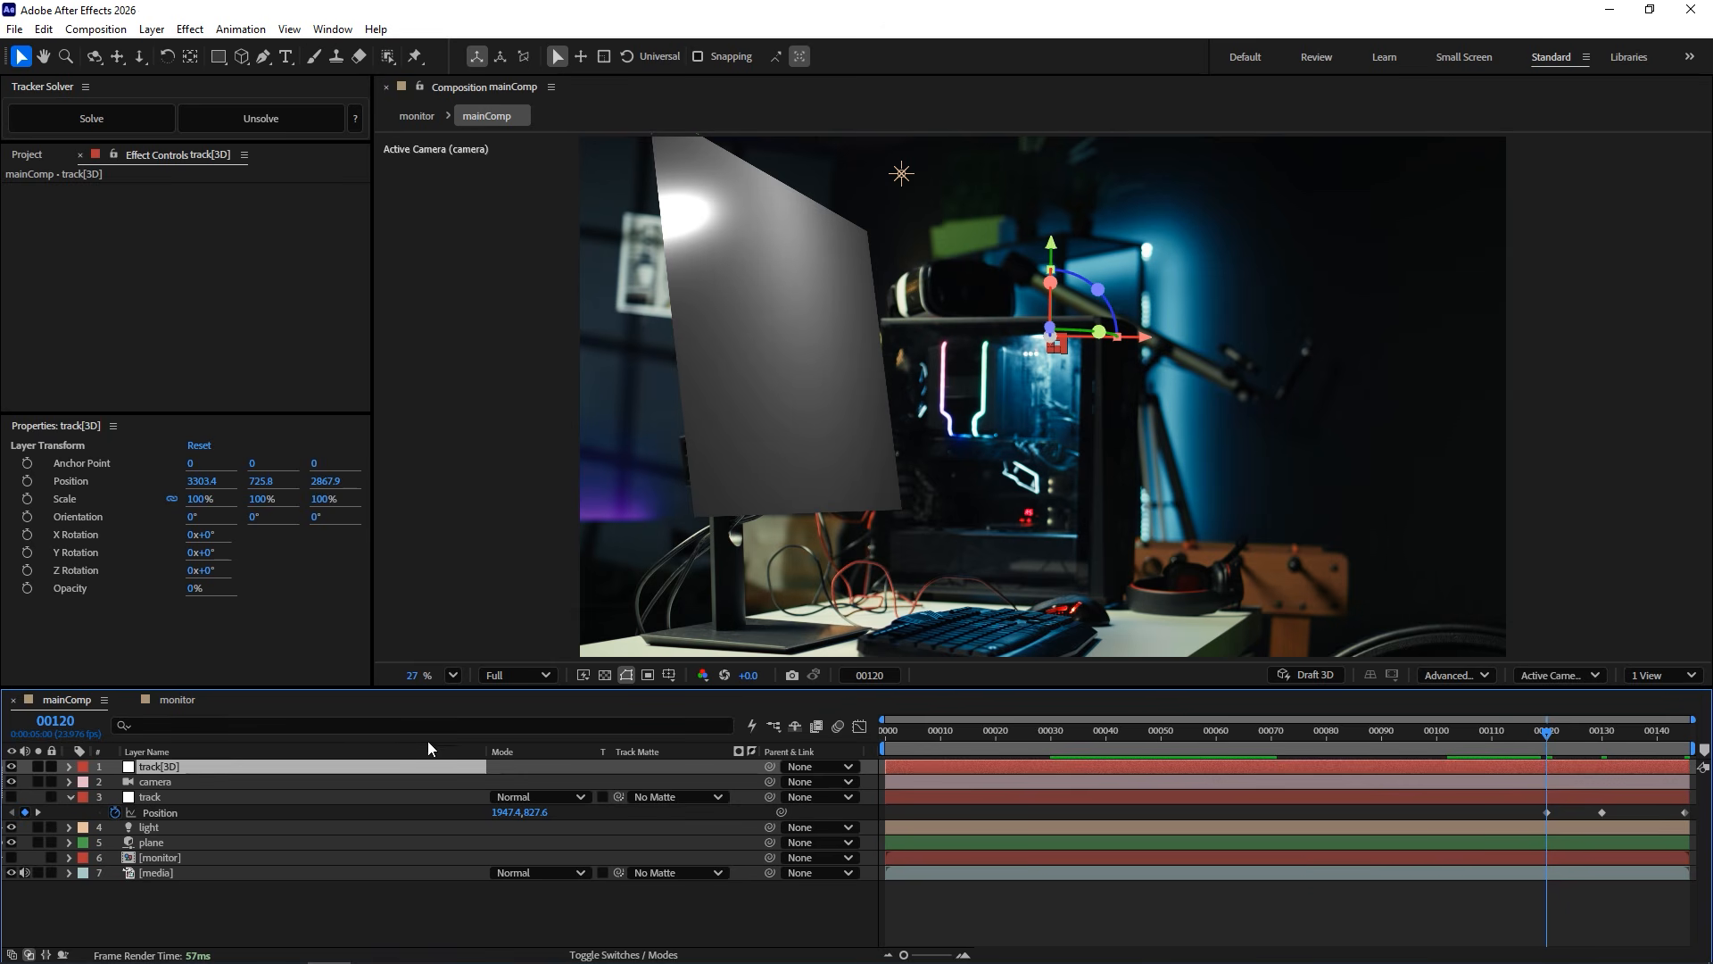
Copy the solved track[3D] null's Position onto the light layer and check the light around frame 120.
{"action": "key", "text": "p"}
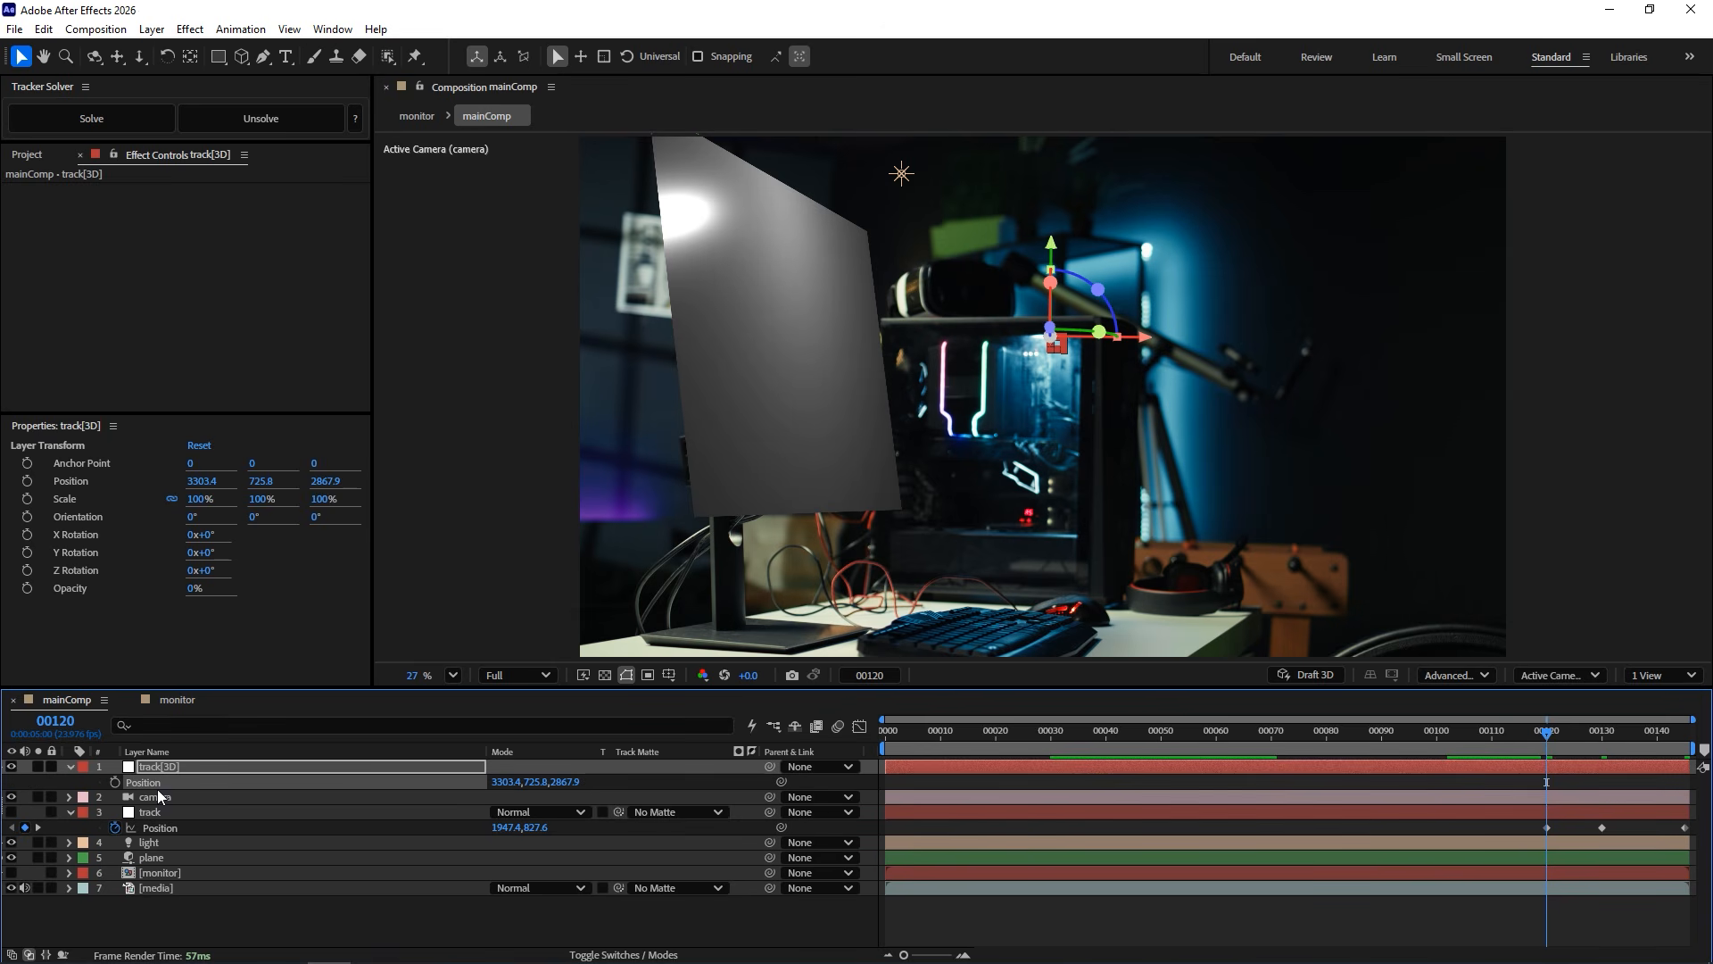
{"action": "left_click", "coordinate": [169, 842]}
{"action": "key", "text": "ctrl+v"}
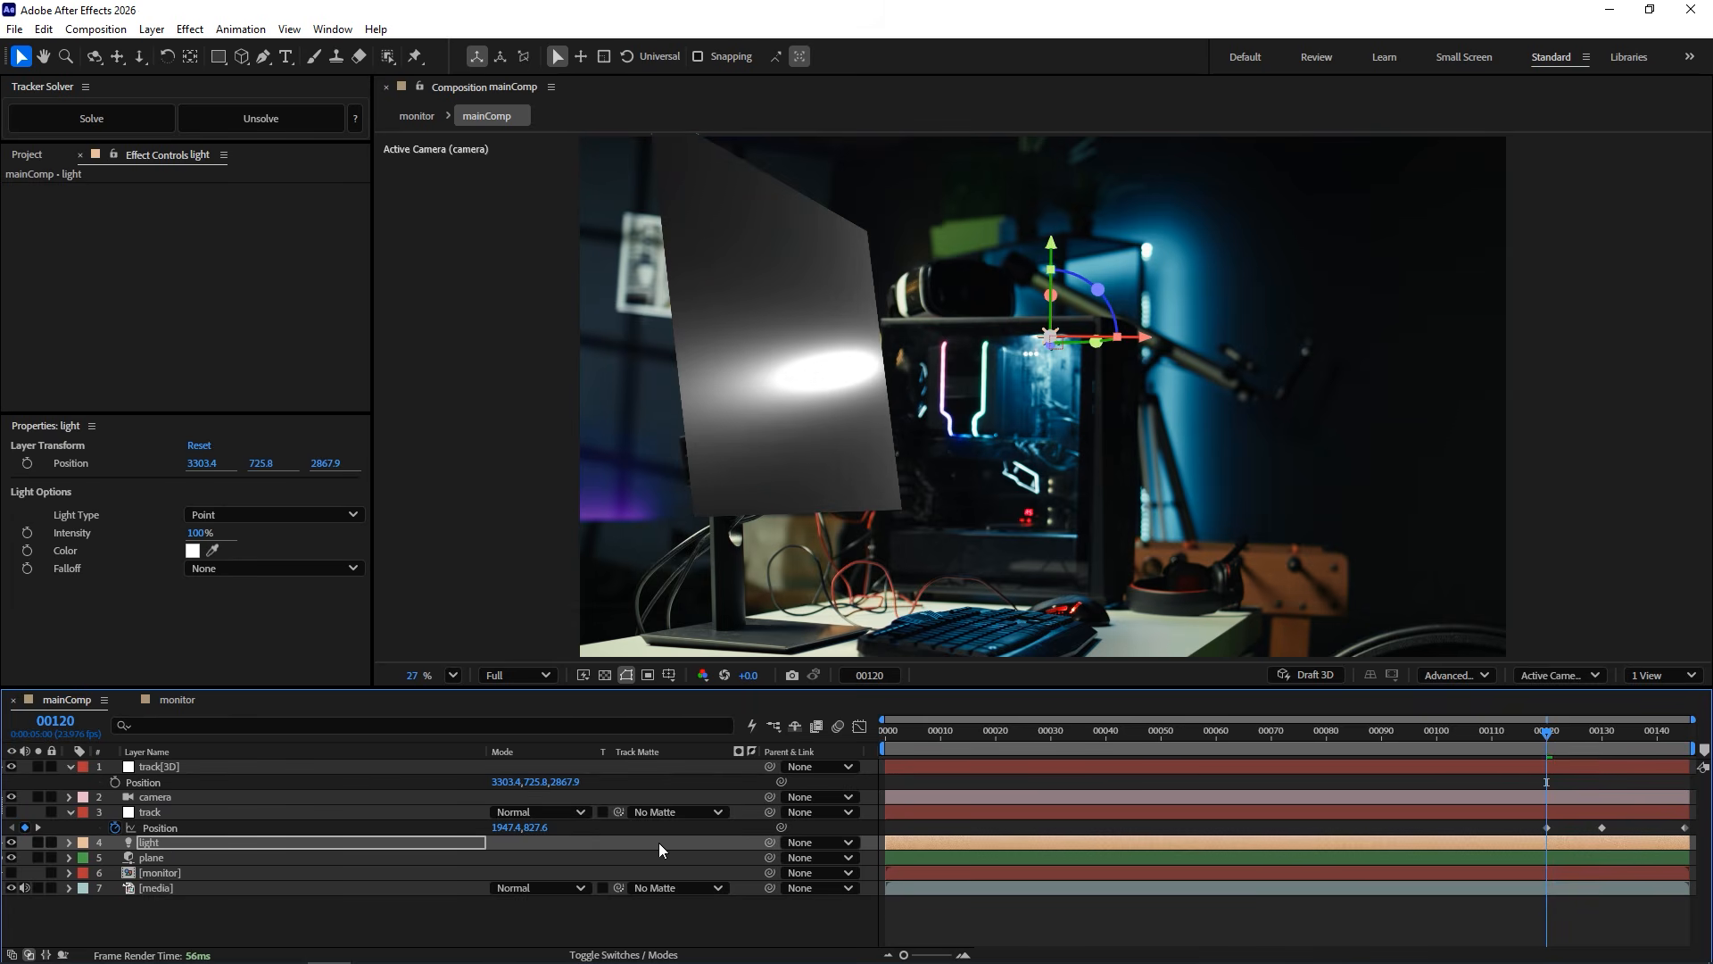
{"action": "mouse_move", "coordinate": [1550, 736]}
{"action": "left_mouse_down"}
{"action": "mouse_move", "coordinate": [1171, 736]}
{"action": "mouse_move", "coordinate": [1671, 737]}
{"action": "mouse_move", "coordinate": [1546, 737]}
{"action": "left_mouse_up"}
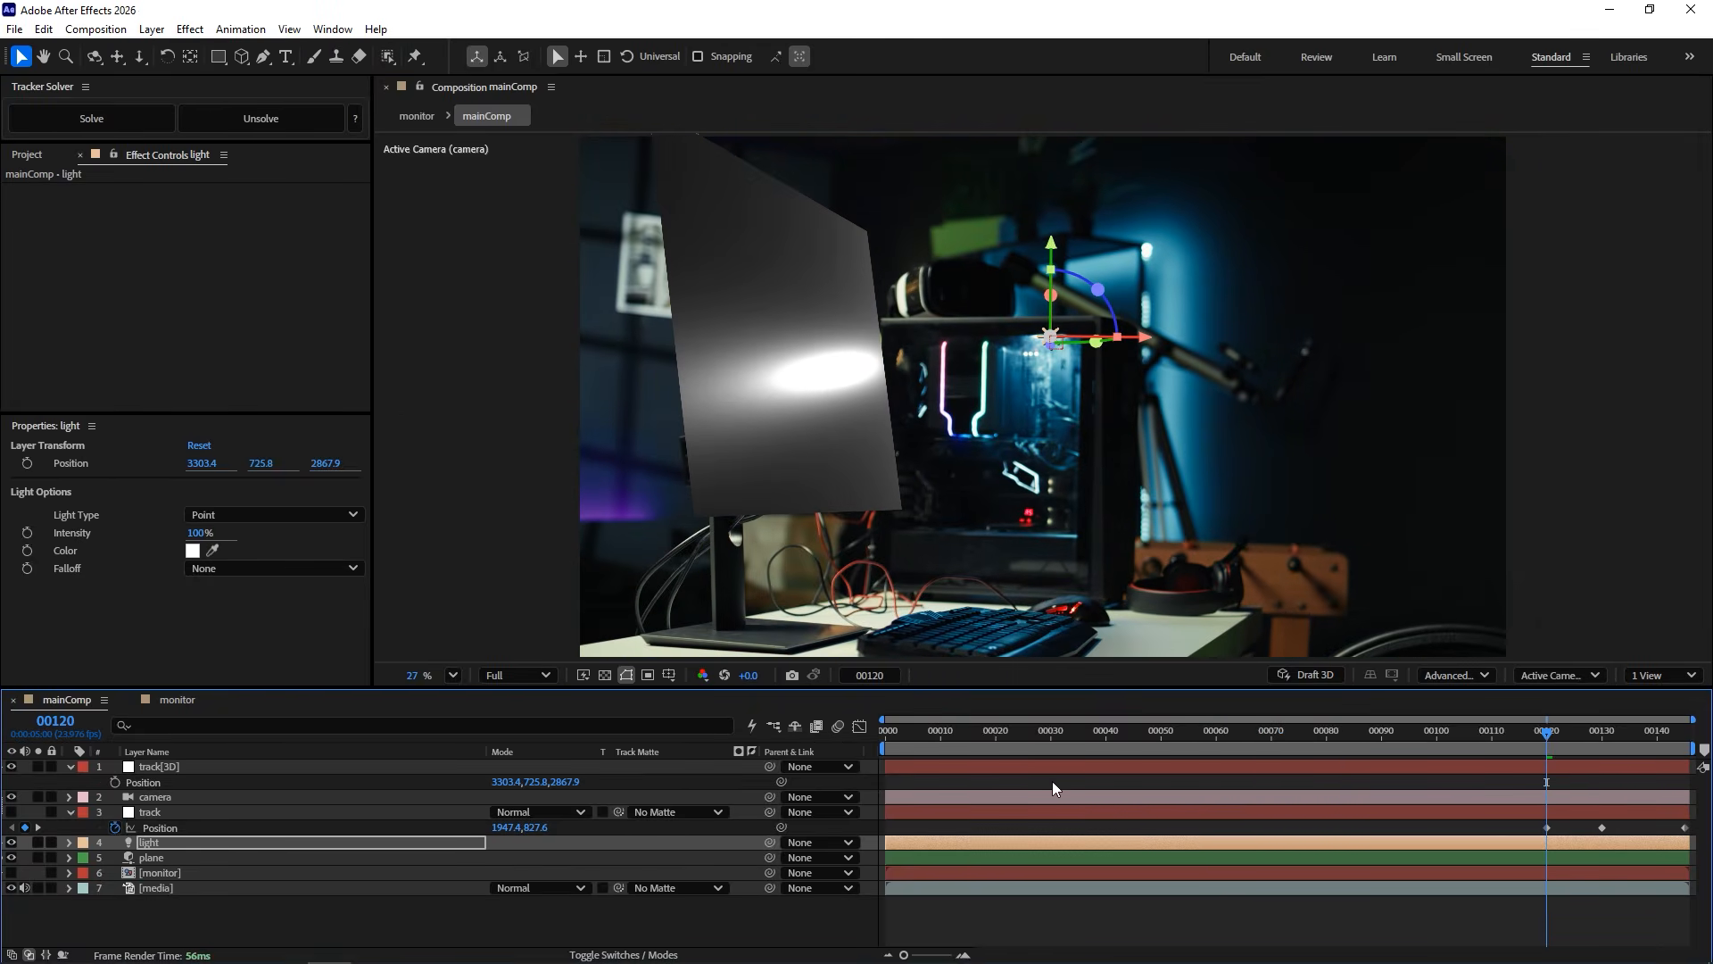
Delete the track[3D] and track nulls and close the Tracker Solver panel.
{"action": "left_click", "coordinate": [205, 769]}
{"action": "left_click", "coordinate": [205, 812], "text": "ctrl"}
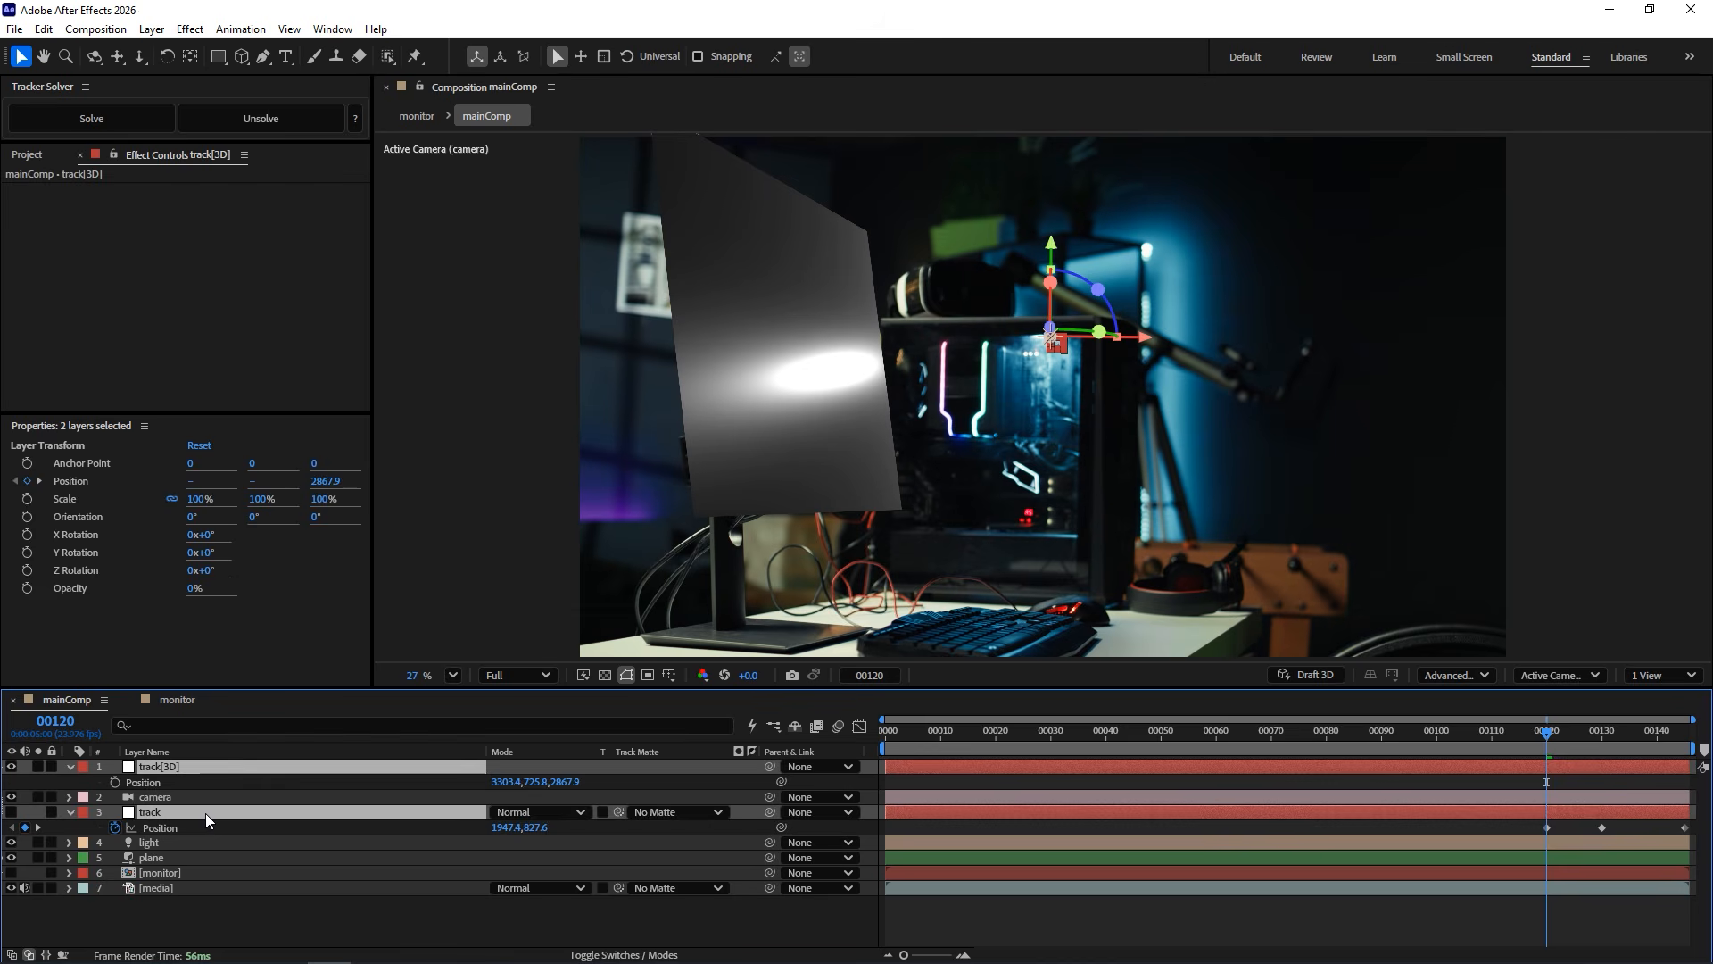
{"action": "key", "text": "Delete"}
{"action": "right_click", "coordinate": [46, 91]}
{"action": "left_click", "coordinate": [68, 103]}
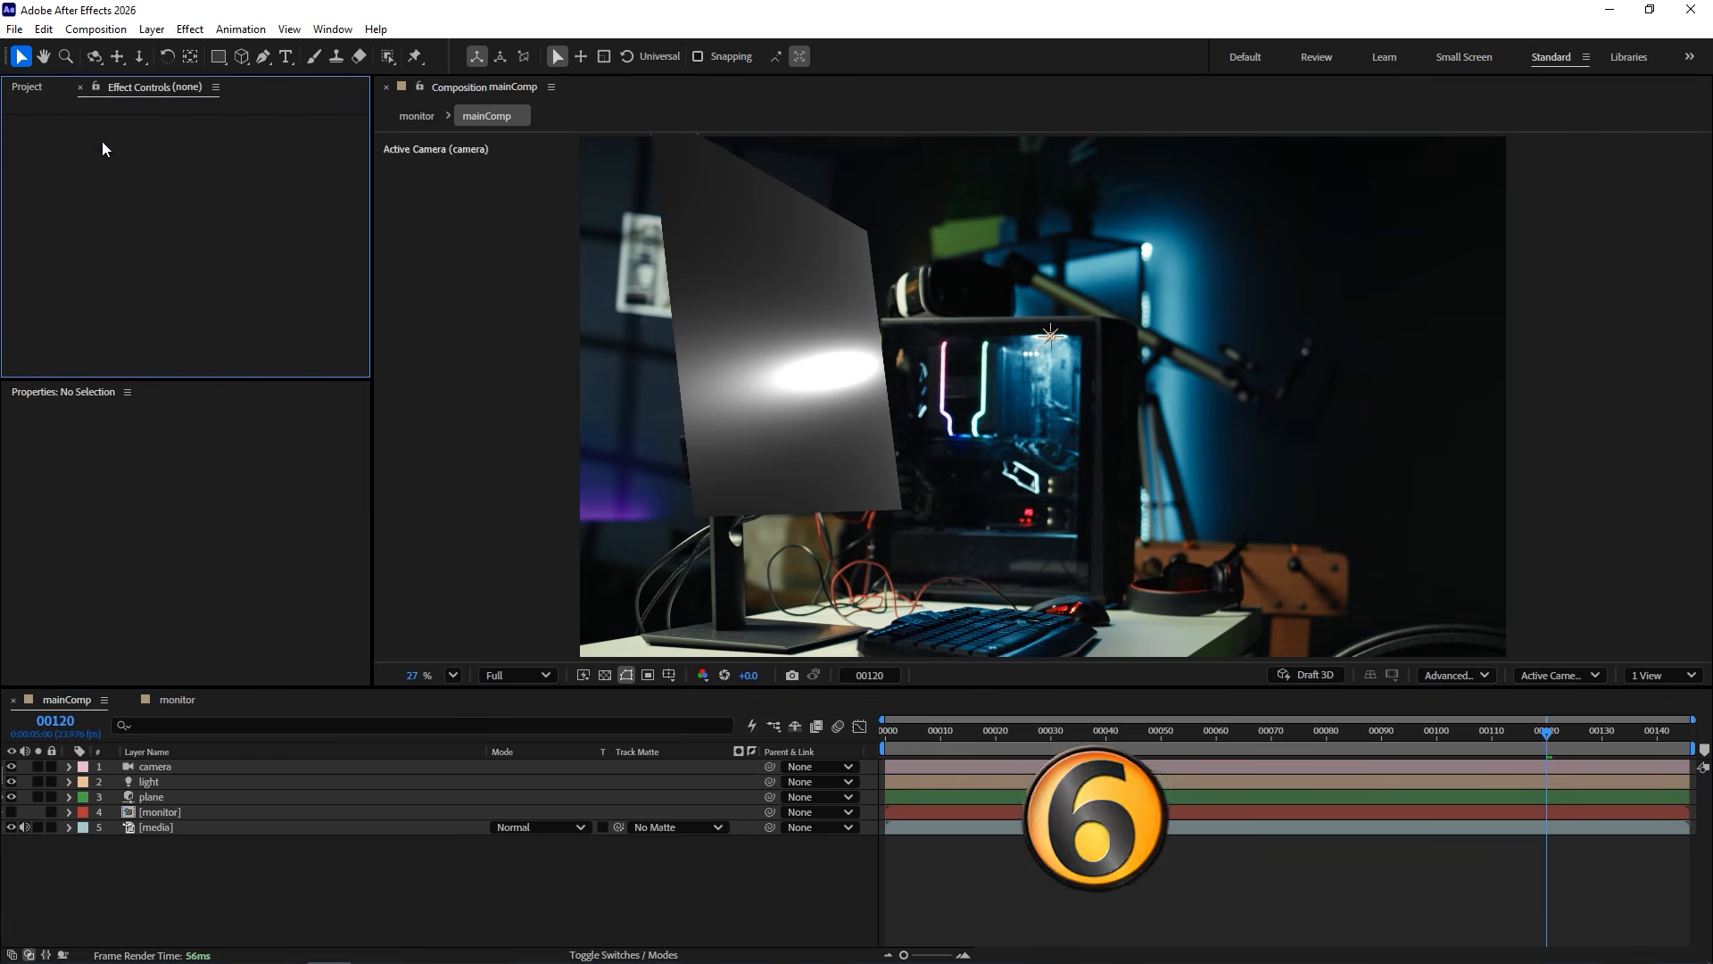
Duplicate the camera and light layers and place the plane layer directly below the two duplicates.
{"action": "left_click", "coordinate": [249, 796]}
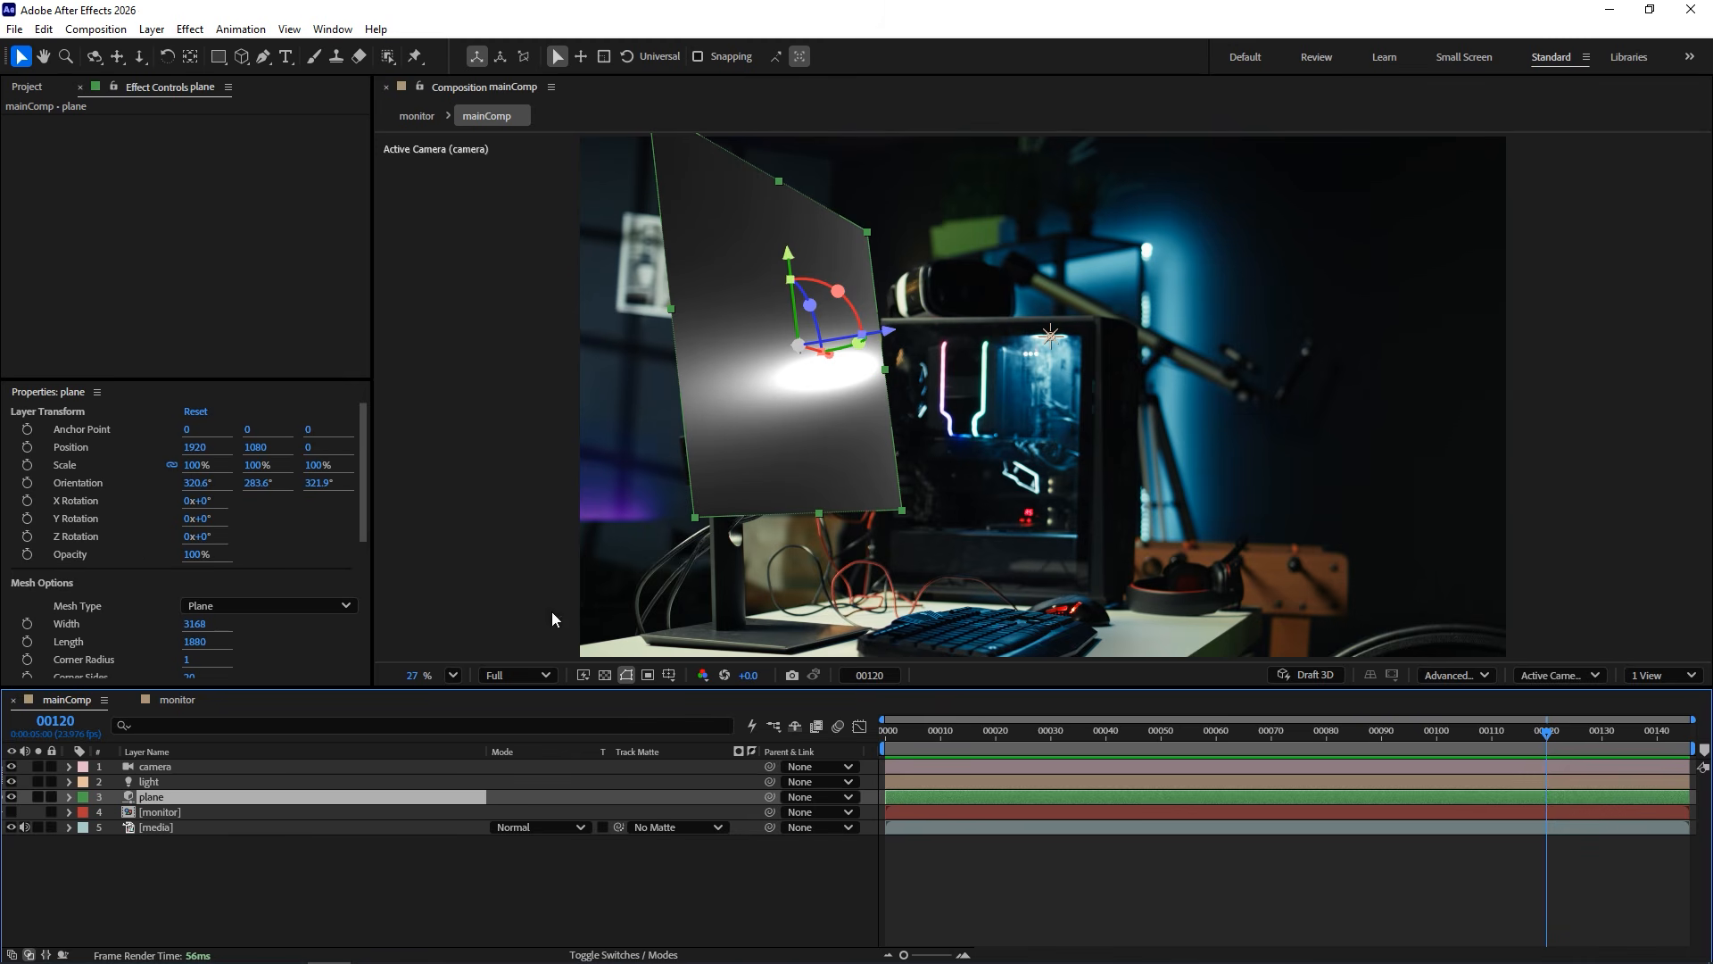
{"action": "left_click", "coordinate": [275, 765]}
{"action": "left_click", "coordinate": [276, 782], "text": "ctrl"}
{"action": "key", "text": "ctrl+d"}
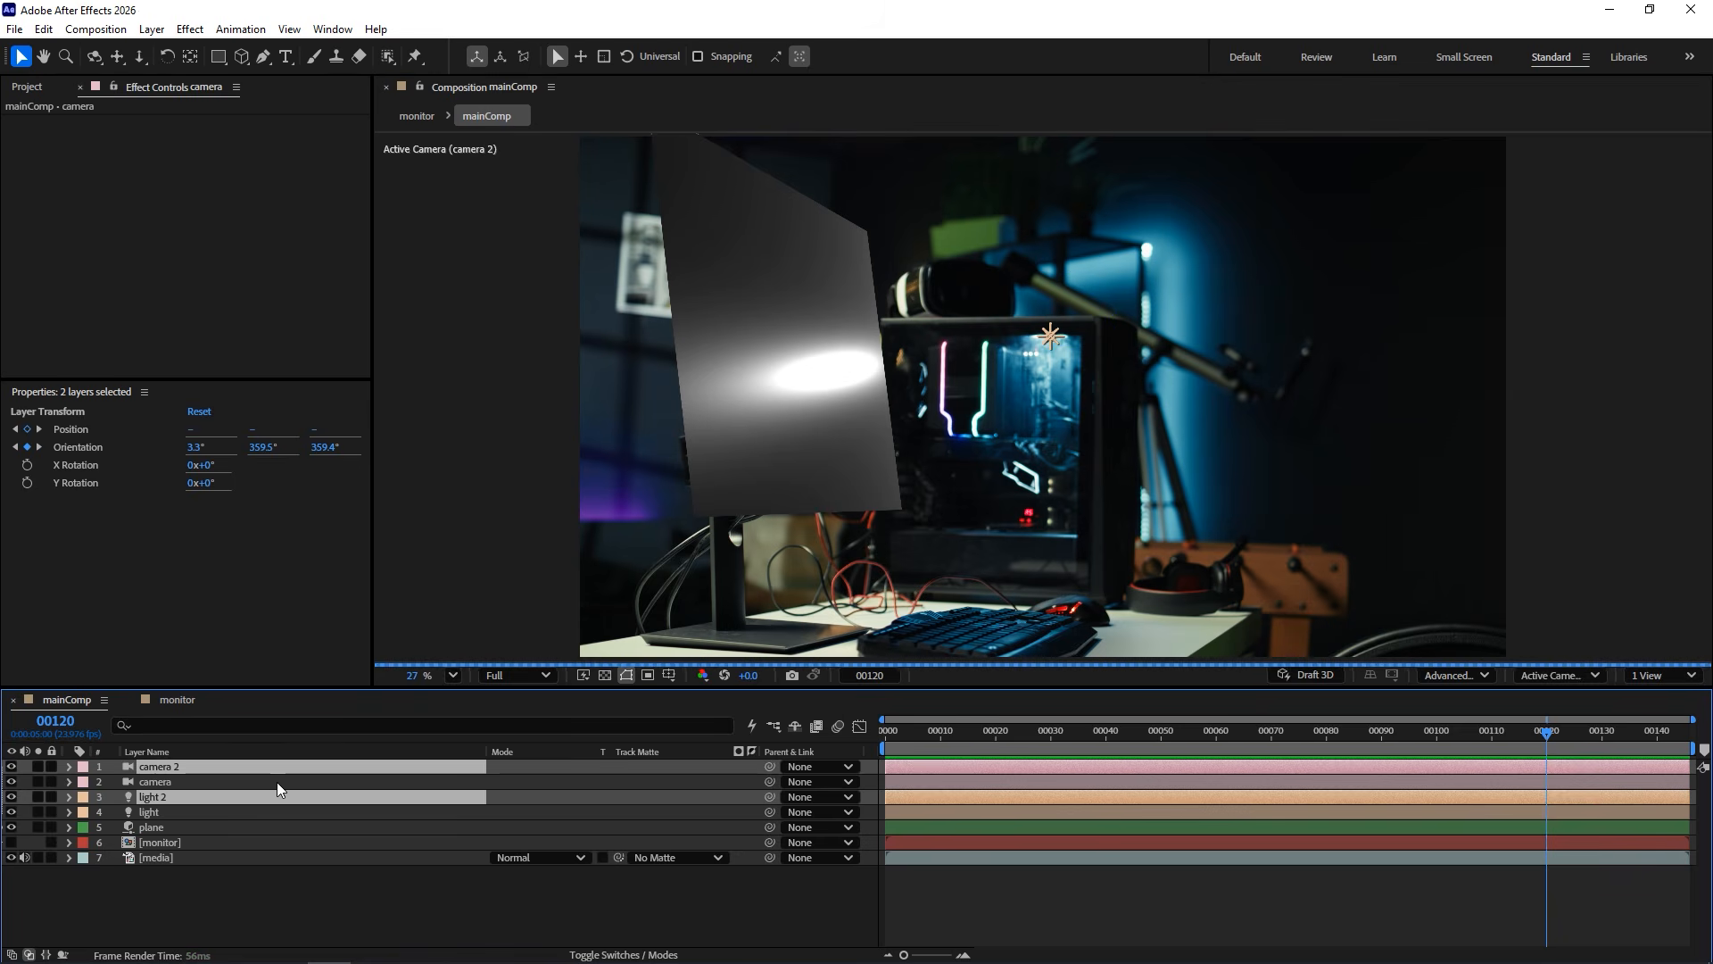
{"action": "left_click_drag", "start_coordinate": [261, 828], "coordinate": [269, 791]}
Precompose camera 2, light 2 and plane as "reflections" and inspect the new composition at frame 120.
{"action": "left_click", "coordinate": [266, 765]}
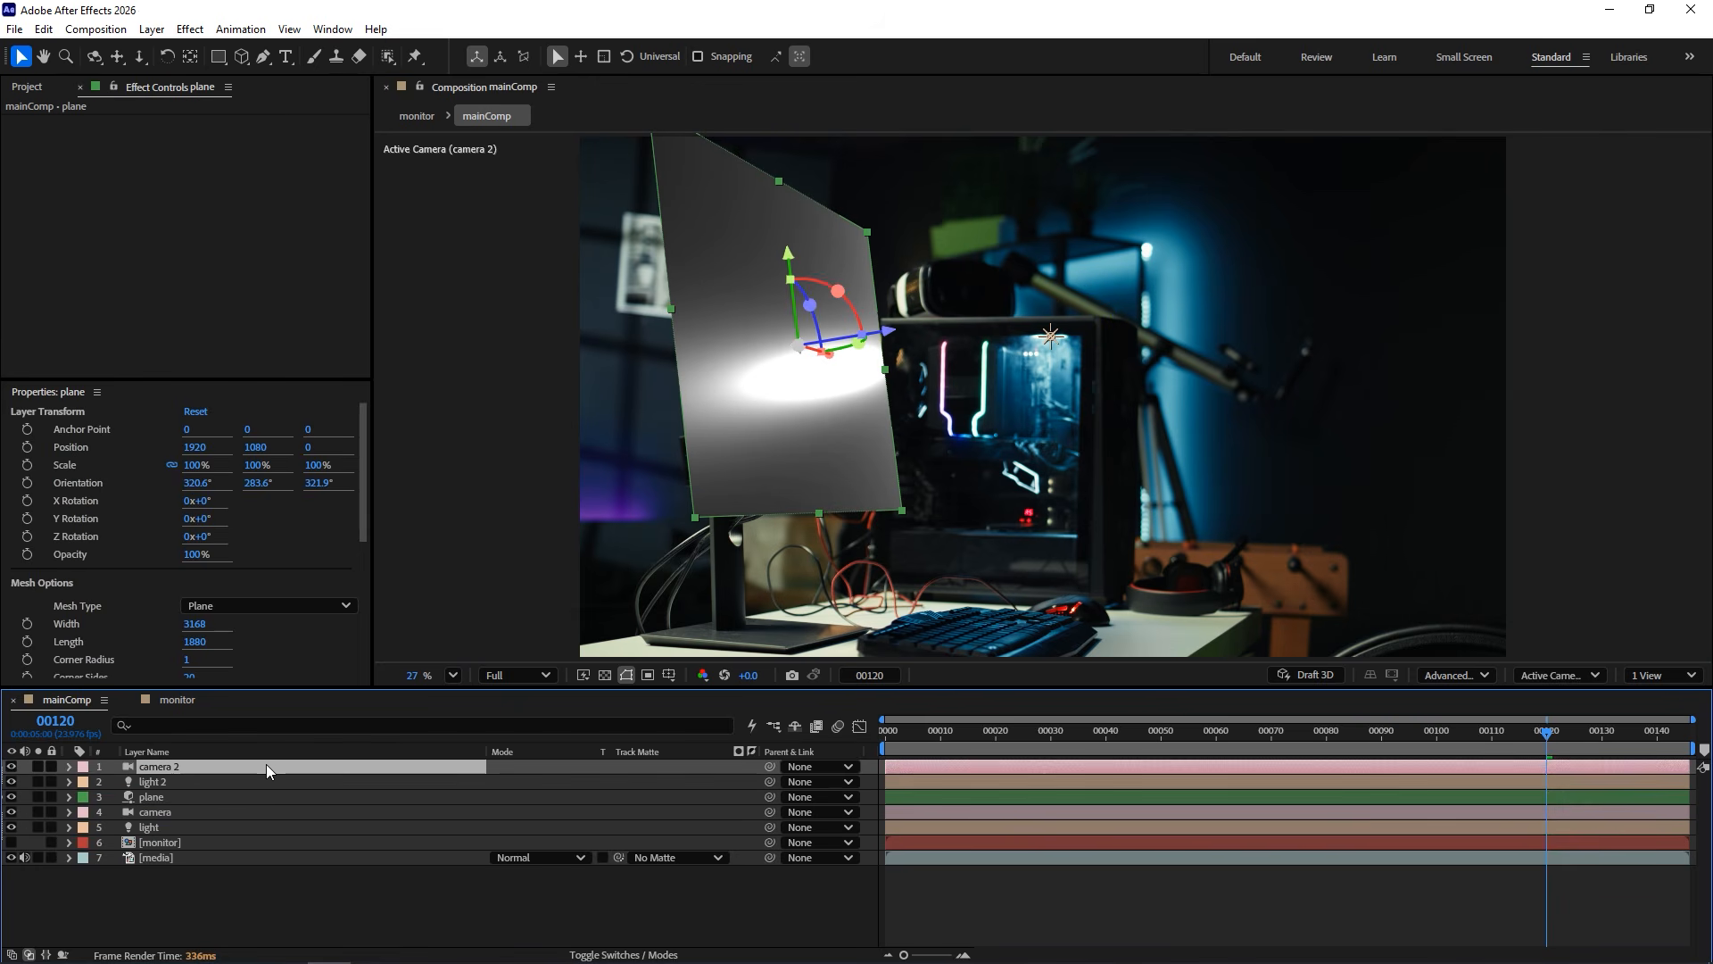
{"action": "left_click", "coordinate": [265, 782], "text": "ctrl"}
{"action": "left_click", "coordinate": [264, 795], "text": "ctrl"}
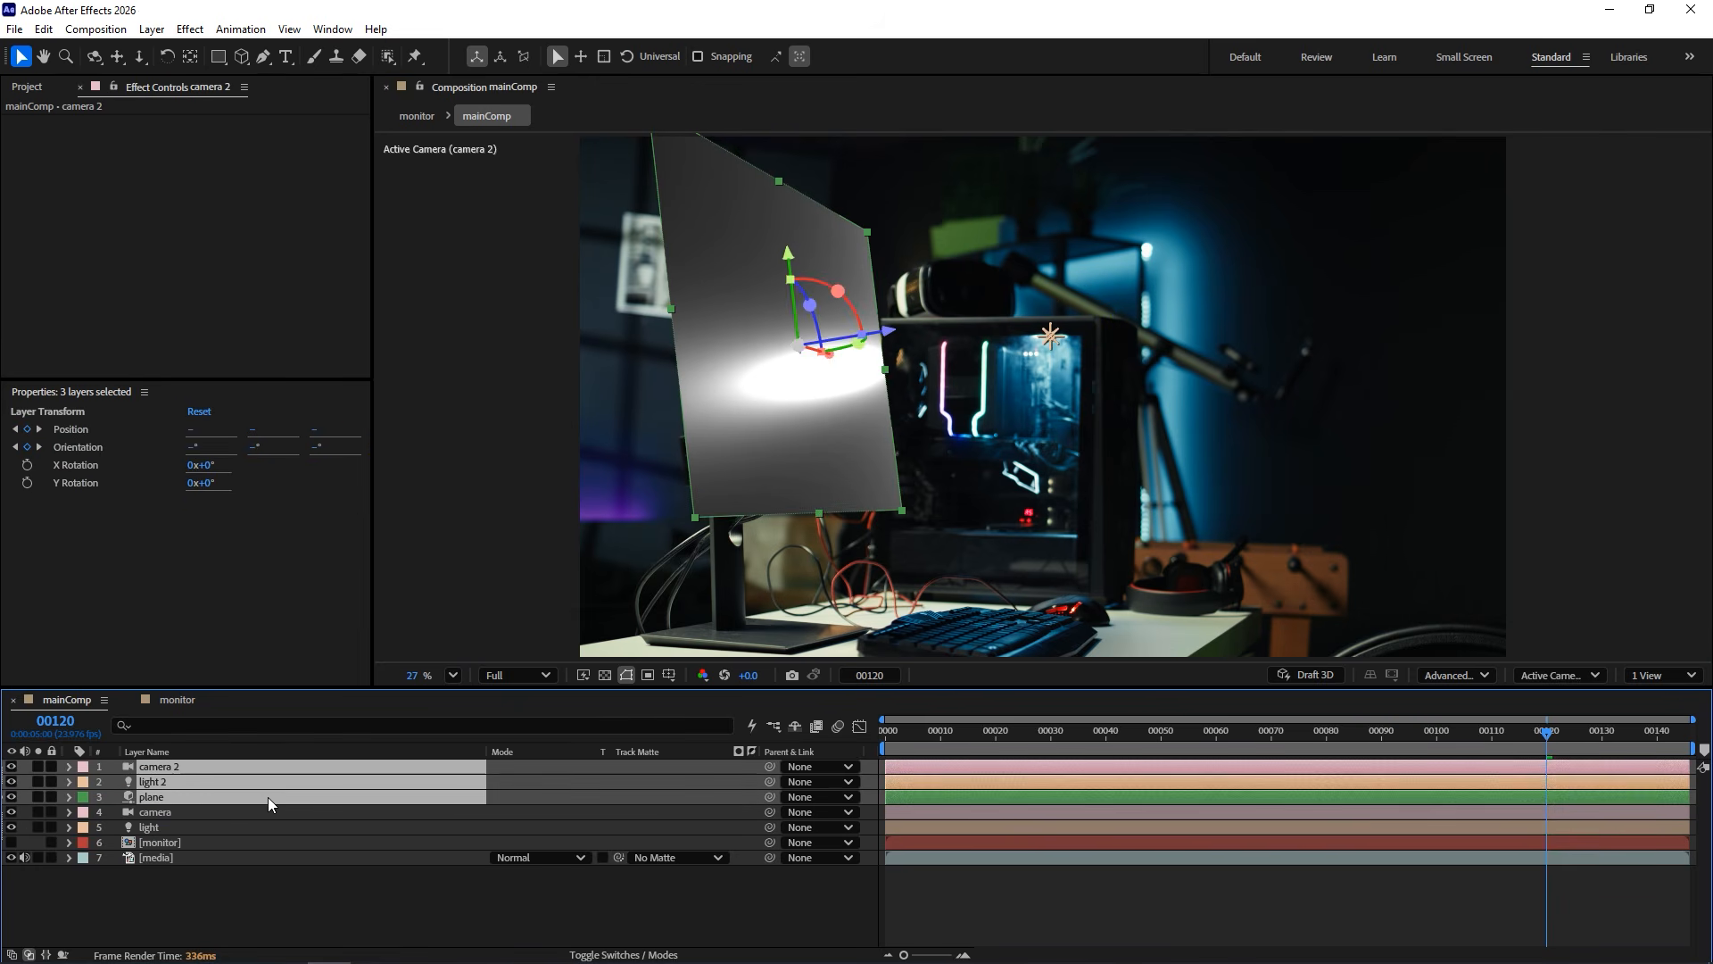
{"action": "key", "text": "ctrl+shift+c"}
{"action": "type", "text": "reflections"}
{"action": "left_click", "coordinate": [955, 606]}
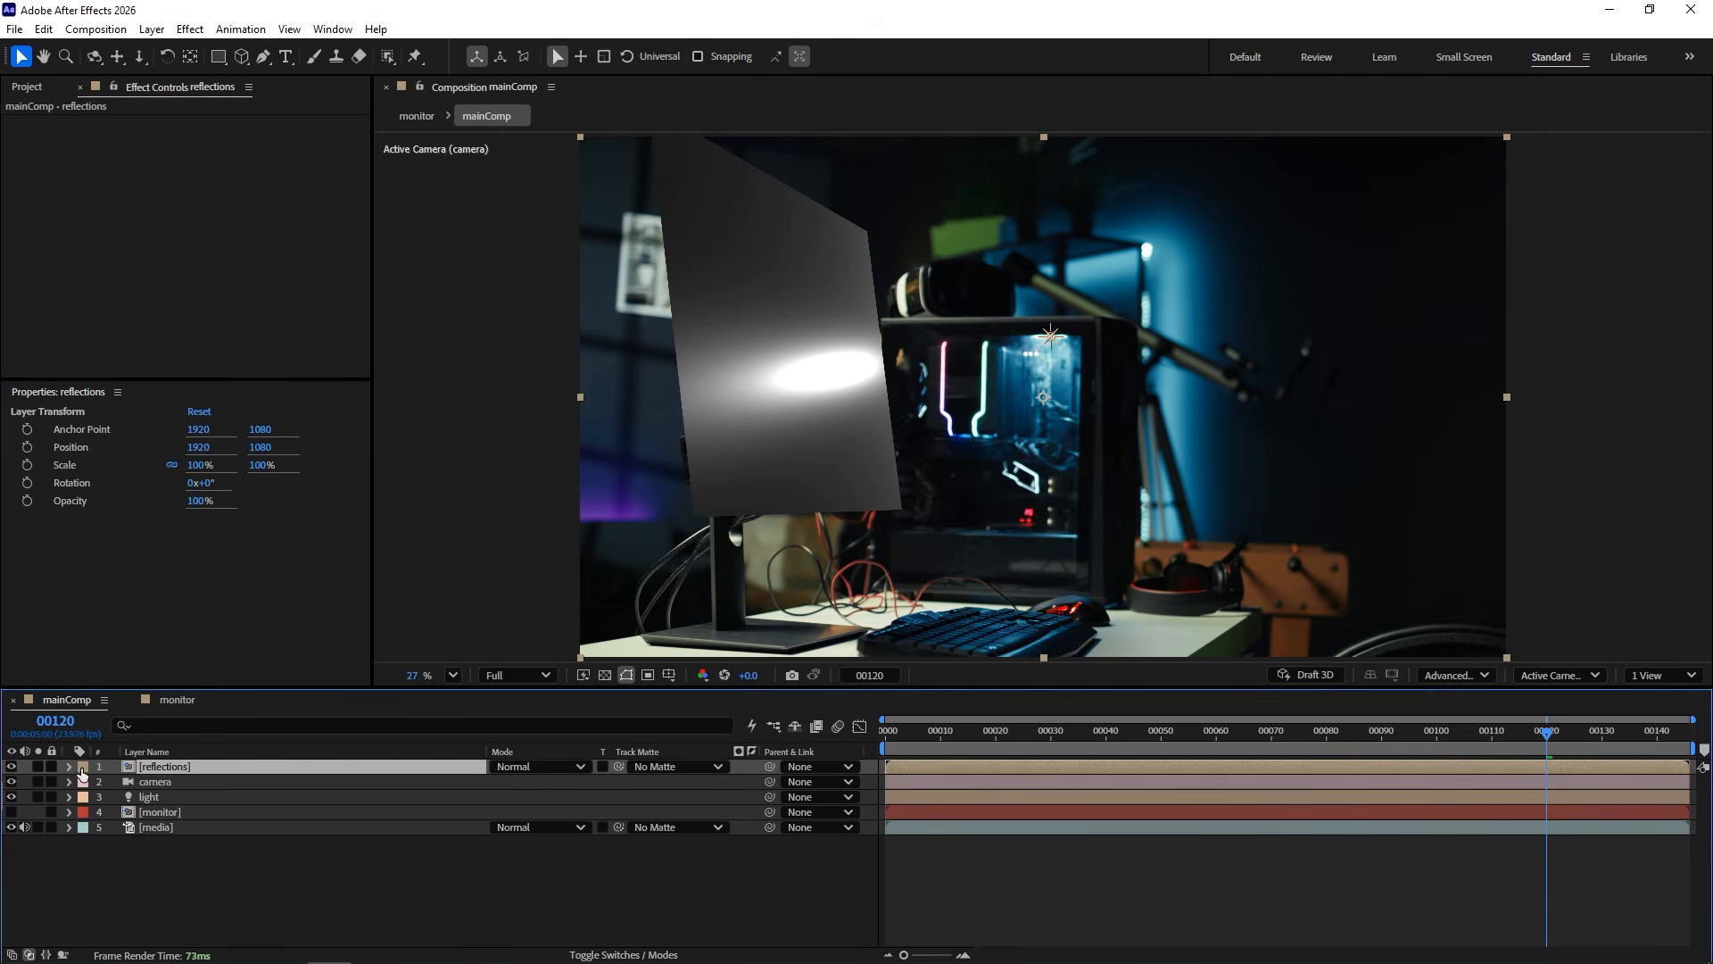
{"action": "double_click", "coordinate": [180, 766]}
{"action": "mouse_move", "coordinate": [1521, 739]}
{"action": "left_mouse_down"}
{"action": "mouse_move", "coordinate": [915, 747]}
{"action": "mouse_move", "coordinate": [1234, 768]}
{"action": "mouse_move", "coordinate": [1521, 740]}
{"action": "left_mouse_up"}
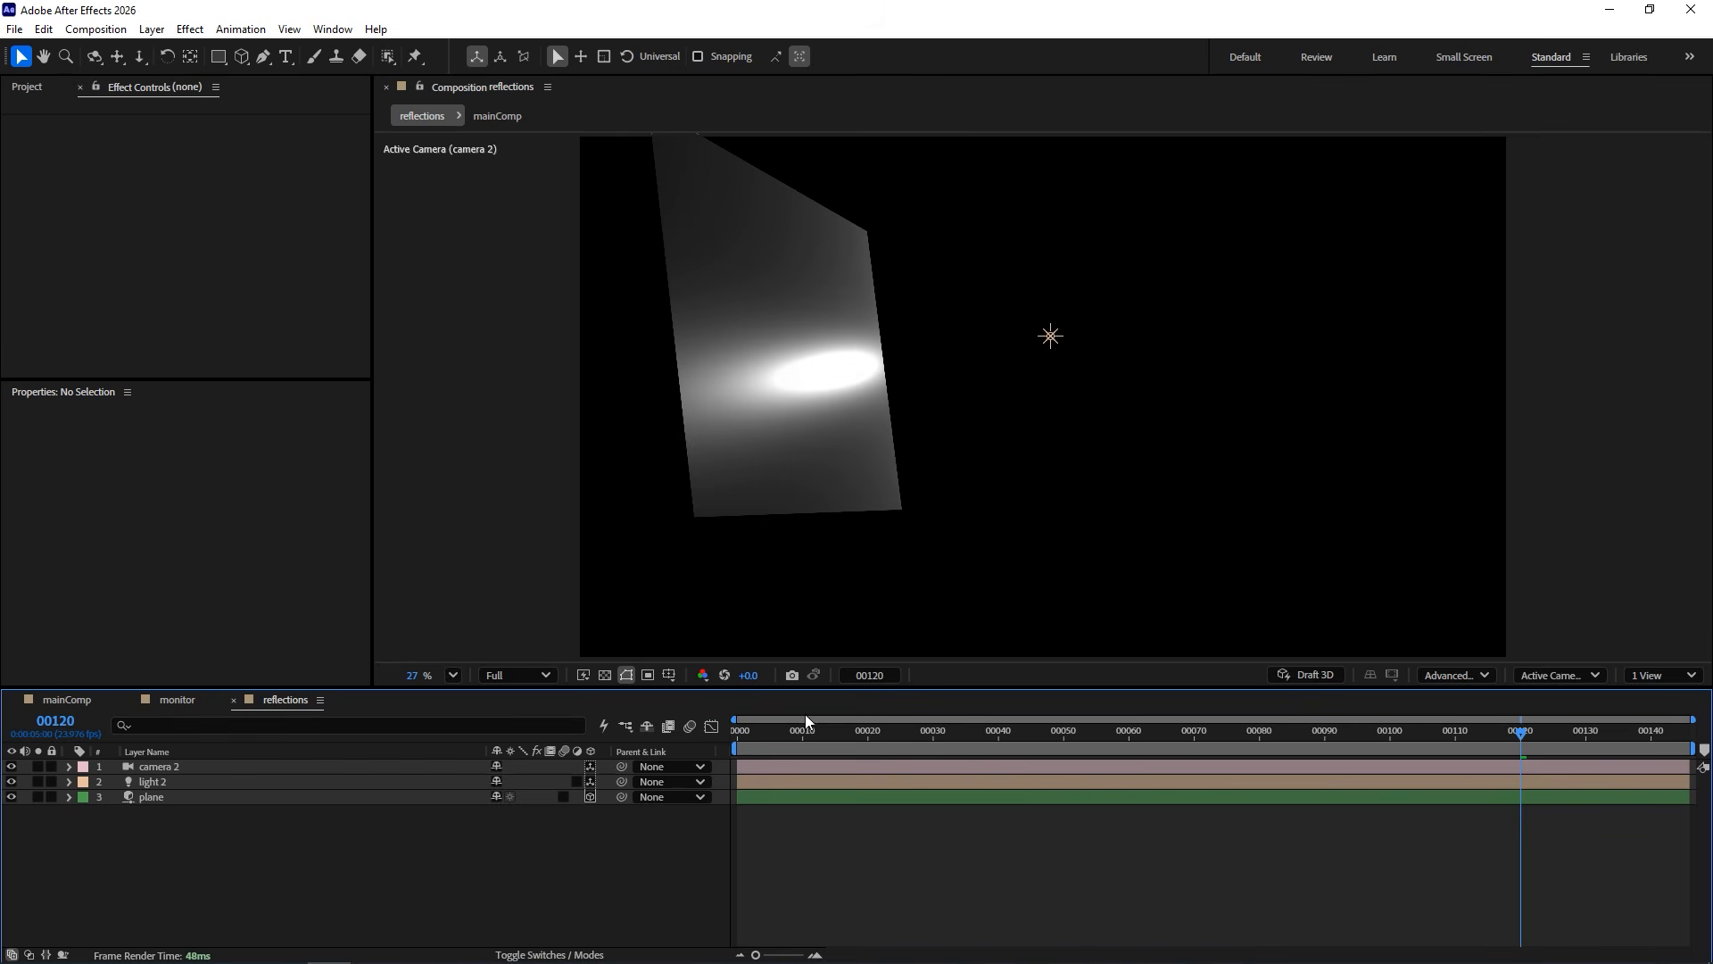
In mainComp, matte the reflections layer with the monitor layer, show the monitor layer again, and set the reflections blending mode to Add.
{"action": "left_click", "coordinate": [72, 700]}
{"action": "left_click", "coordinate": [671, 767]}
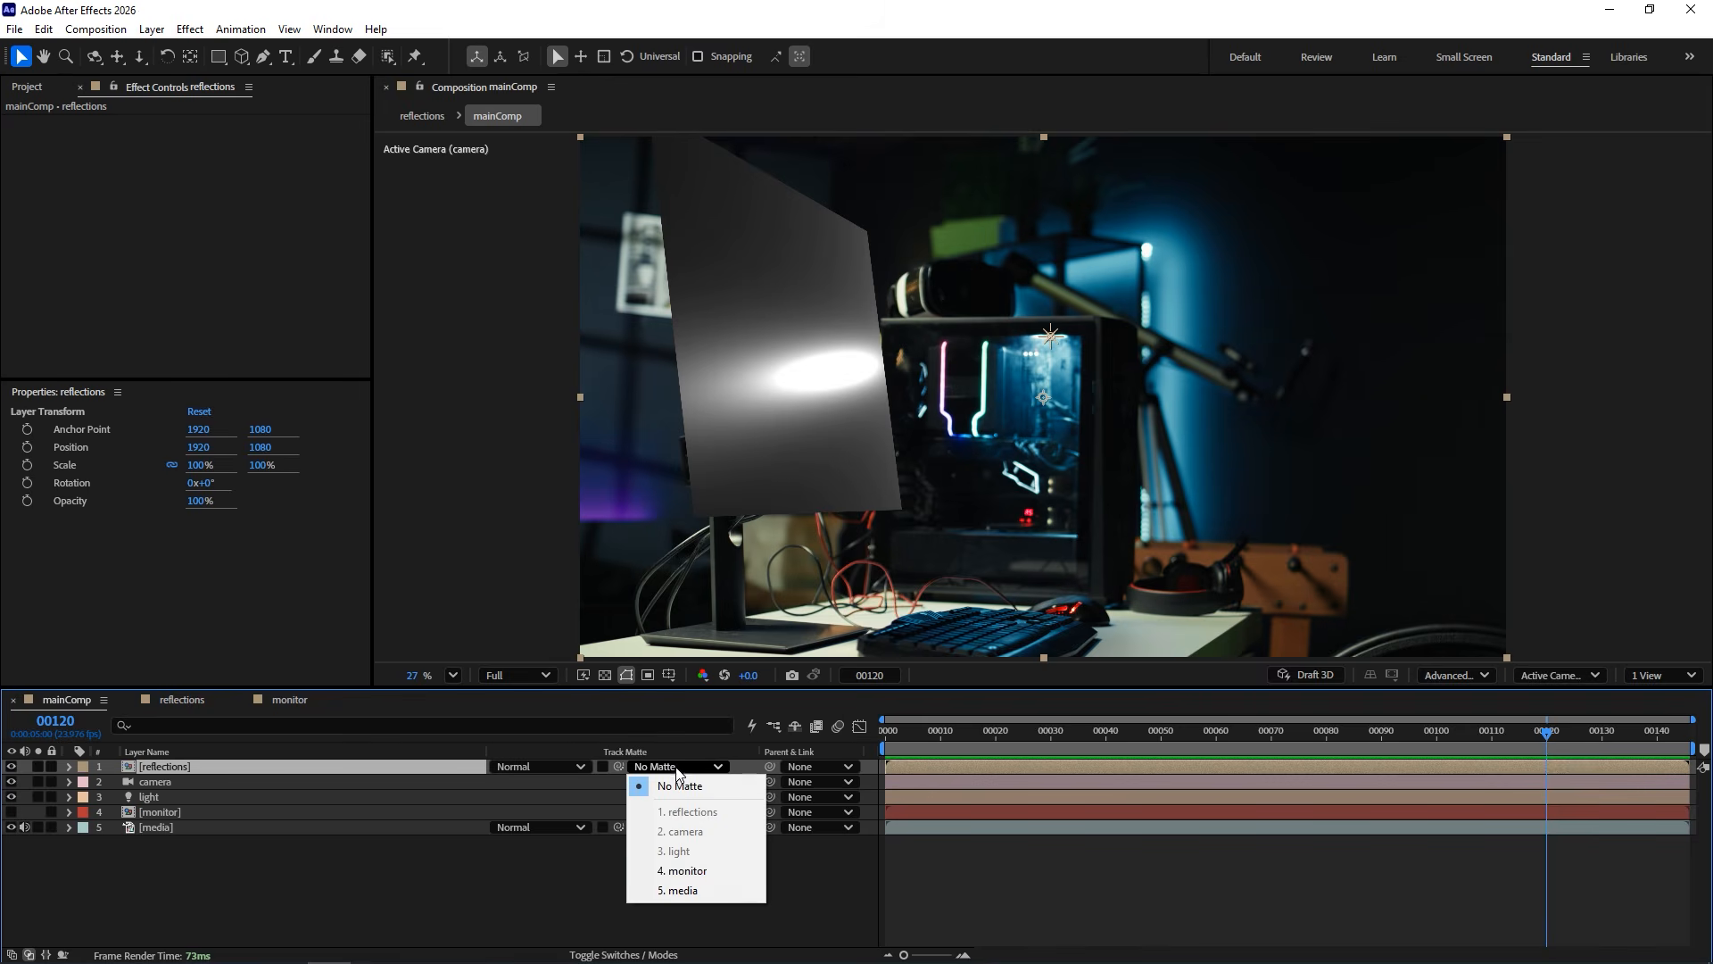
{"action": "left_click", "coordinate": [725, 873]}
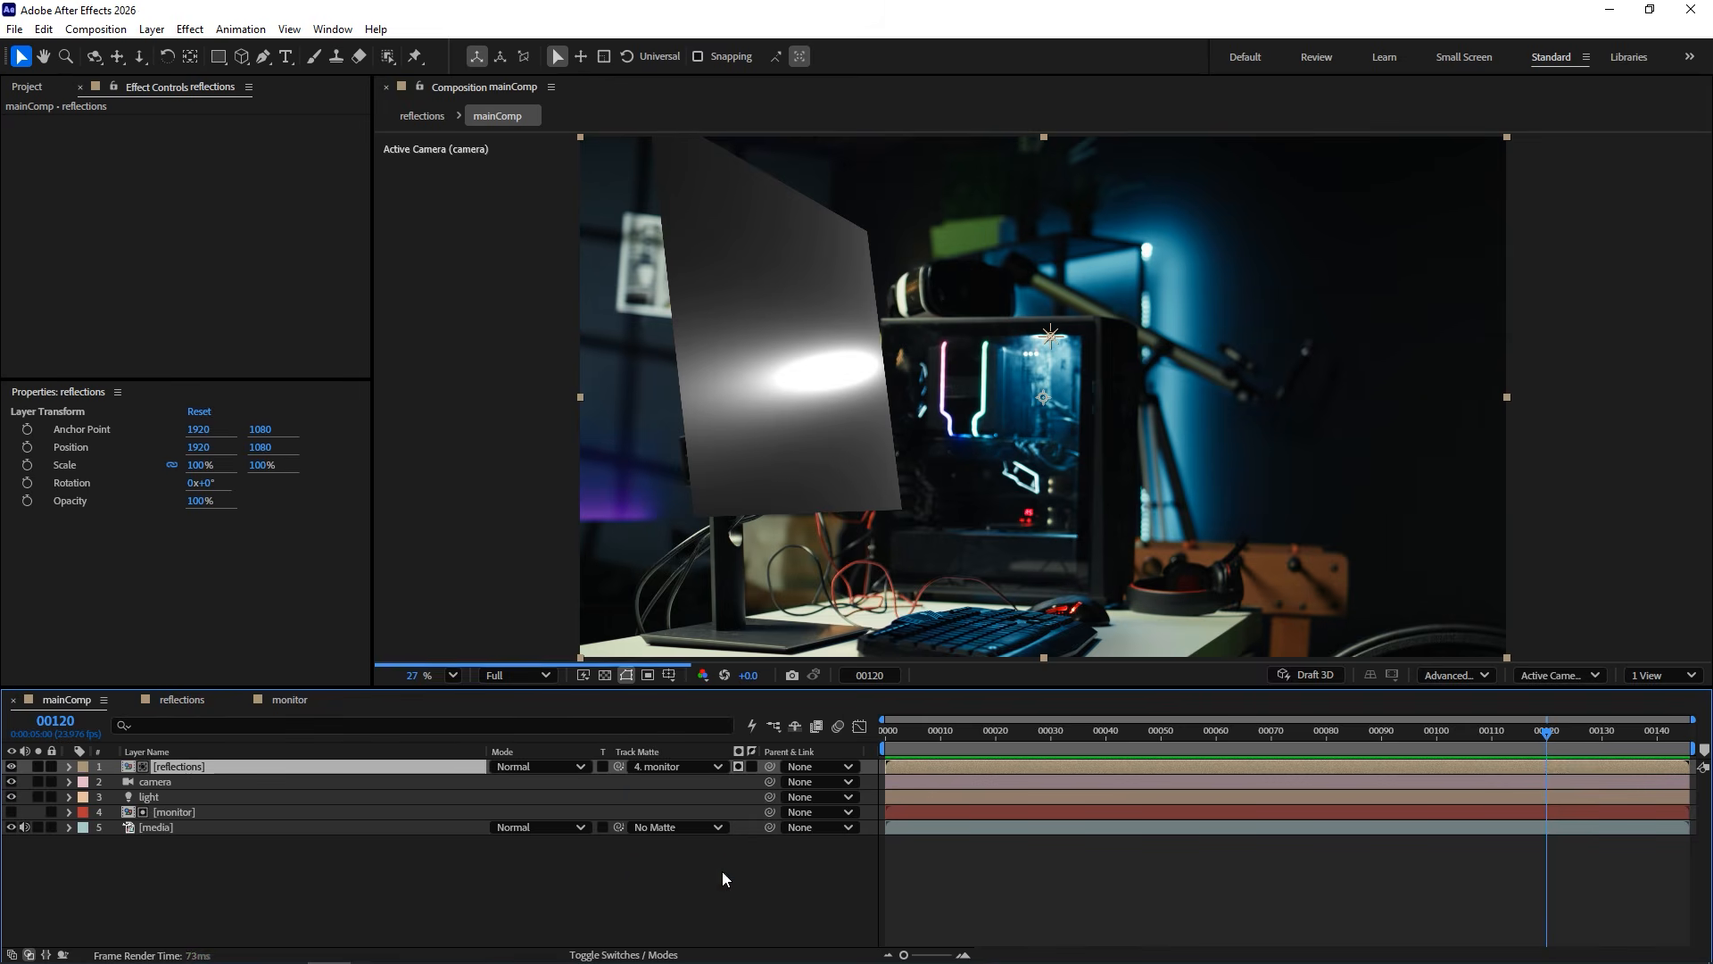
{"action": "left_click", "coordinate": [11, 812]}
{"action": "left_click", "coordinate": [535, 766]}
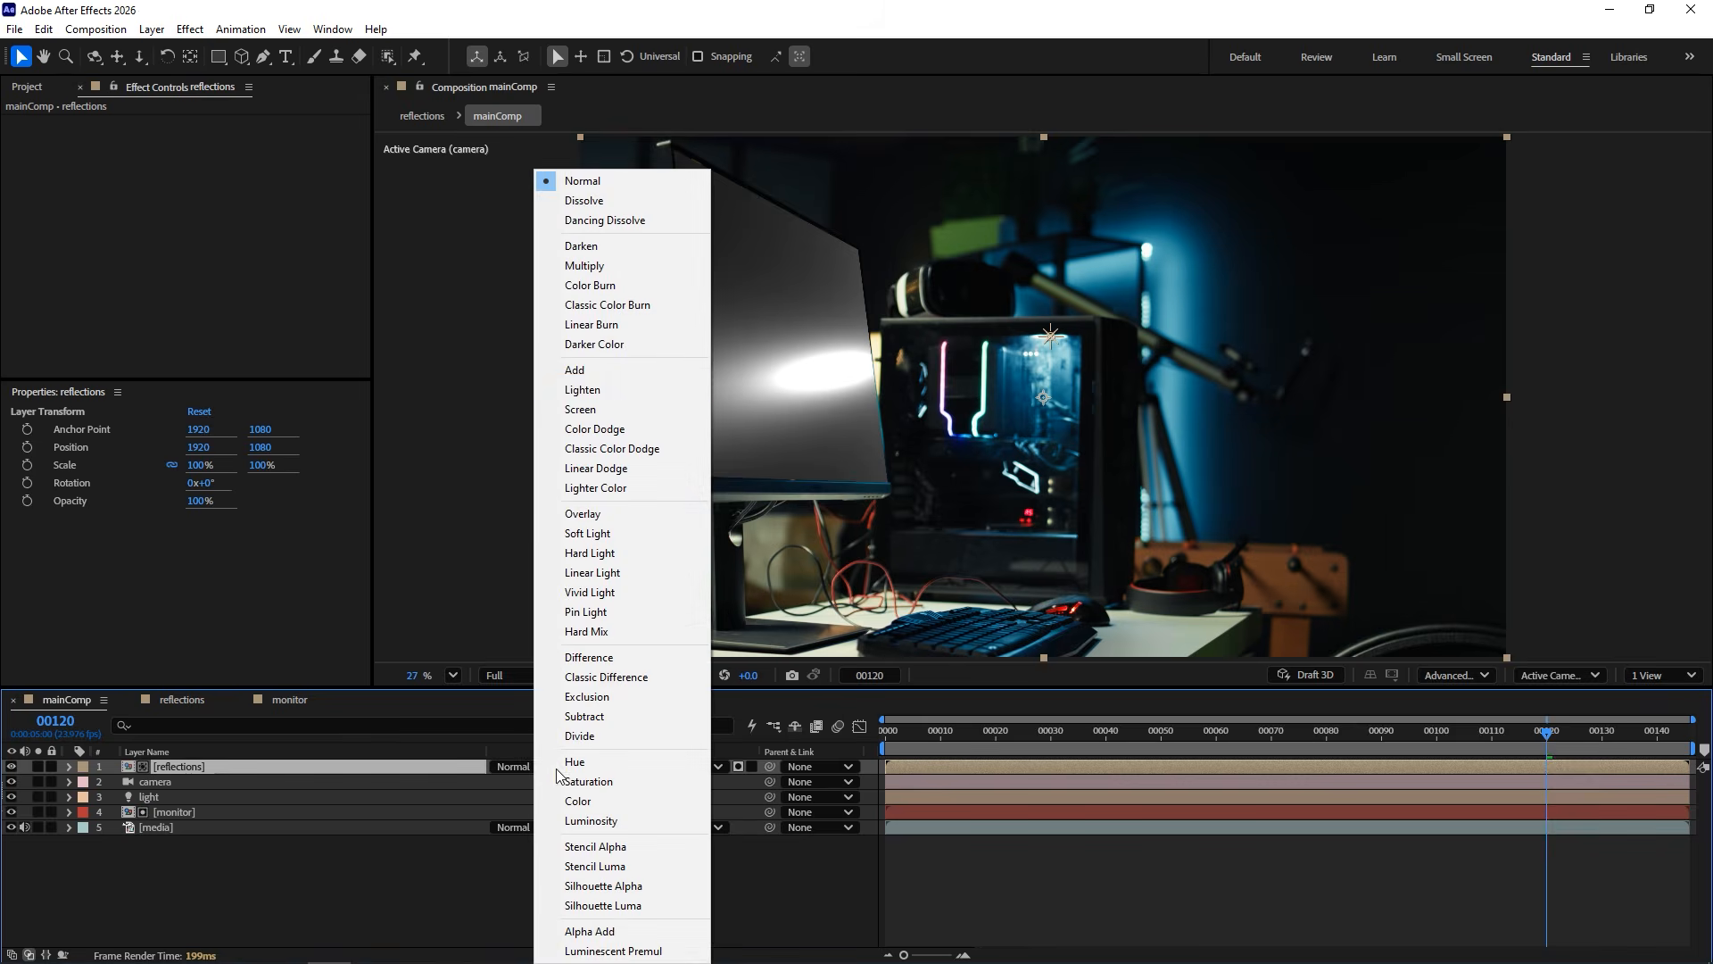
{"action": "left_click", "coordinate": [609, 384]}
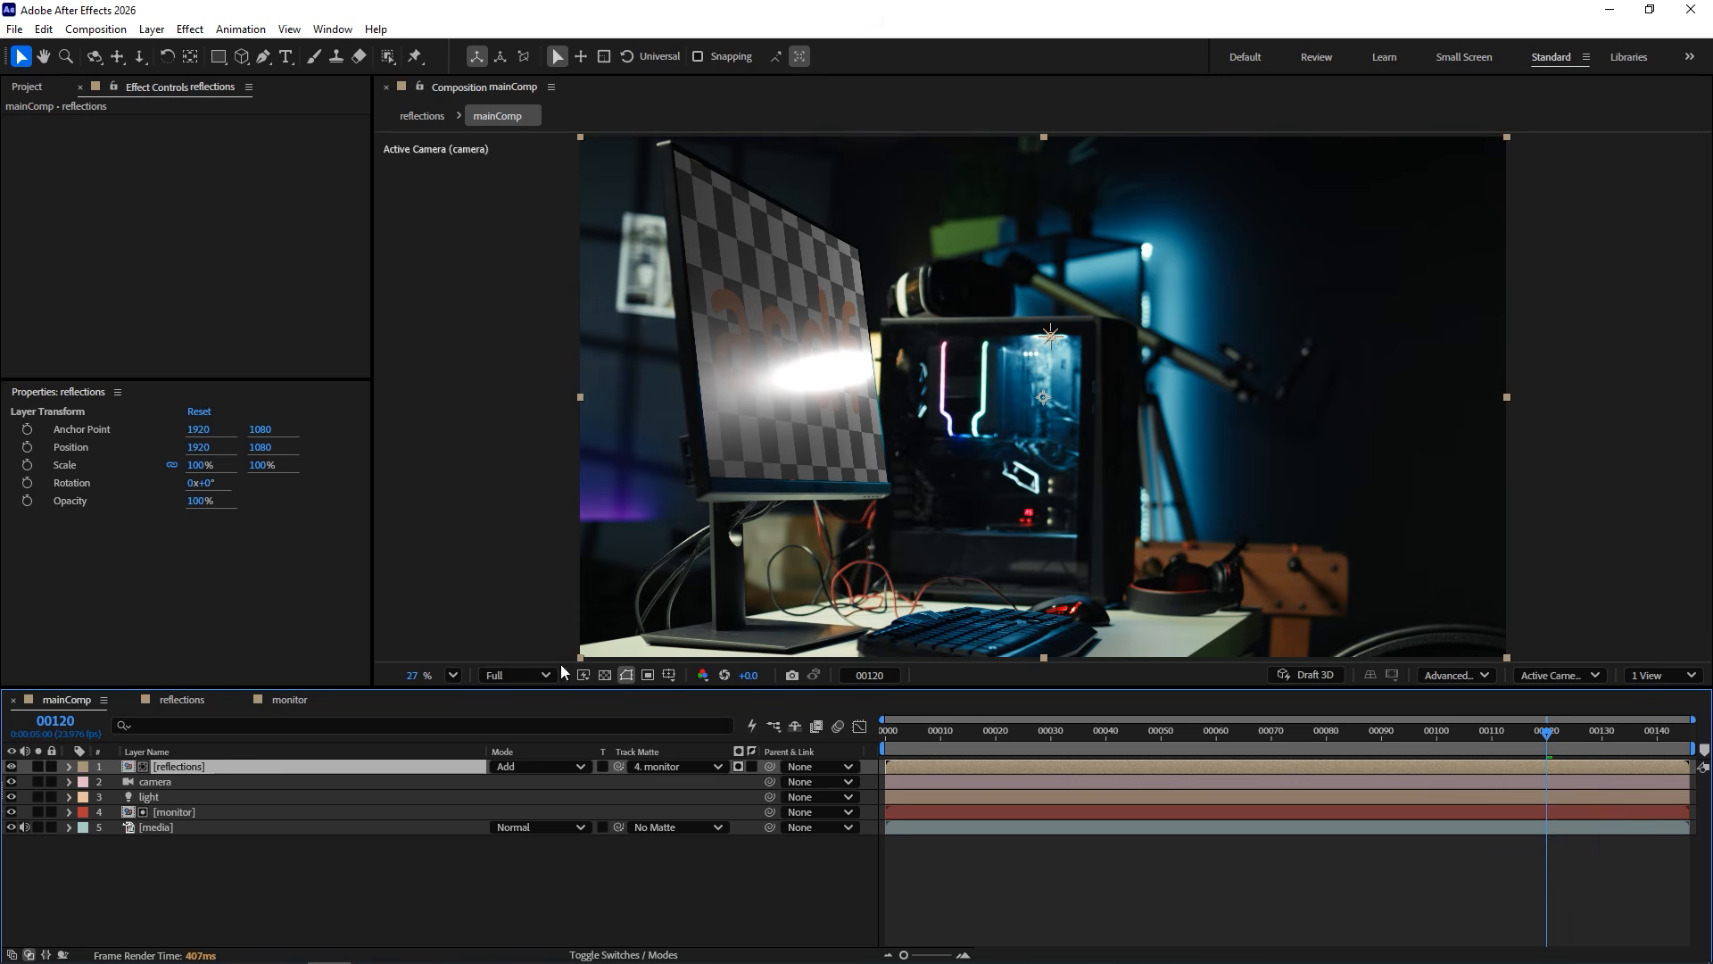
Change mainComp's 3D renderer to Classic 3D.
{"action": "key", "text": "ctrl+k"}
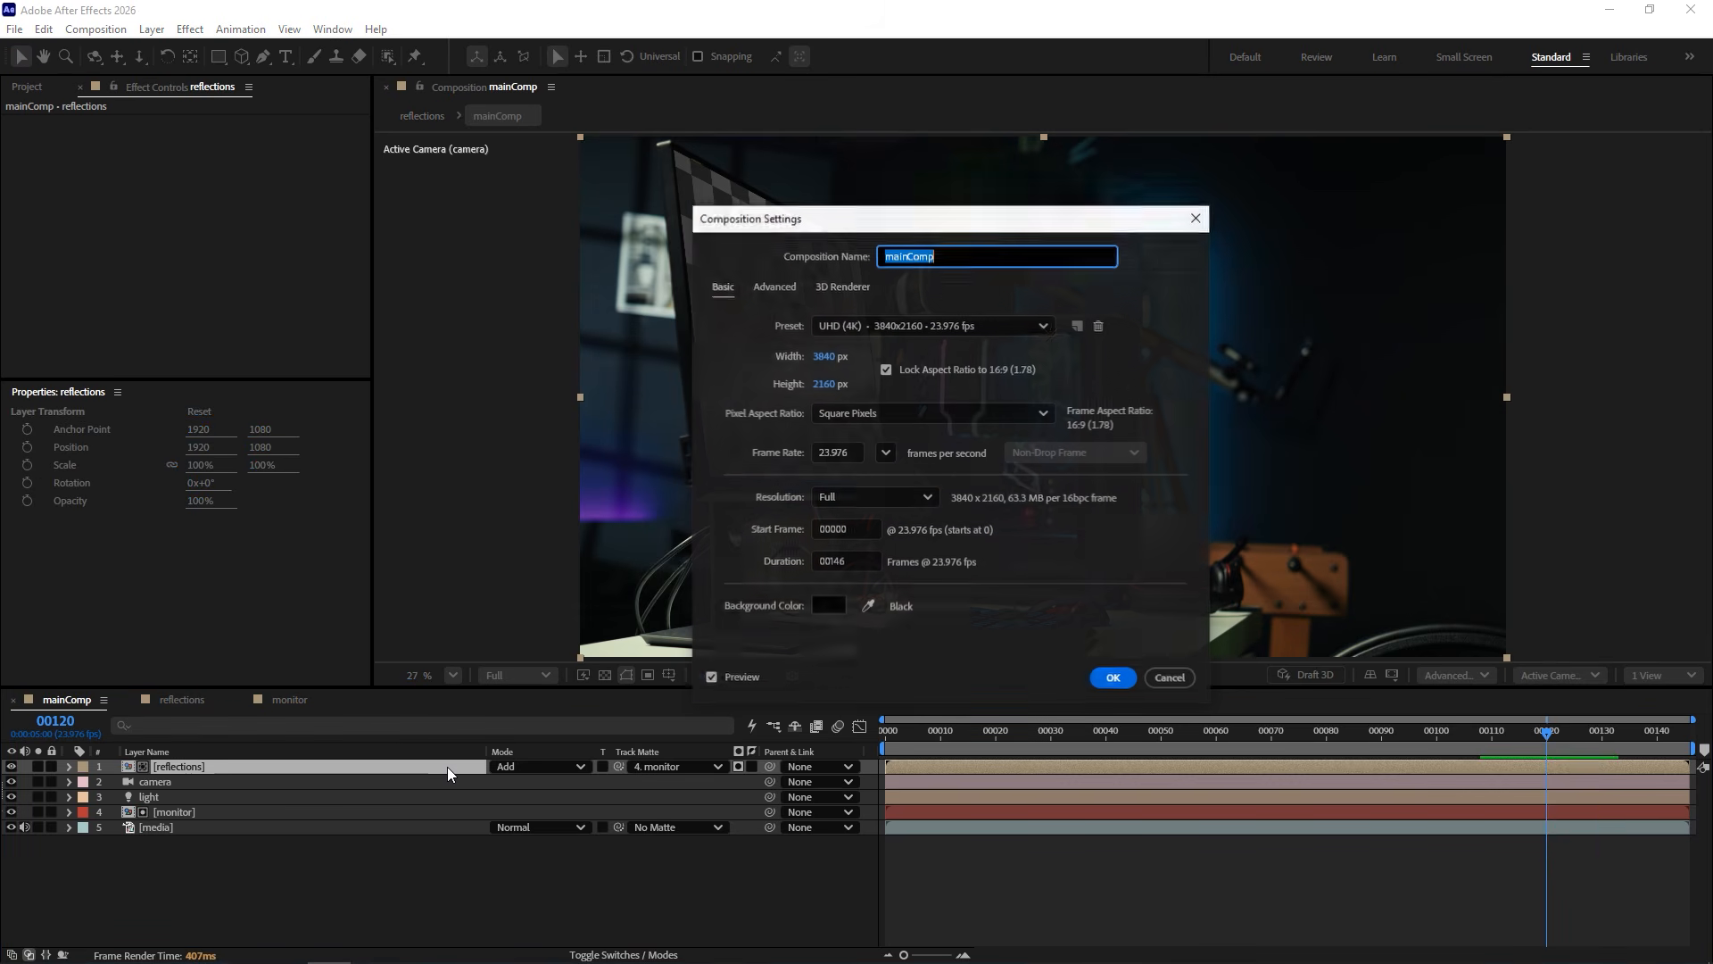
{"action": "left_click", "coordinate": [849, 288]}
{"action": "left_click", "coordinate": [870, 375]}
{"action": "left_click", "coordinate": [898, 409]}
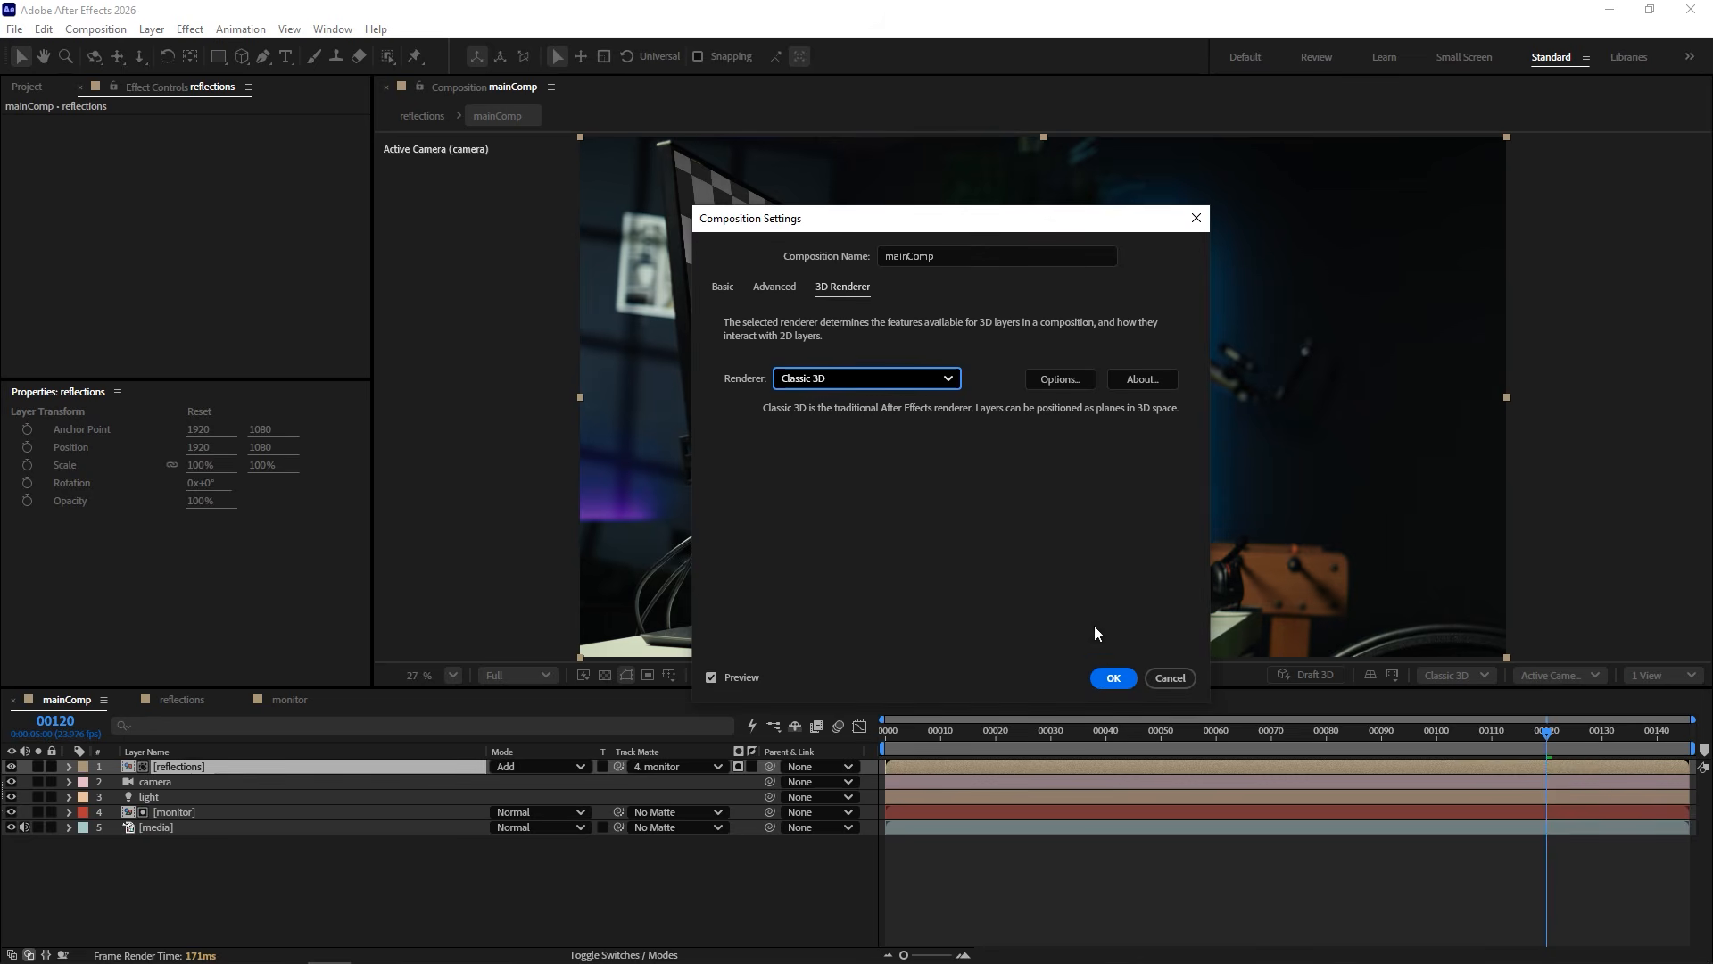
{"action": "left_click", "coordinate": [1112, 679]}
Check the renderer of the reflections composition, and in mainComp place the reflections layer directly above the monitor layer.
{"action": "left_click", "coordinate": [177, 700]}
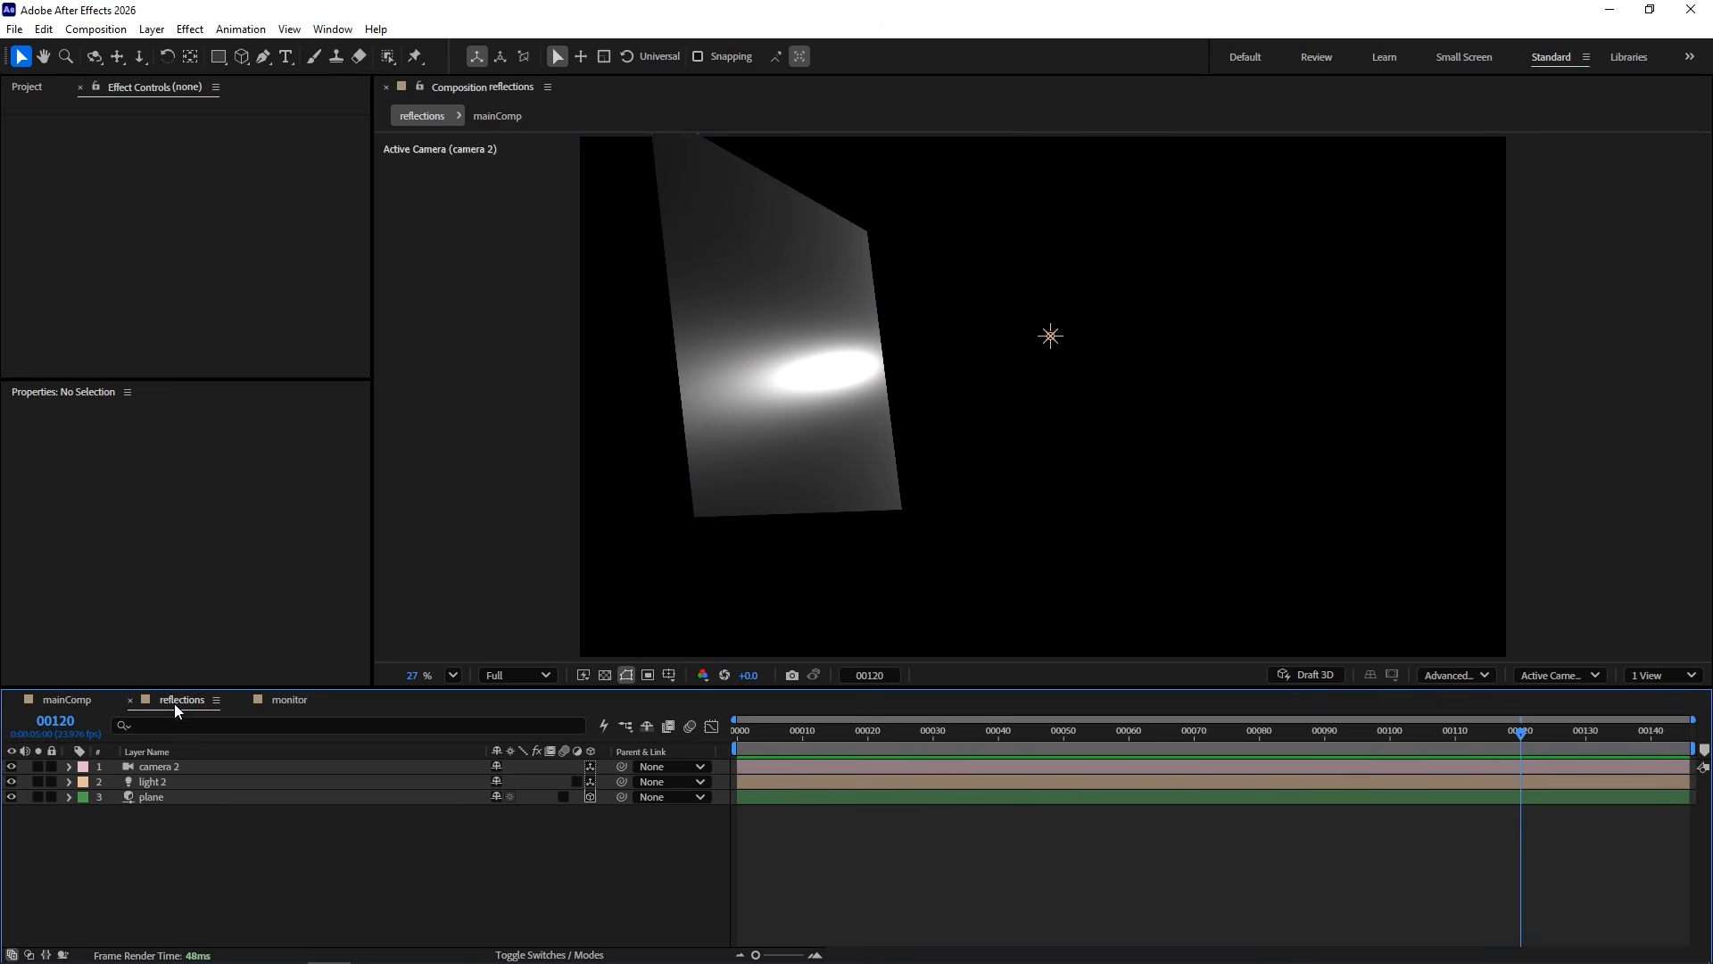
{"action": "left_click", "coordinate": [78, 700]}
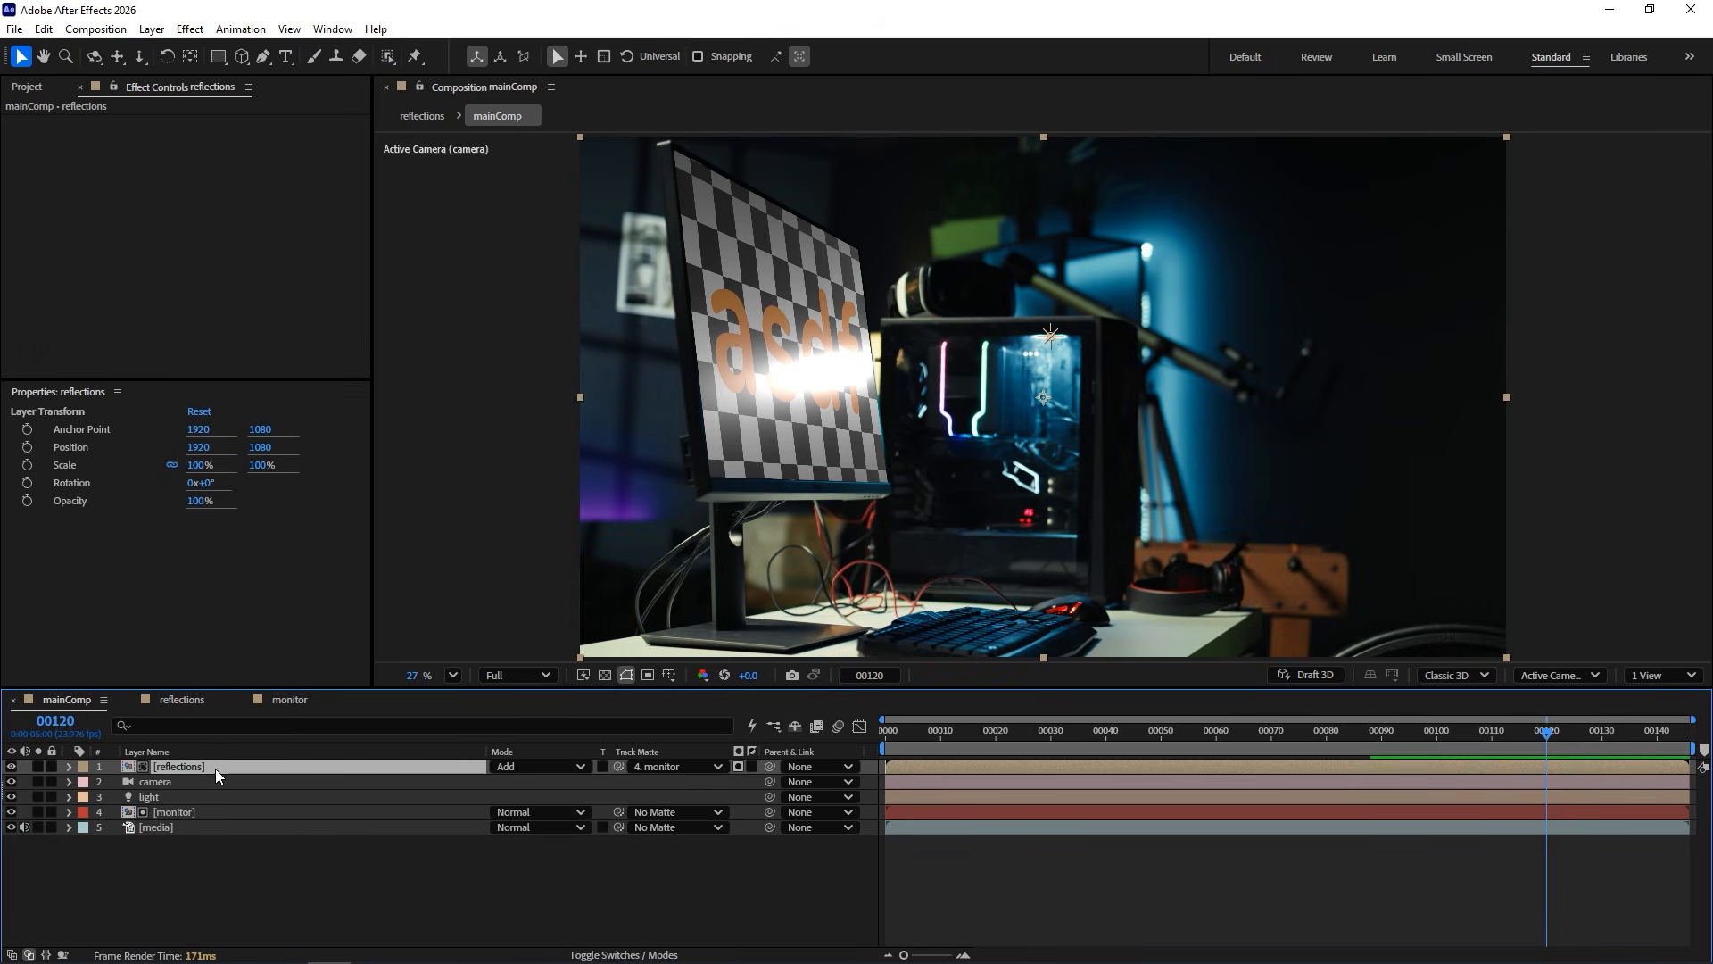
{"action": "left_click_drag", "start_coordinate": [332, 769], "coordinate": [329, 800]}
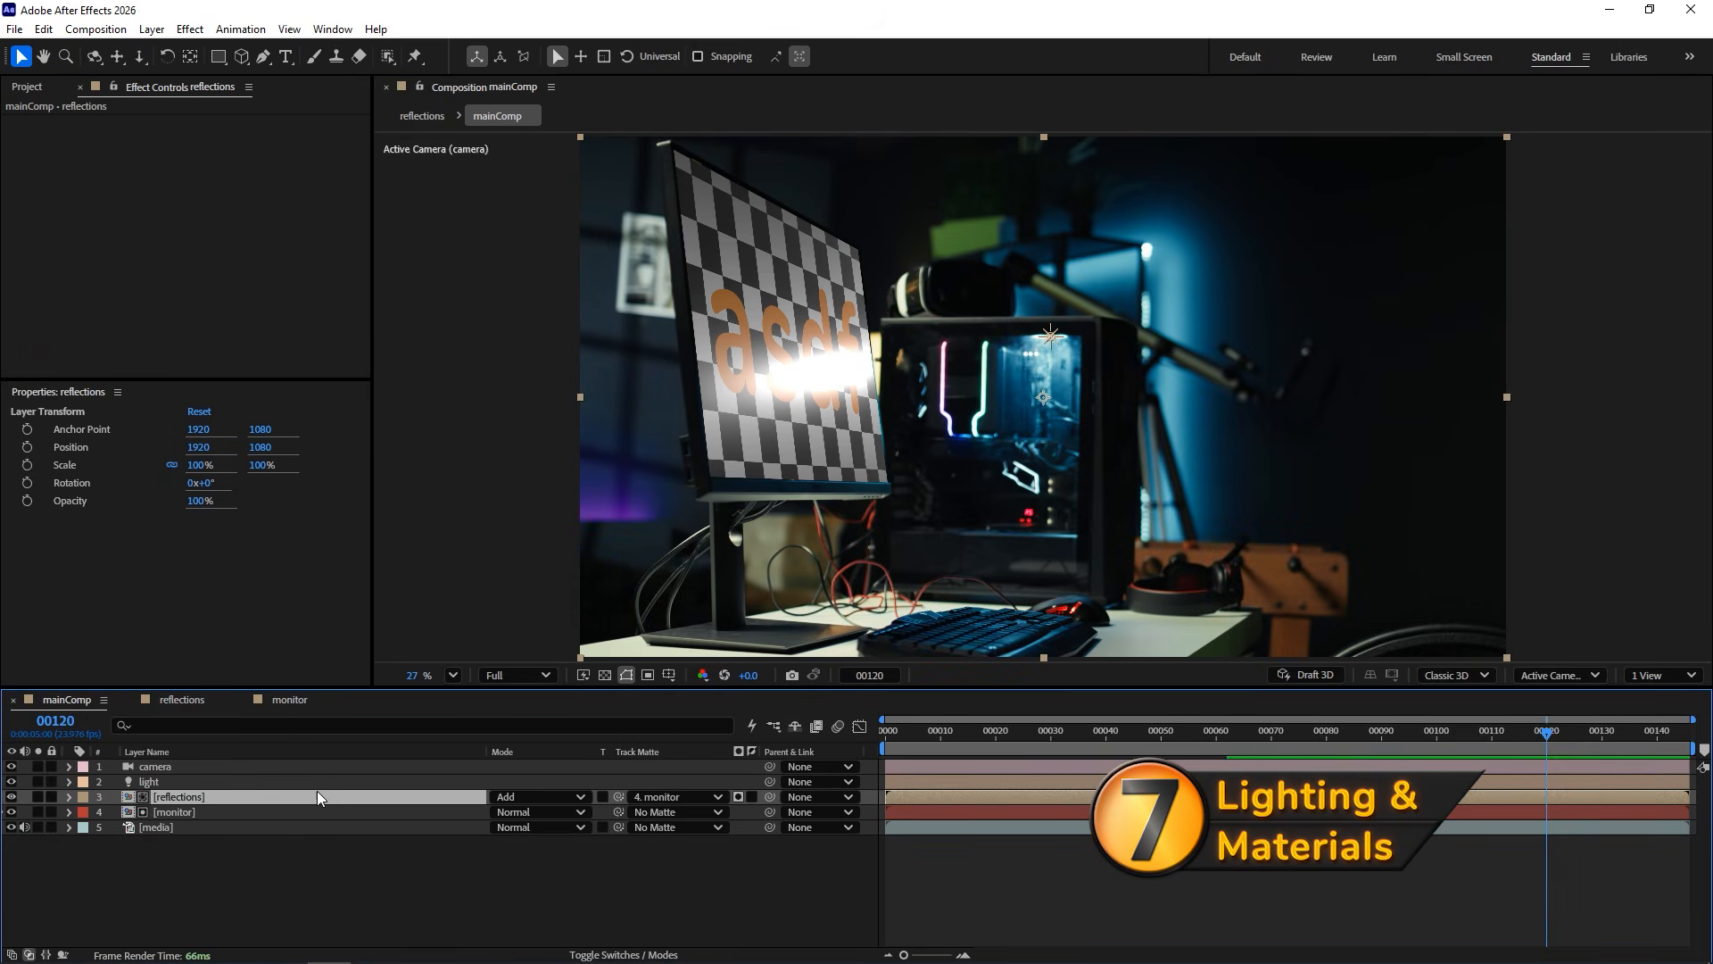
At frame 110, copy the media layer from mainComp to the bottom of the reflections composition and make it a guide layer.
{"action": "left_click", "coordinate": [184, 700]}
{"action": "left_click_drag", "start_coordinate": [1521, 731], "coordinate": [1456, 734]}
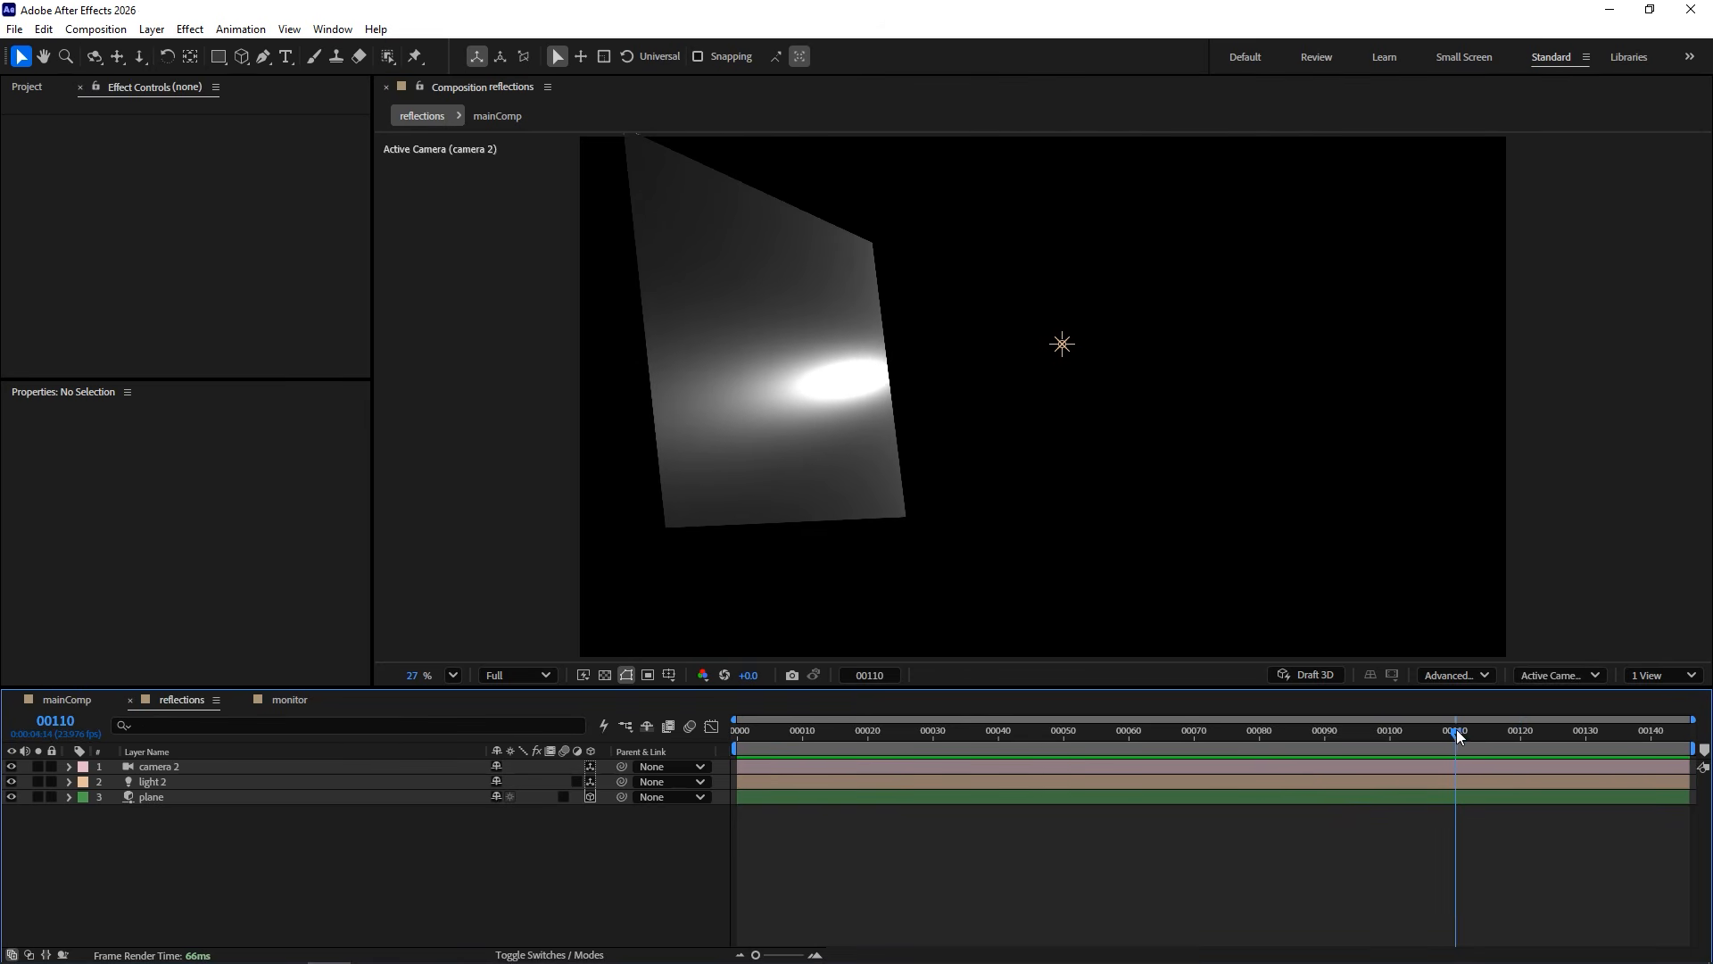
{"action": "left_click", "coordinate": [66, 699]}
{"action": "left_click", "coordinate": [168, 827]}
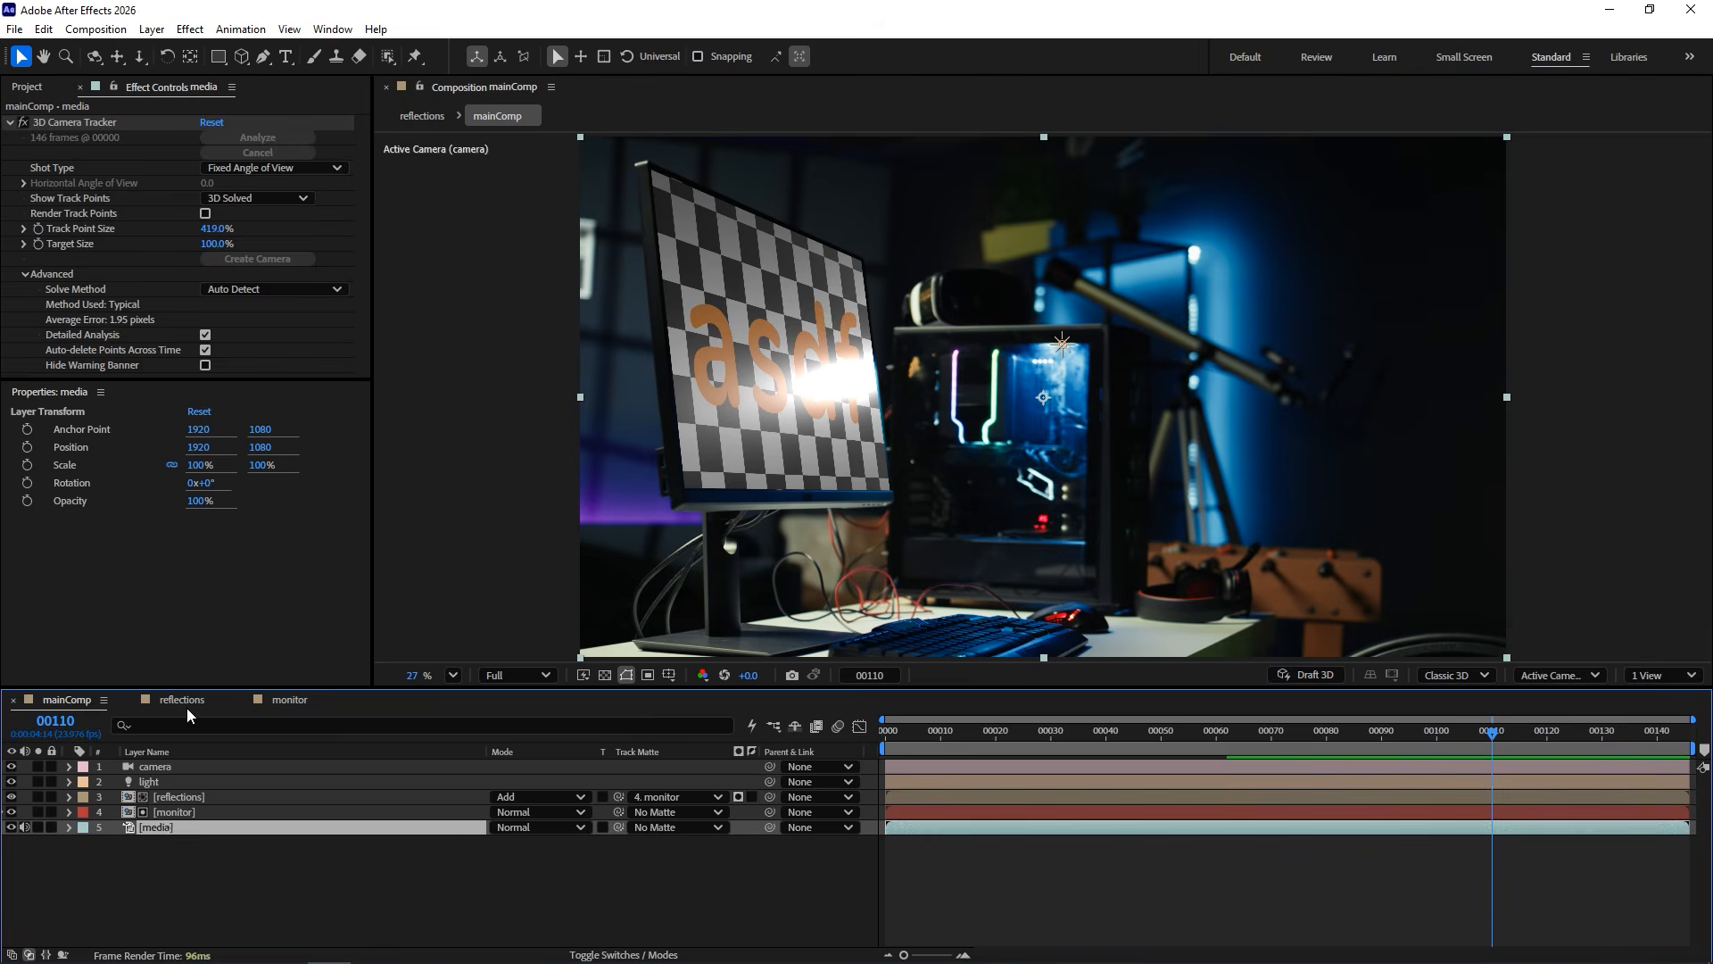
{"action": "left_click", "coordinate": [182, 699]}
{"action": "key", "text": "ctrl+v"}
{"action": "left_click_drag", "start_coordinate": [169, 767], "coordinate": [174, 817]}
{"action": "right_click", "coordinate": [174, 817]}
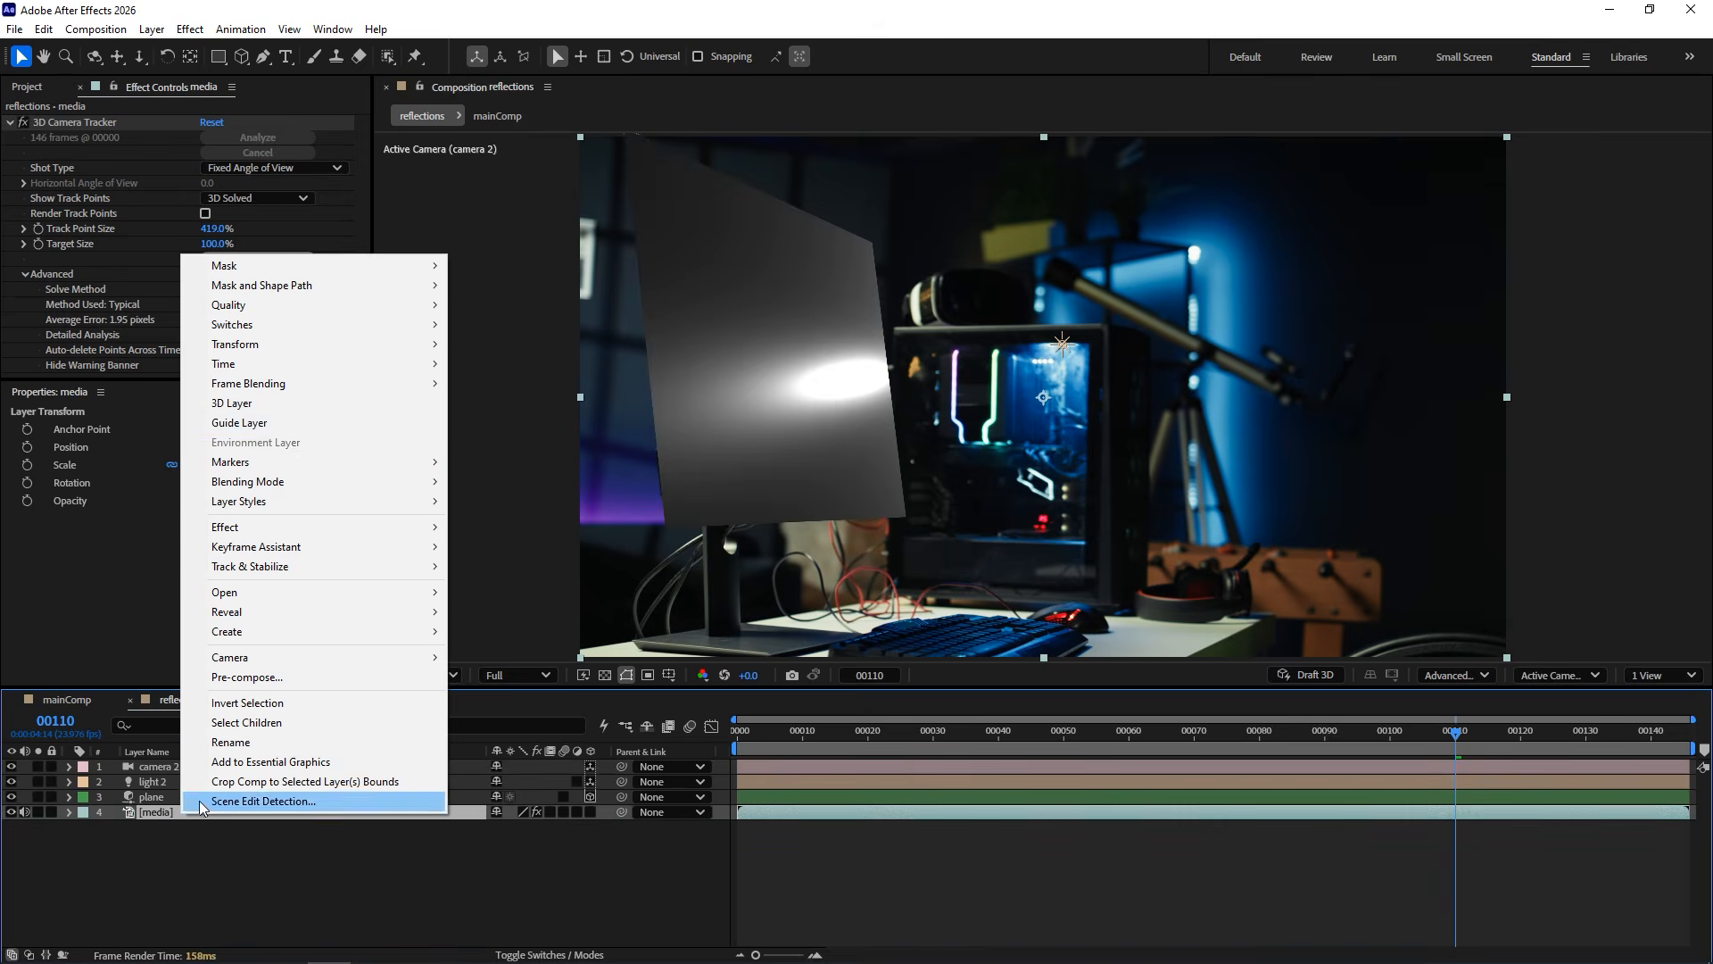
{"action": "left_click", "coordinate": [287, 426]}
Scale the plane uniformly to 77% and bring up its material settings.
{"action": "left_click", "coordinate": [186, 797]}
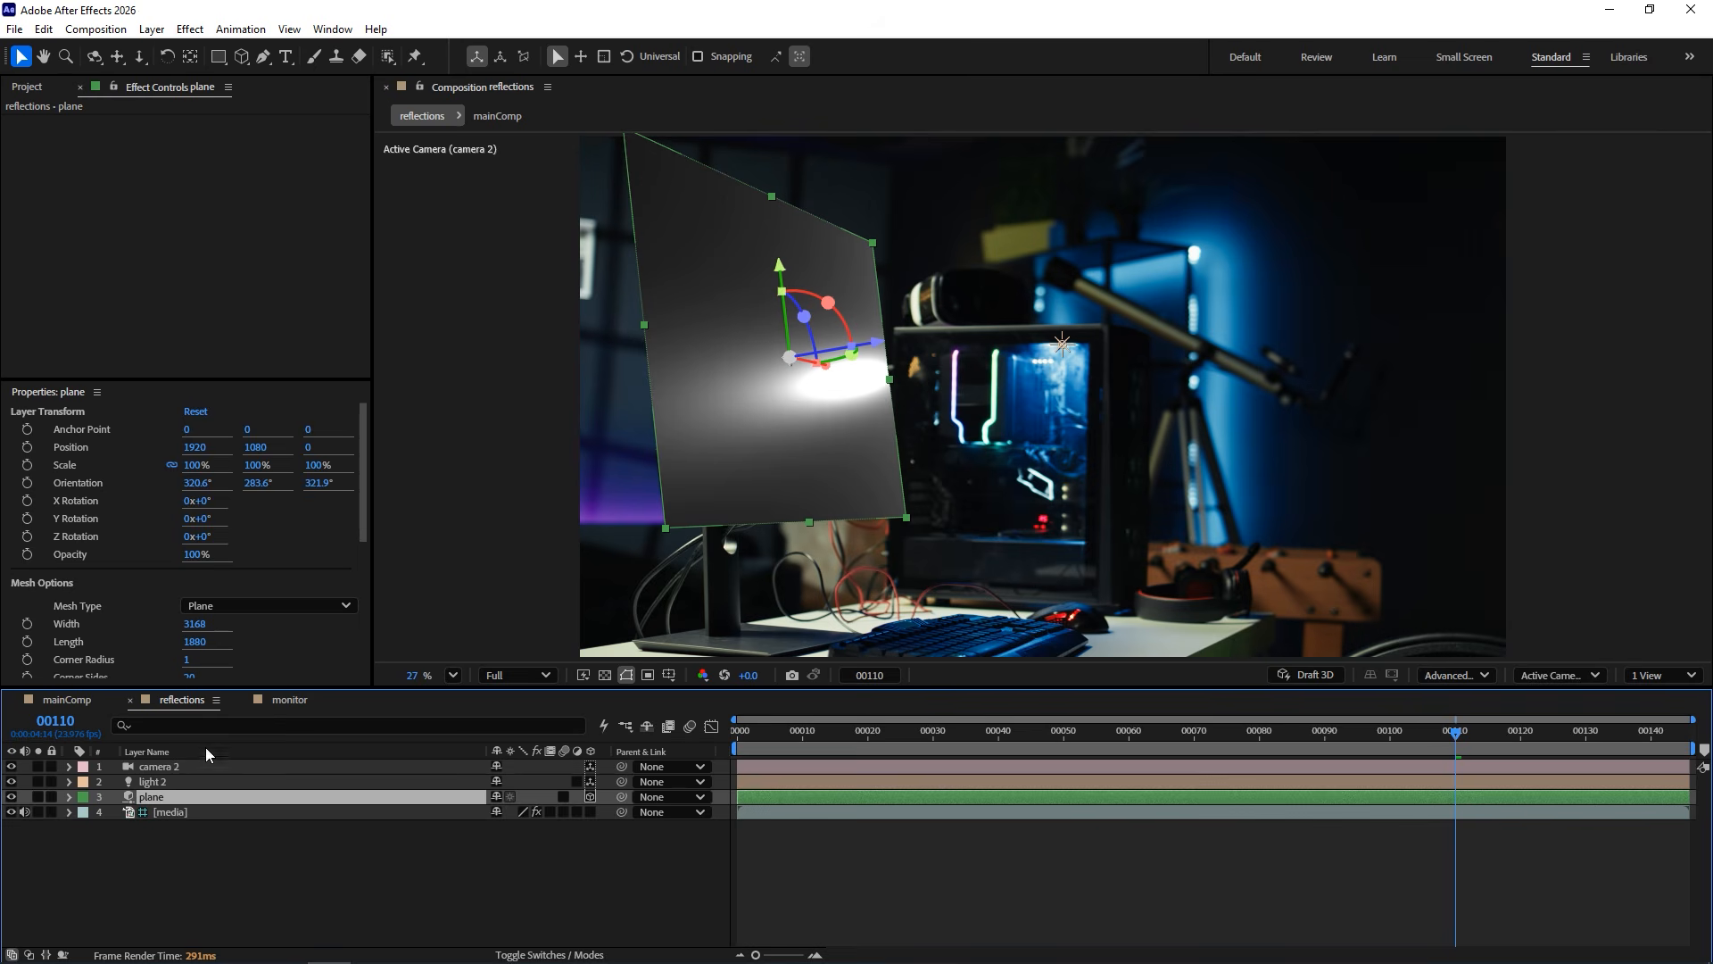
{"action": "left_click_drag", "start_coordinate": [194, 465], "coordinate": [166, 465]}
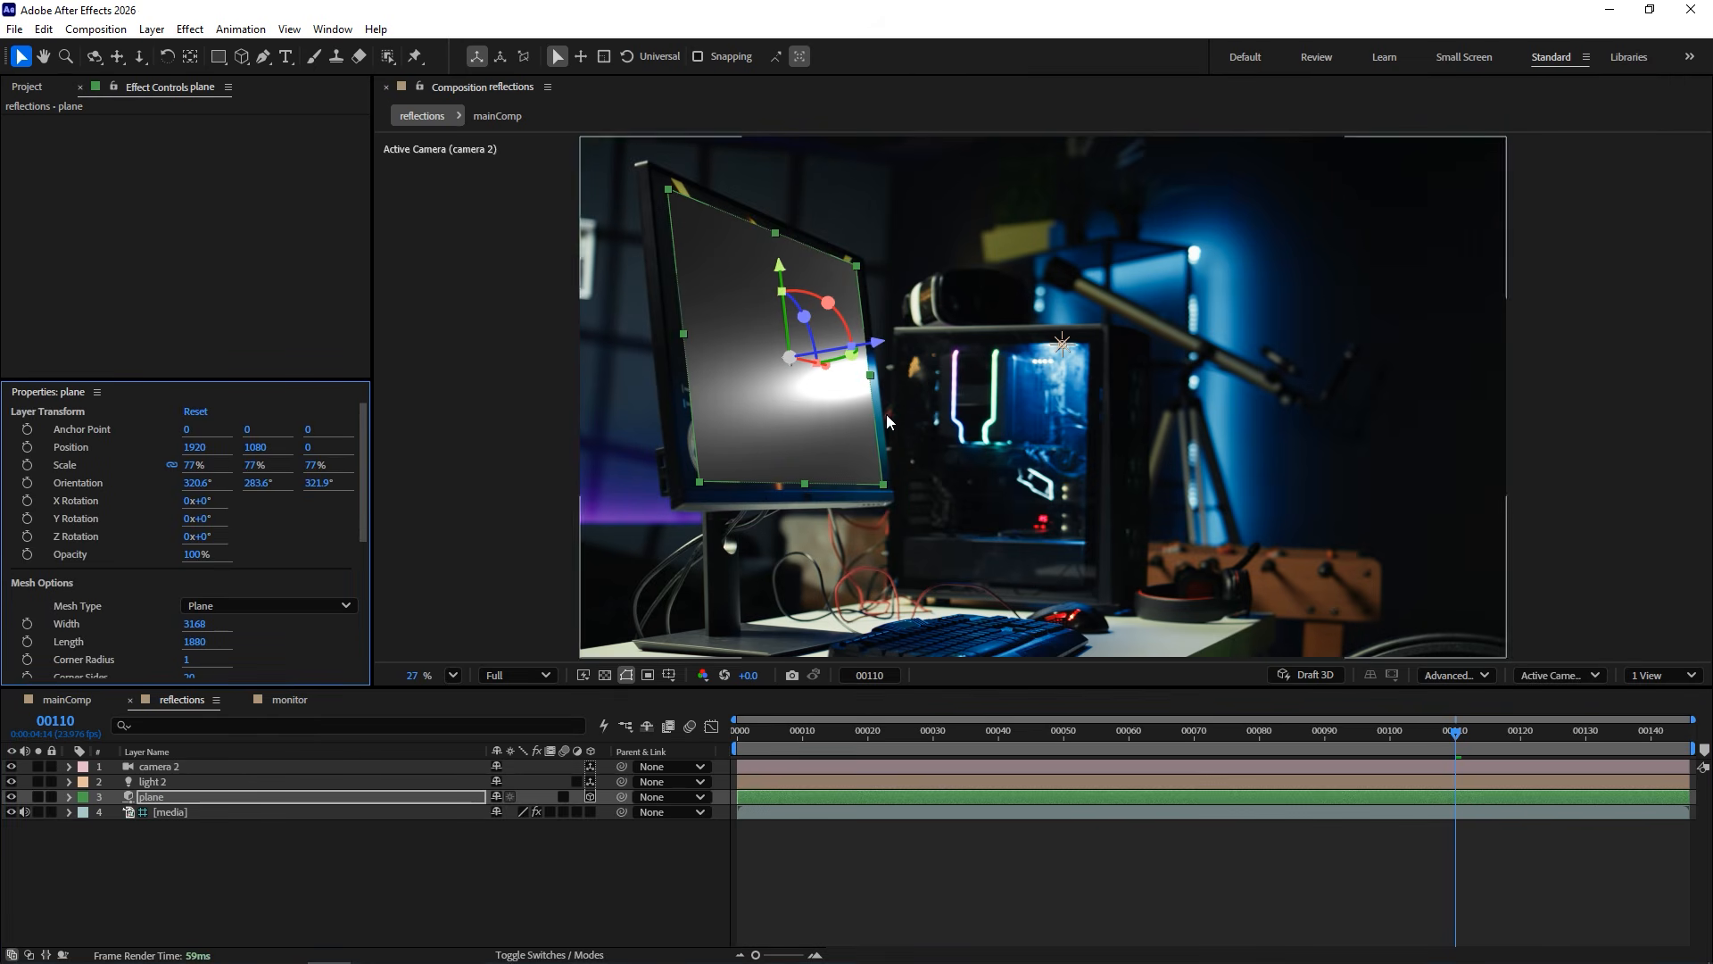
{"action": "left_click_drag", "start_coordinate": [360, 418], "coordinate": [367, 582]}
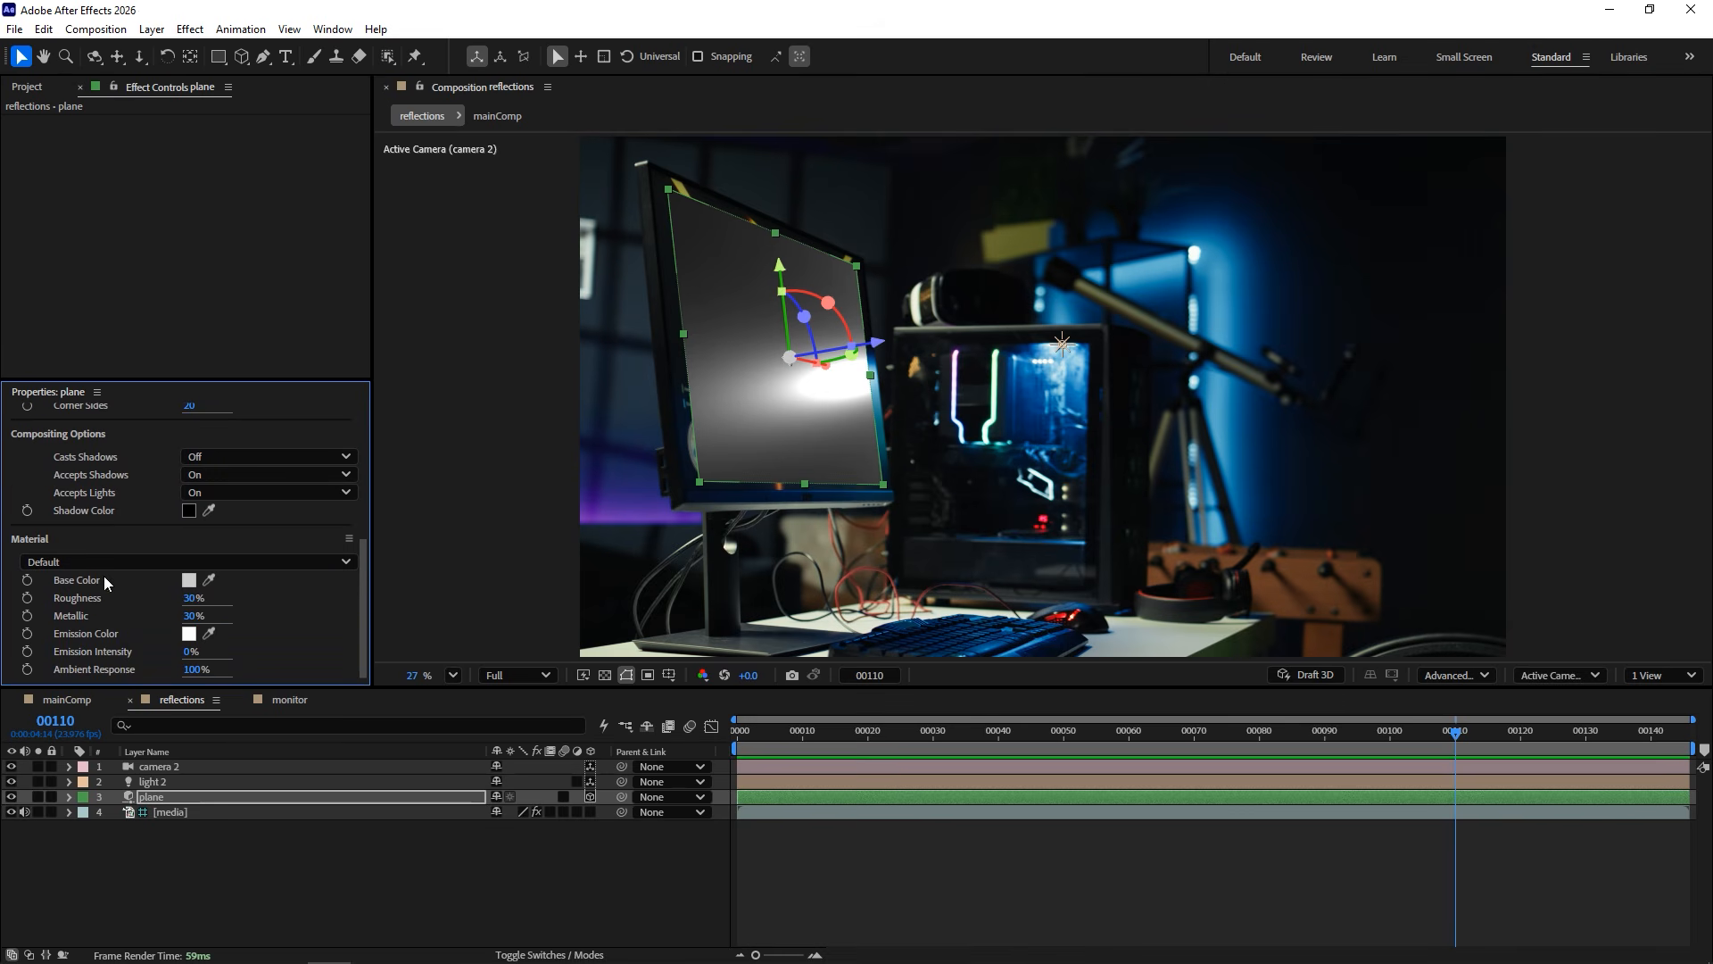
Animate light 2's color, starting with a magenta keyframe at frame 0.
{"action": "left_click", "coordinate": [162, 780]}
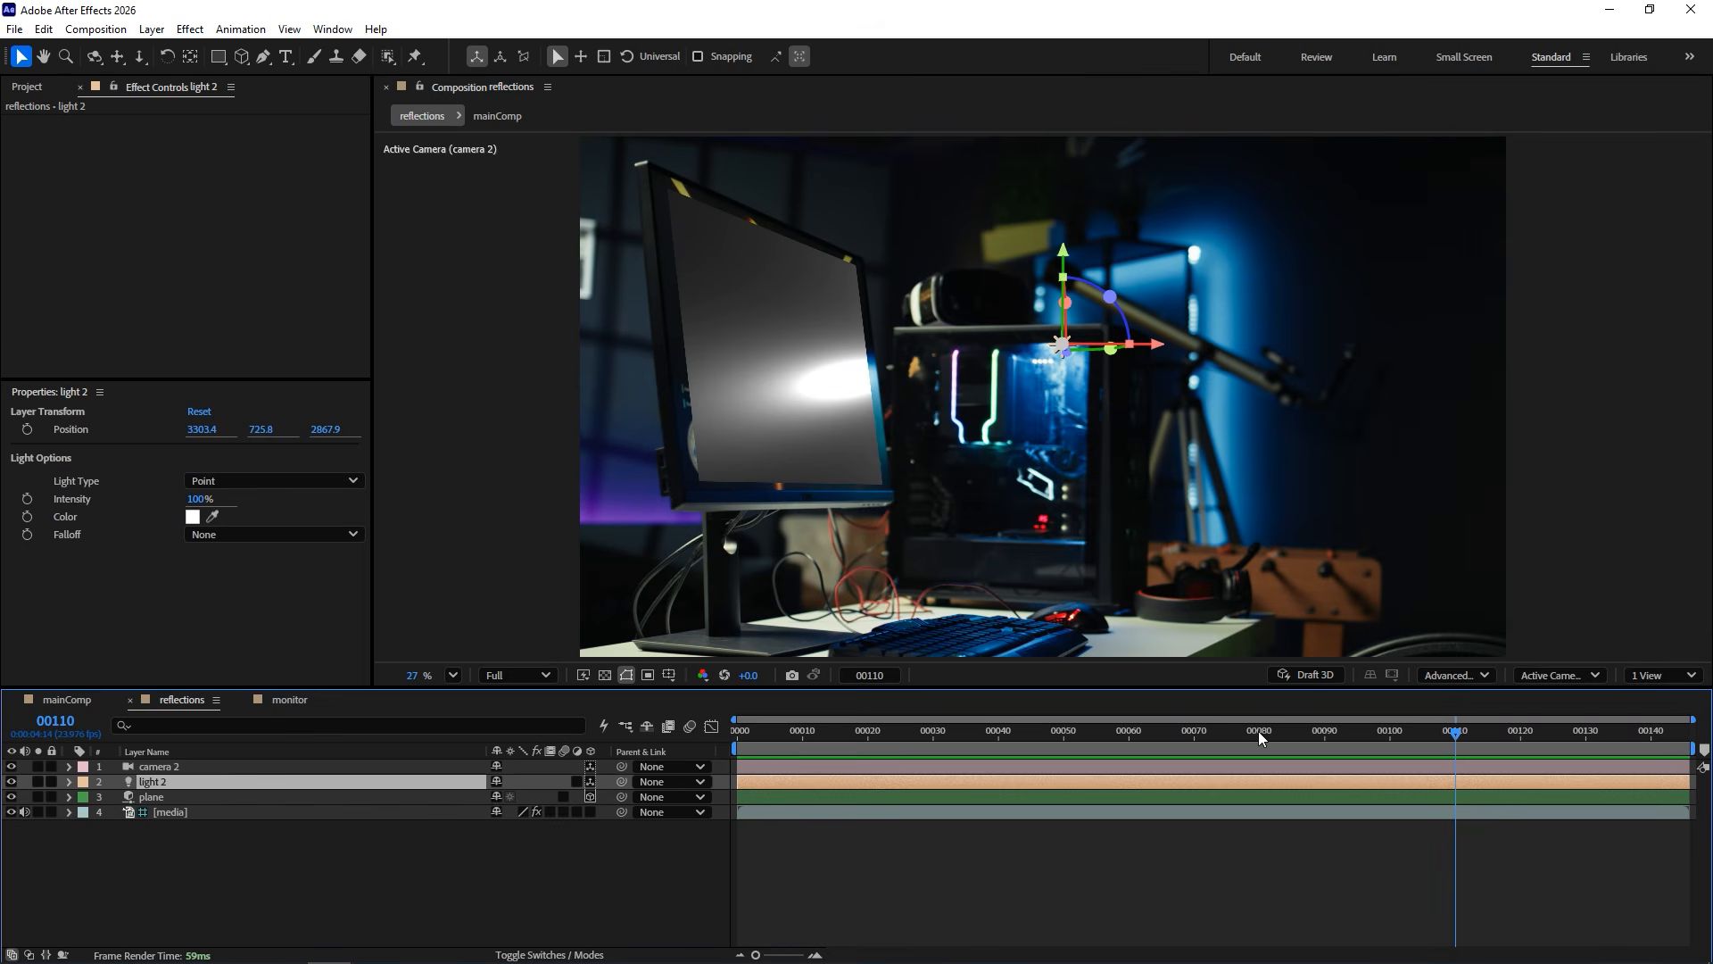
{"action": "left_click_drag", "start_coordinate": [1446, 734], "coordinate": [714, 724]}
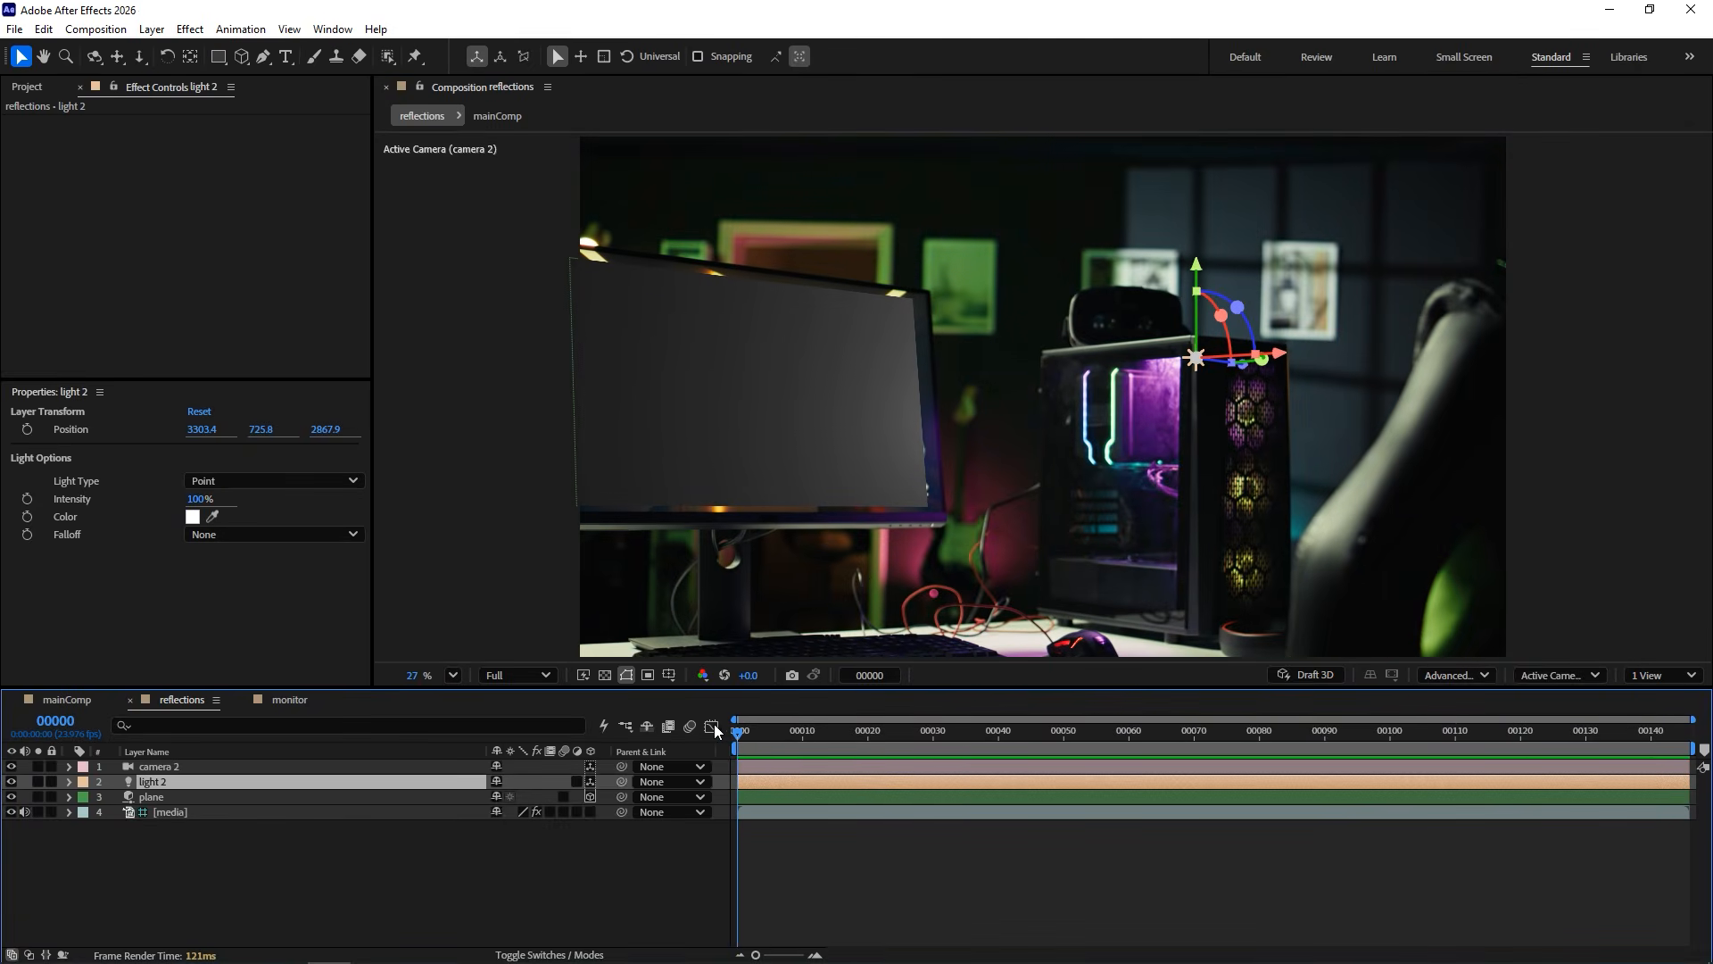
{"action": "left_click", "coordinate": [26, 517]}
{"action": "left_click", "coordinate": [502, 813]}
{"action": "left_click", "coordinate": [1208, 582]}
{"action": "left_click", "coordinate": [1119, 548]}
{"action": "left_click", "coordinate": [1342, 547]}
Add a blue color keyframe to light 2 at about frame 34.
{"action": "left_click_drag", "start_coordinate": [1000, 732], "coordinate": [960, 731]}
{"action": "left_click", "coordinate": [502, 813]}
{"action": "left_click", "coordinate": [1218, 621]}
{"action": "left_click", "coordinate": [1342, 548]}
Duplicate light 2's blue color keyframe at about frame 100 and add a green one near the end, at about frame 145.
{"action": "left_click_drag", "start_coordinate": [1242, 736], "coordinate": [1455, 734]}
{"action": "key", "text": "ctrl+c"}
{"action": "key", "text": "ctrl+v"}
{"action": "left_click", "coordinate": [502, 813]}
{"action": "left_click", "coordinate": [1218, 680]}
{"action": "left_click", "coordinate": [1348, 553]}
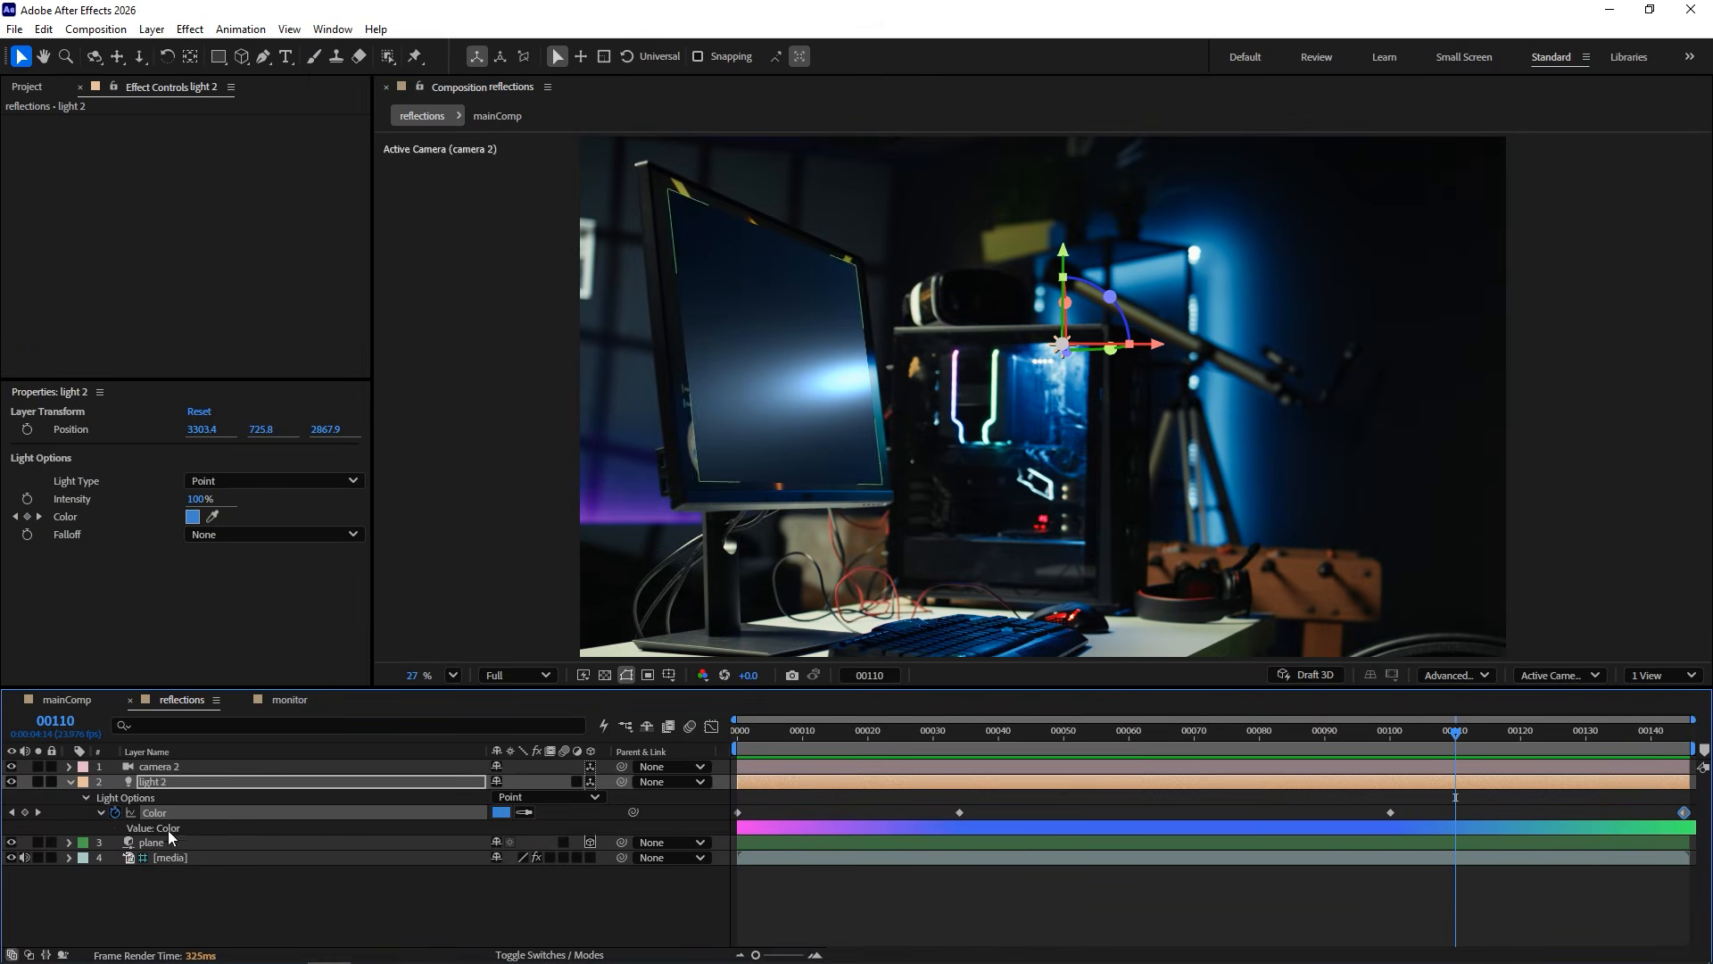
{"action": "left_click", "coordinate": [69, 781]}
Look at the plane's available materials and the Metal Grill page on Adobe Substance 3D Community Assets, keeping the Default material.
{"action": "left_click", "coordinate": [151, 796]}
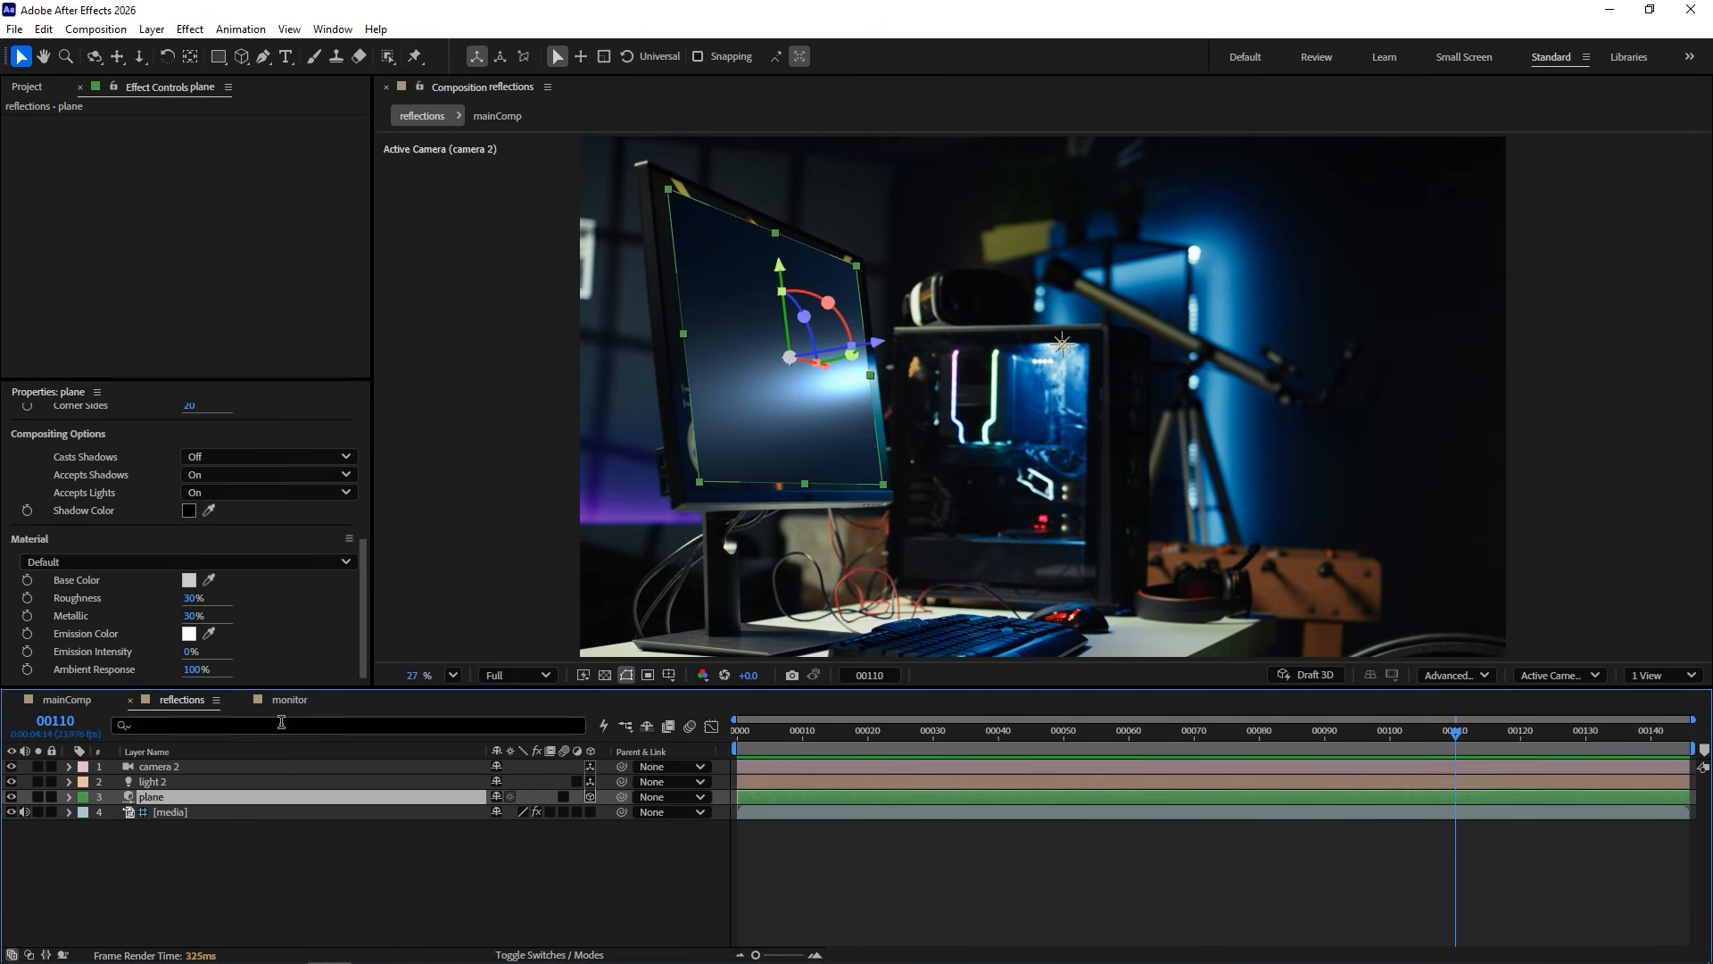
{"action": "left_click", "coordinate": [345, 562]}
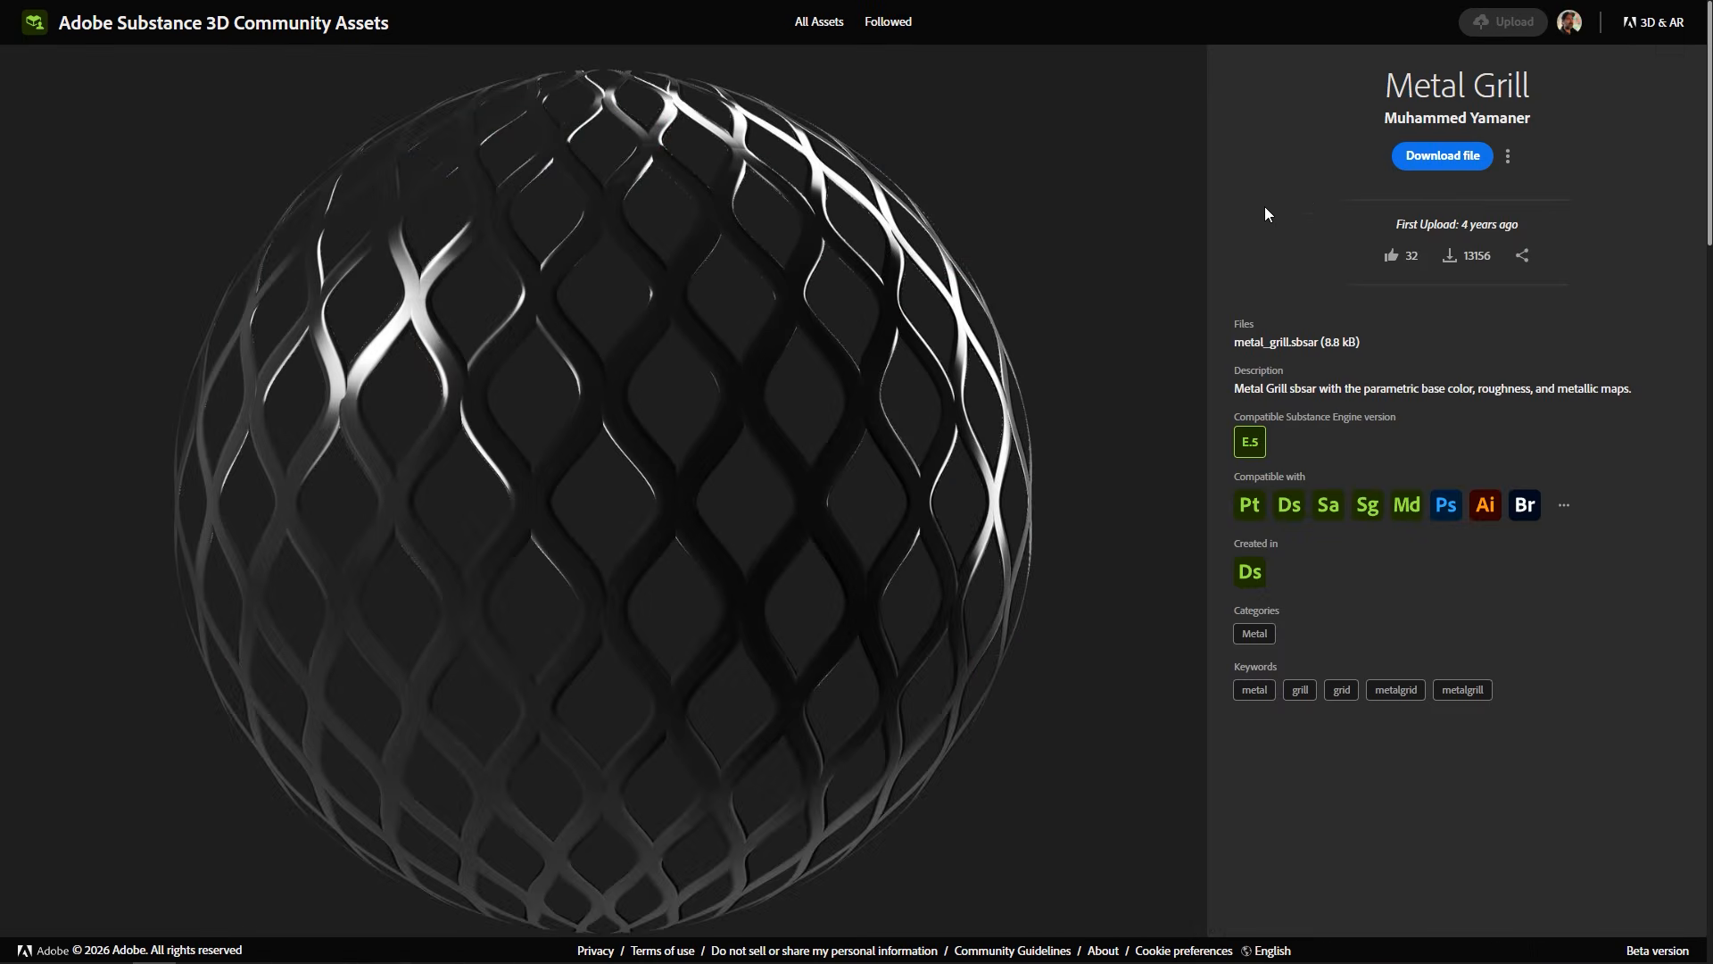
{"action": "left_click", "coordinate": [1409, 166]}
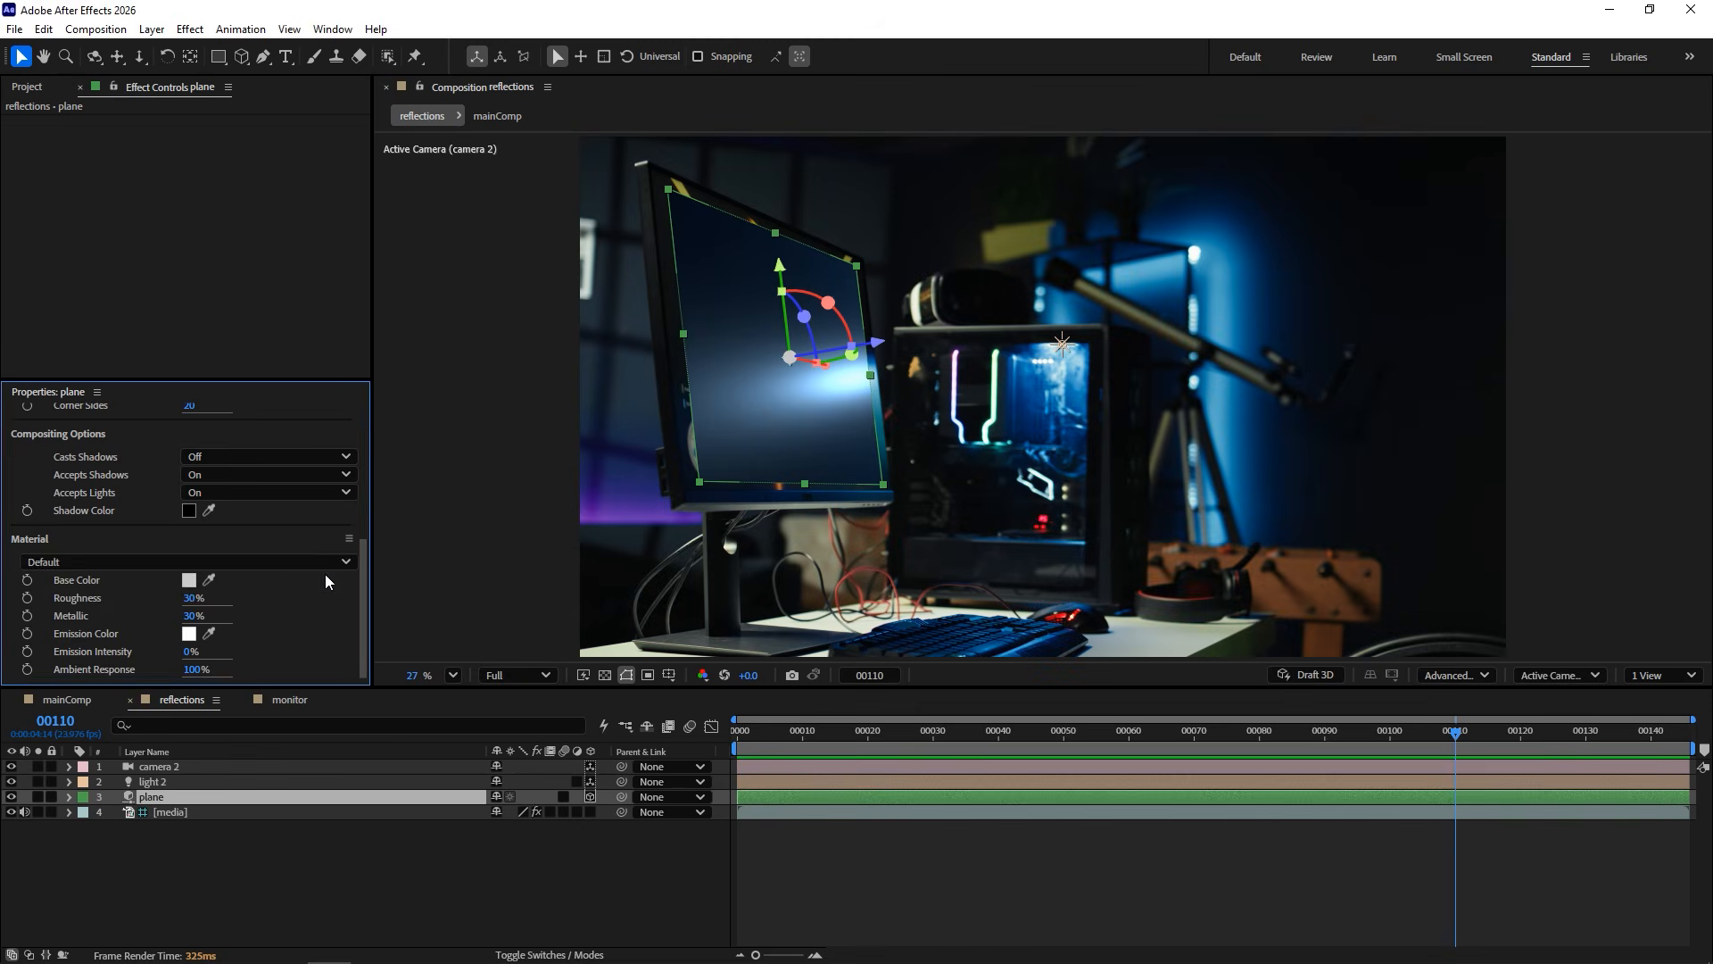
{"action": "left_click", "coordinate": [336, 560]}
{"action": "left_click", "coordinate": [303, 591]}
{"action": "left_click", "coordinate": [344, 562]}
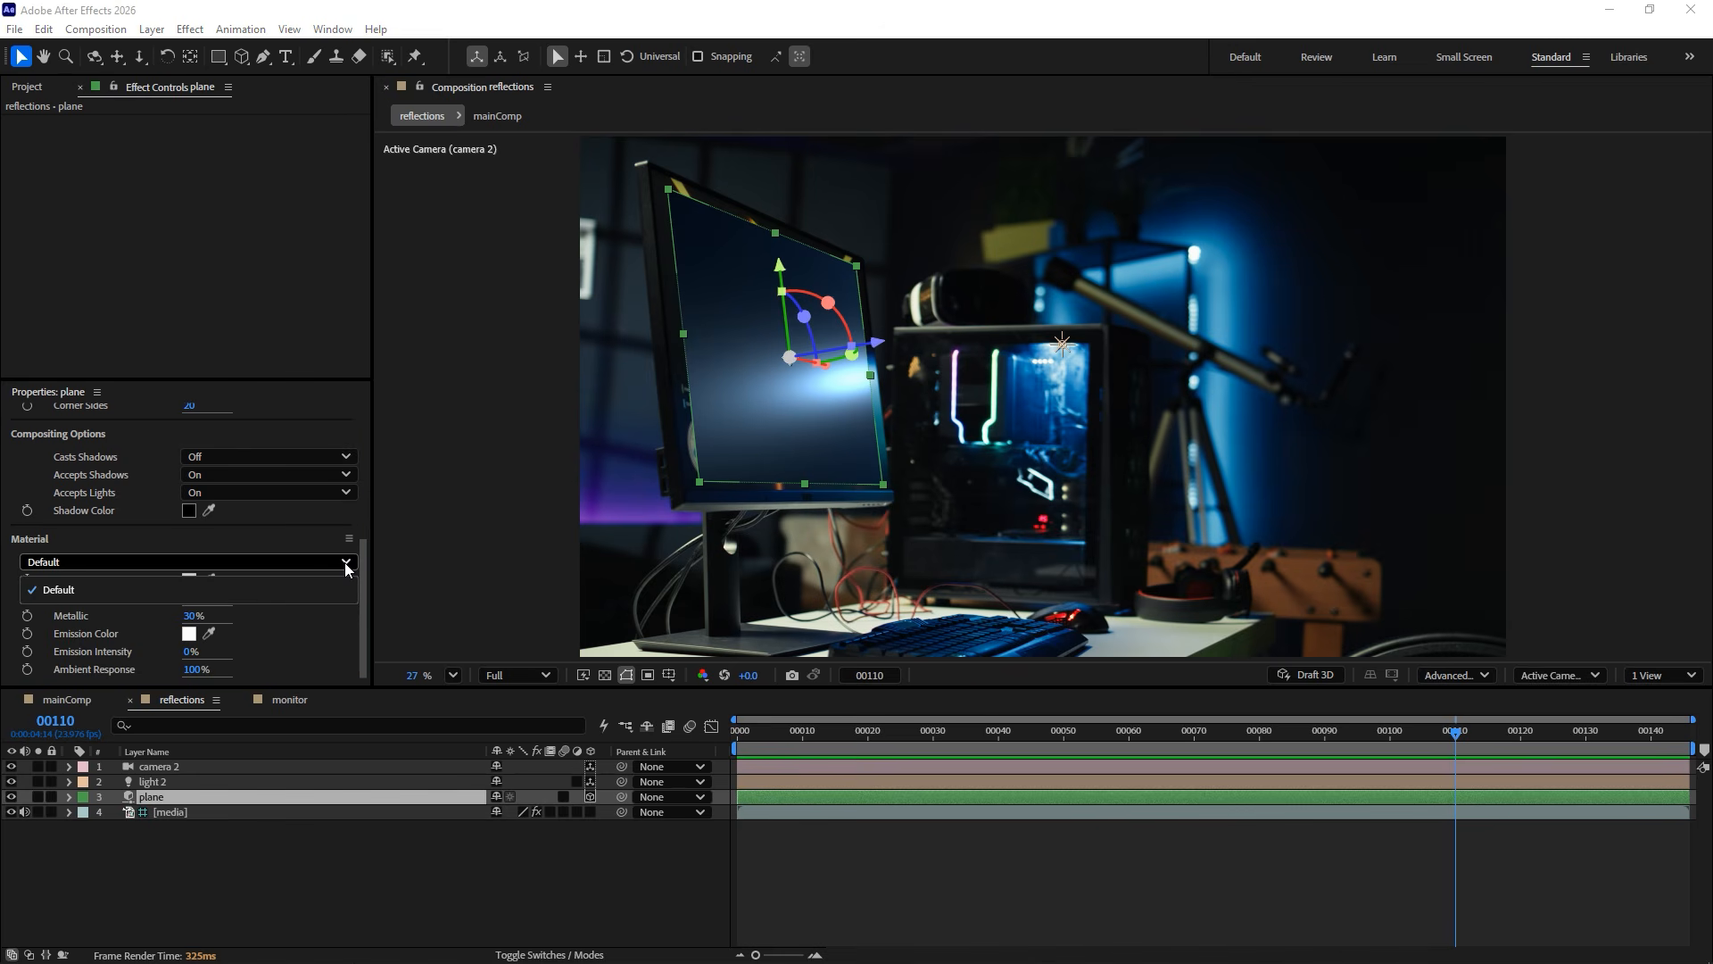
{"action": "left_click", "coordinate": [302, 589]}
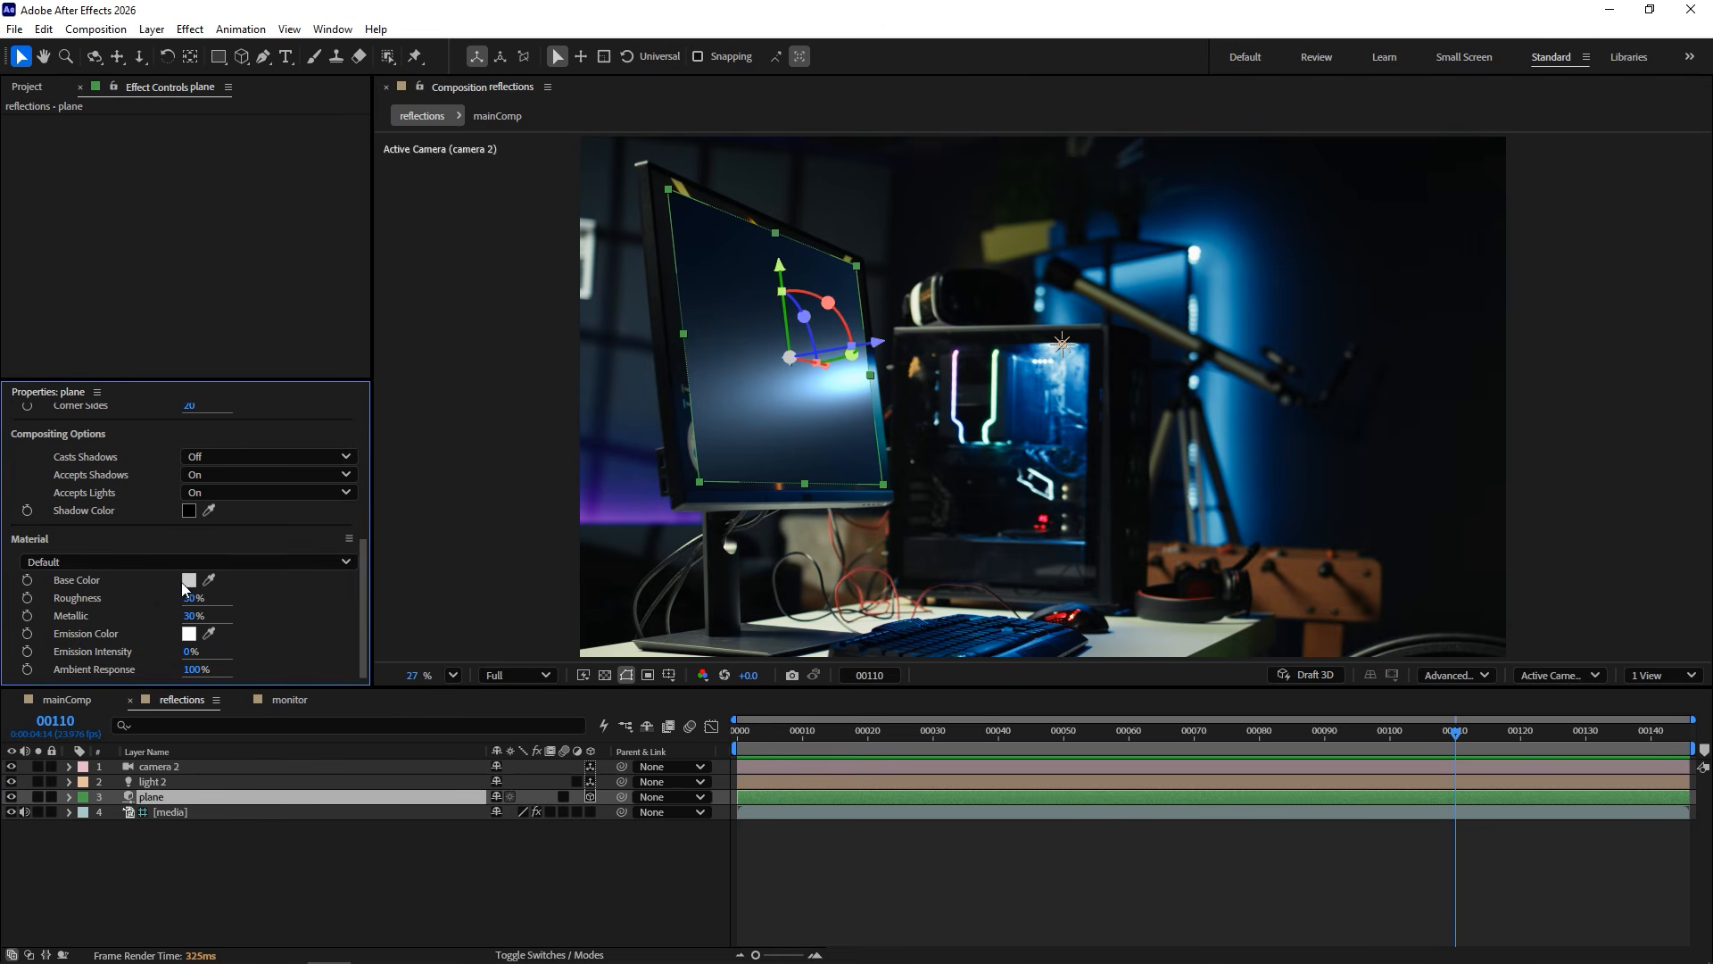
Darken the plane's base color to a mid gray and set its roughness to 28% and metallic to 77%.
{"action": "left_click", "coordinate": [189, 581]}
{"action": "mouse_move", "coordinate": [1062, 570]}
{"action": "left_mouse_down"}
{"action": "mouse_move", "coordinate": [1192, 555]}
{"action": "mouse_move", "coordinate": [994, 742]}
{"action": "mouse_move", "coordinate": [974, 558]}
{"action": "mouse_move", "coordinate": [1067, 547]}
{"action": "mouse_move", "coordinate": [1131, 635]}
{"action": "mouse_move", "coordinate": [963, 694]}
{"action": "left_mouse_up"}
{"action": "left_click", "coordinate": [1343, 548]}
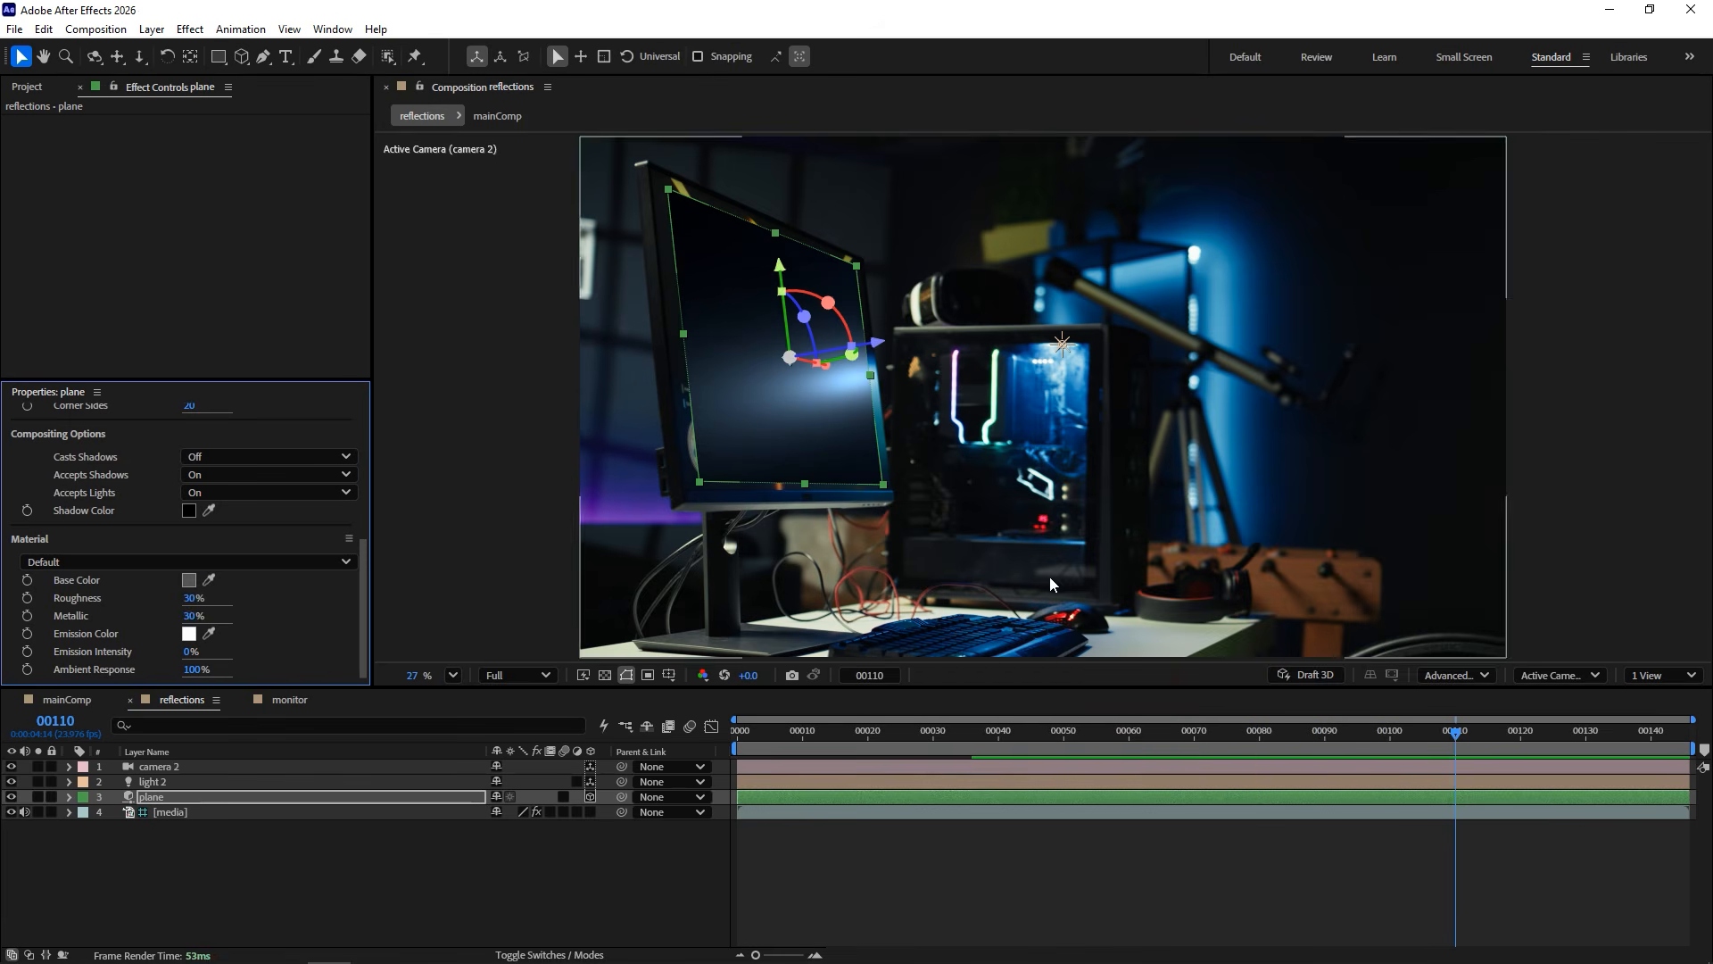
{"action": "left_click_drag", "start_coordinate": [189, 598], "coordinate": [187, 600]}
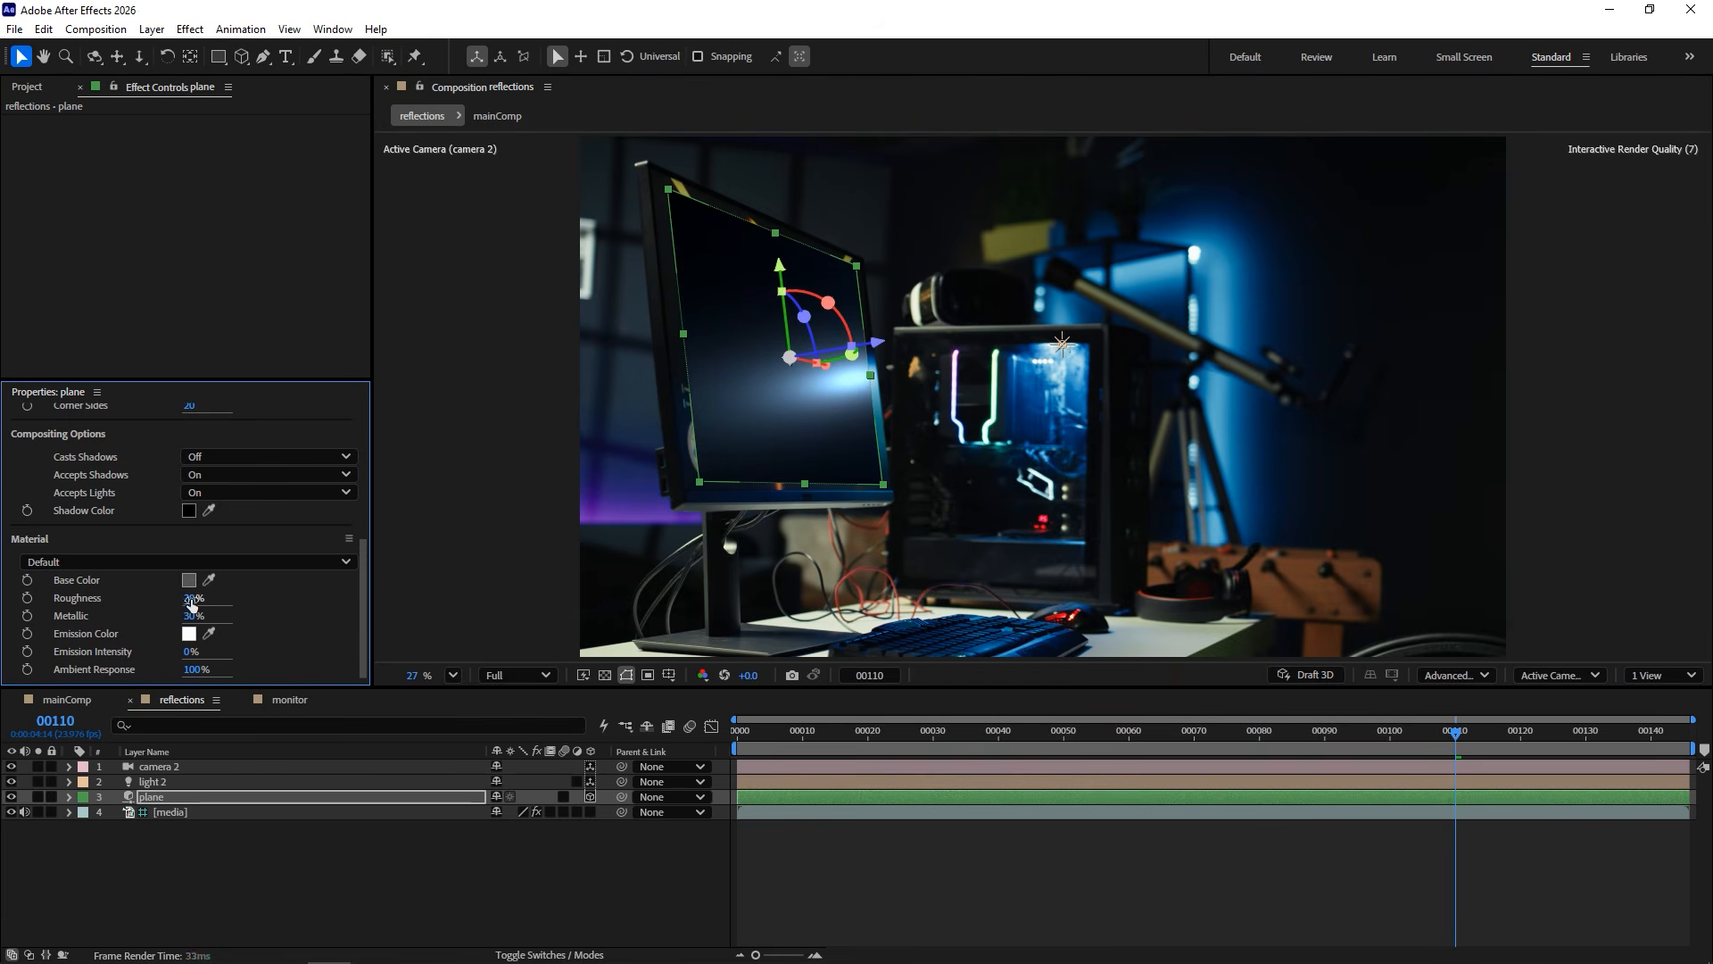
{"action": "left_click_drag", "start_coordinate": [194, 616], "coordinate": [375, 587]}
{"action": "left_click", "coordinate": [190, 581]}
{"action": "mouse_move", "coordinate": [1036, 593]}
{"action": "left_mouse_down"}
{"action": "mouse_move", "coordinate": [1174, 550]}
{"action": "mouse_move", "coordinate": [1117, 616]}
{"action": "mouse_move", "coordinate": [1179, 577]}
{"action": "left_mouse_up"}
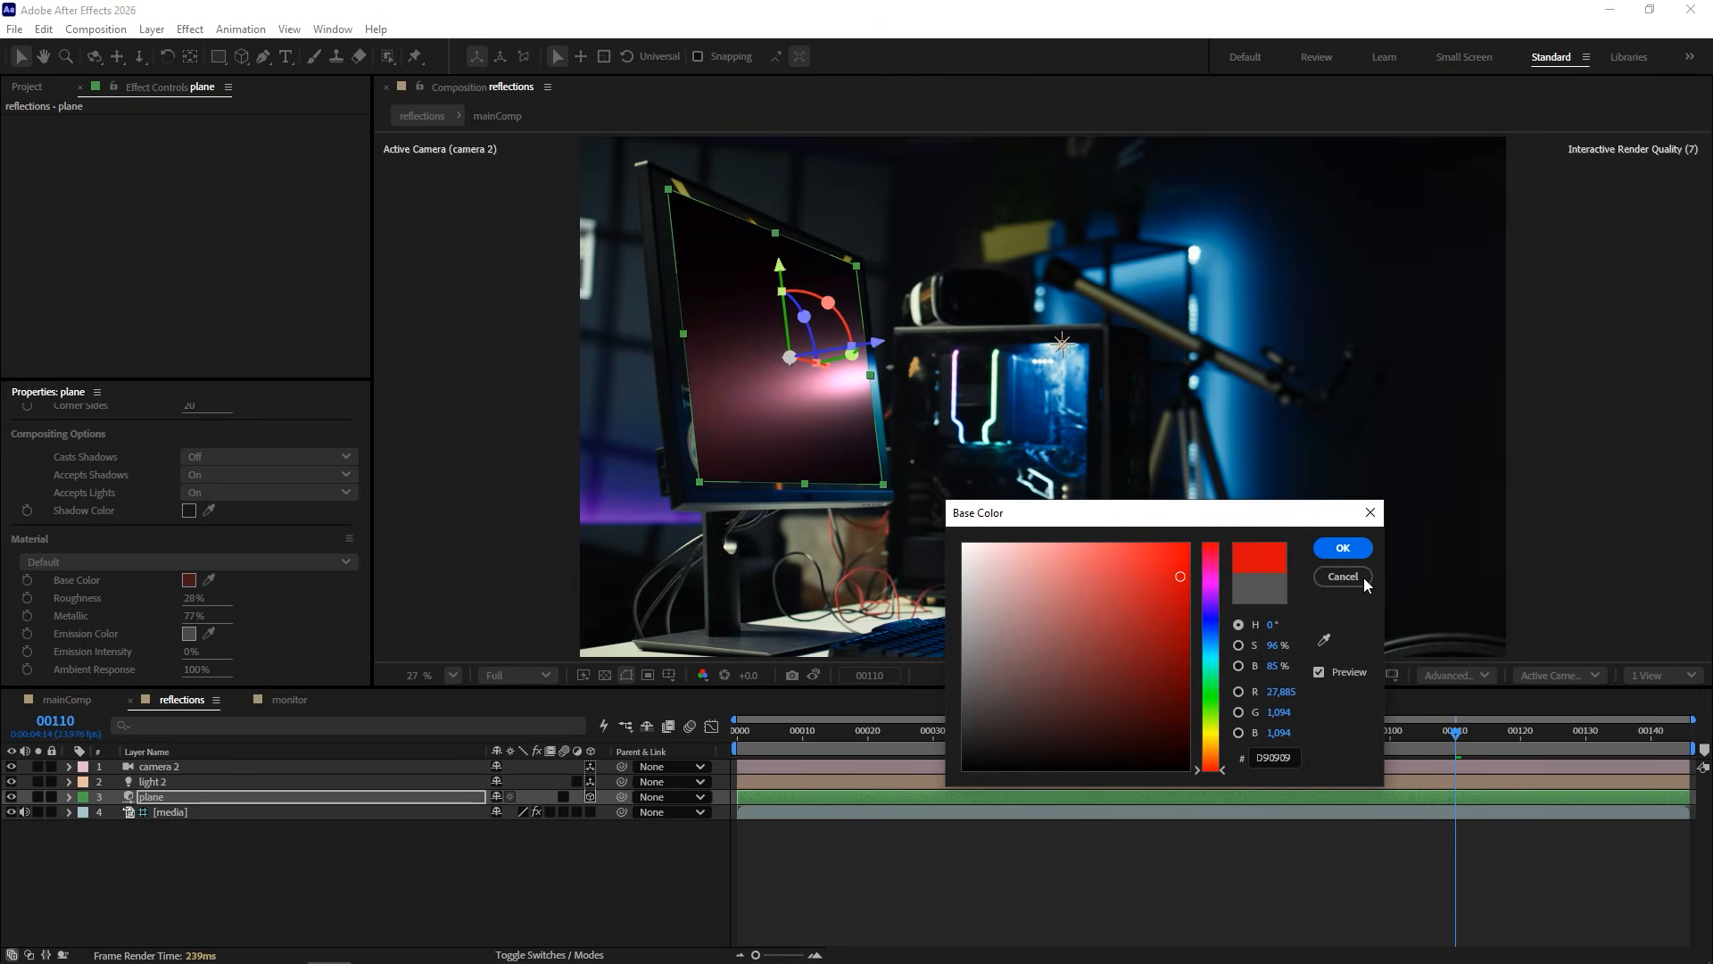
{"action": "left_click", "coordinate": [1343, 576]}
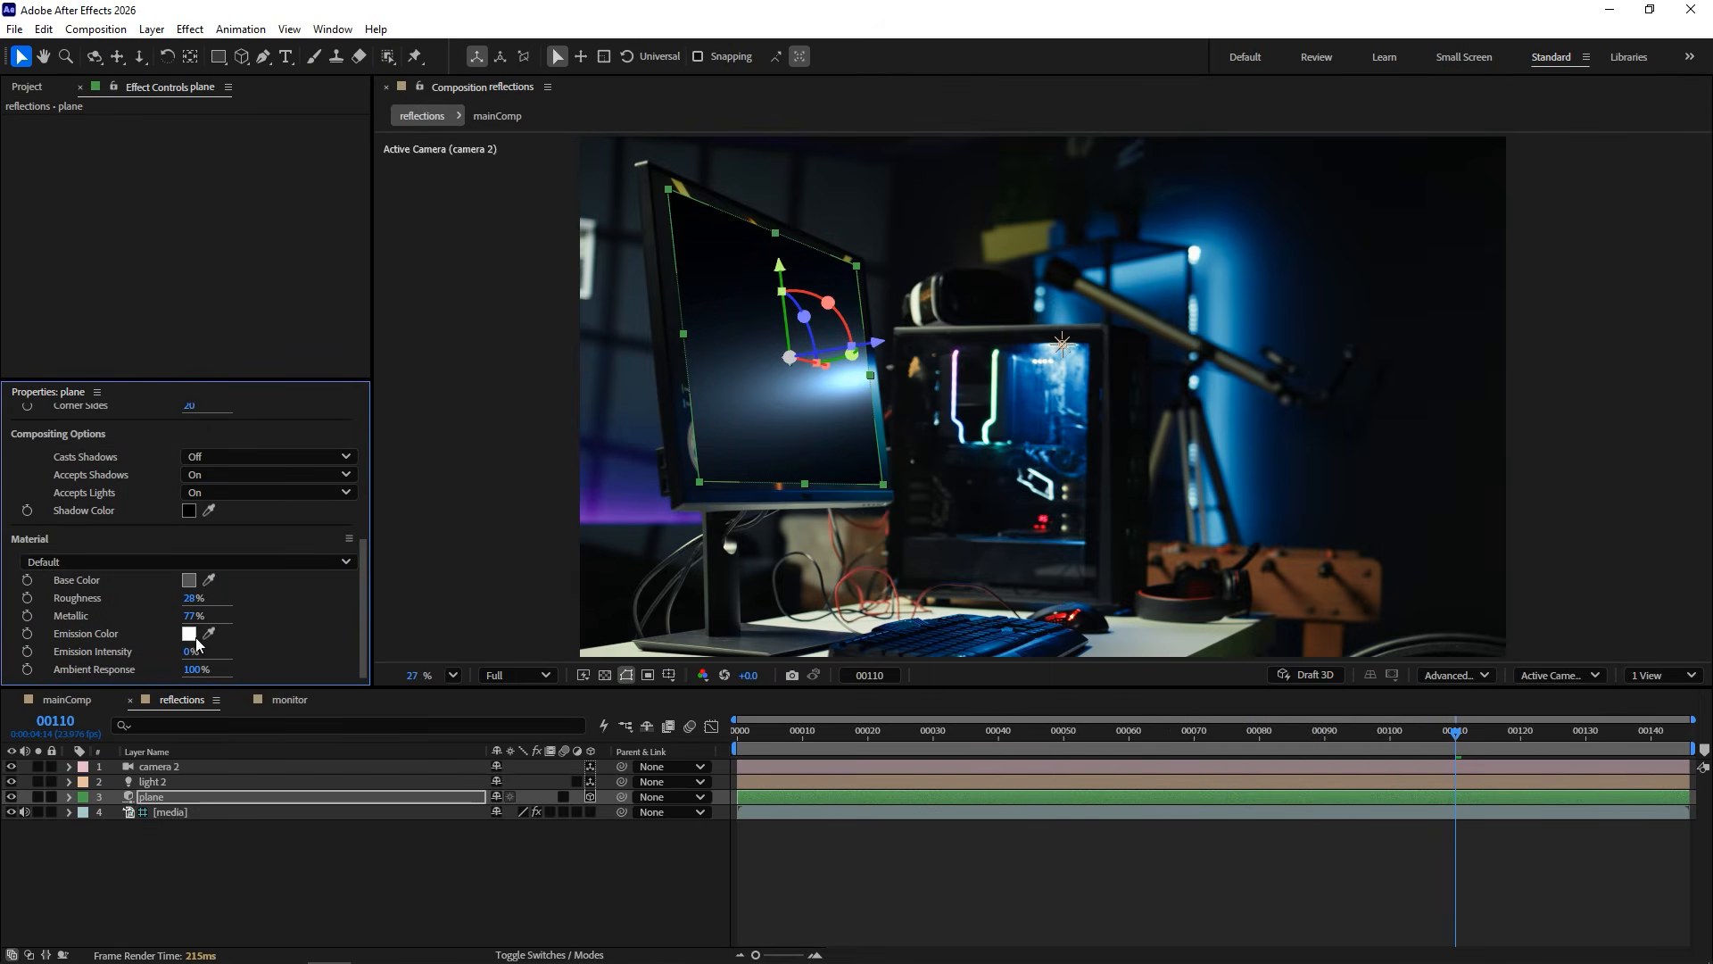
Set the plane's emission color to teal 078D9D and its emission intensity to 12%.
{"action": "left_click", "coordinate": [189, 634]}
{"action": "left_click", "coordinate": [1212, 639]}
{"action": "left_click", "coordinate": [1178, 629]}
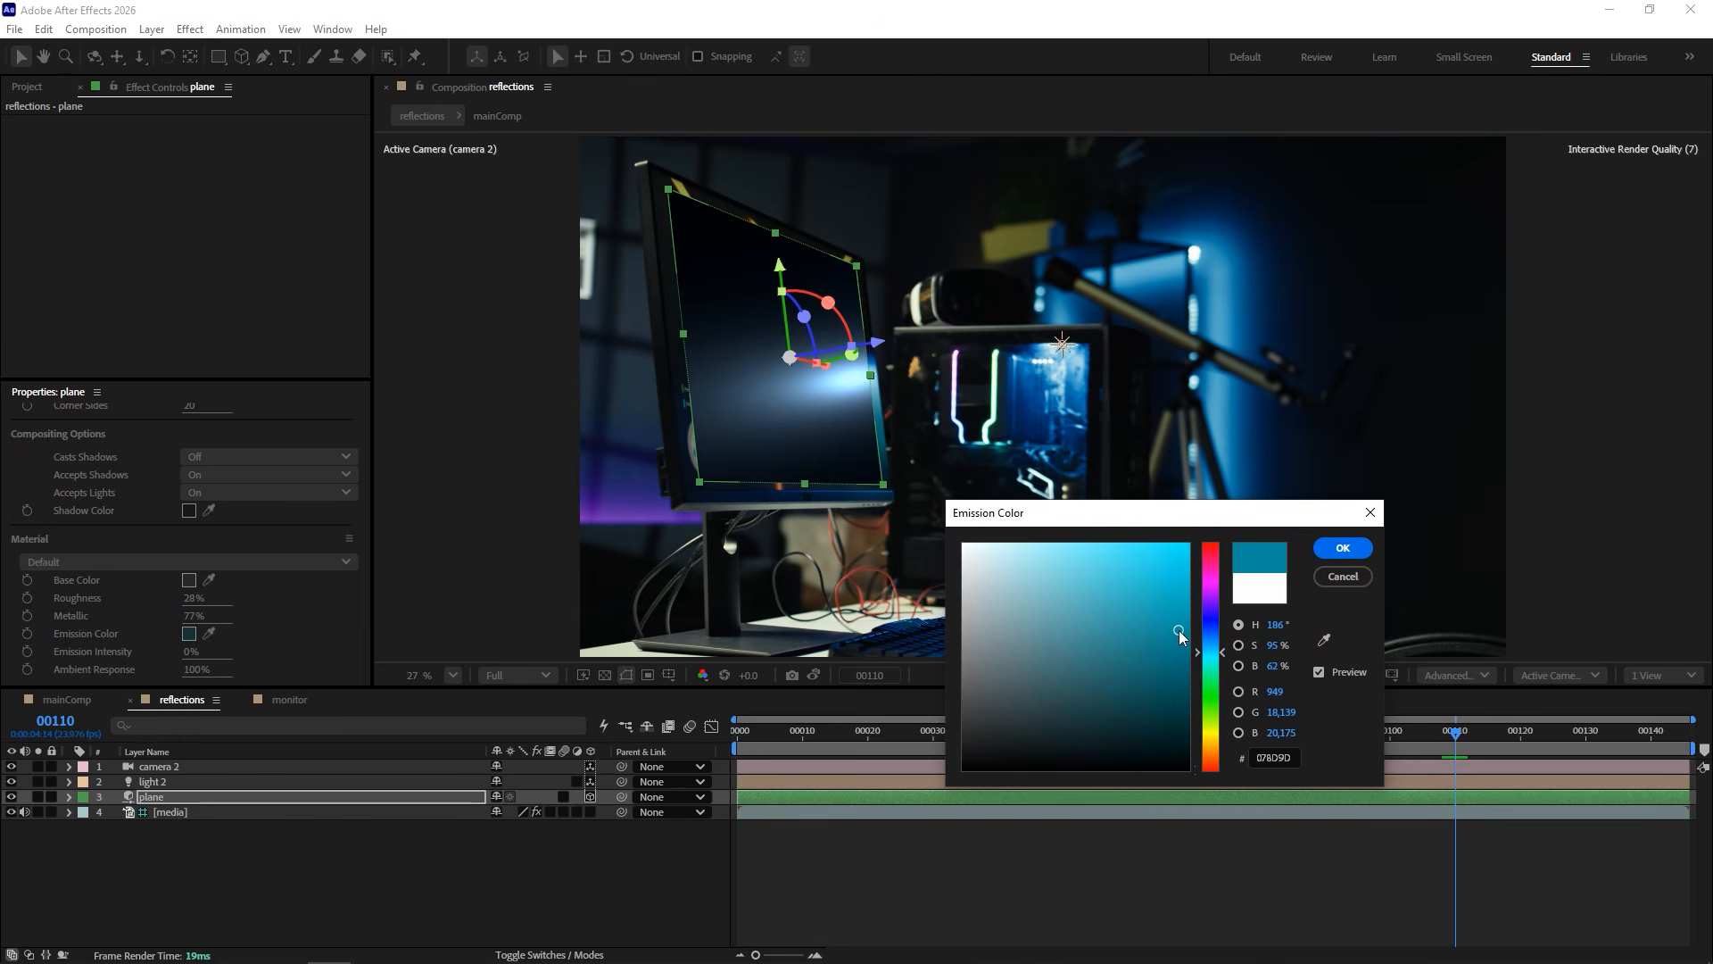
{"action": "left_click", "coordinate": [1342, 548]}
{"action": "mouse_move", "coordinate": [182, 652]}
{"action": "left_mouse_down"}
{"action": "mouse_move", "coordinate": [241, 654]}
{"action": "mouse_move", "coordinate": [207, 659]}
{"action": "left_mouse_up"}
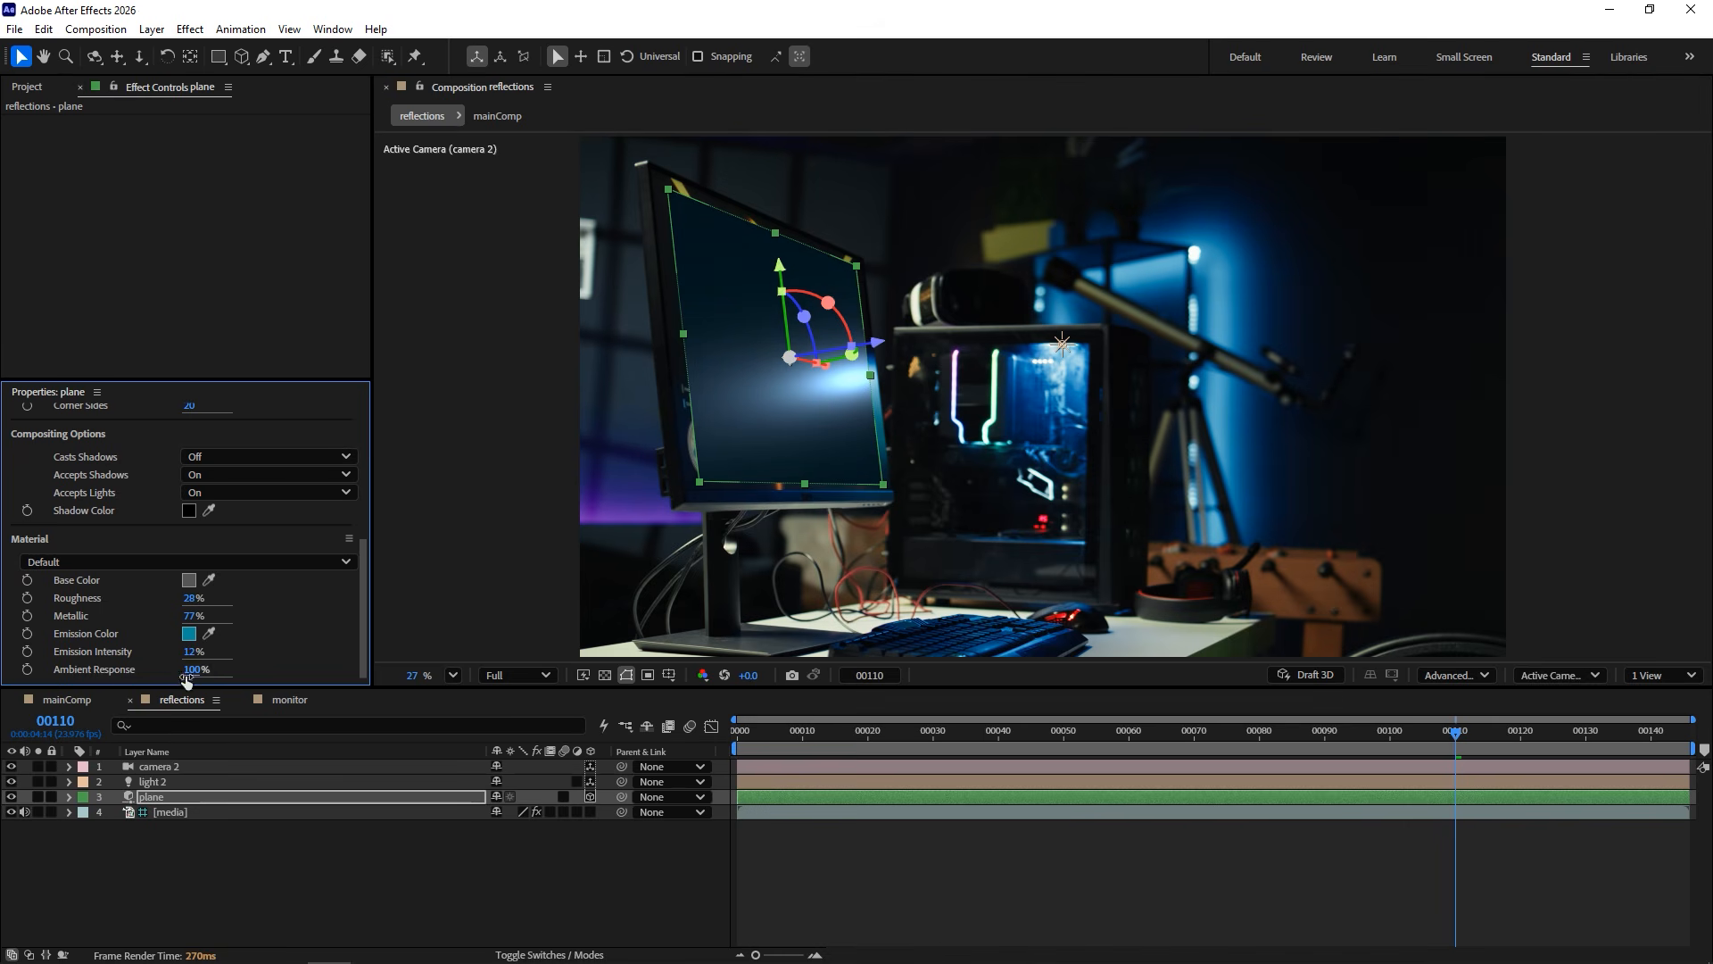
Try out the plane's ambient response and consult the Adobe documentation on adding an environment light.
{"action": "mouse_move", "coordinate": [192, 674]}
{"action": "left_mouse_down"}
{"action": "mouse_move", "coordinate": [93, 670]}
{"action": "mouse_move", "coordinate": [212, 666]}
{"action": "left_mouse_up"}
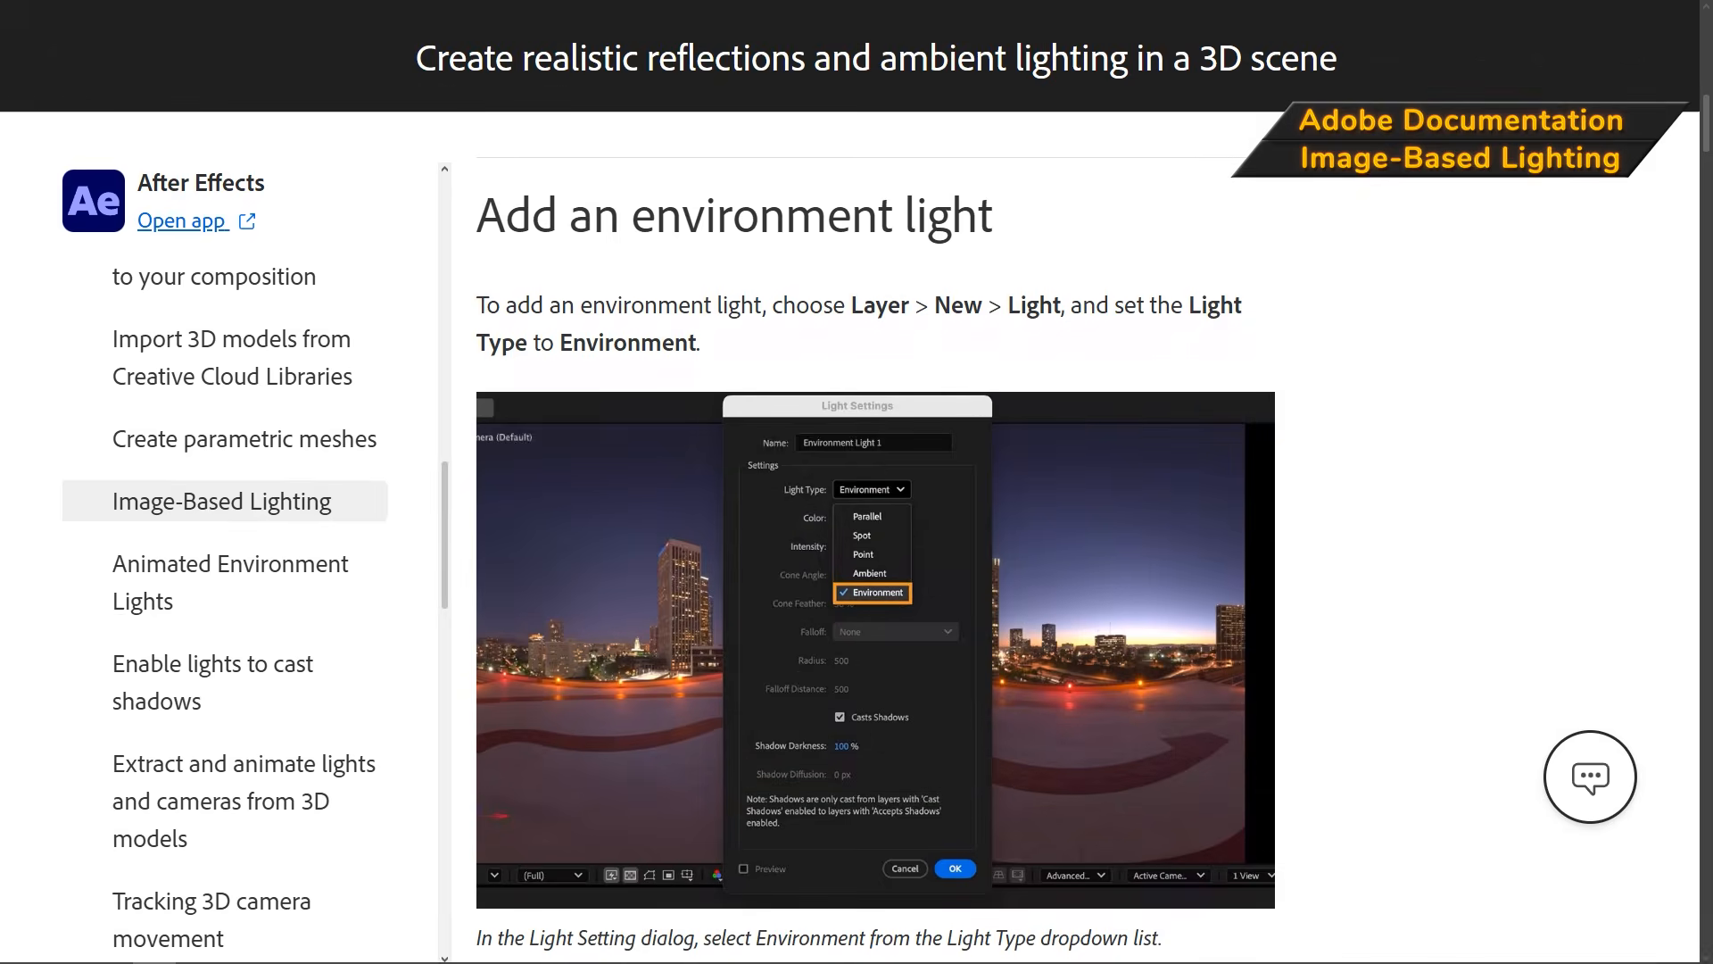
{"action": "scroll", "coordinate": [875, 536], "scroll_direction": "down", "scroll_amount": 2}
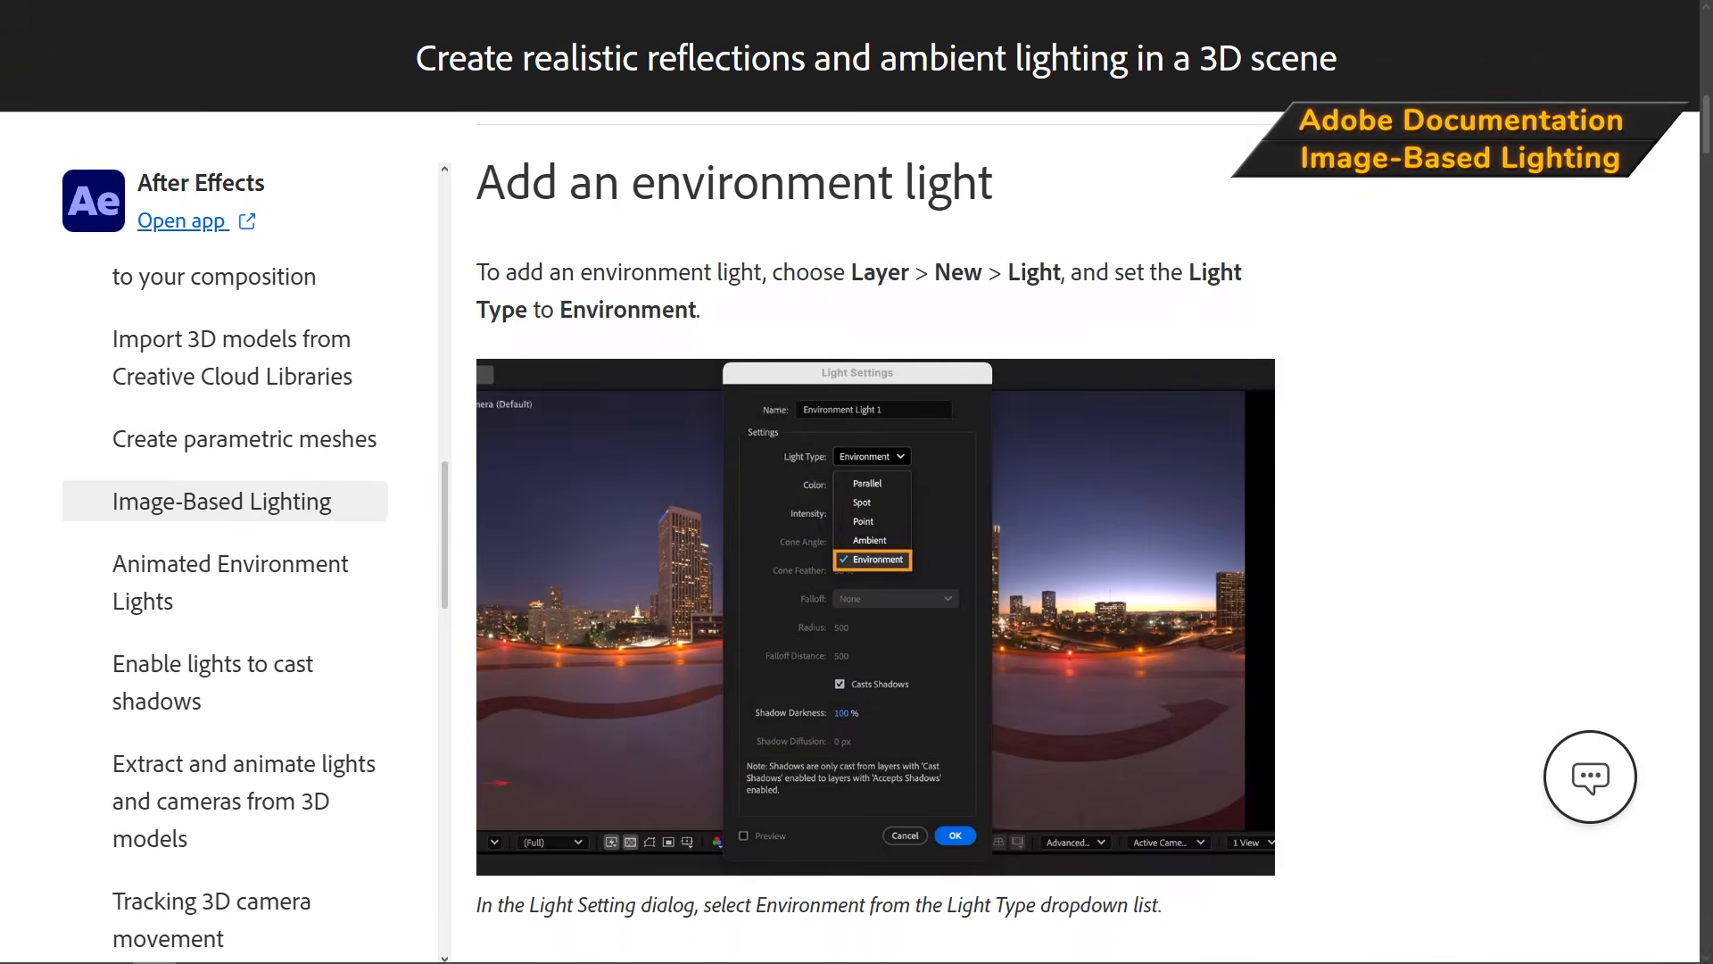
{"action": "scroll", "coordinate": [874, 536], "scroll_direction": "down", "scroll_amount": 2}
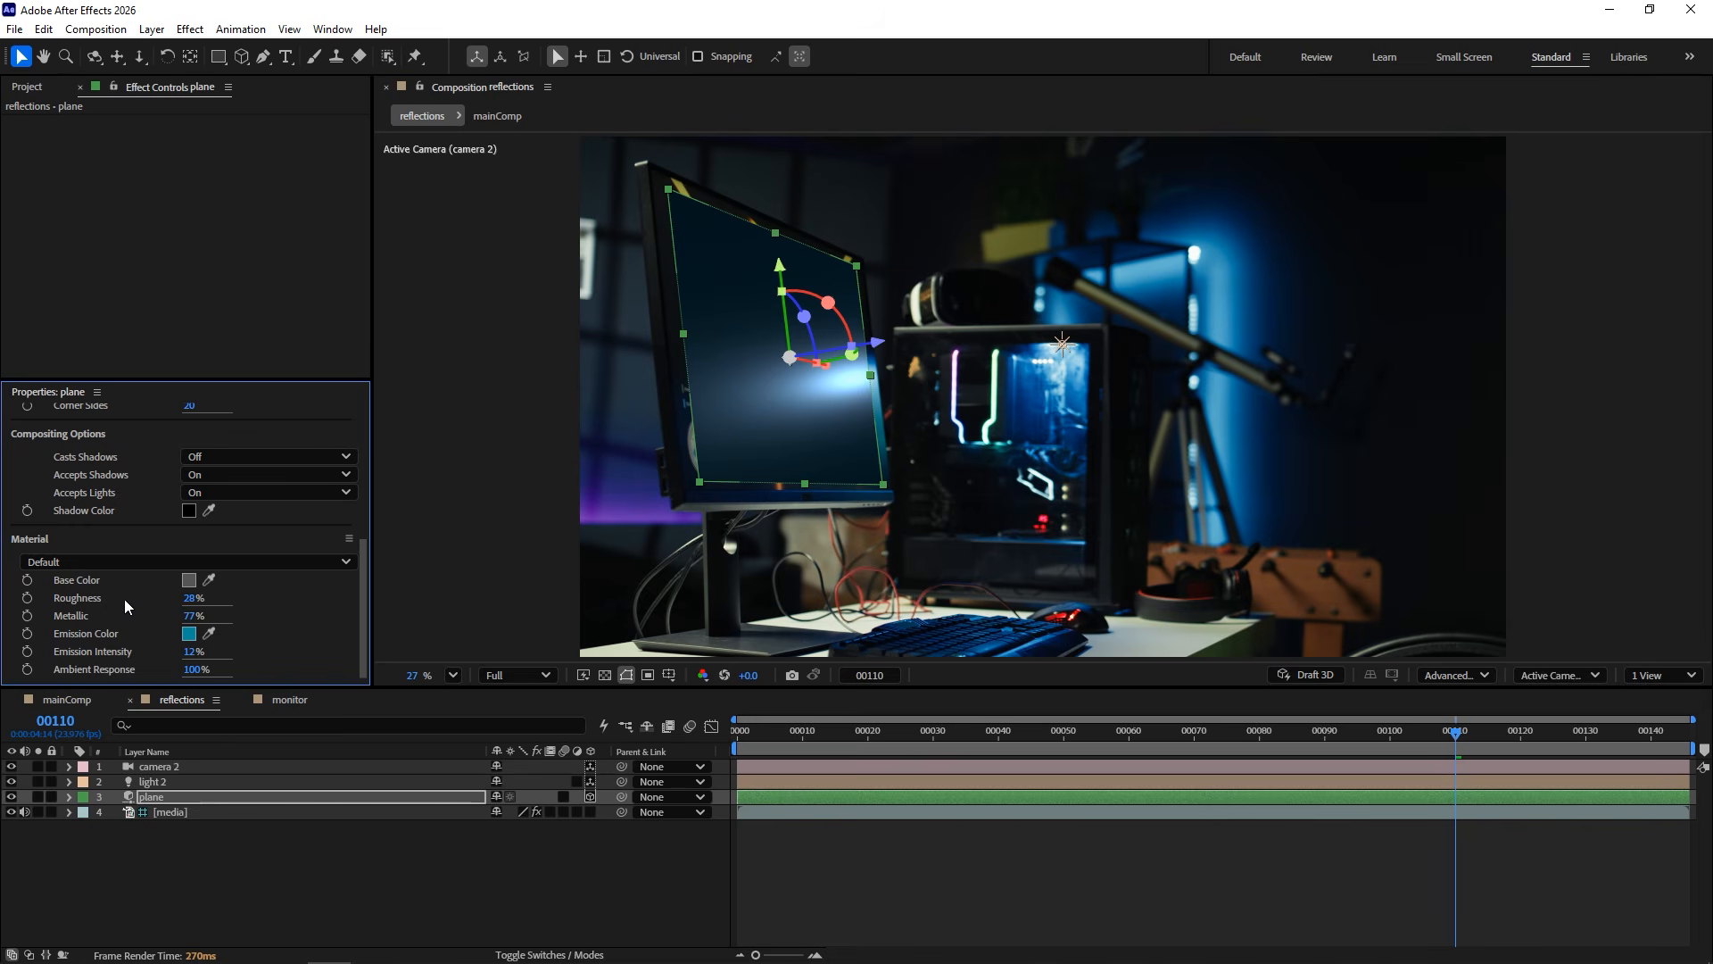
Reset the plane's base color, roughness, metallic, emission color and emission intensity to their defaults.
{"action": "right_click", "coordinate": [109, 584]}
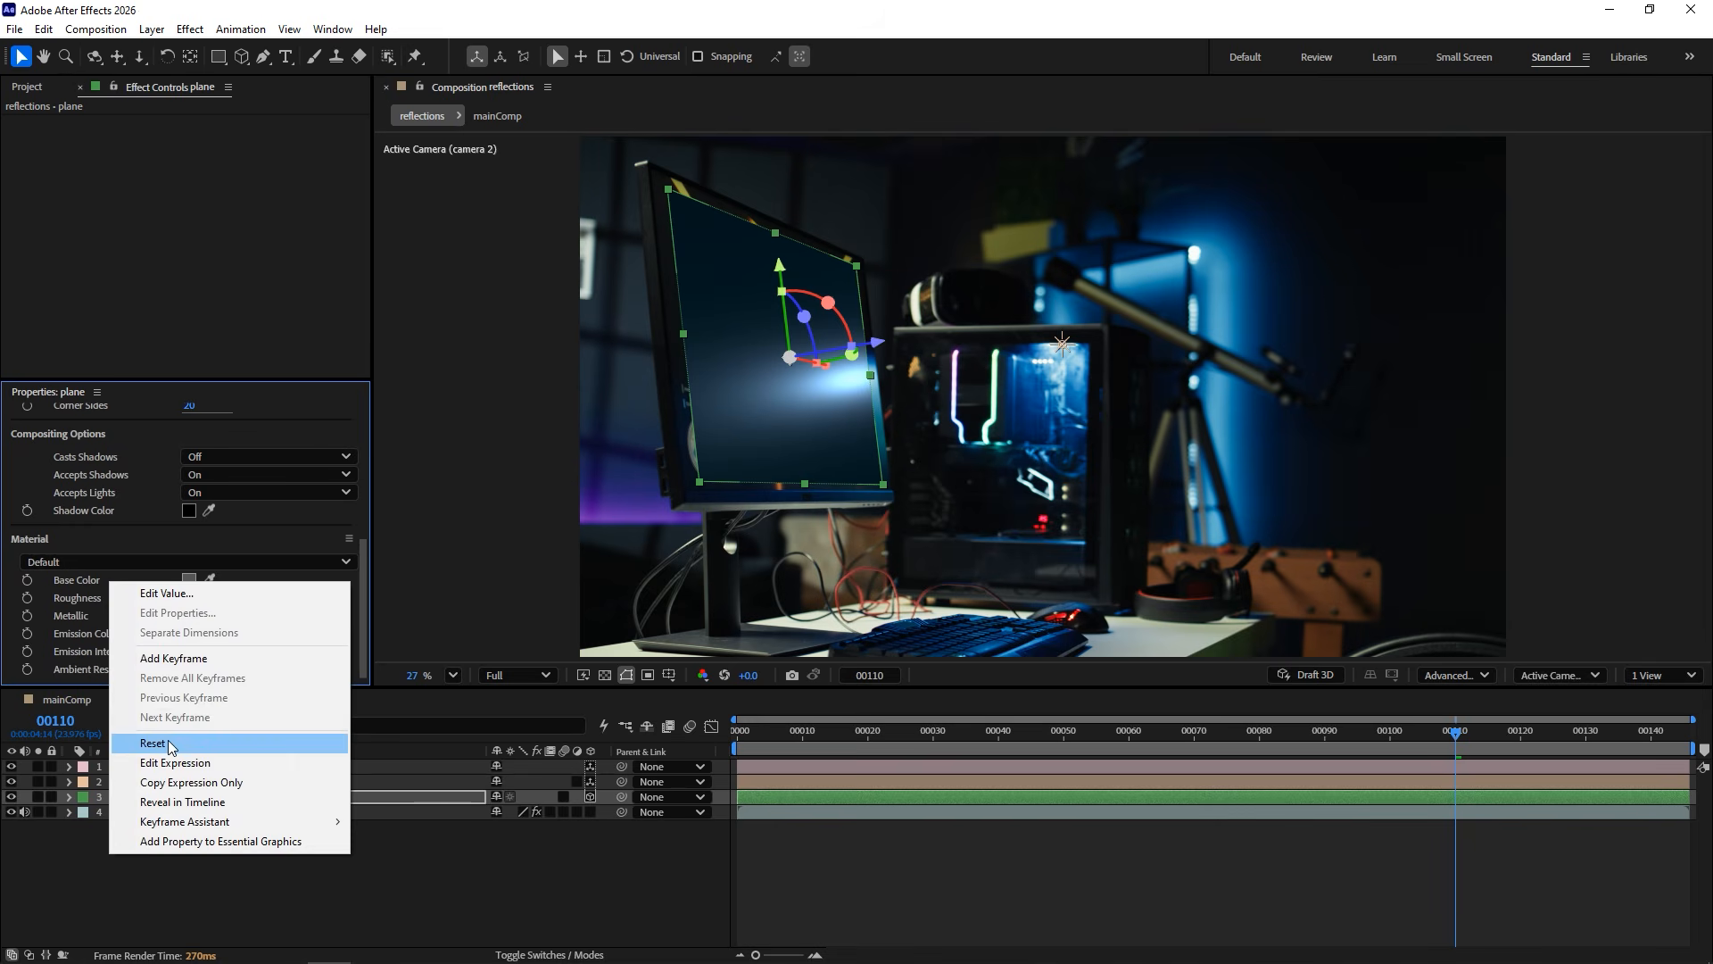
{"action": "left_click", "coordinate": [134, 745]}
{"action": "right_click", "coordinate": [113, 597]}
{"action": "left_click", "coordinate": [175, 761]}
{"action": "right_click", "coordinate": [132, 616]}
{"action": "left_click", "coordinate": [183, 779]}
{"action": "right_click", "coordinate": [137, 634]}
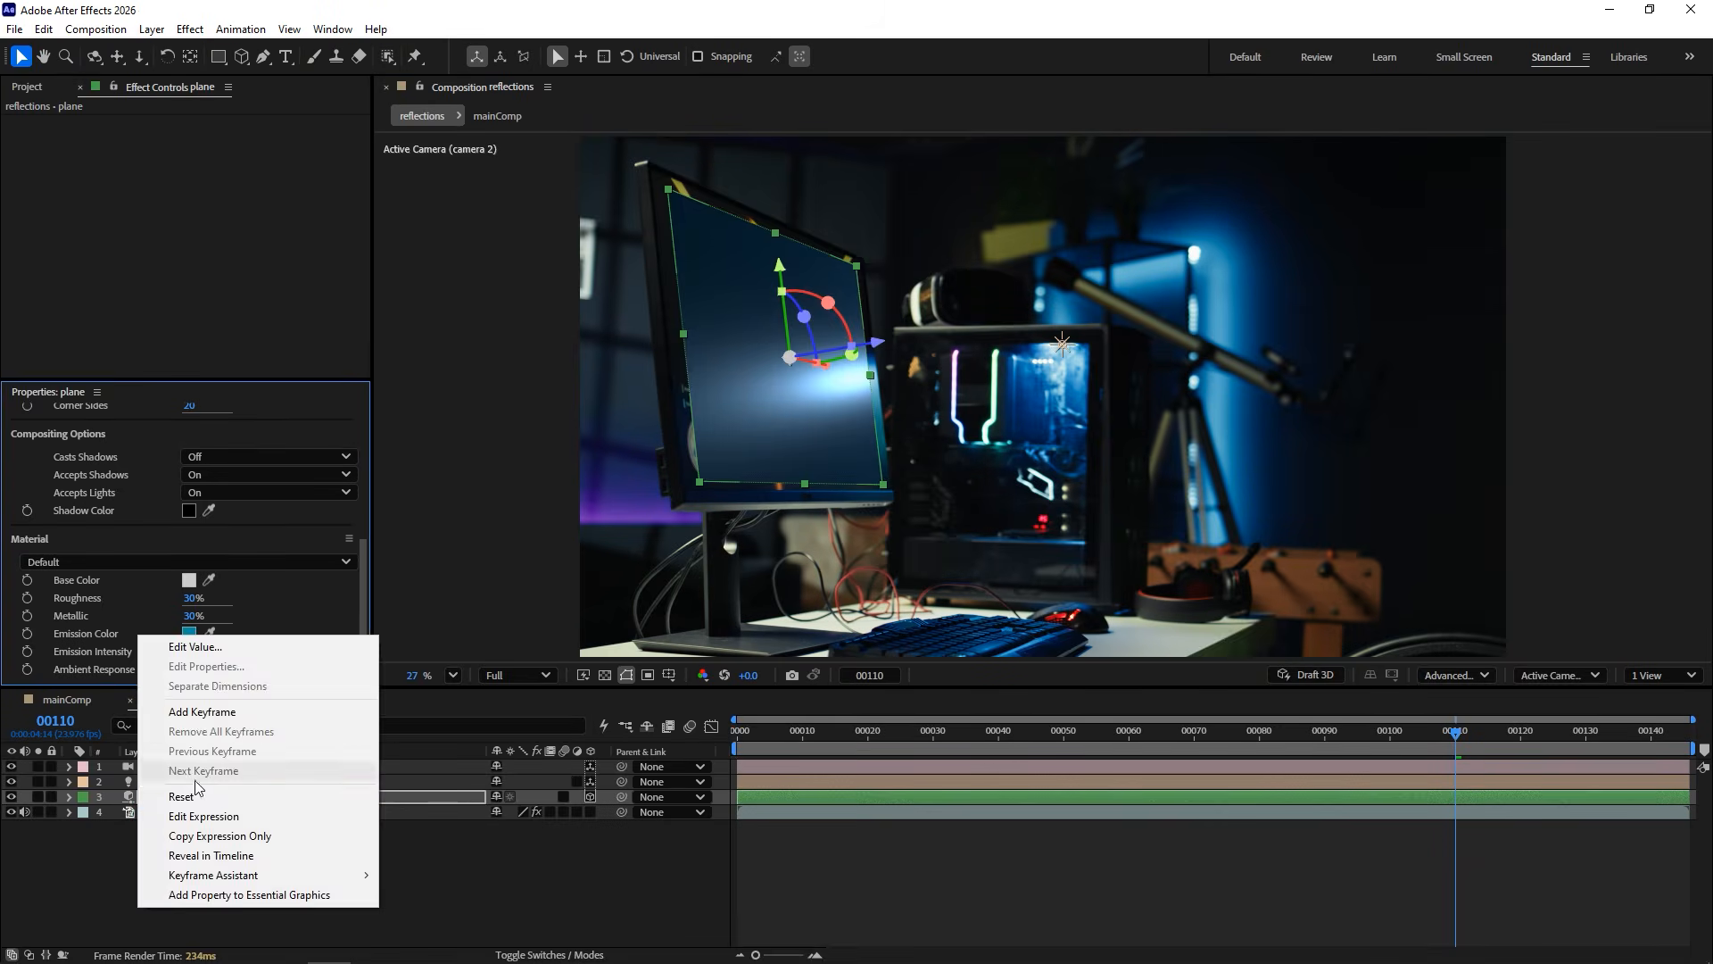
{"action": "left_click", "coordinate": [183, 796]}
{"action": "right_click", "coordinate": [140, 652]}
{"action": "left_click", "coordinate": [202, 808]}
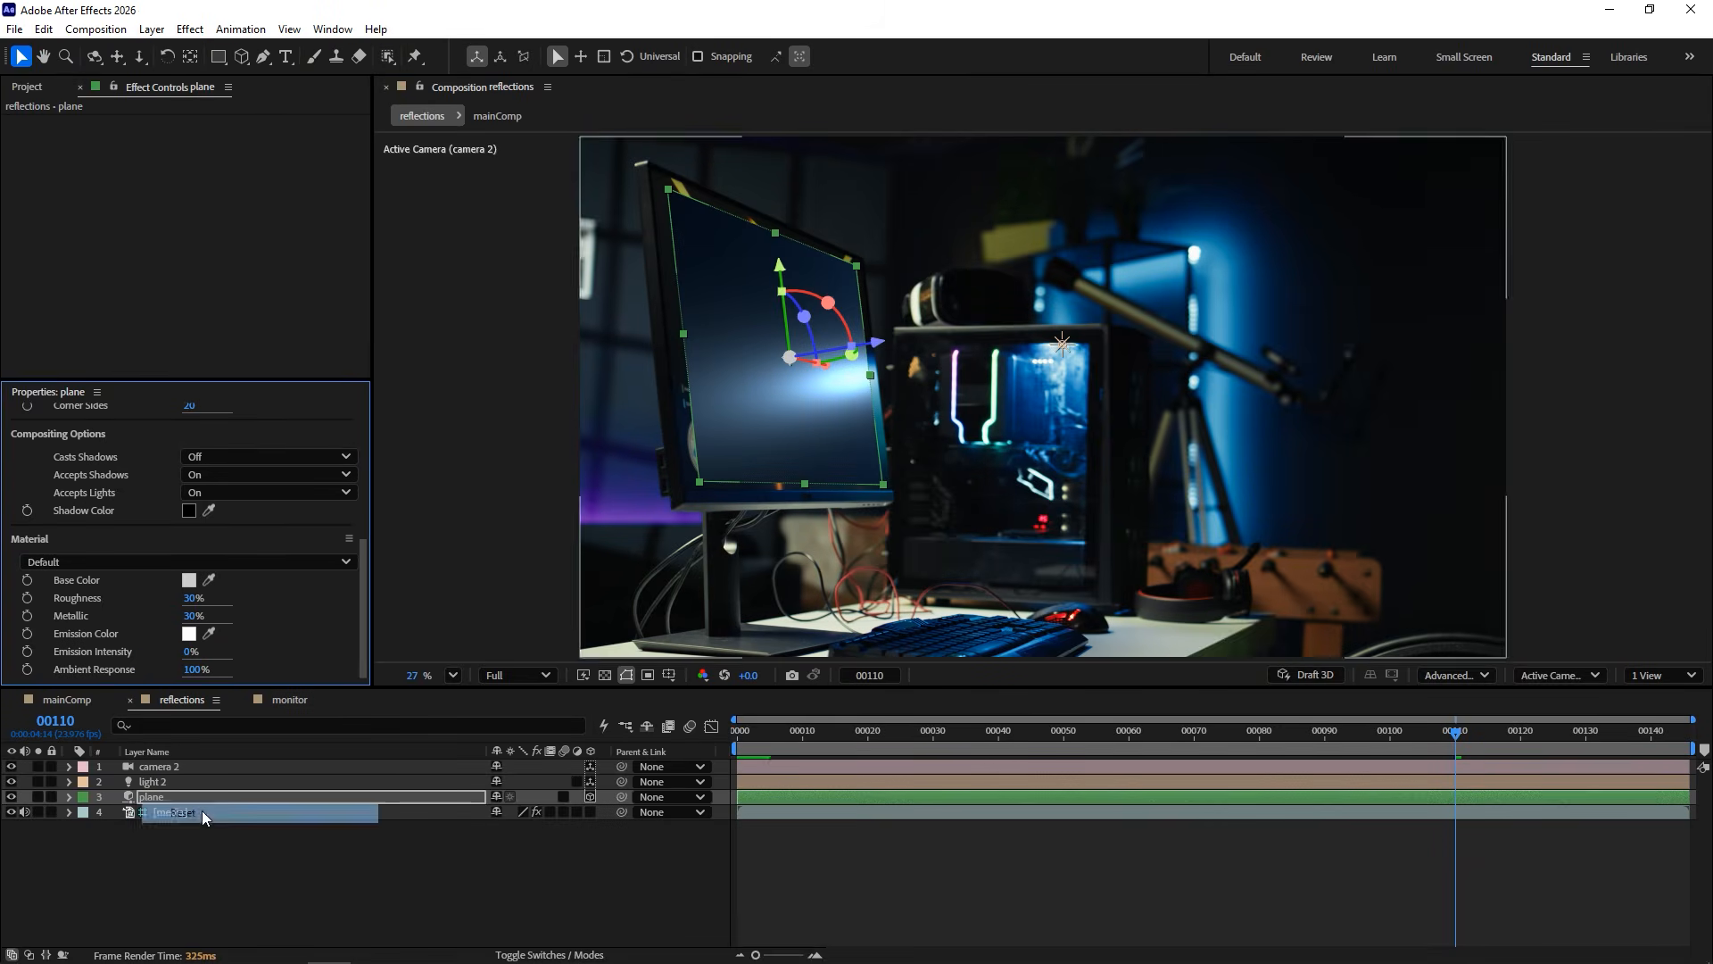
Reset the plane's scale to its default of 100%.
{"action": "left_click_drag", "start_coordinate": [362, 556], "coordinate": [379, 409]}
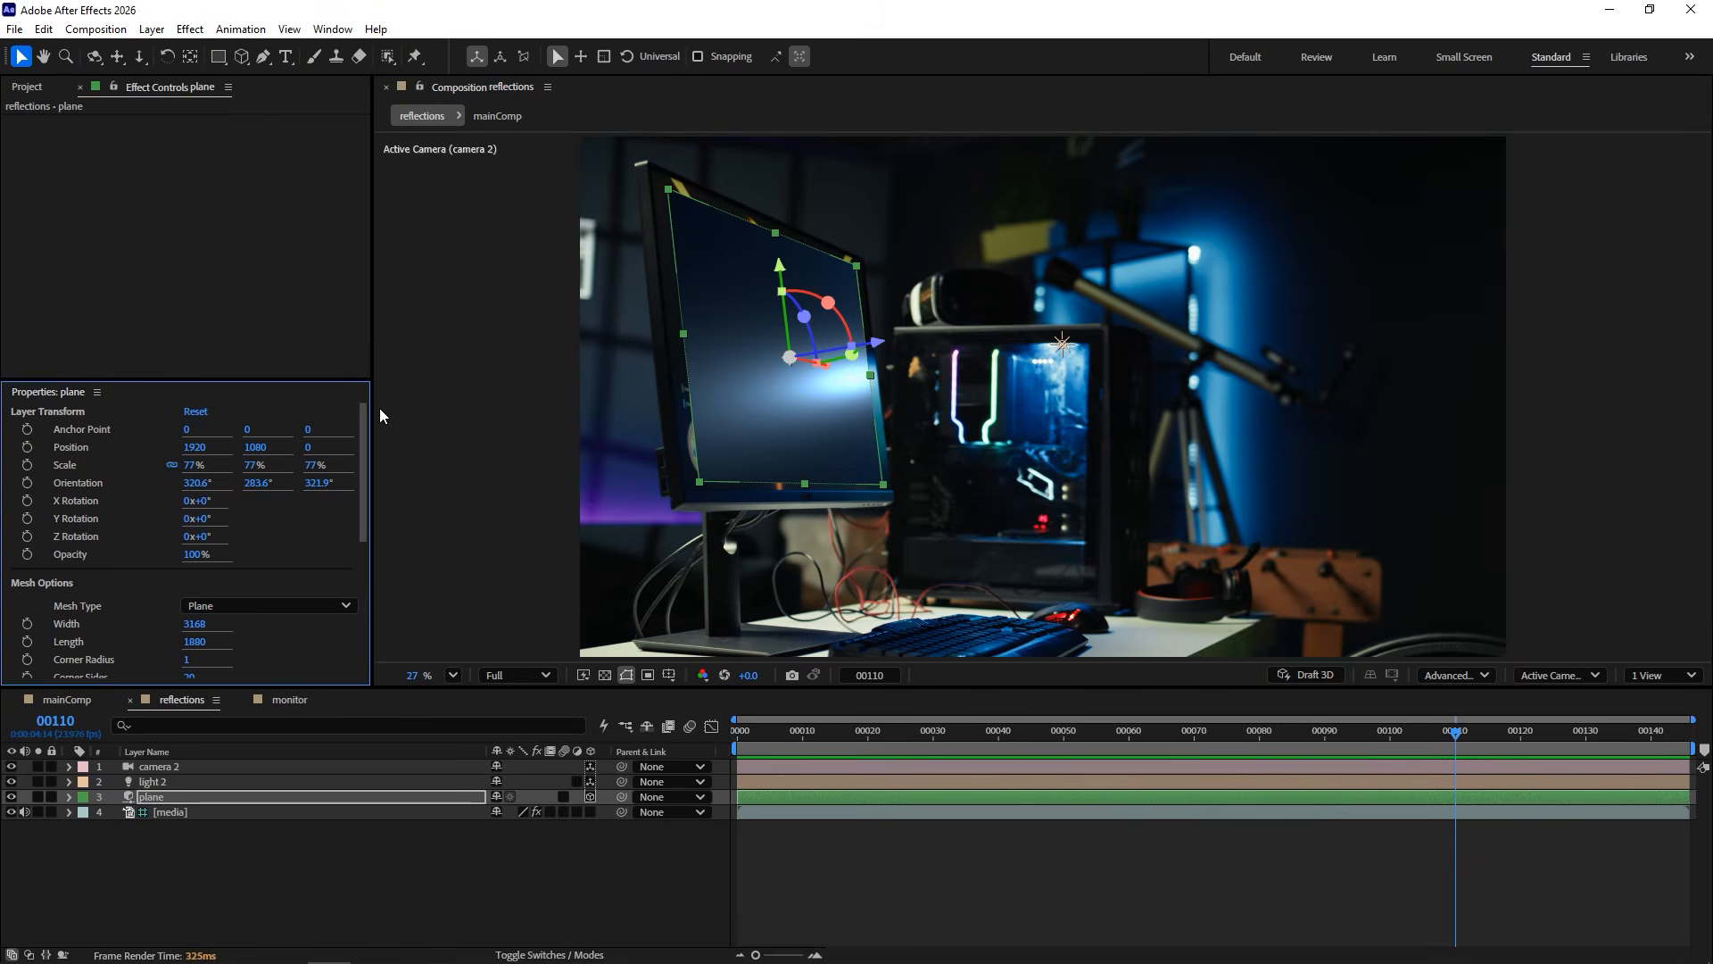
{"action": "right_click", "coordinate": [100, 468]}
{"action": "left_click", "coordinate": [161, 624]}
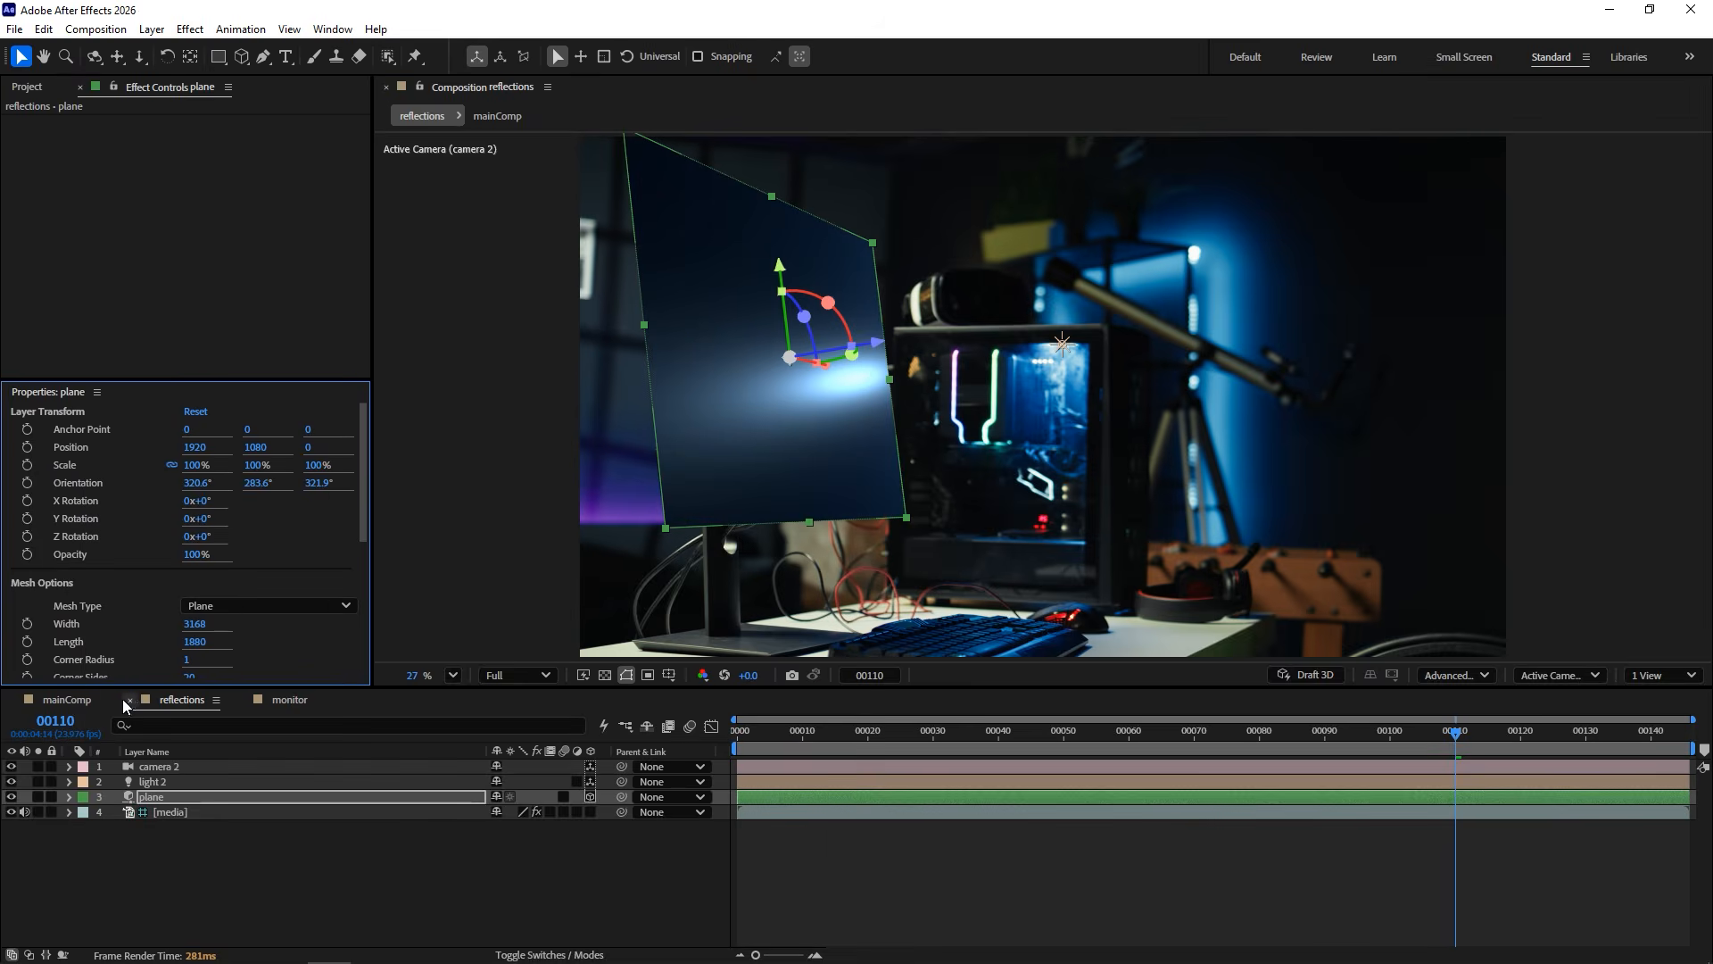
Apply the Levels effect to the reflections layer in mainComp and lower its gamma to 0.65.
{"action": "left_click", "coordinate": [71, 699]}
{"action": "left_click", "coordinate": [195, 796]}
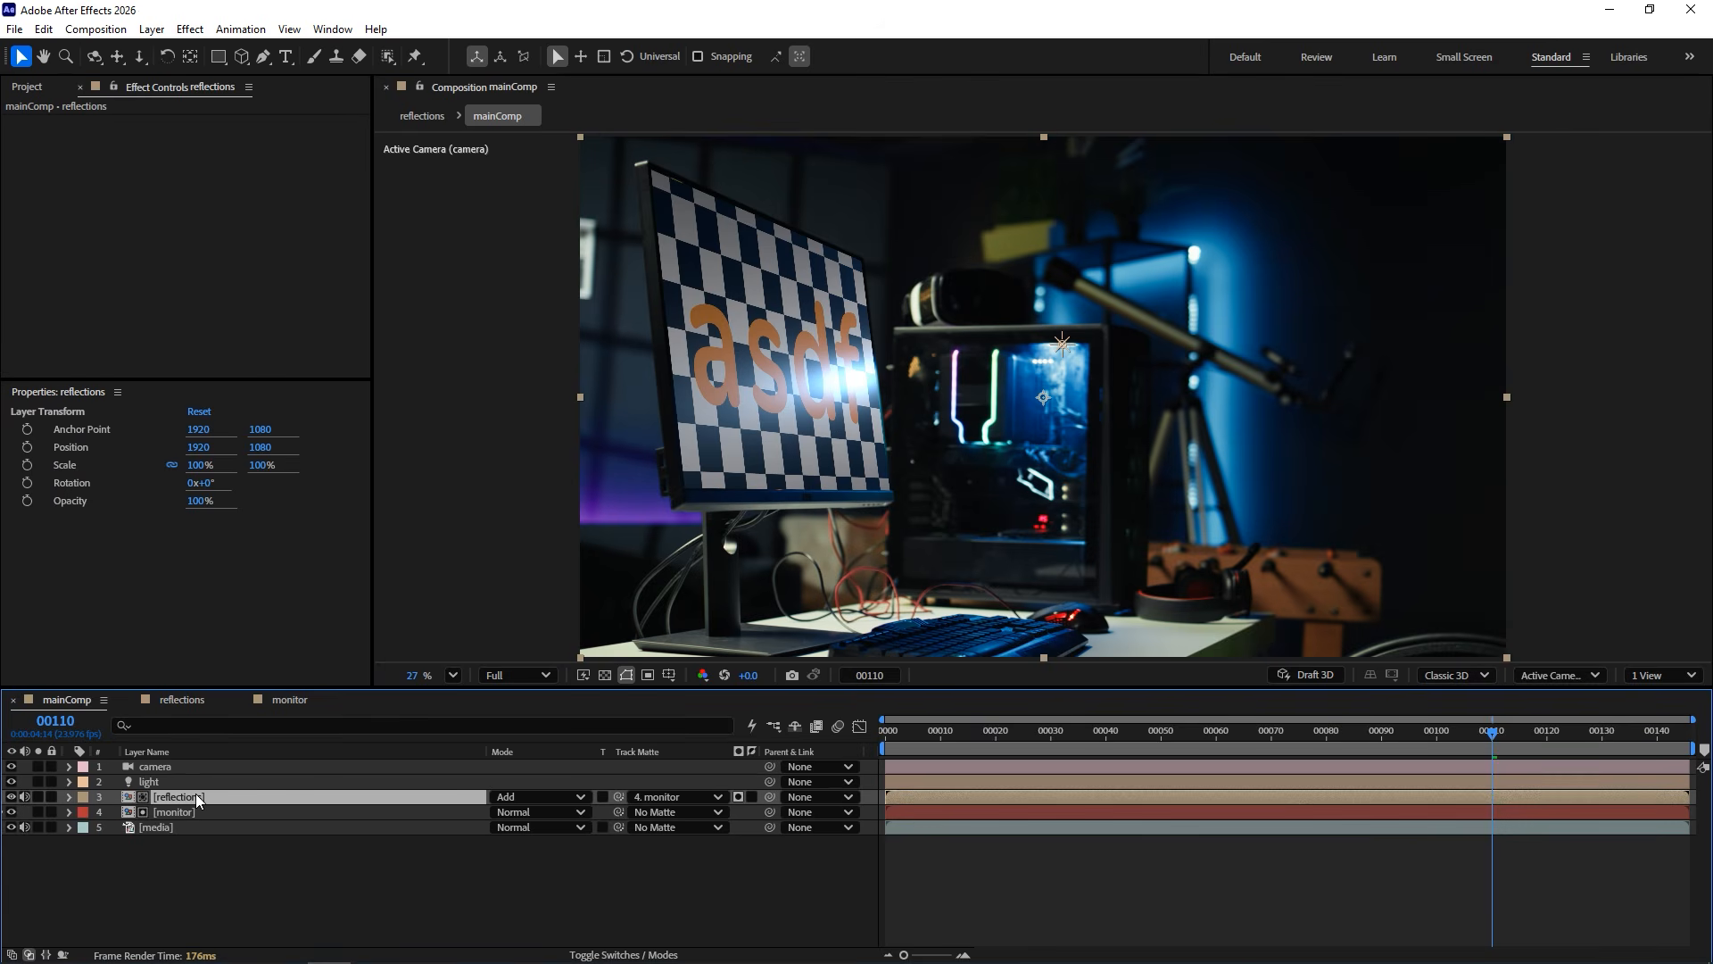
{"action": "right_click", "coordinate": [150, 241]}
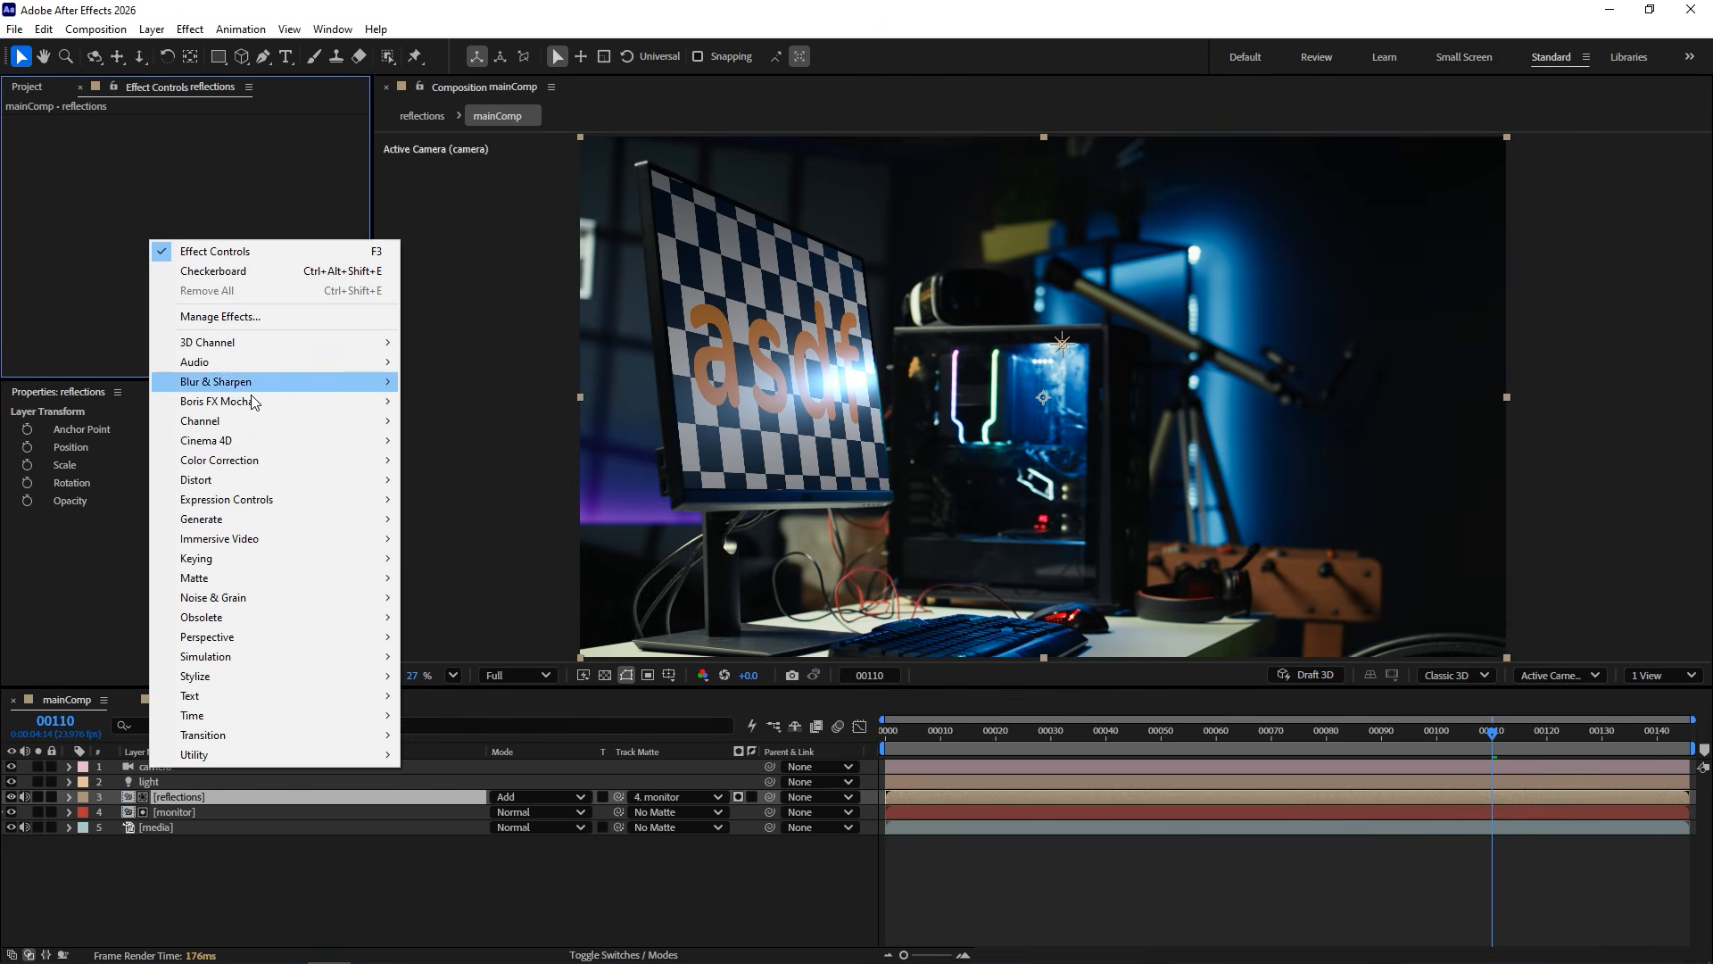
{"action": "mouse_move", "coordinate": [258, 460]}
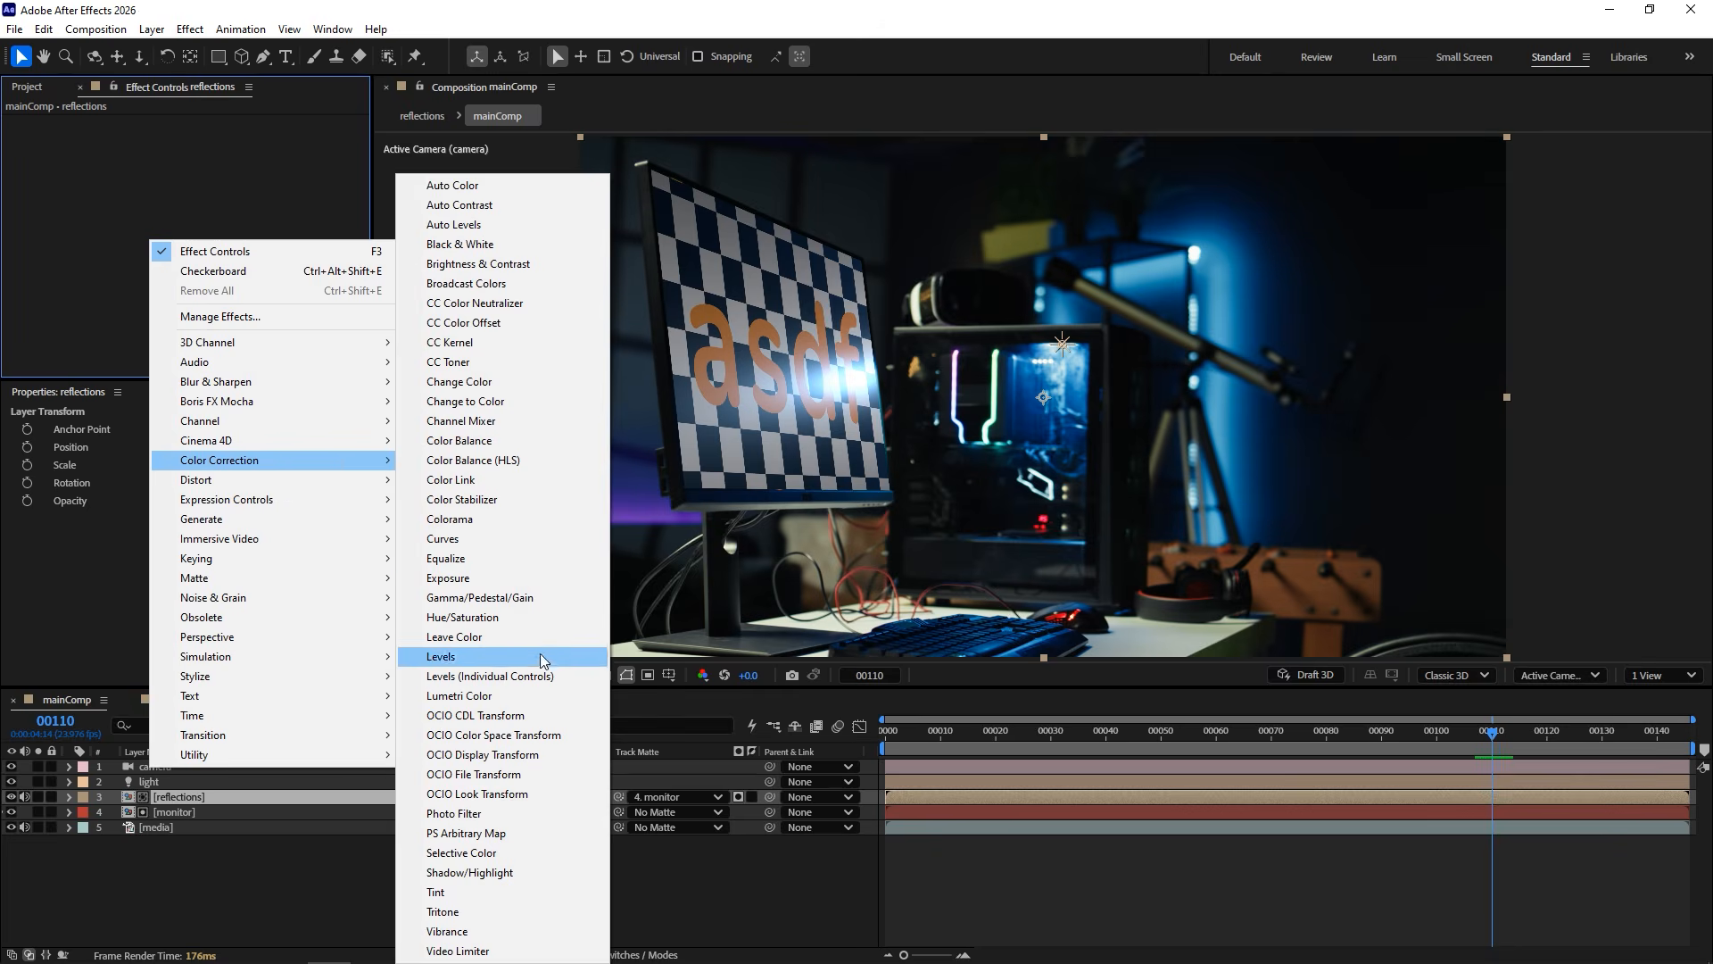
{"action": "left_click", "coordinate": [539, 651]}
{"action": "left_click_drag", "start_coordinate": [166, 224], "coordinate": [198, 230]}
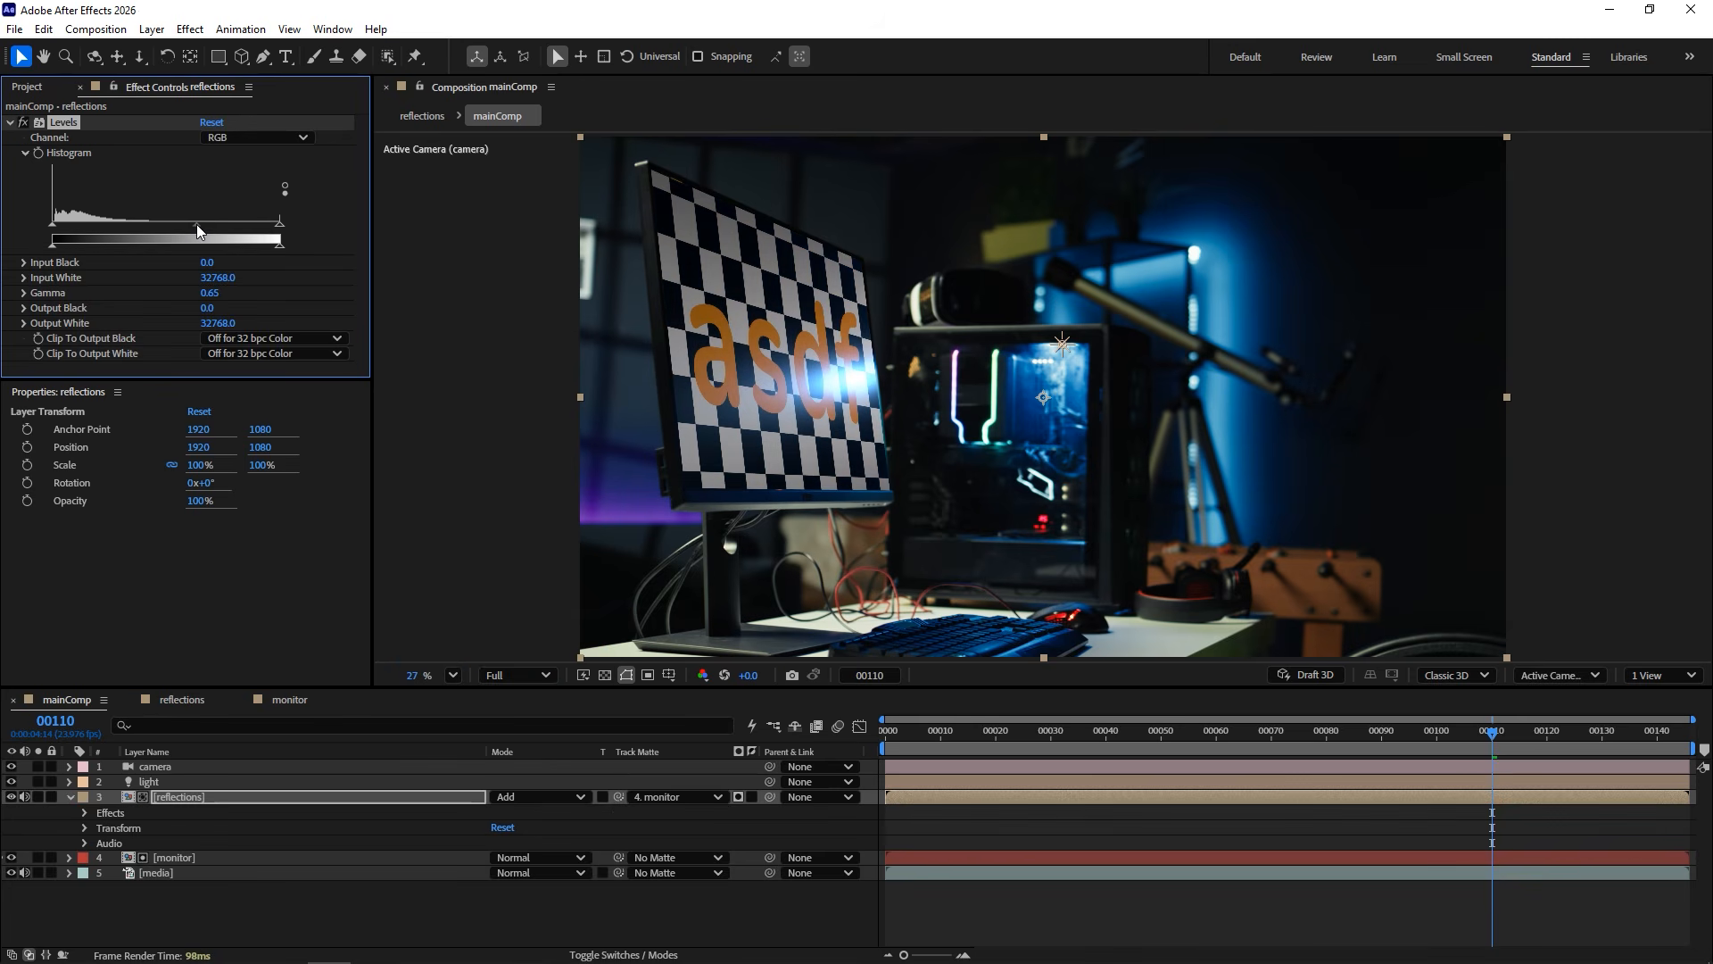
Add CC Radial Blur to the reflections layer with the type Scratch and an amount of 3.
{"action": "left_click", "coordinate": [10, 122]}
{"action": "right_click", "coordinate": [147, 179]}
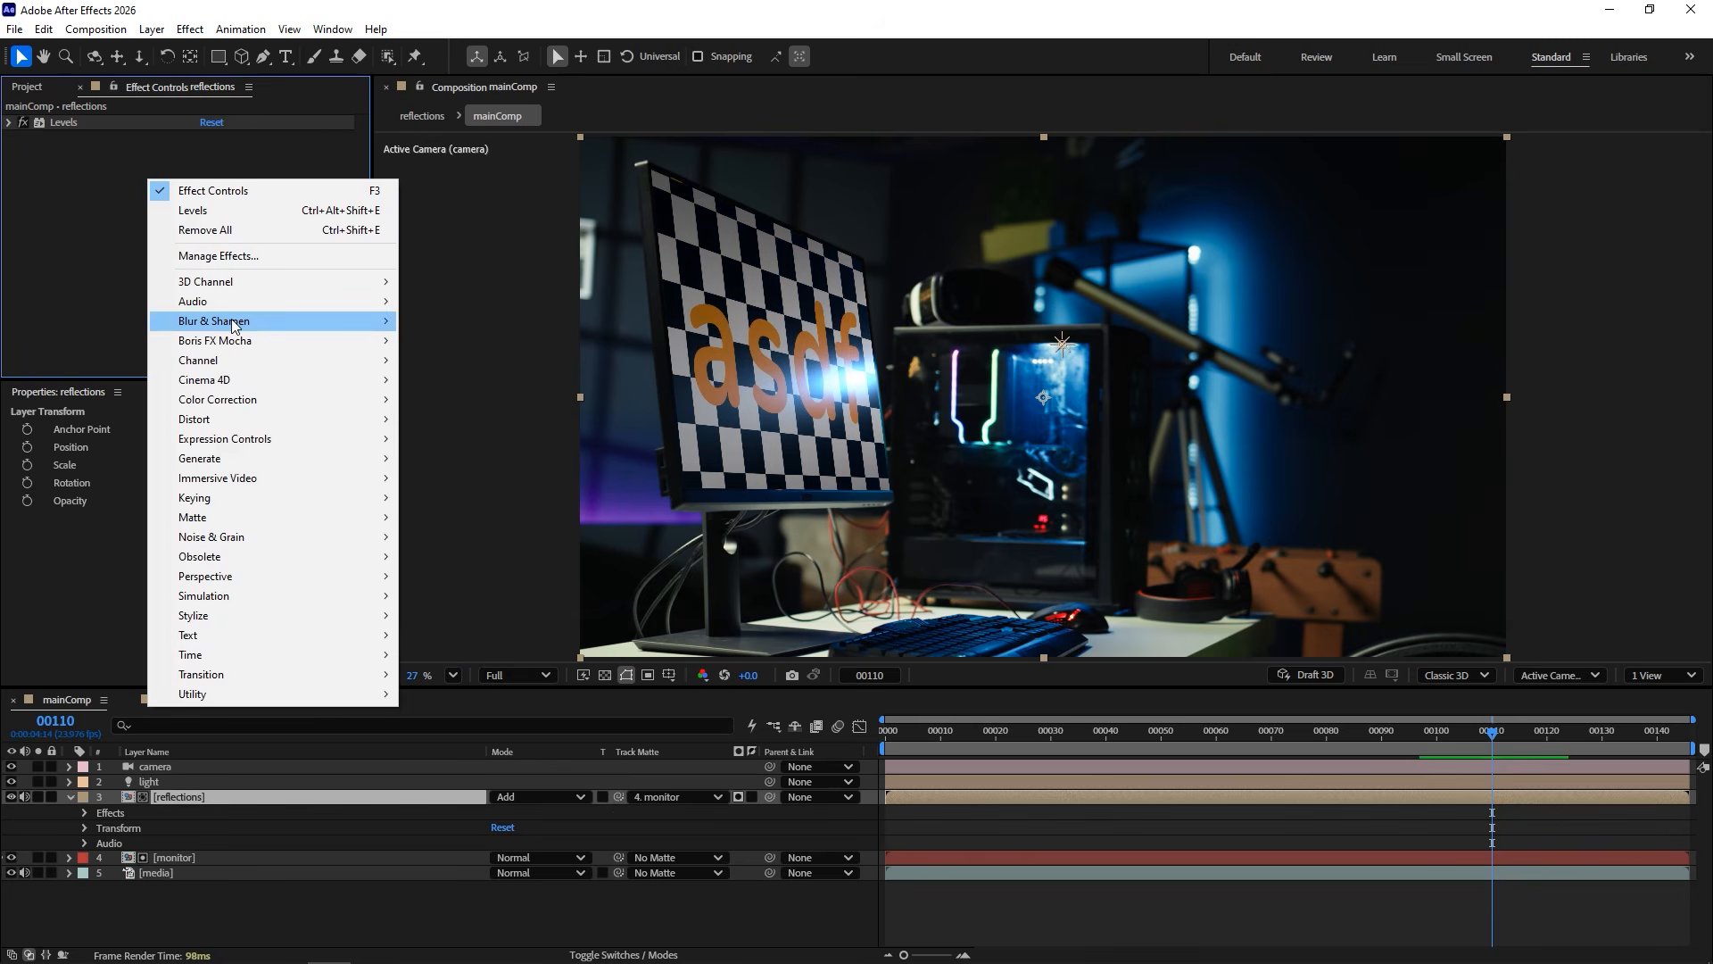
{"action": "mouse_move", "coordinate": [239, 320]}
{"action": "left_click", "coordinate": [459, 399]}
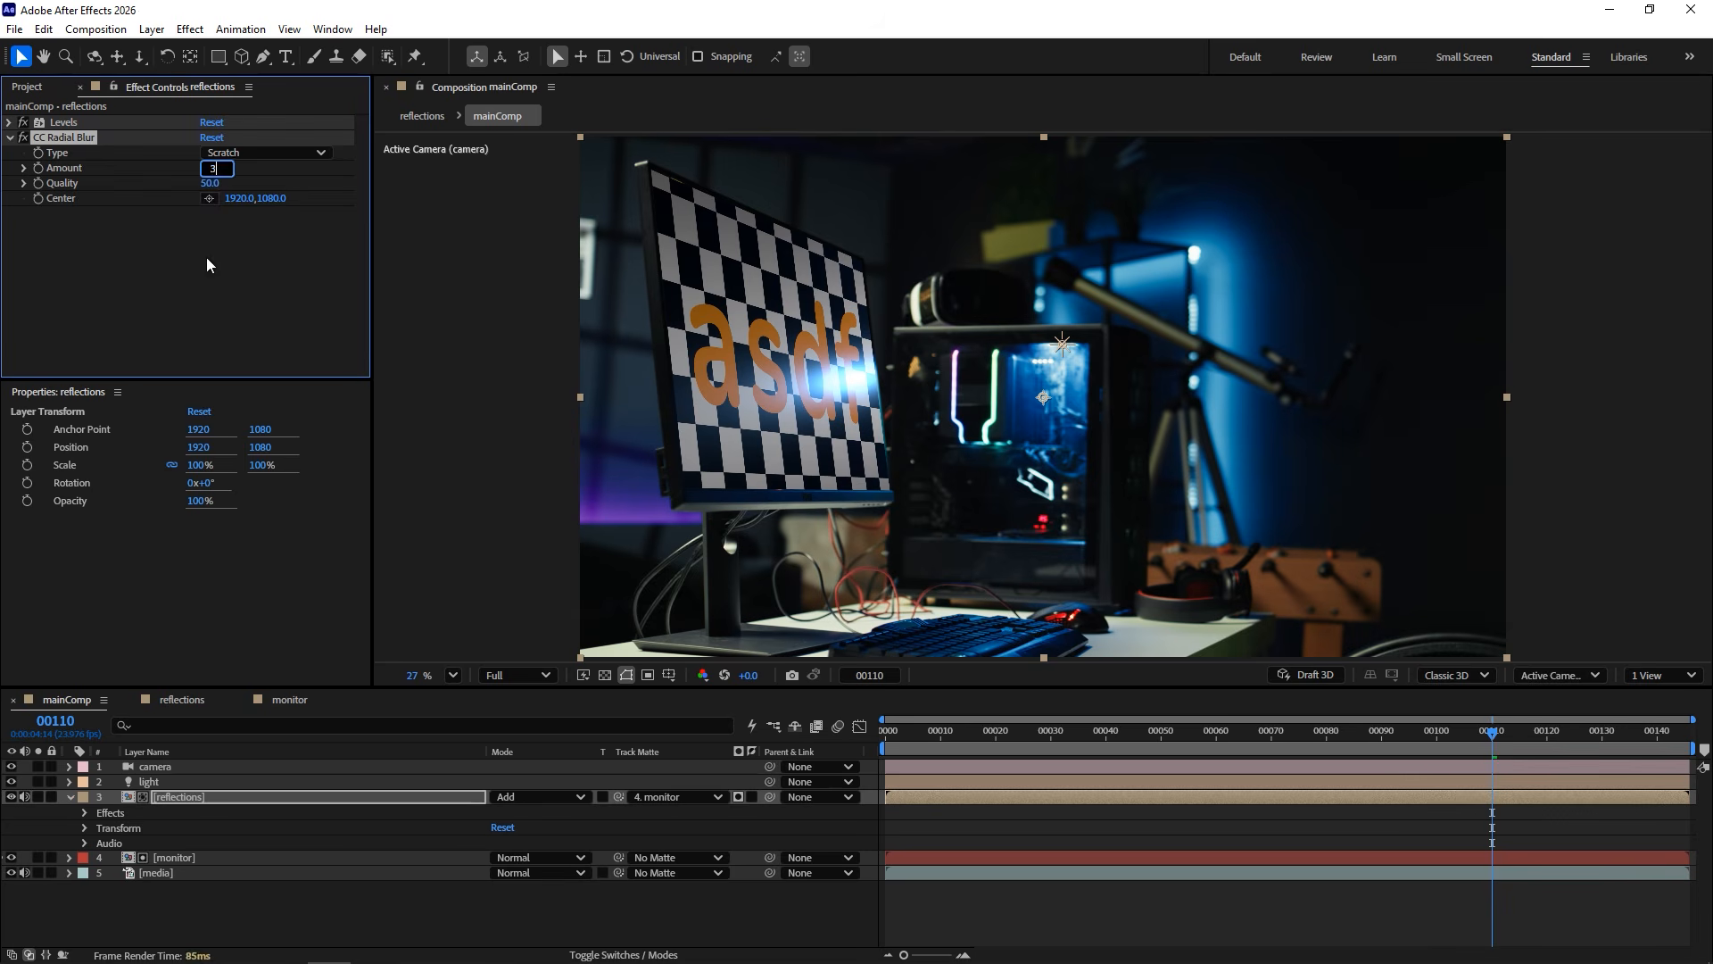
{"action": "left_click", "coordinate": [11, 138]}
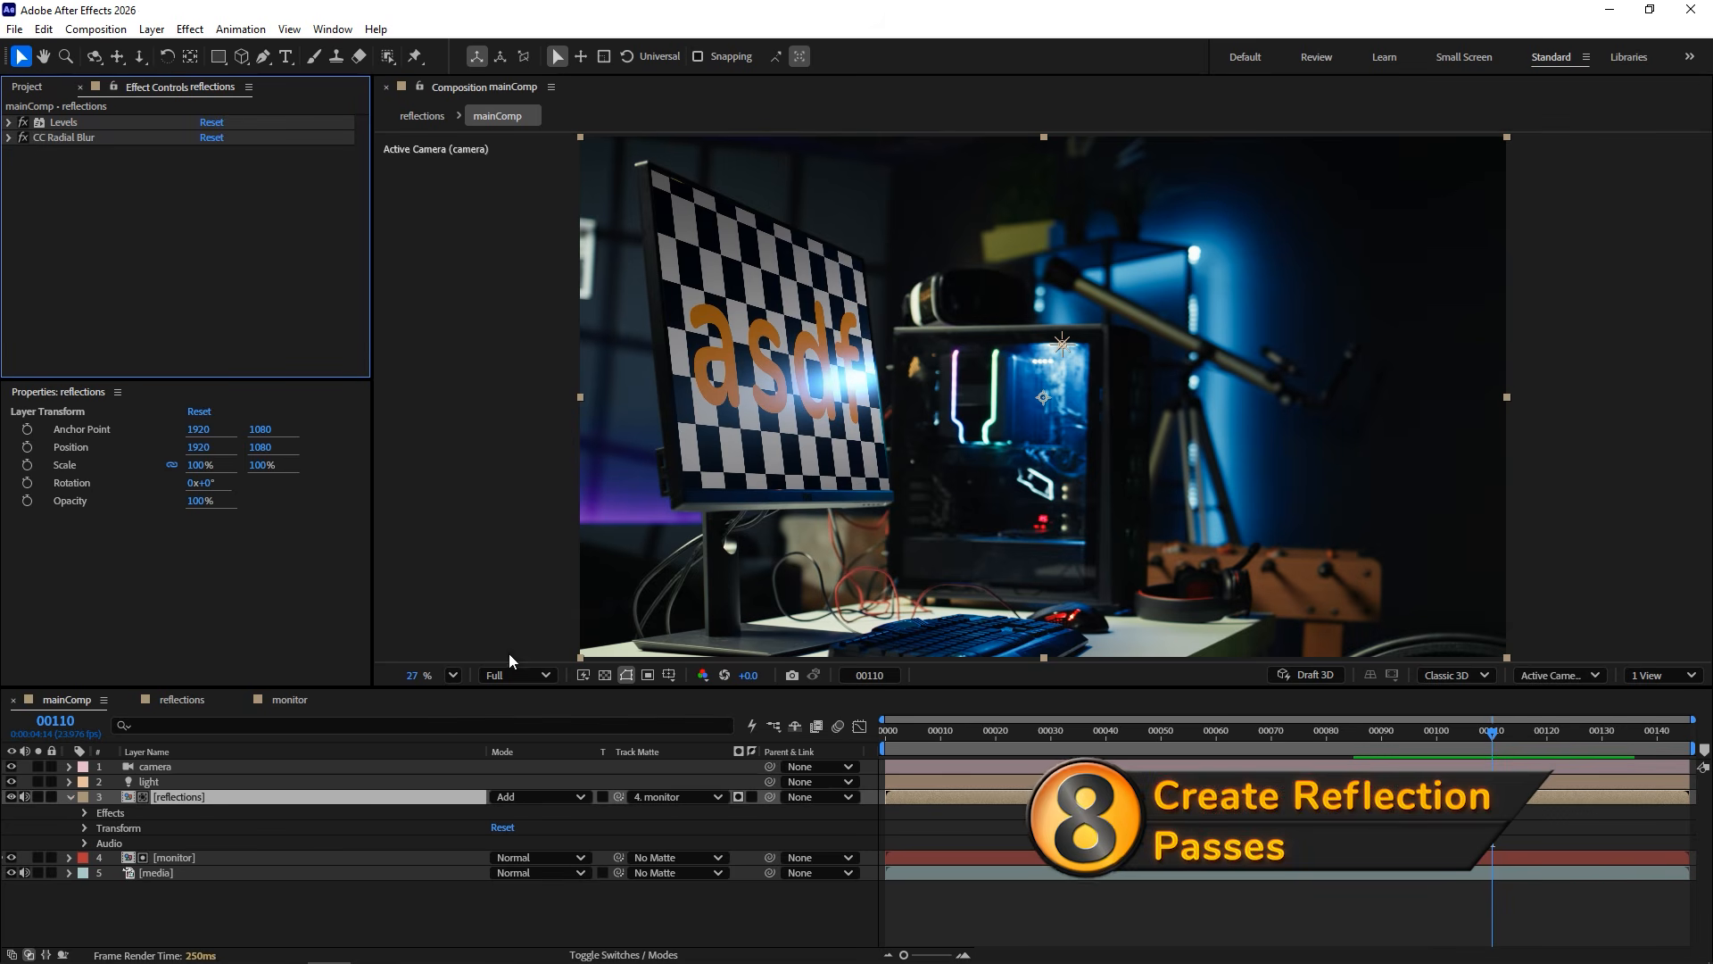
Solo the media layer to examine the original screen reflections, restore all layers, and compare with the reflections comp.
{"action": "left_click", "coordinate": [69, 796]}
{"action": "left_click", "coordinate": [134, 826]}
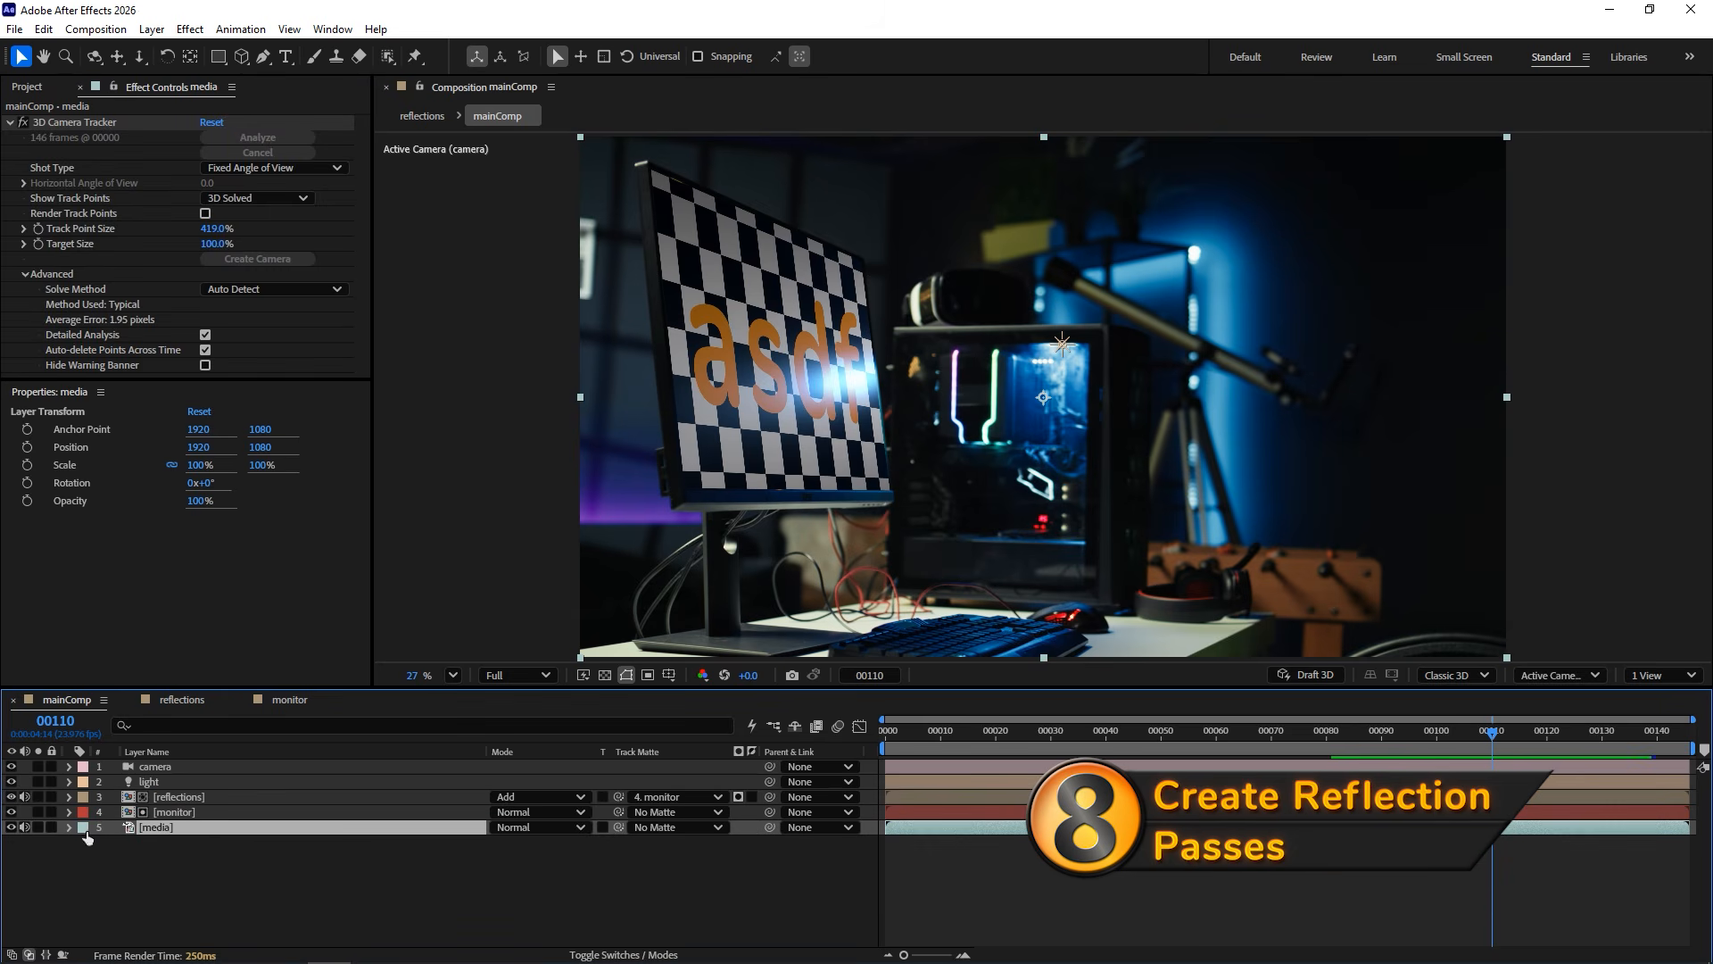
{"action": "left_click", "coordinate": [38, 827]}
{"action": "mouse_move", "coordinate": [1494, 739]}
{"action": "left_mouse_down"}
{"action": "mouse_move", "coordinate": [1233, 740]}
{"action": "mouse_move", "coordinate": [1492, 739]}
{"action": "left_mouse_up"}
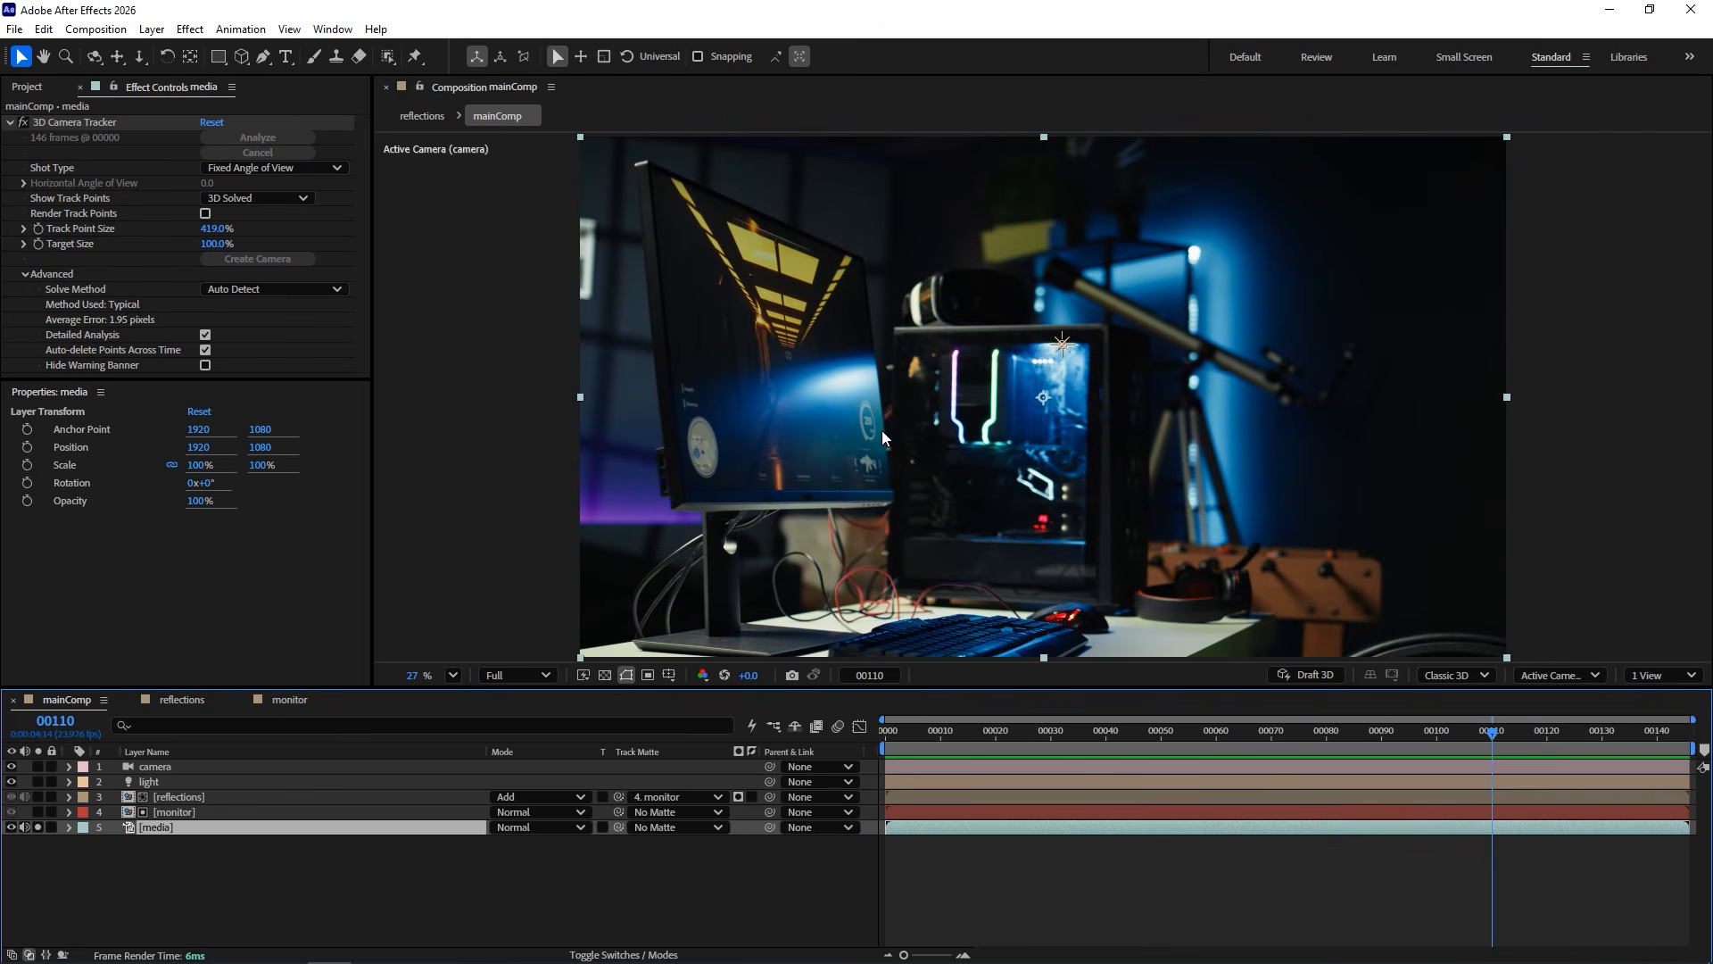
{"action": "left_click", "coordinate": [239, 782]}
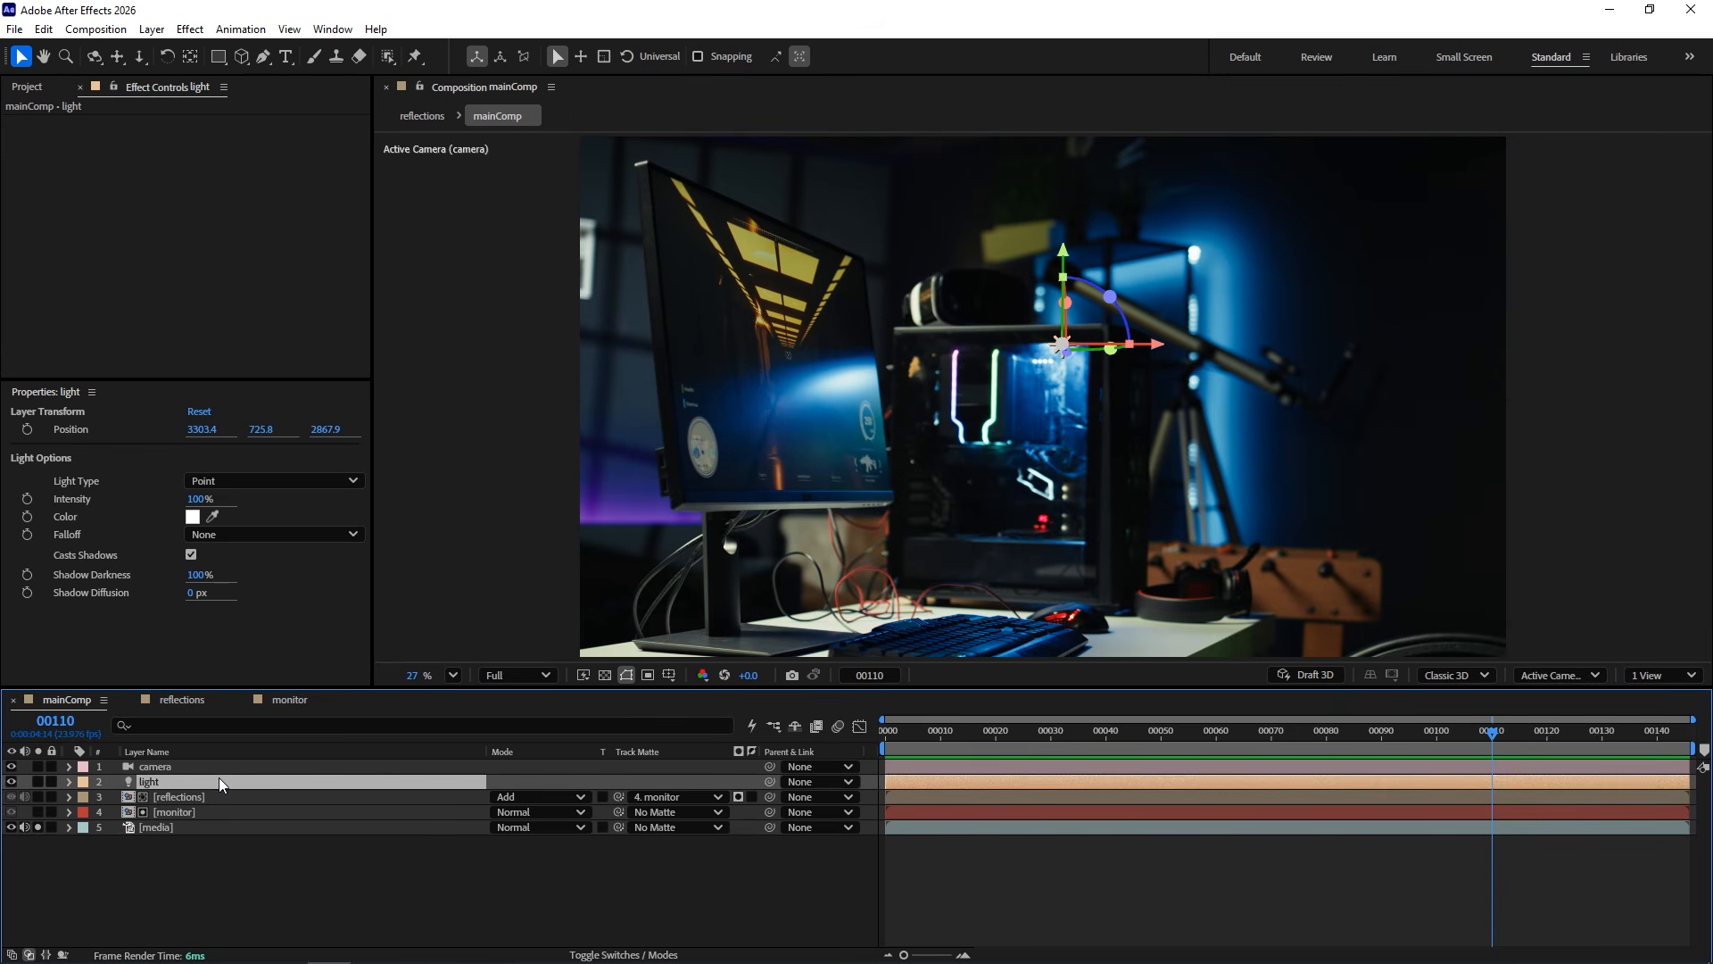
{"action": "left_click", "coordinate": [38, 827]}
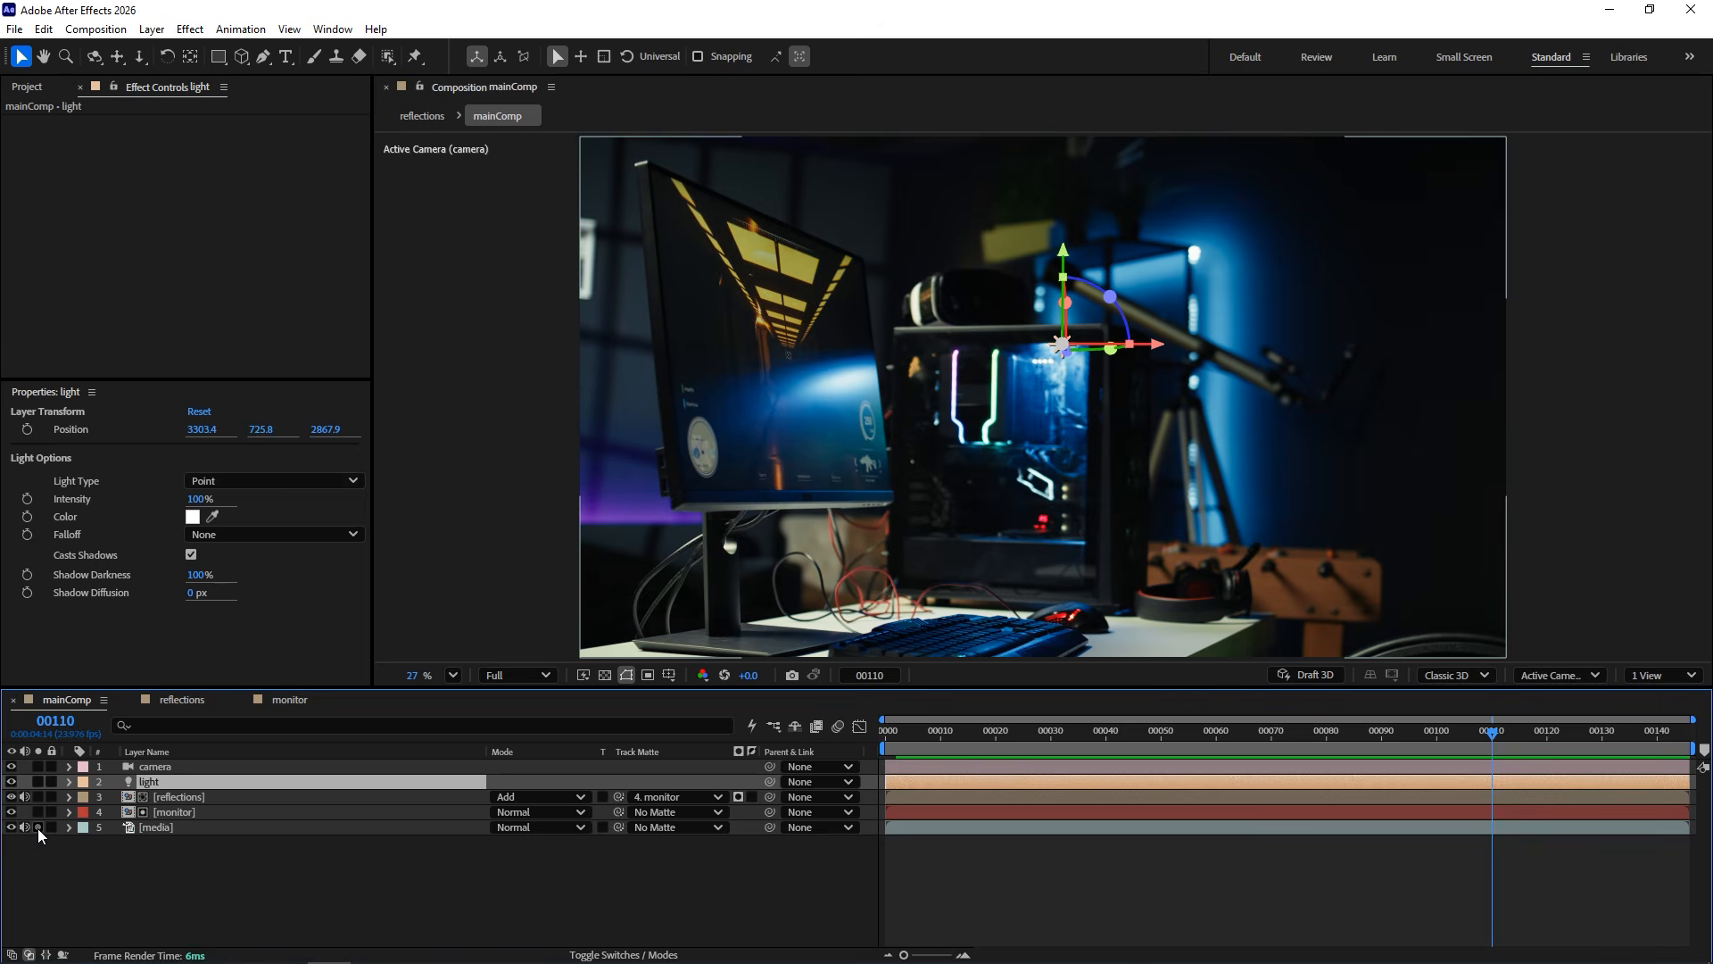
{"action": "left_click", "coordinate": [170, 700]}
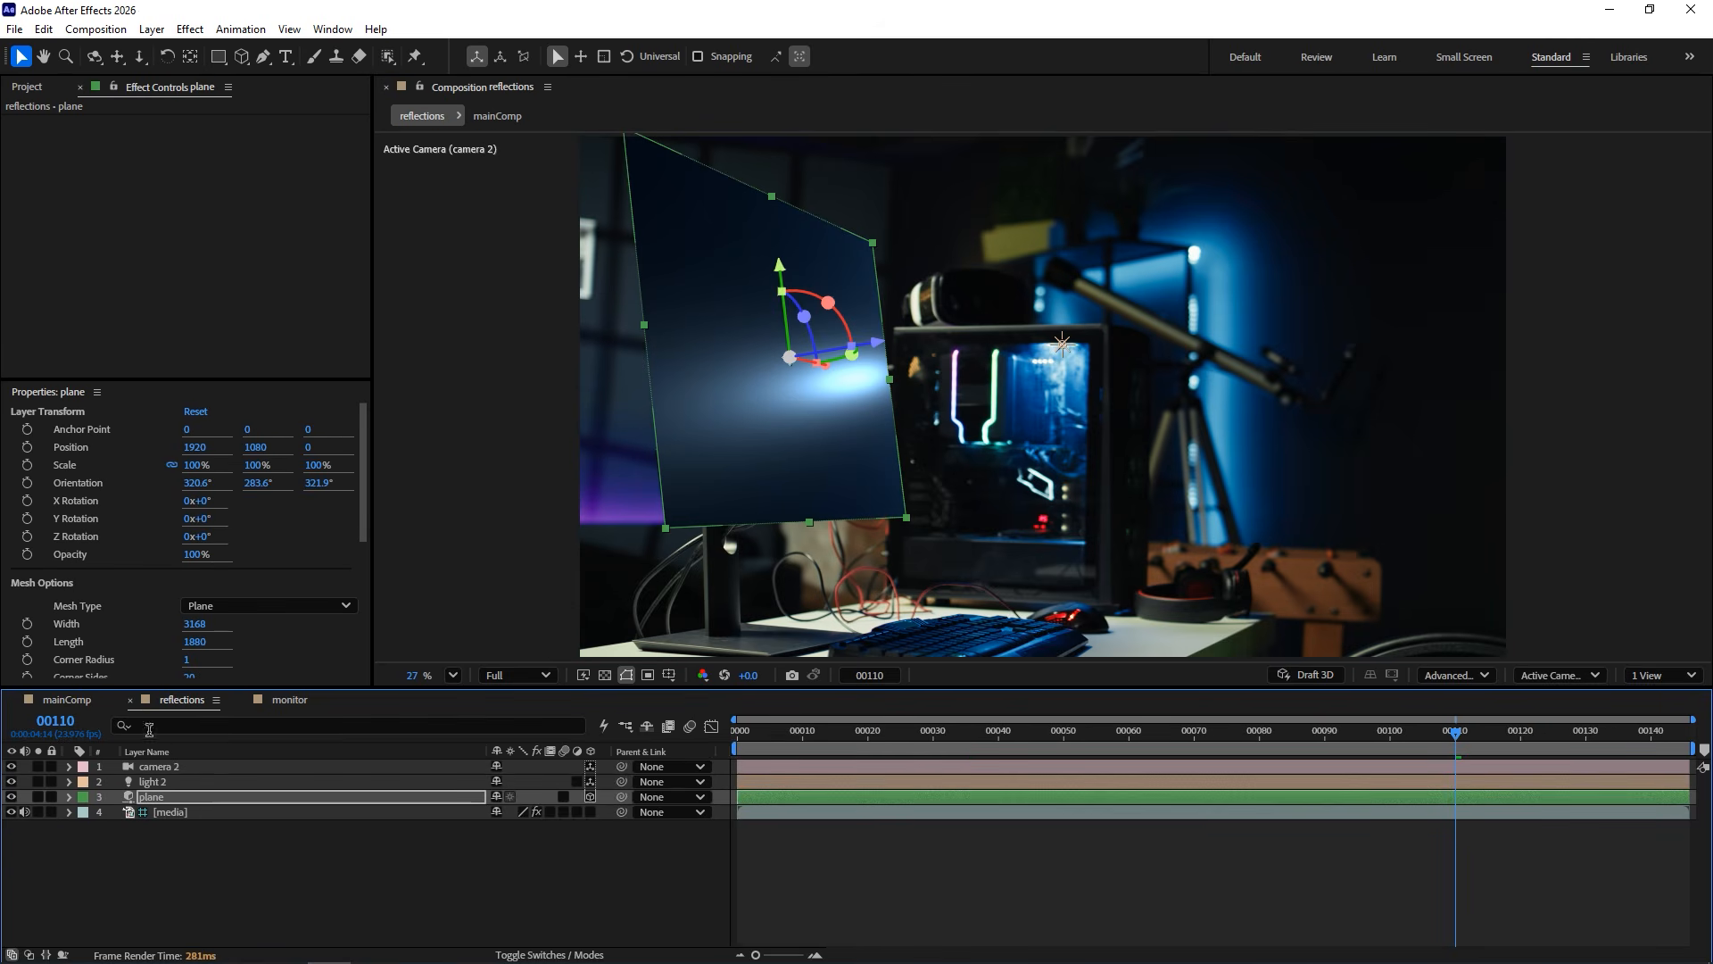
{"action": "left_click", "coordinate": [73, 704]}
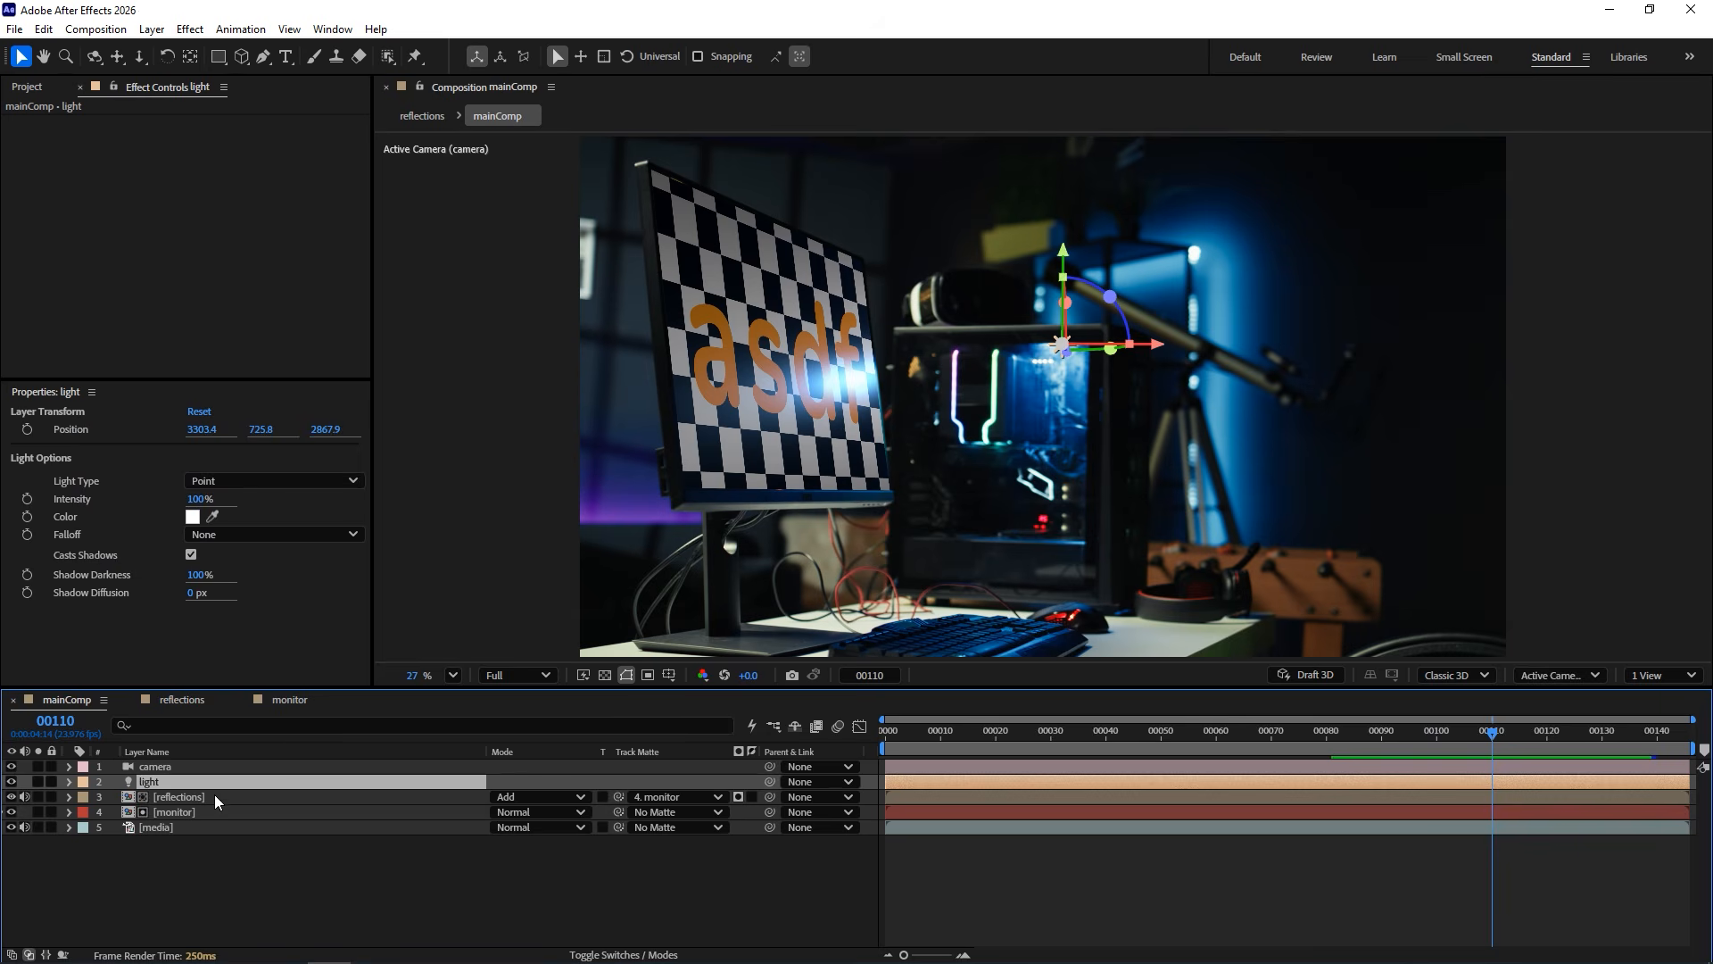
Reveal the reflections comp in the project, duplicate it and rename the copy reflections-soft.
{"action": "left_click", "coordinate": [286, 794]}
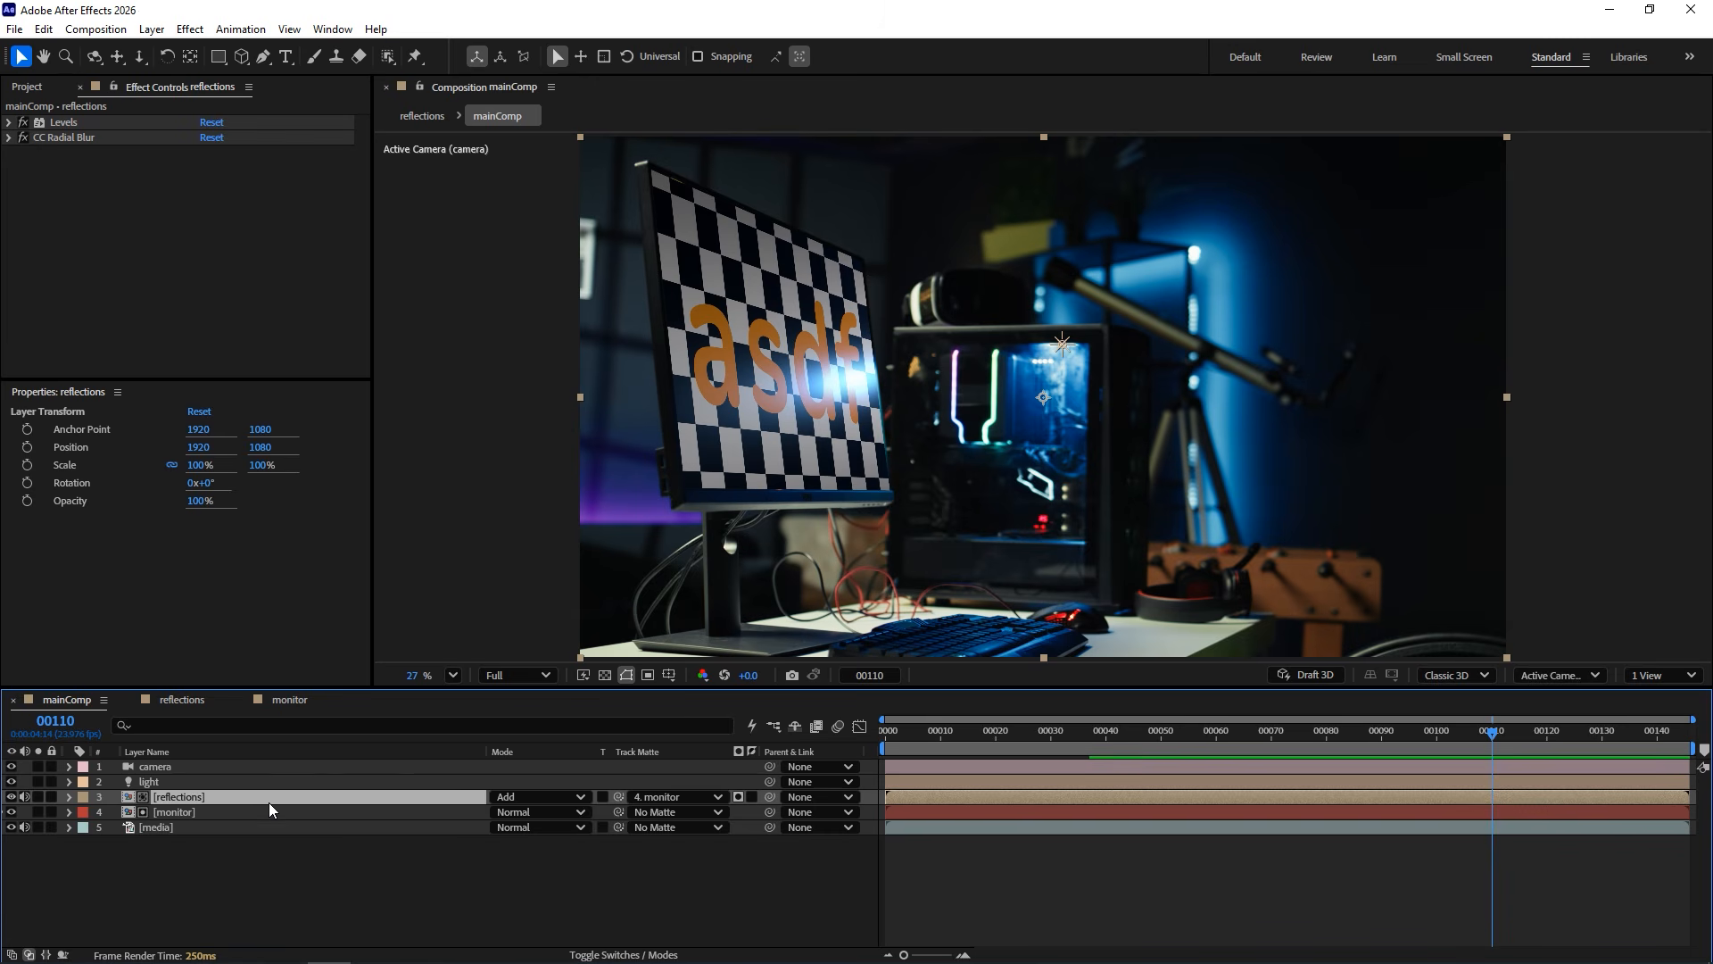
{"action": "right_click", "coordinate": [314, 800]}
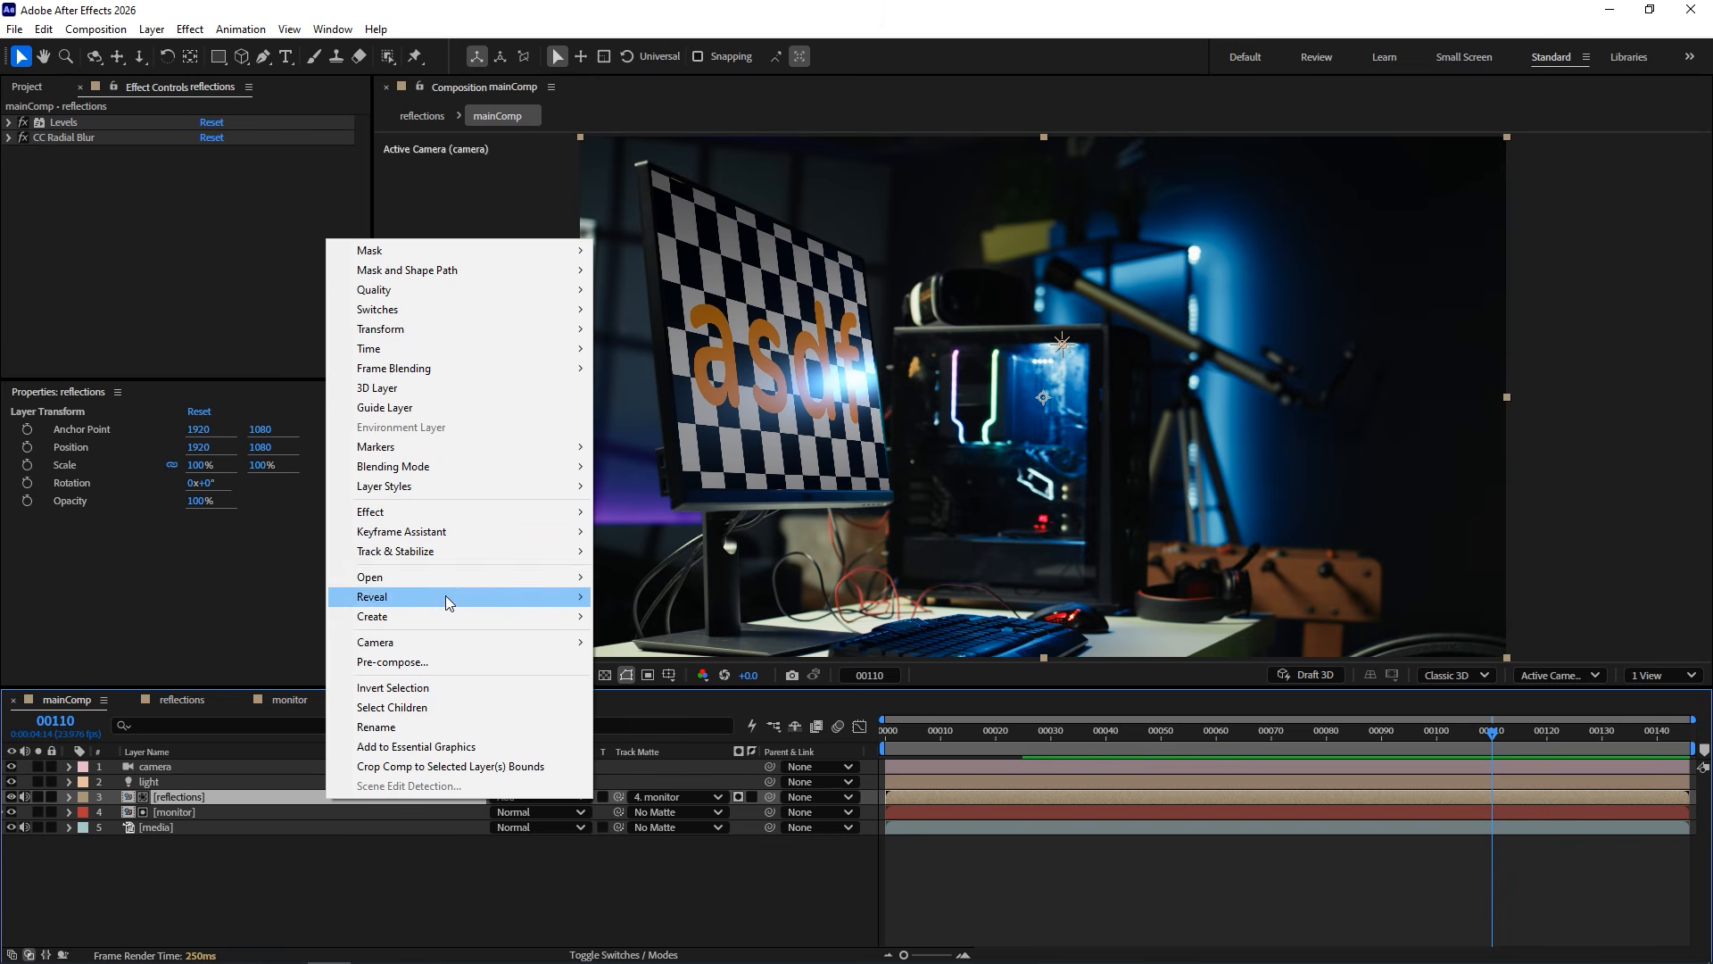
{"action": "mouse_move", "coordinate": [446, 596]}
{"action": "left_click", "coordinate": [687, 616]}
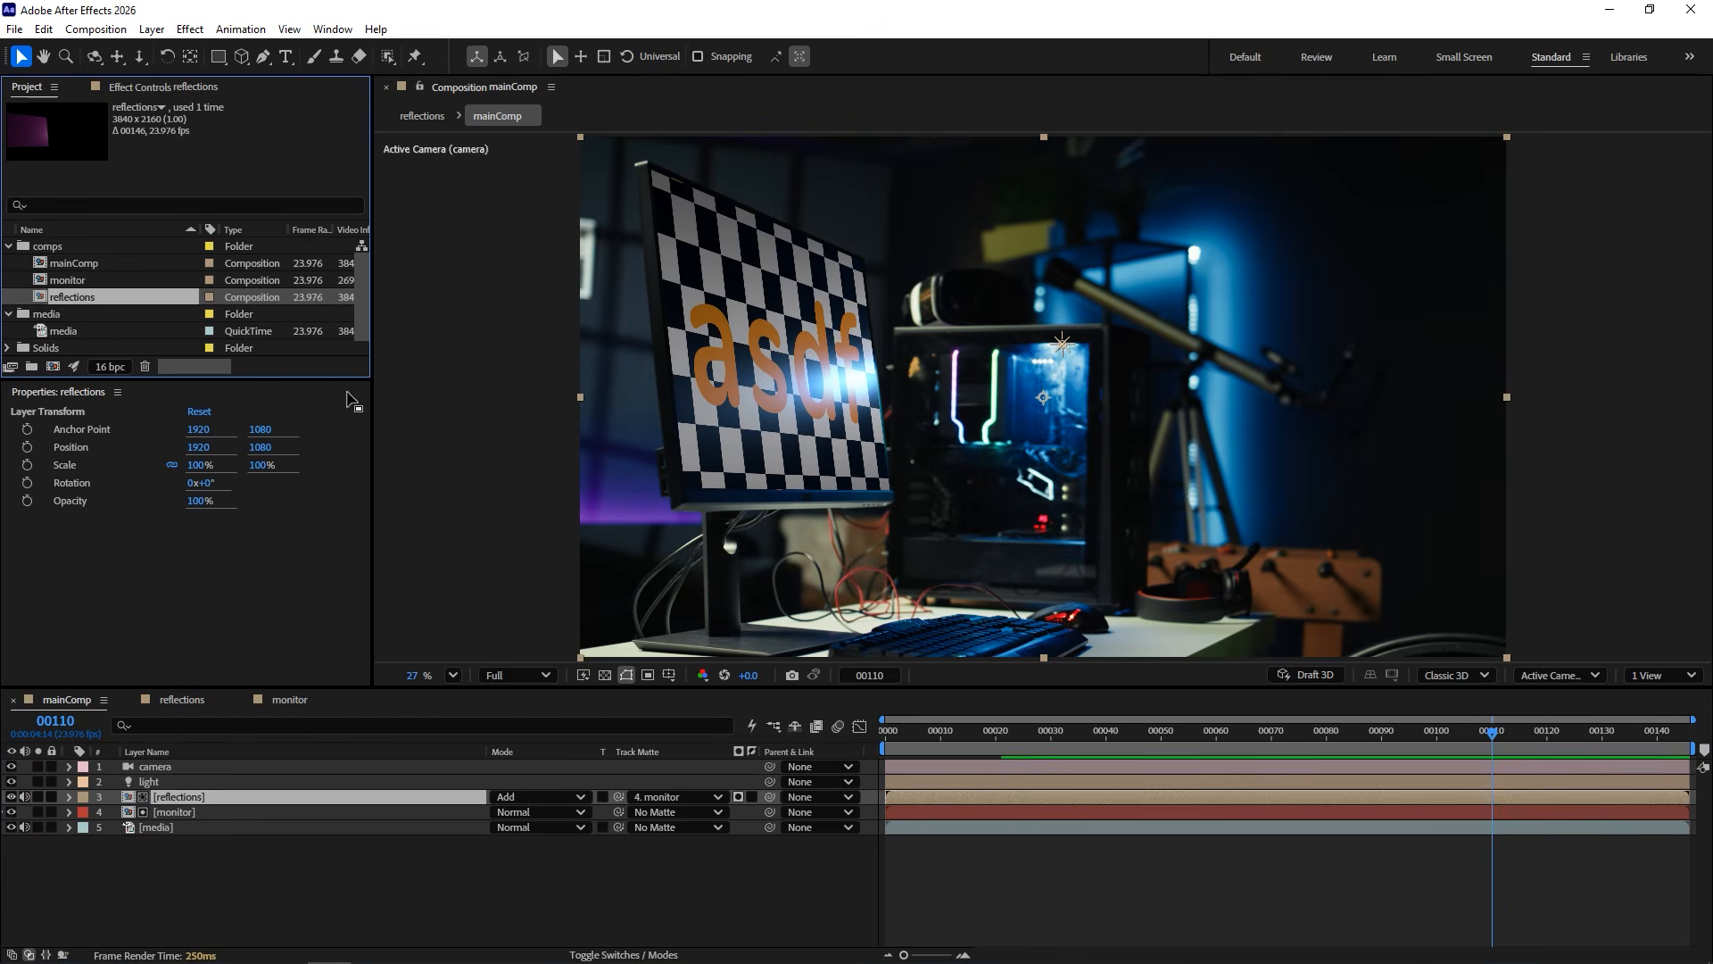
{"action": "key", "text": "ctrl+d"}
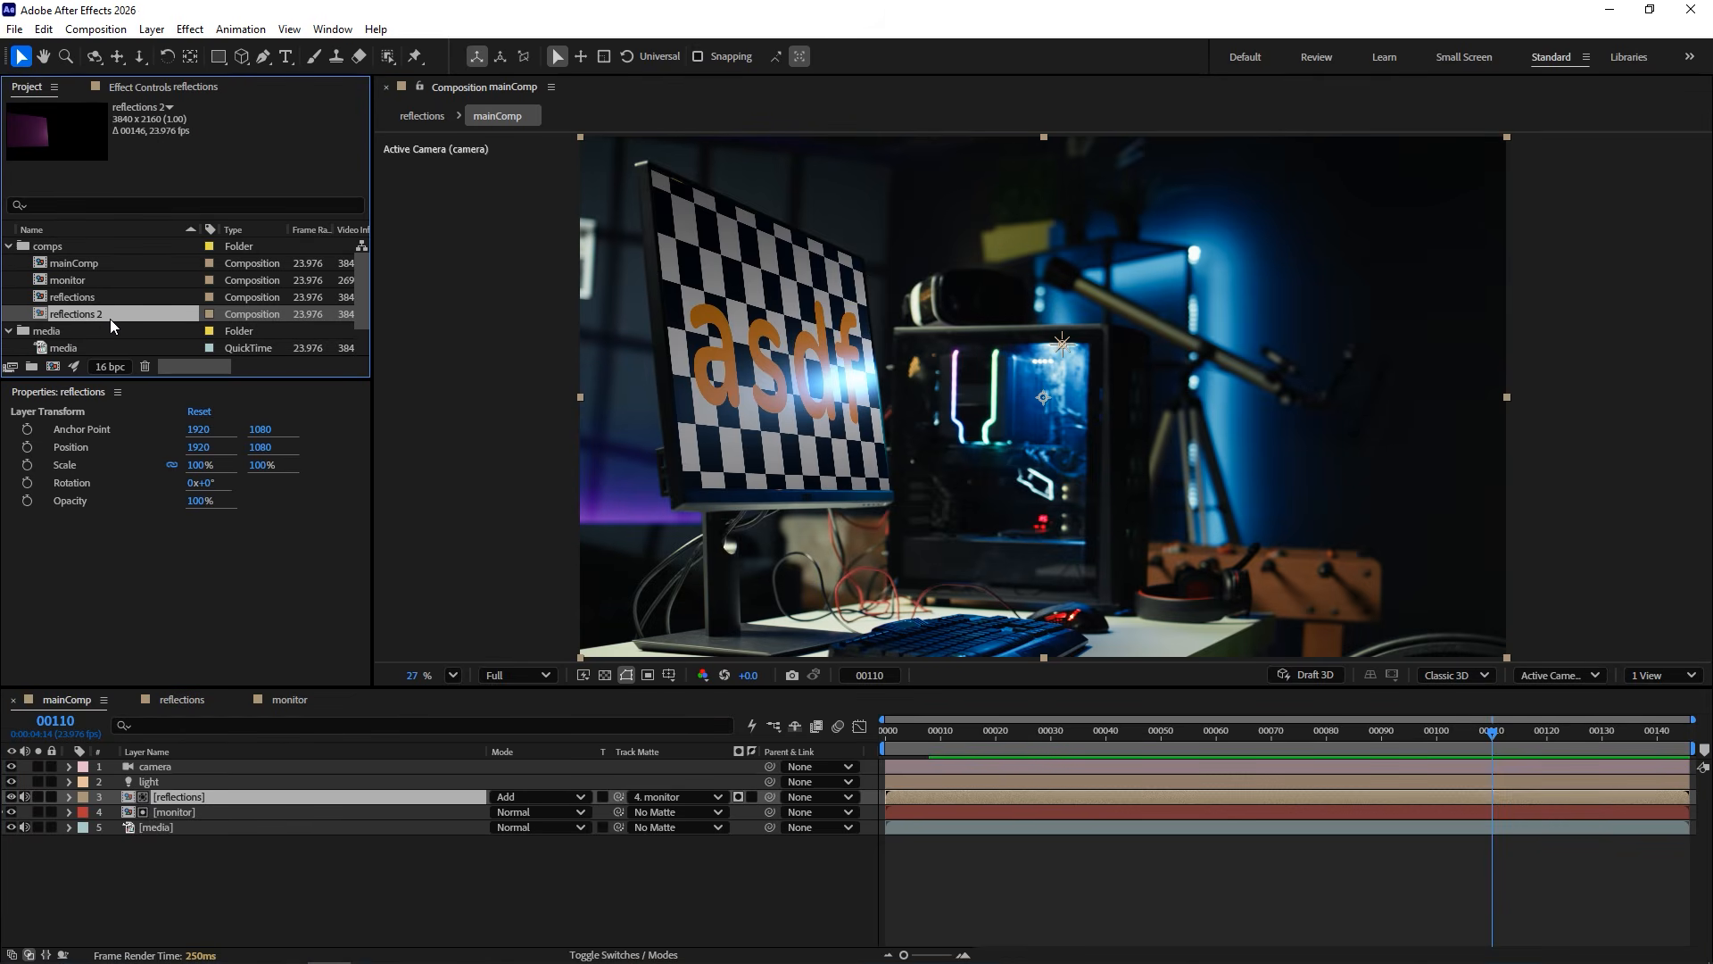
{"action": "key", "text": "Return"}
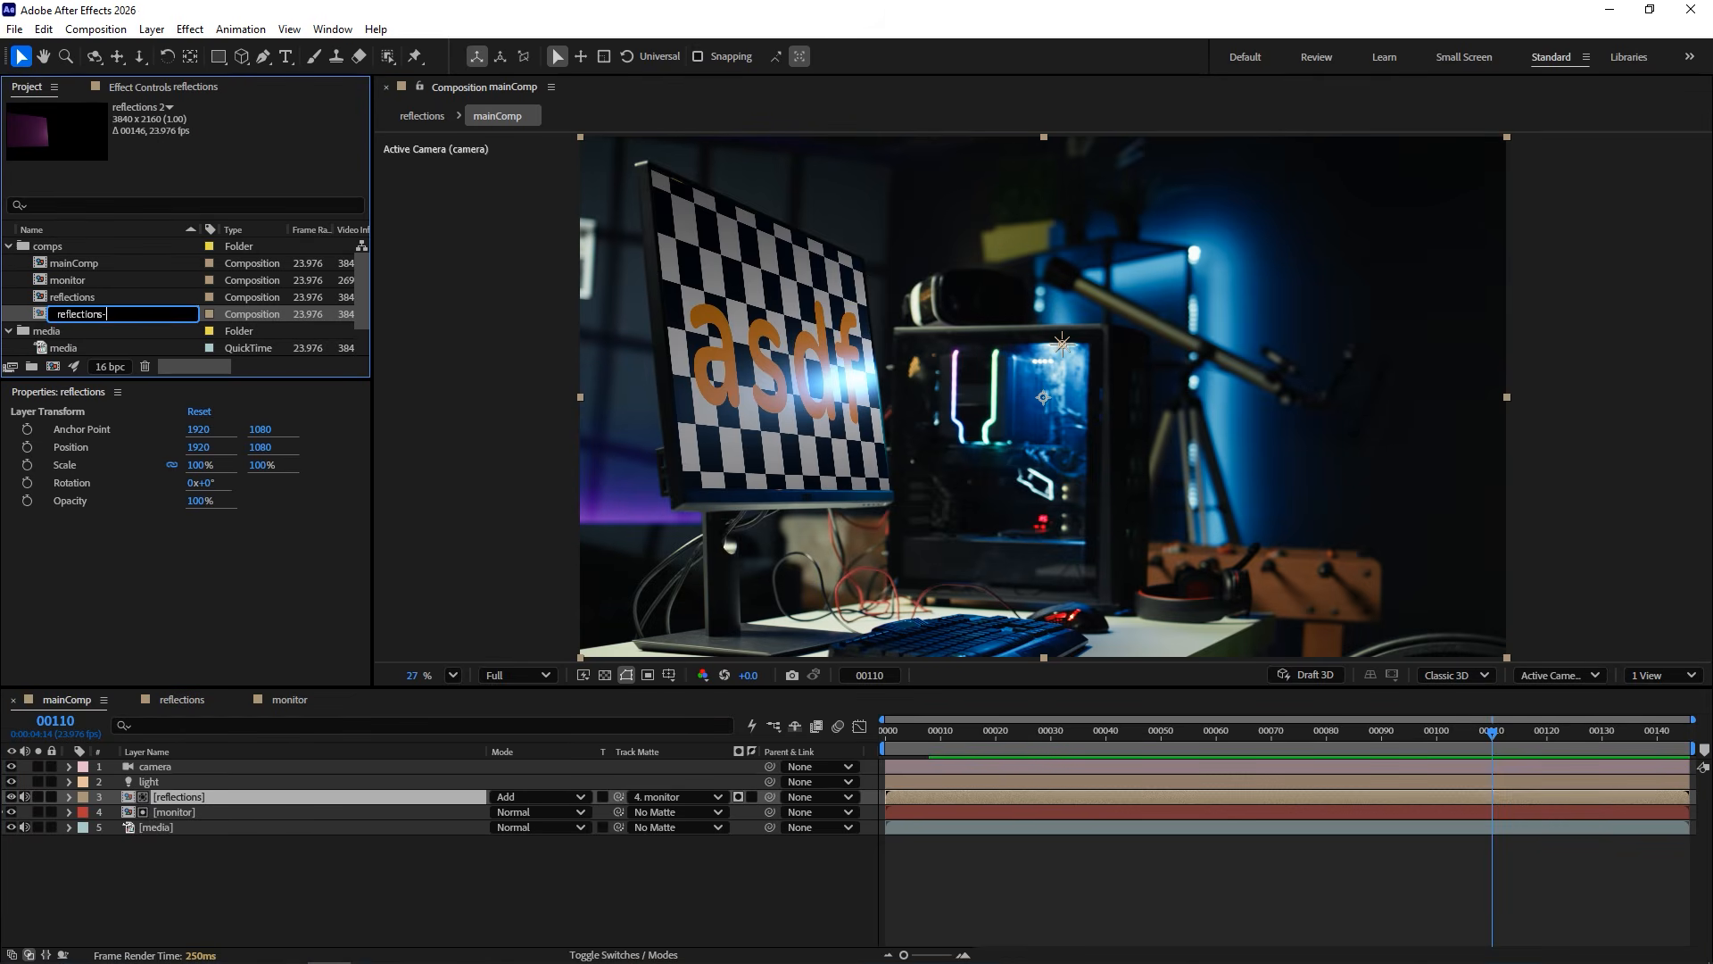
{"action": "key", "text": "Return"}
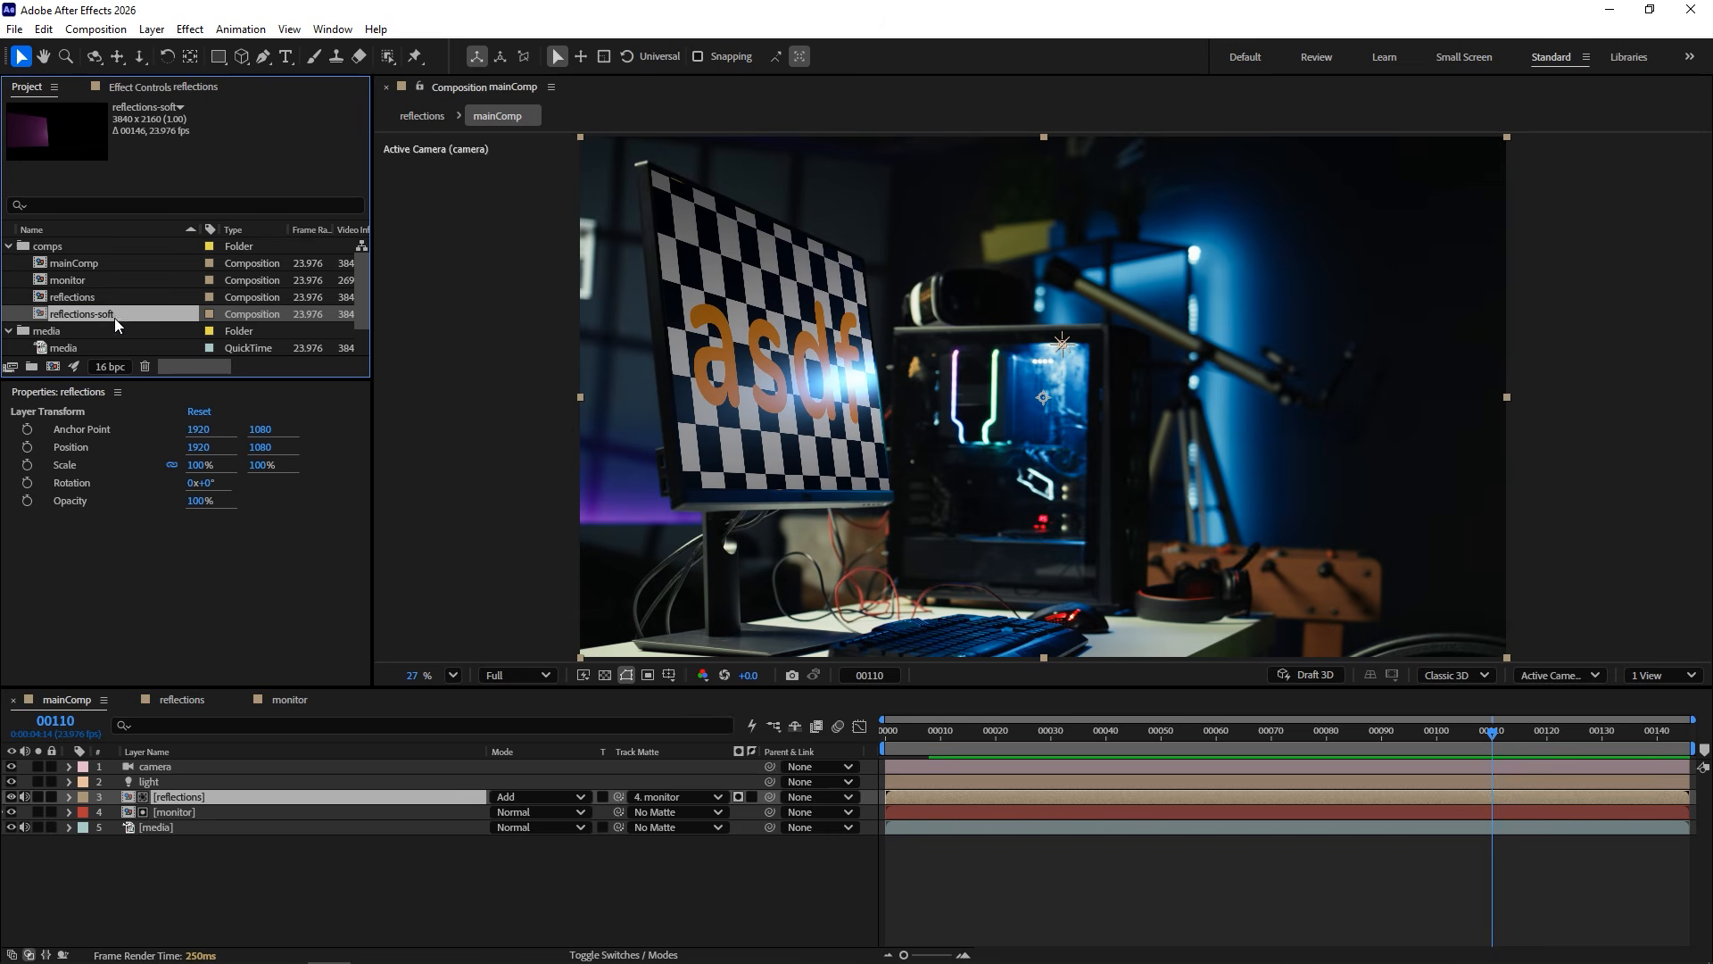
Rename the original reflections comp to reflections-sharp.
{"action": "left_click", "coordinate": [125, 300]}
{"action": "key", "text": "Return"}
{"action": "key", "text": "Right"}
{"action": "type", "text": "-shar"}
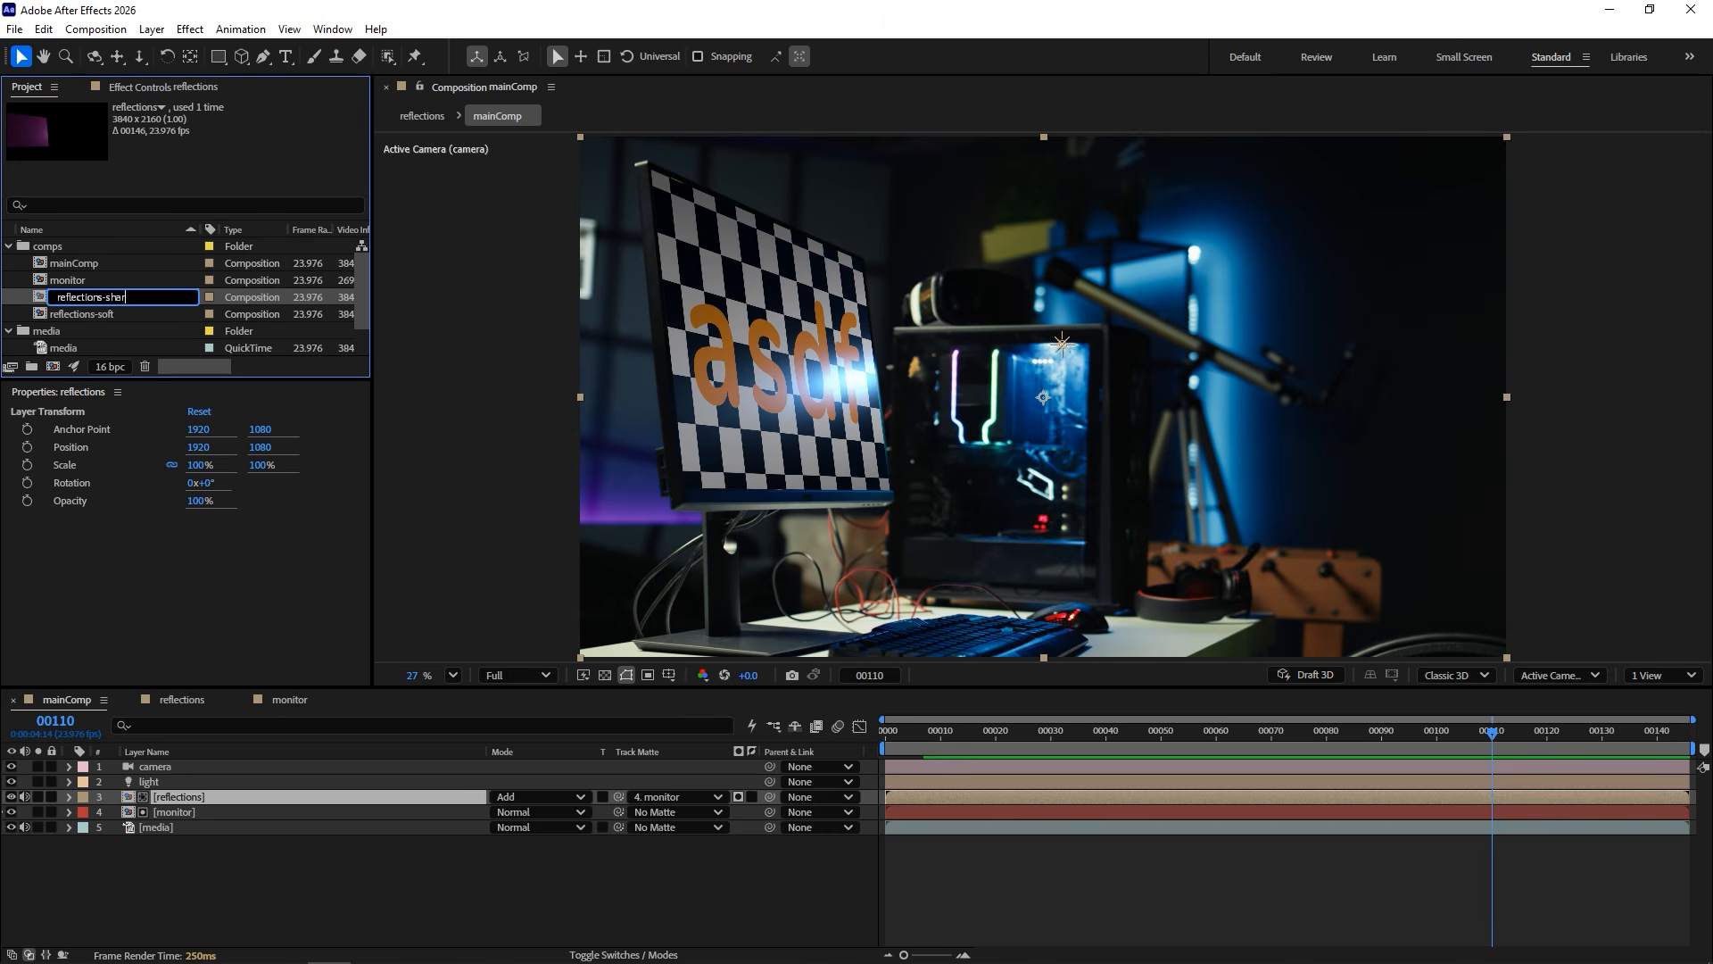
{"action": "type", "text": "p"}
{"action": "key", "text": "Return"}
Duplicate the reflections-sharp layer in mainComp and replace the lower copy's source with the reflections-soft comp.
{"action": "left_click", "coordinate": [250, 795]}
{"action": "key", "text": "ctrl+d"}
{"action": "left_click", "coordinate": [254, 811]}
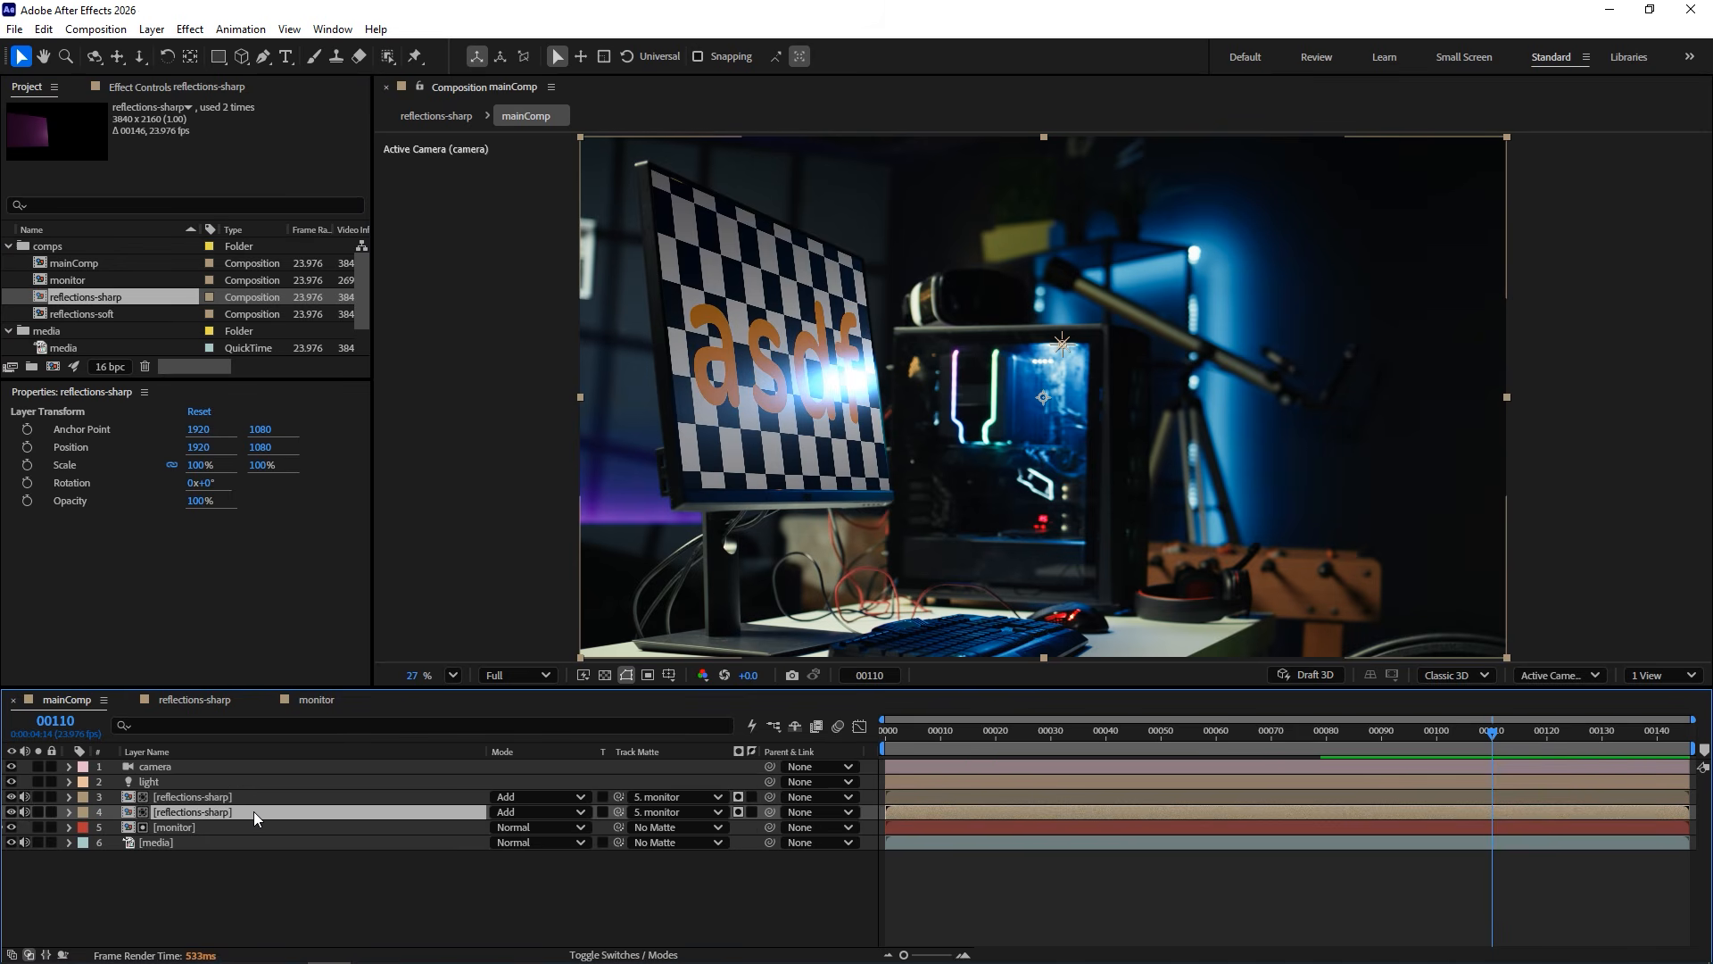
{"action": "left_click_drag", "start_coordinate": [107, 314], "coordinate": [269, 812]}
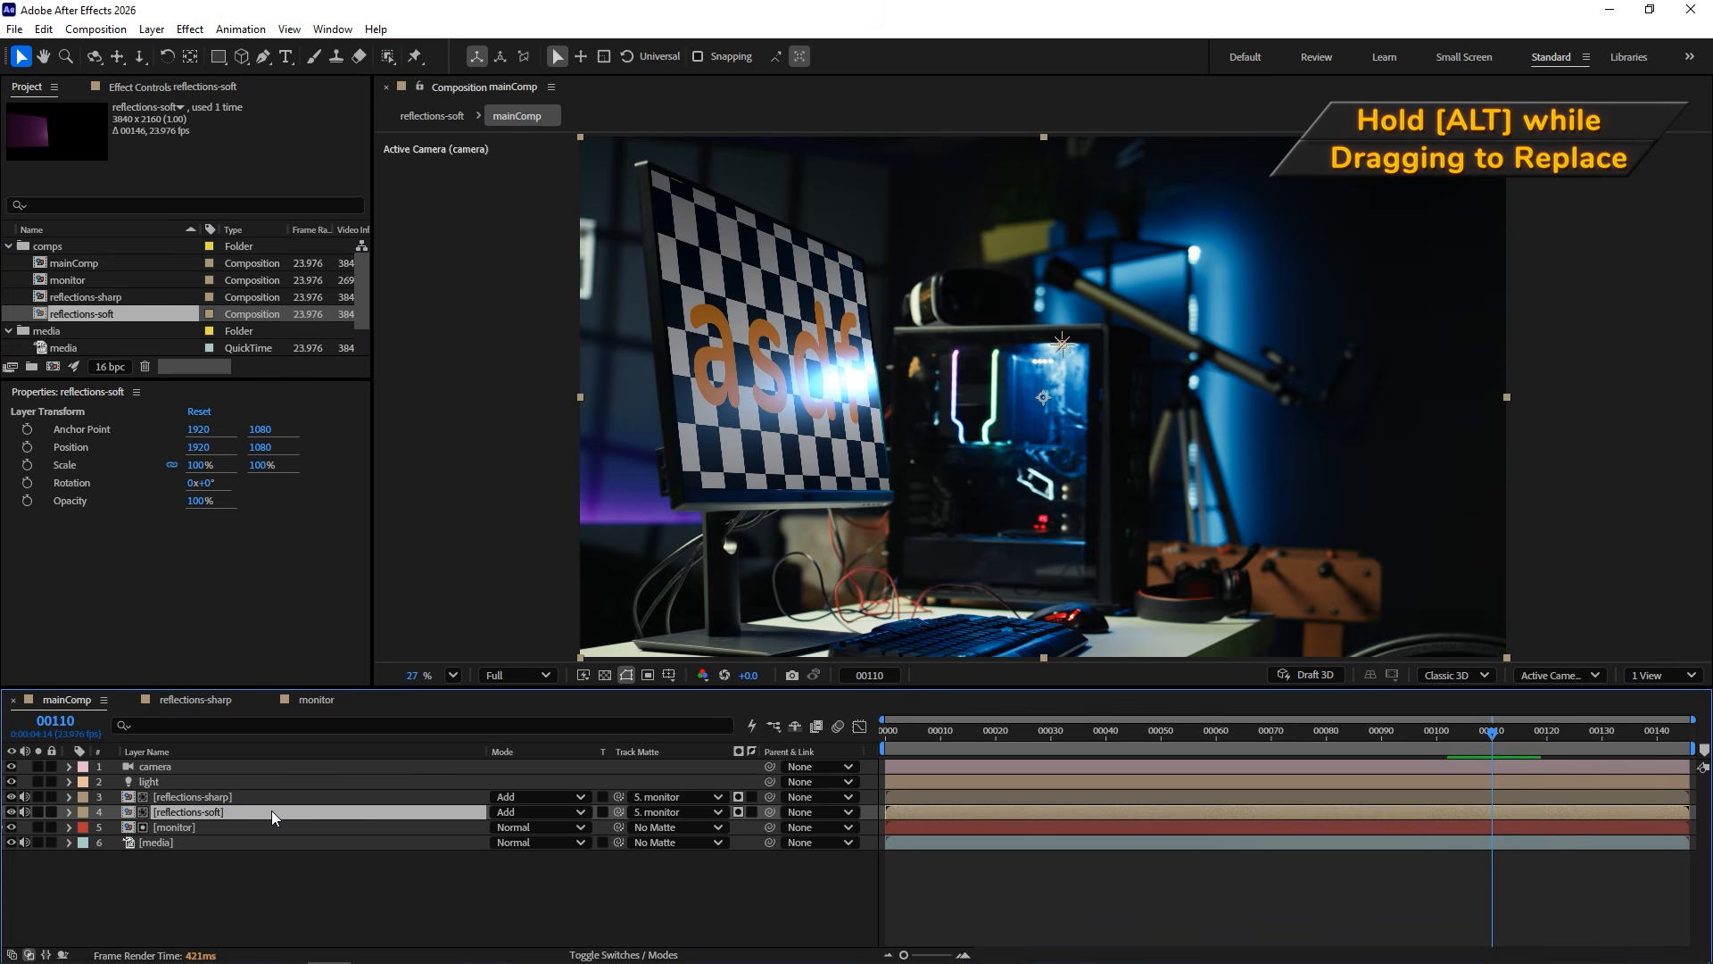
In the reflections-soft comp, lower light 2 to a Y position of about 1083 and raise its intensity to about 246%.
{"action": "double_click", "coordinate": [213, 811]}
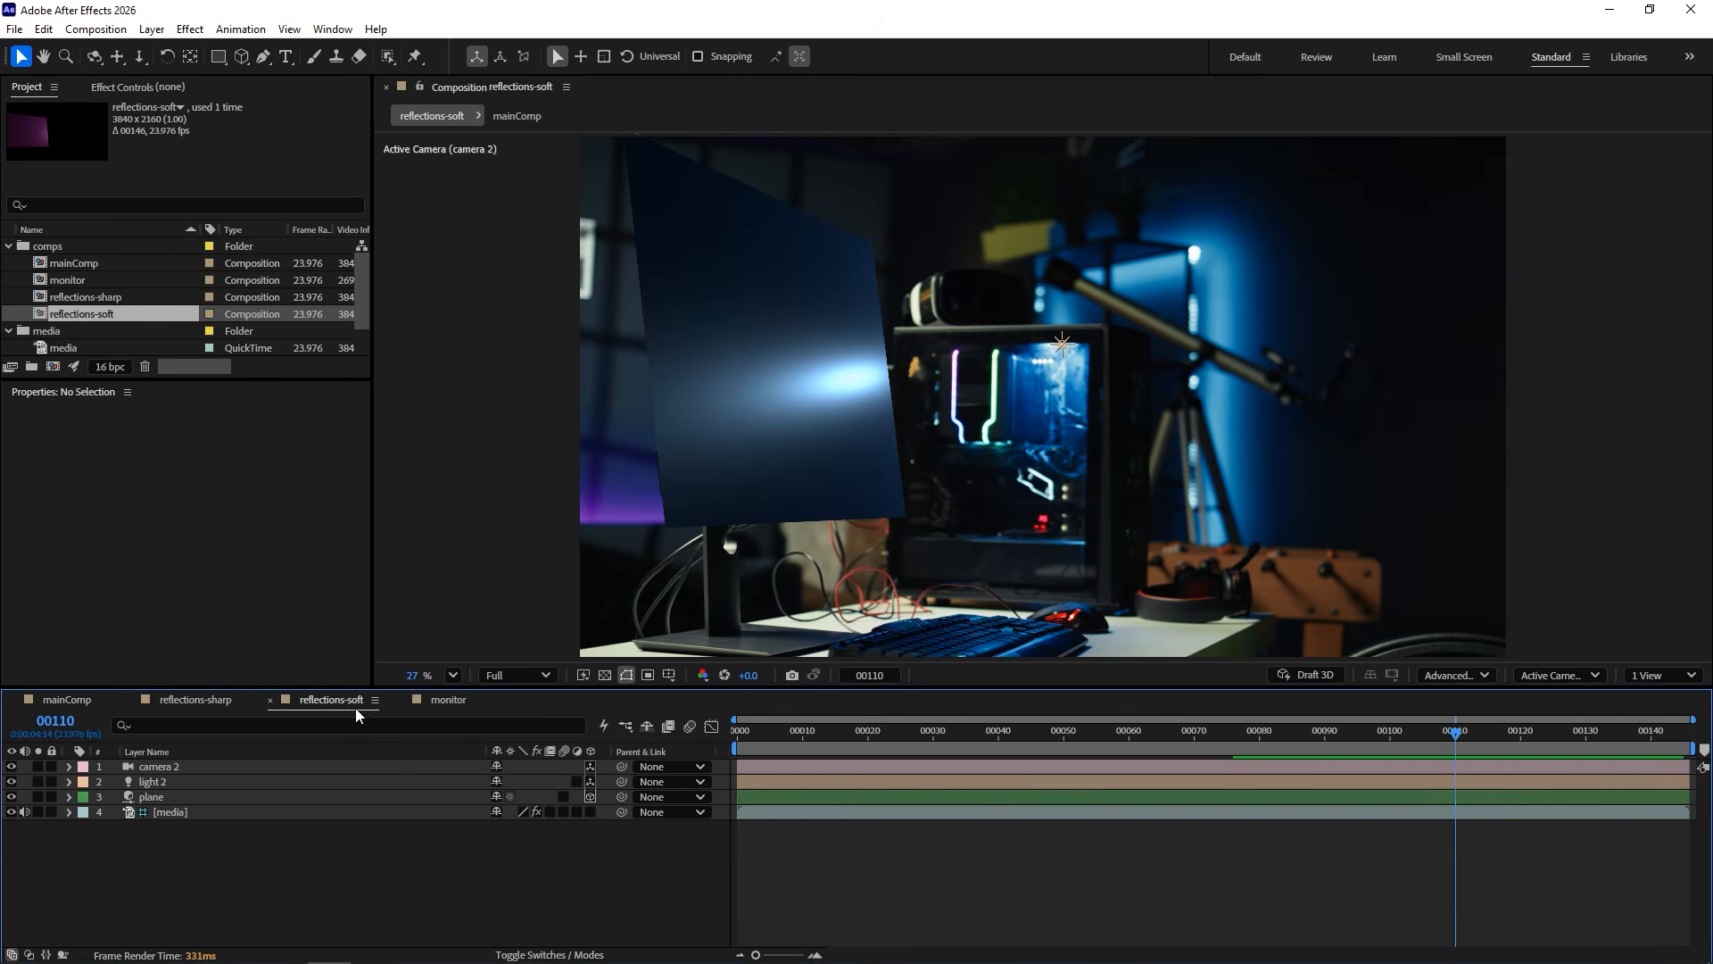
{"action": "left_click", "coordinate": [222, 780]}
{"action": "left_click_drag", "start_coordinate": [1064, 259], "coordinate": [1063, 306]}
{"action": "left_click_drag", "start_coordinate": [197, 499], "coordinate": [324, 494]}
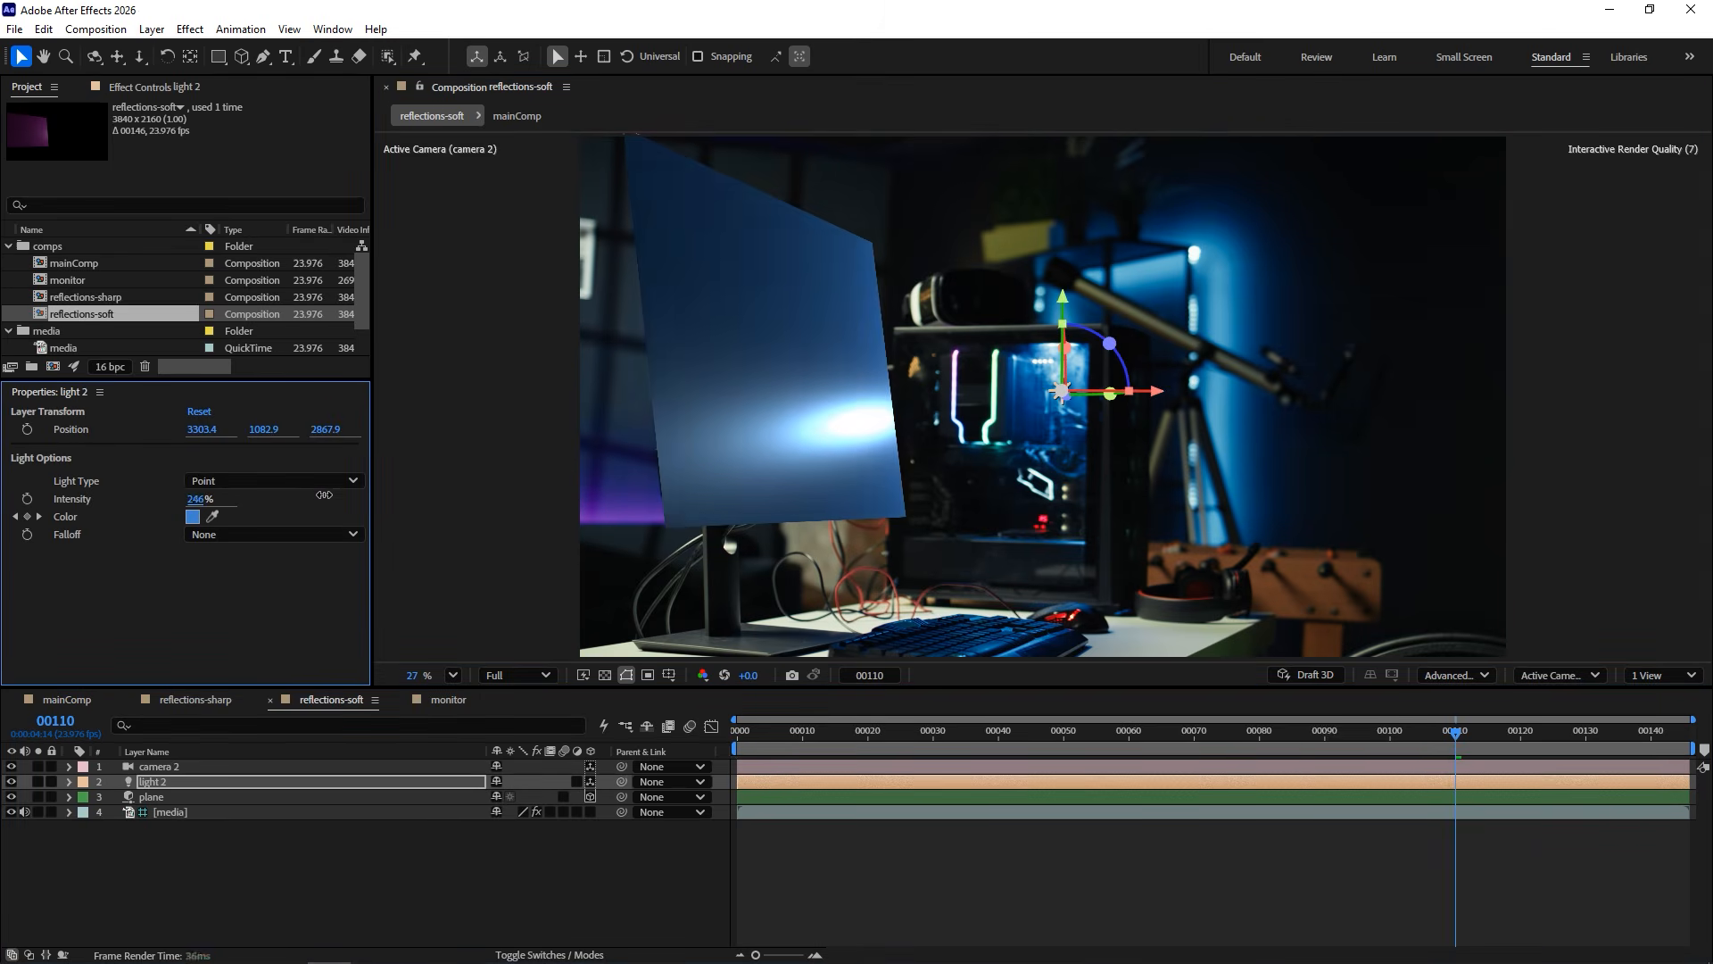
Adjust the plane's properties in reflections-soft to soften its reflection, and return to mainComp.
{"action": "left_click", "coordinate": [200, 796]}
{"action": "left_click_drag", "start_coordinate": [196, 598], "coordinate": [215, 616]}
{"action": "left_click", "coordinate": [72, 700]}
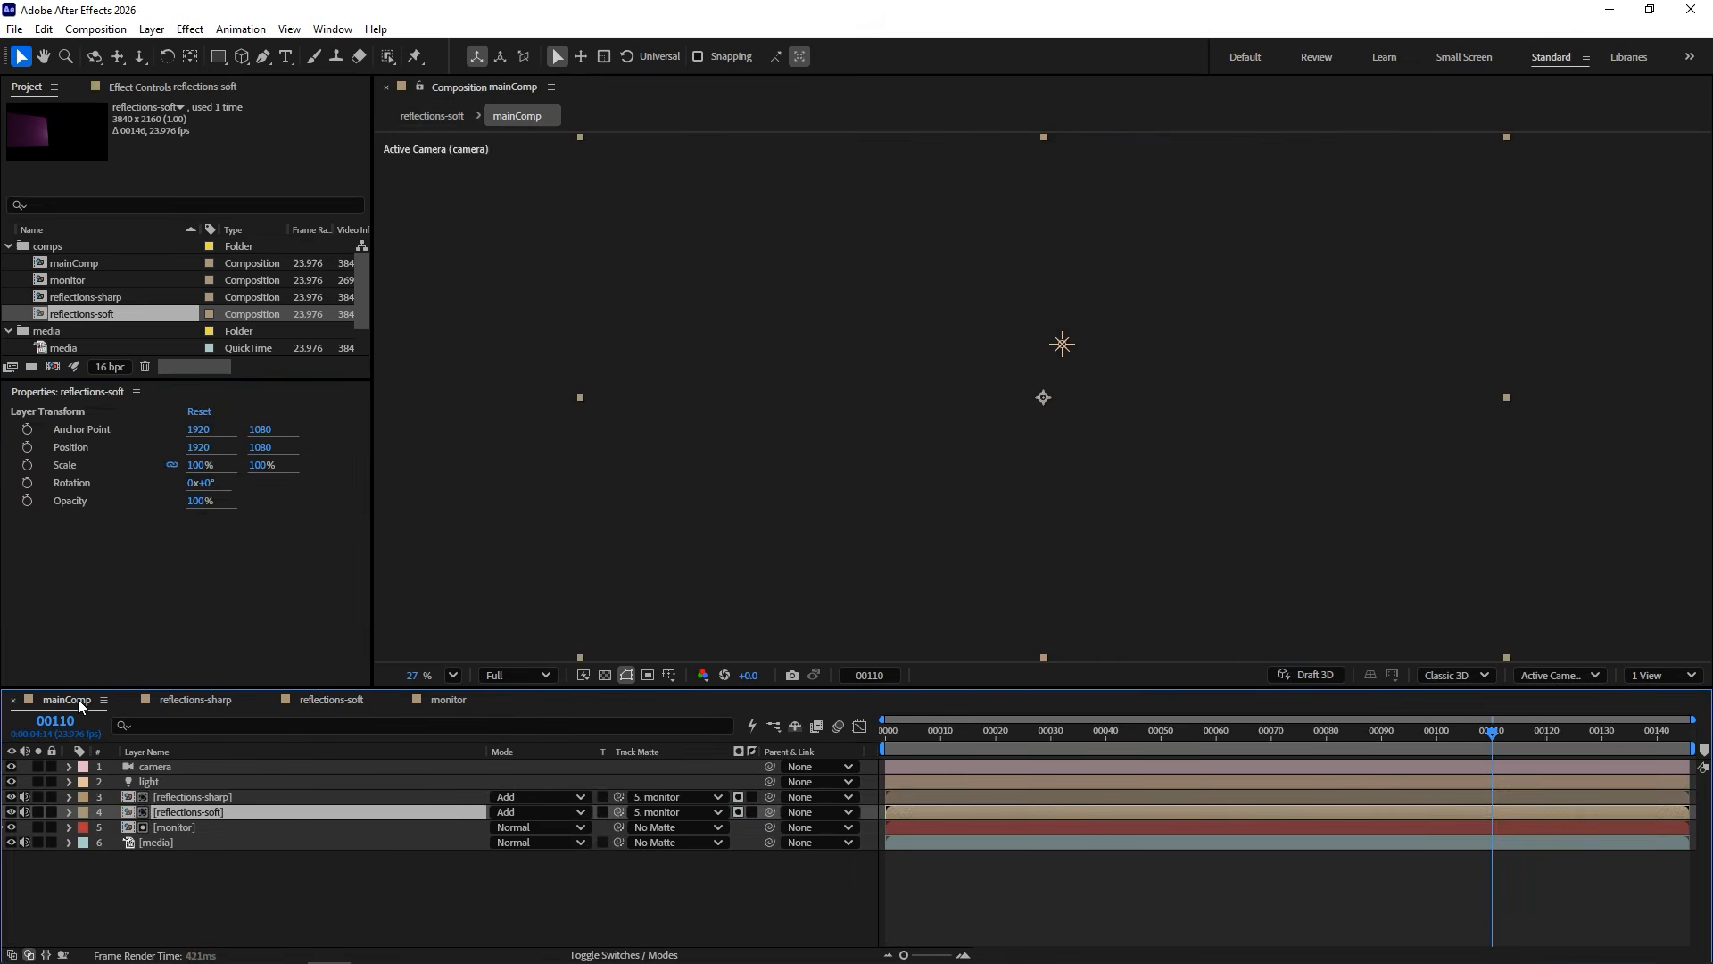
Set the reflections-soft layer's Levels gamma to 0.32 and output white to about 28913.
{"action": "left_click", "coordinate": [163, 86]}
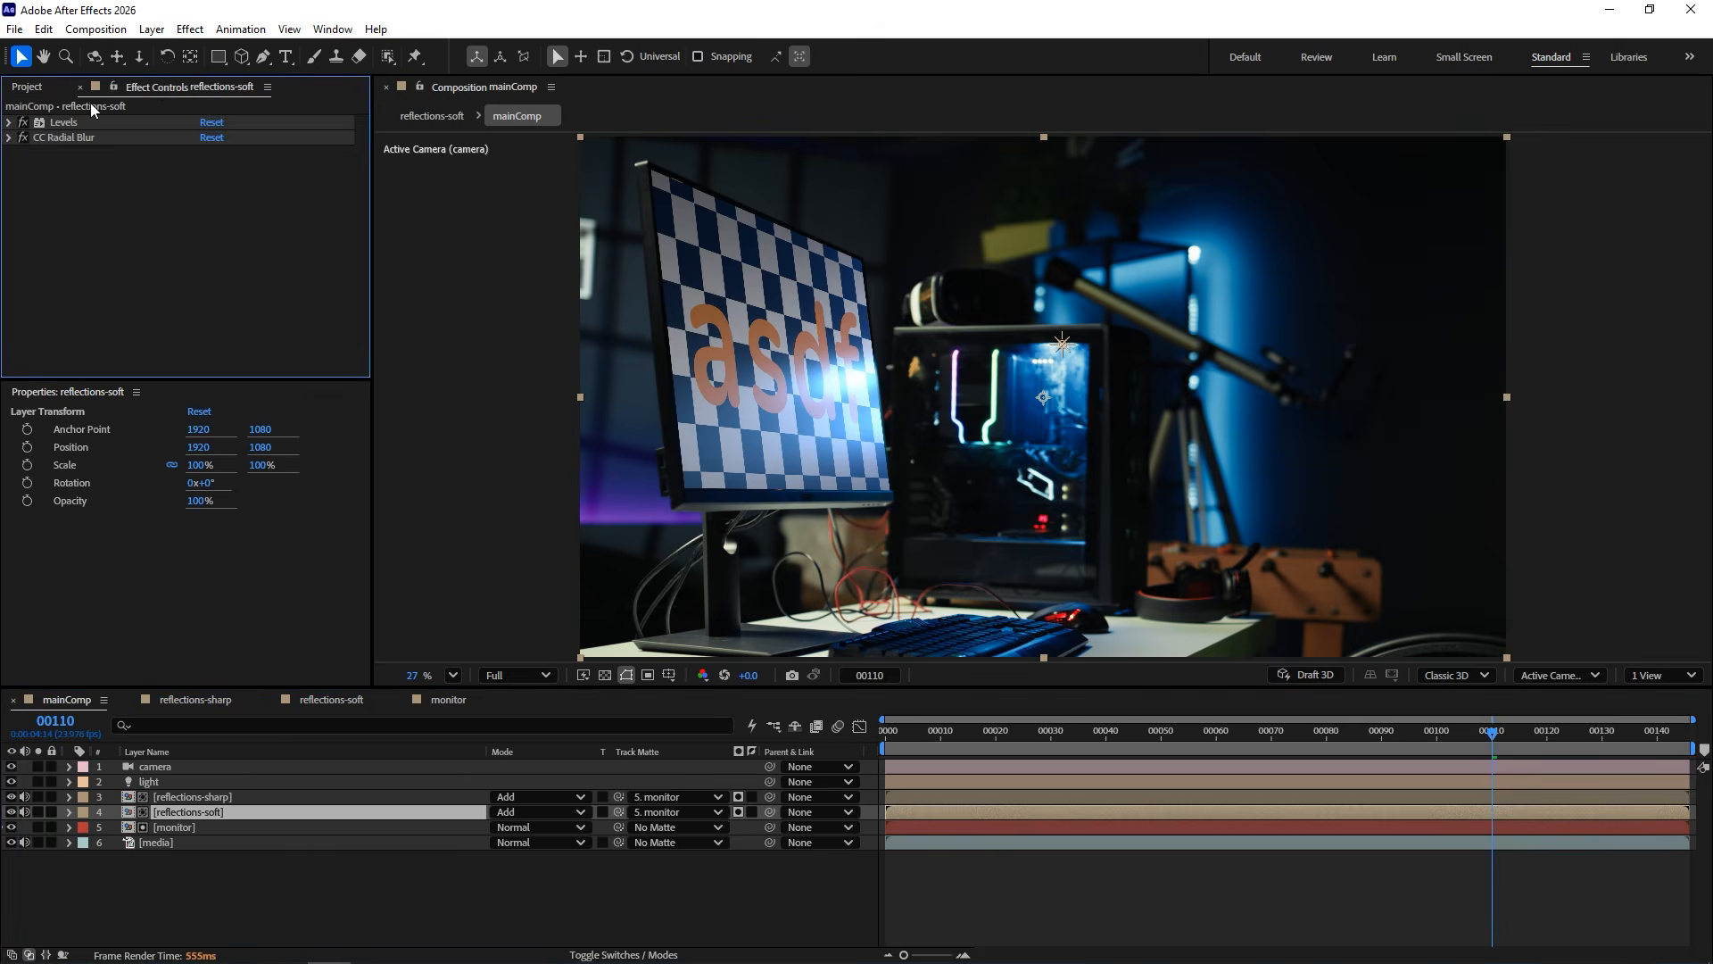
{"action": "left_click", "coordinate": [11, 122]}
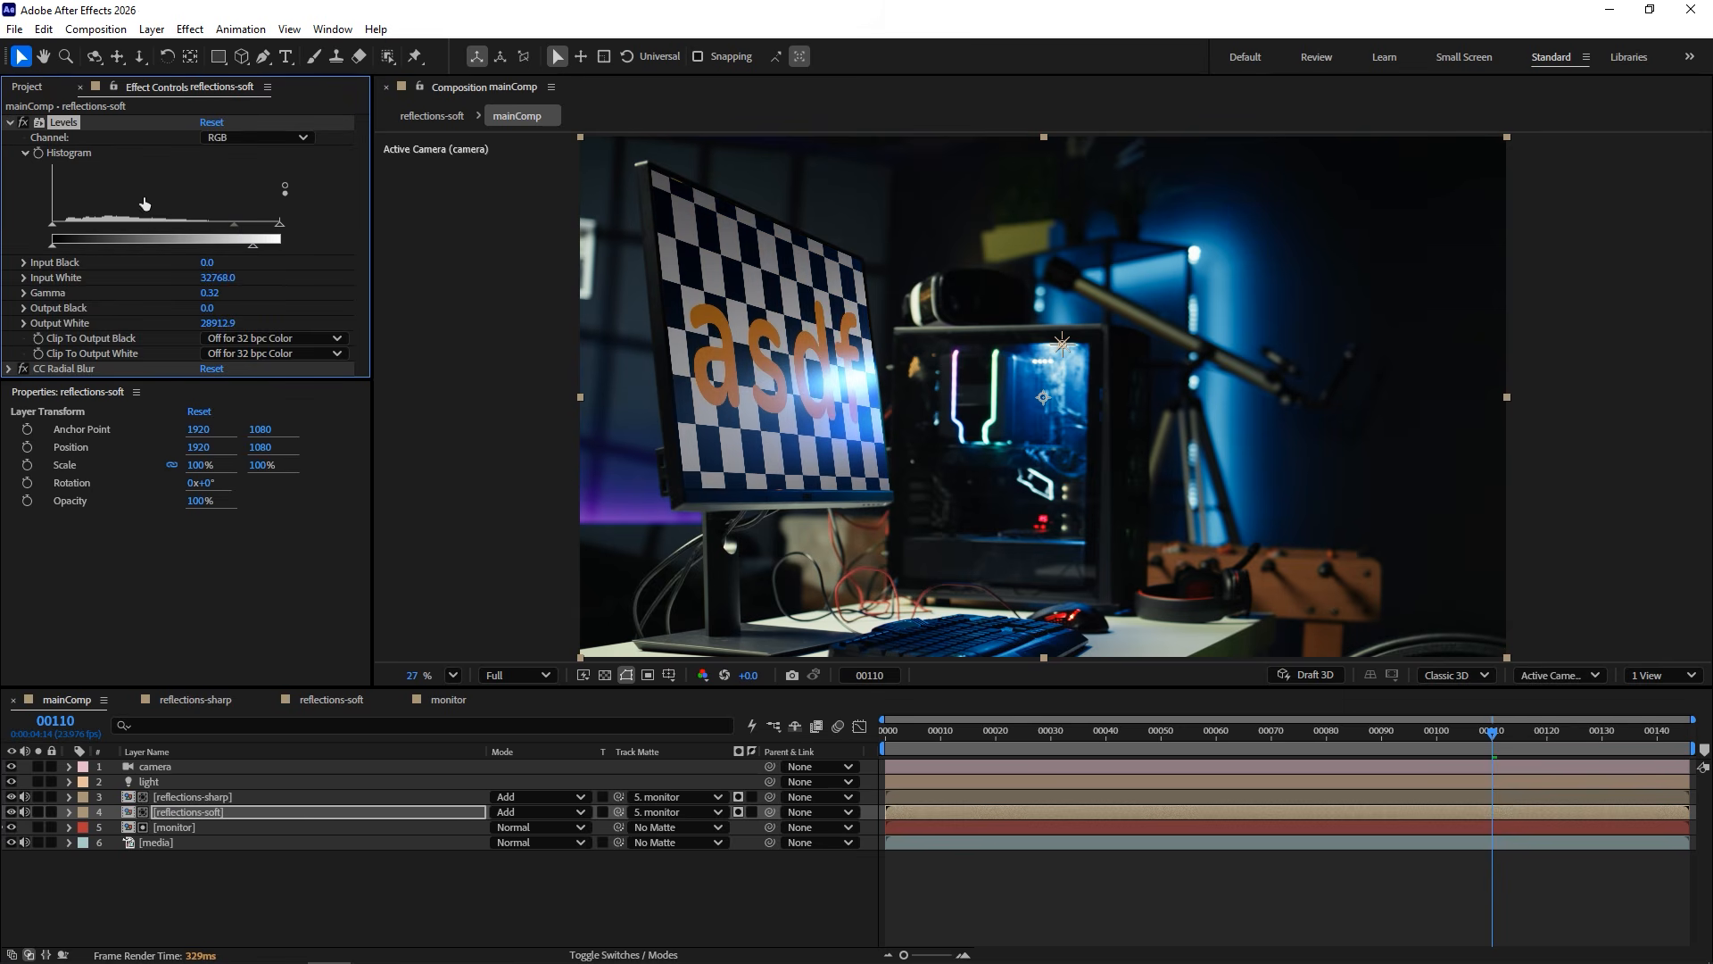
{"action": "left_click", "coordinate": [10, 124]}
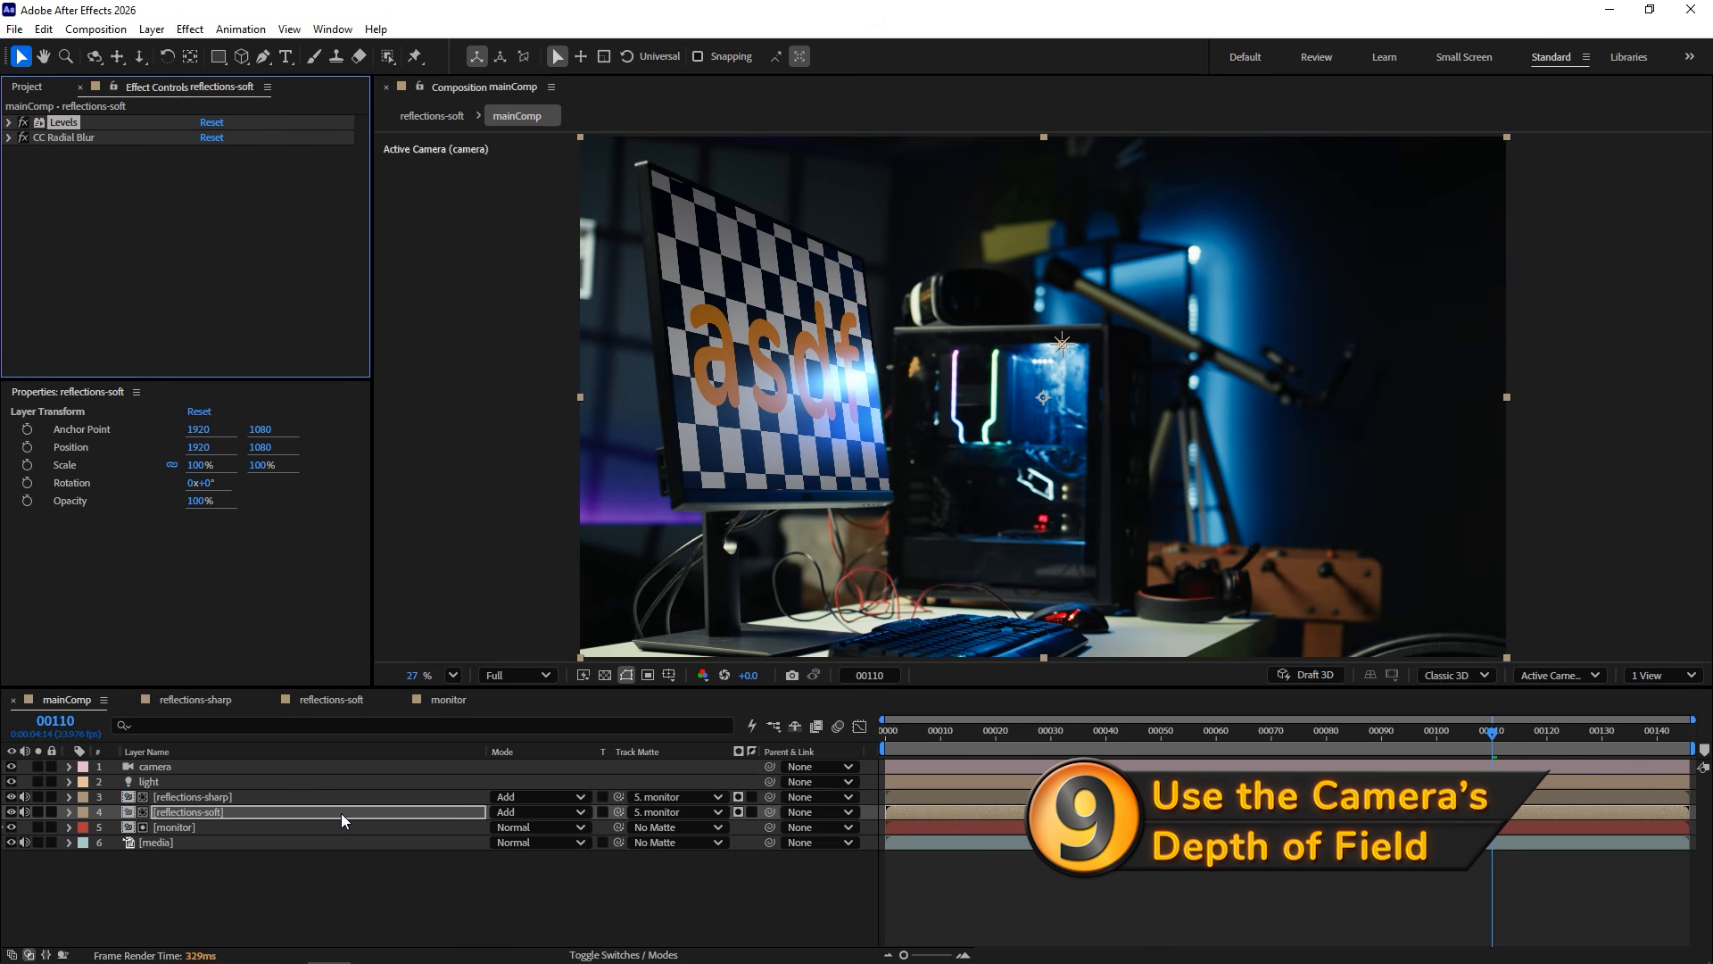
Go to frame 120 and examine the focus falloff around the monitor, keyboard and desk up close.
{"action": "left_click_drag", "start_coordinate": [1474, 736], "coordinate": [1544, 732]}
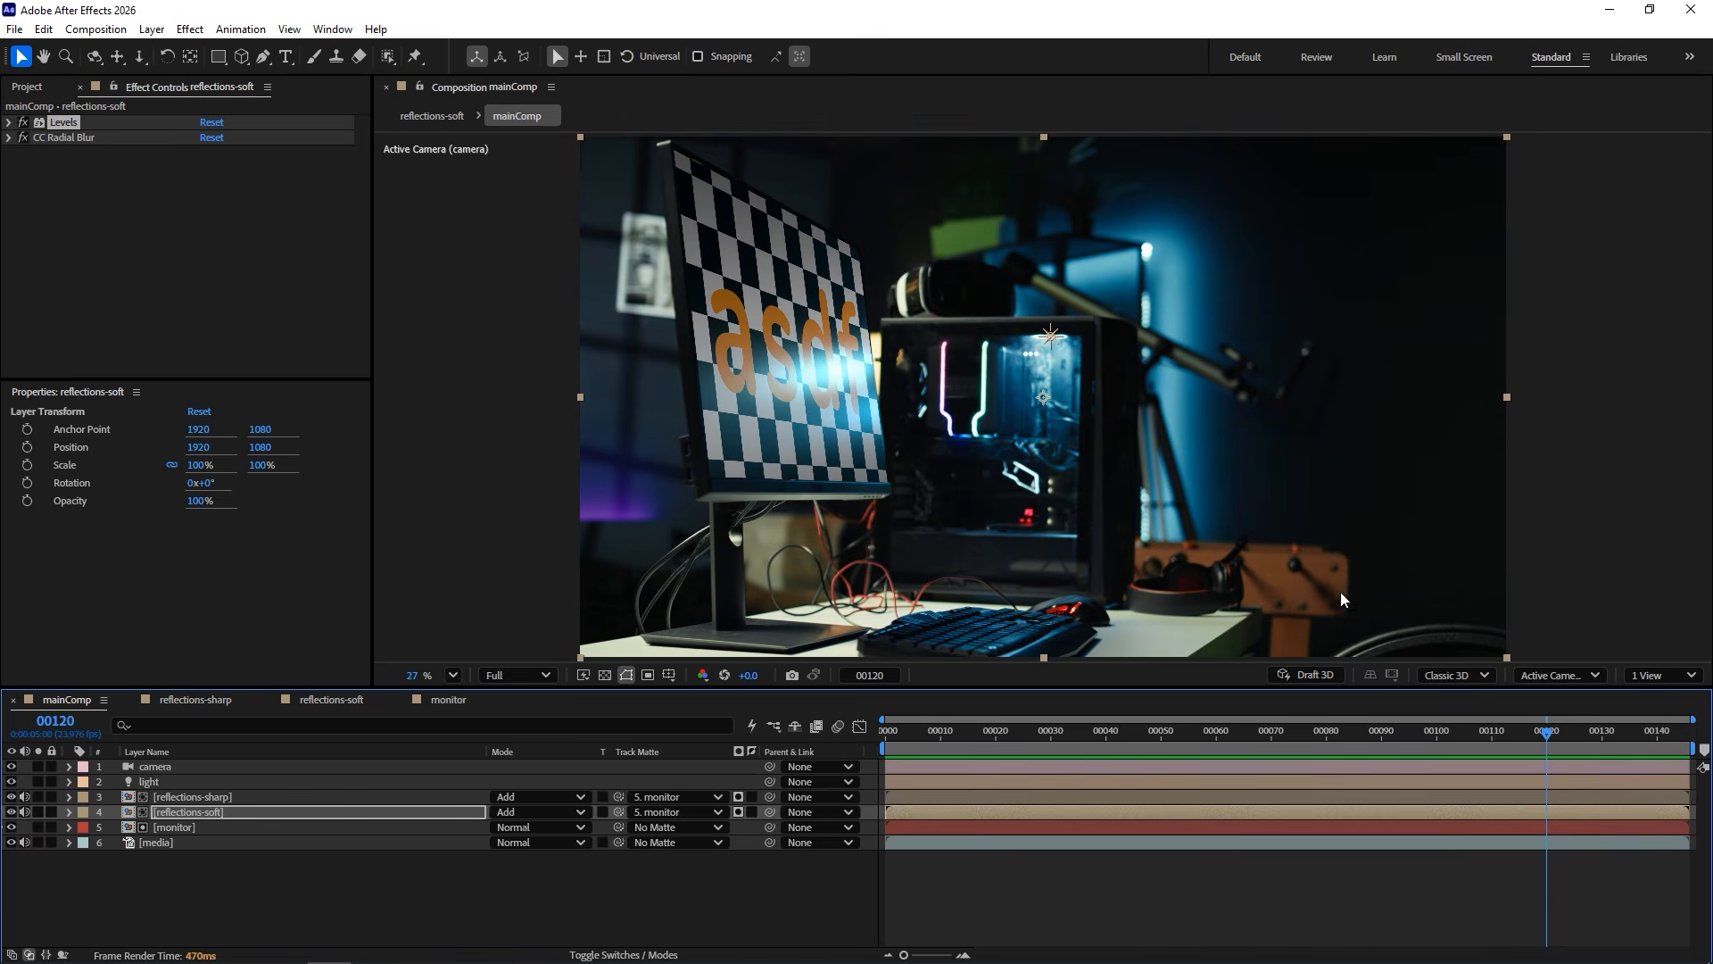
{"action": "scroll", "coordinate": [1033, 614], "scroll_direction": "up", "scroll_amount": 3}
{"action": "left_click_drag", "start_coordinate": [1122, 488], "coordinate": [1200, 482]}
{"action": "scroll", "coordinate": [1111, 479], "scroll_direction": "up", "scroll_amount": 1}
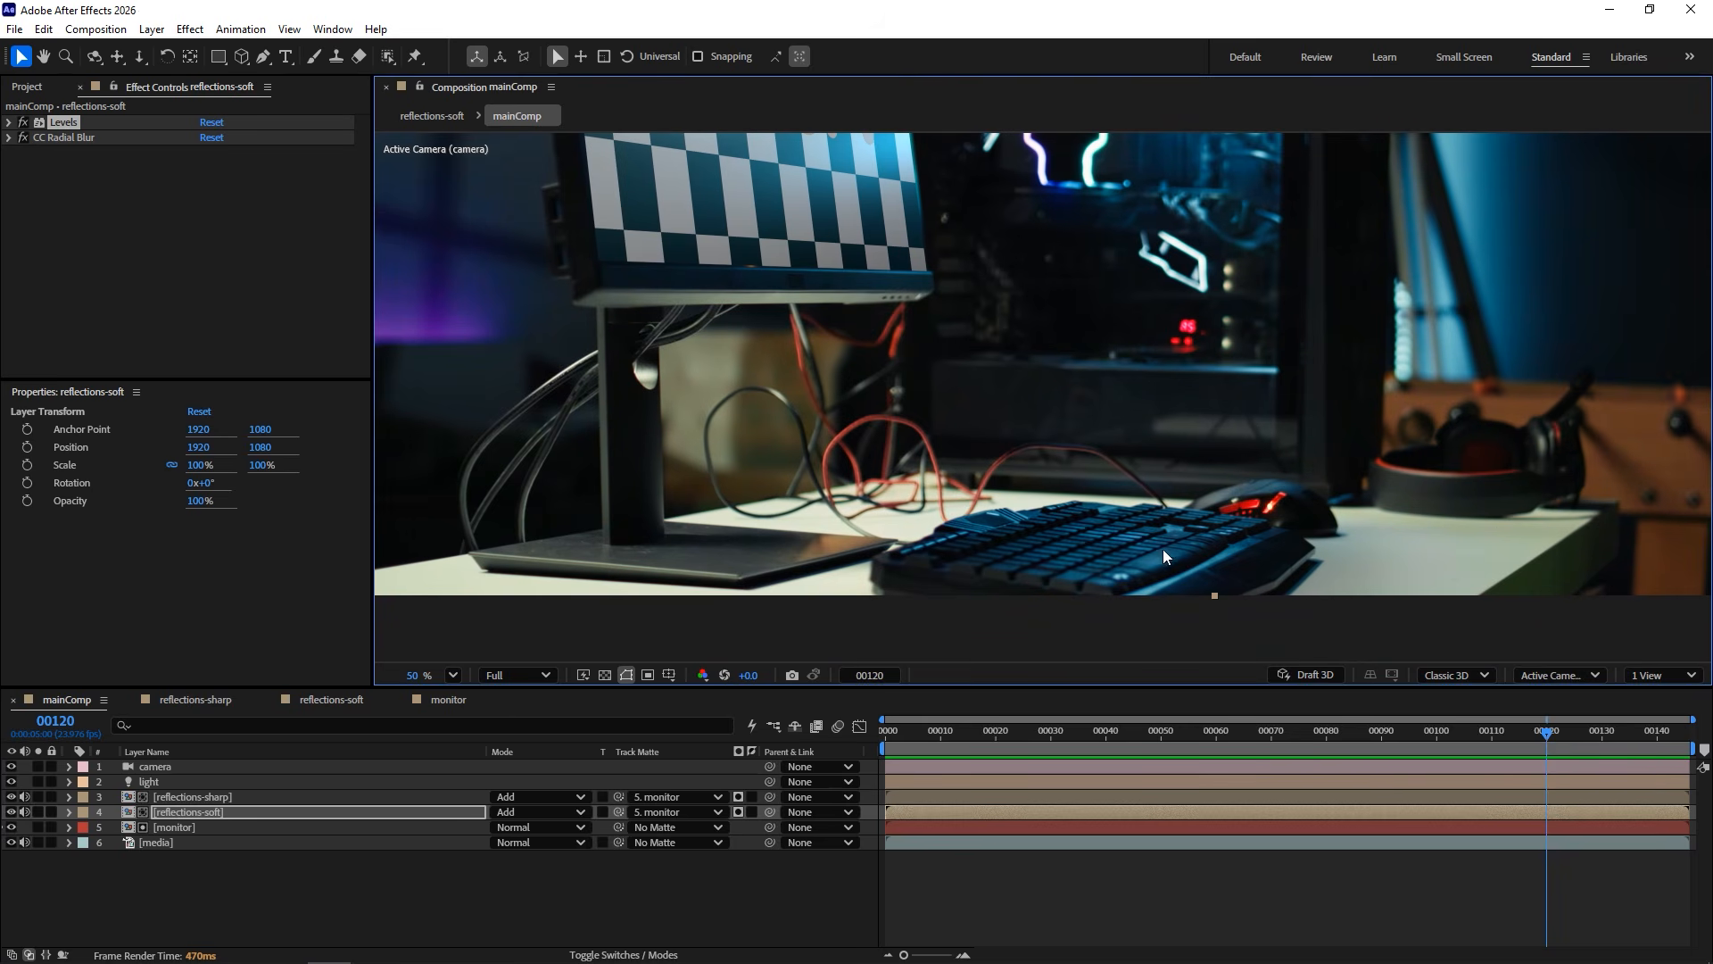
Show mainComp in two views with the Top view framed around the whole 3D scene.
{"action": "left_click", "coordinate": [1649, 676]}
{"action": "left_click", "coordinate": [1667, 729]}
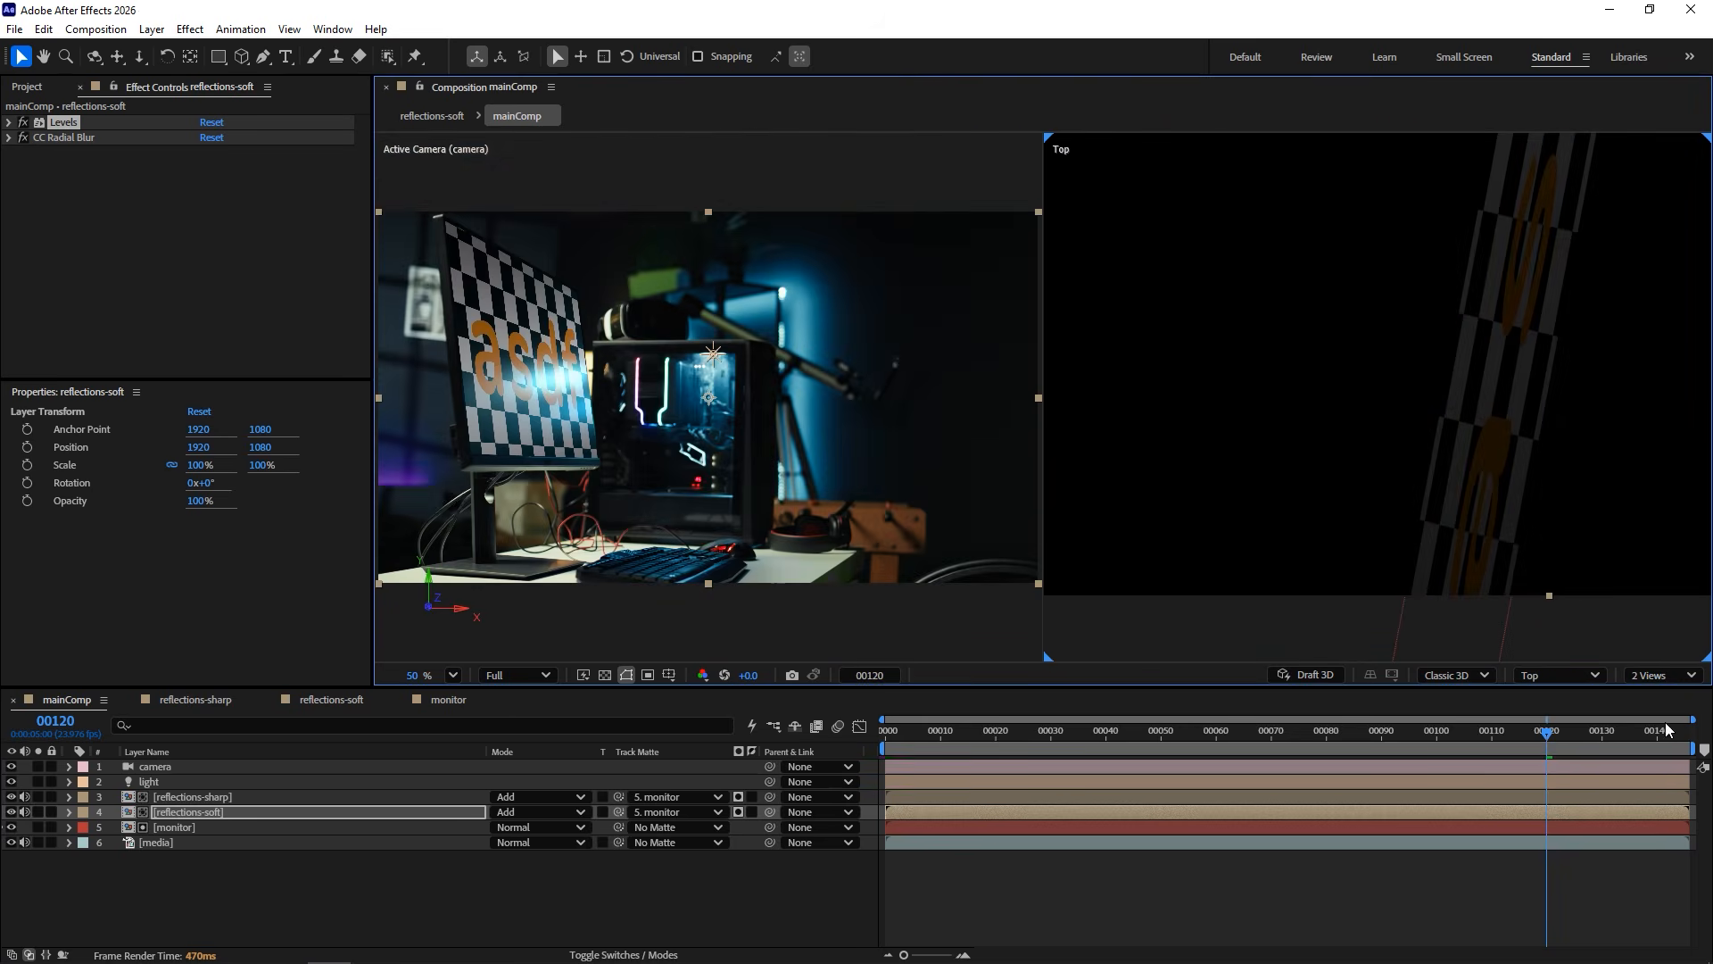
{"action": "scroll", "coordinate": [1426, 464], "scroll_direction": "down", "scroll_amount": 8}
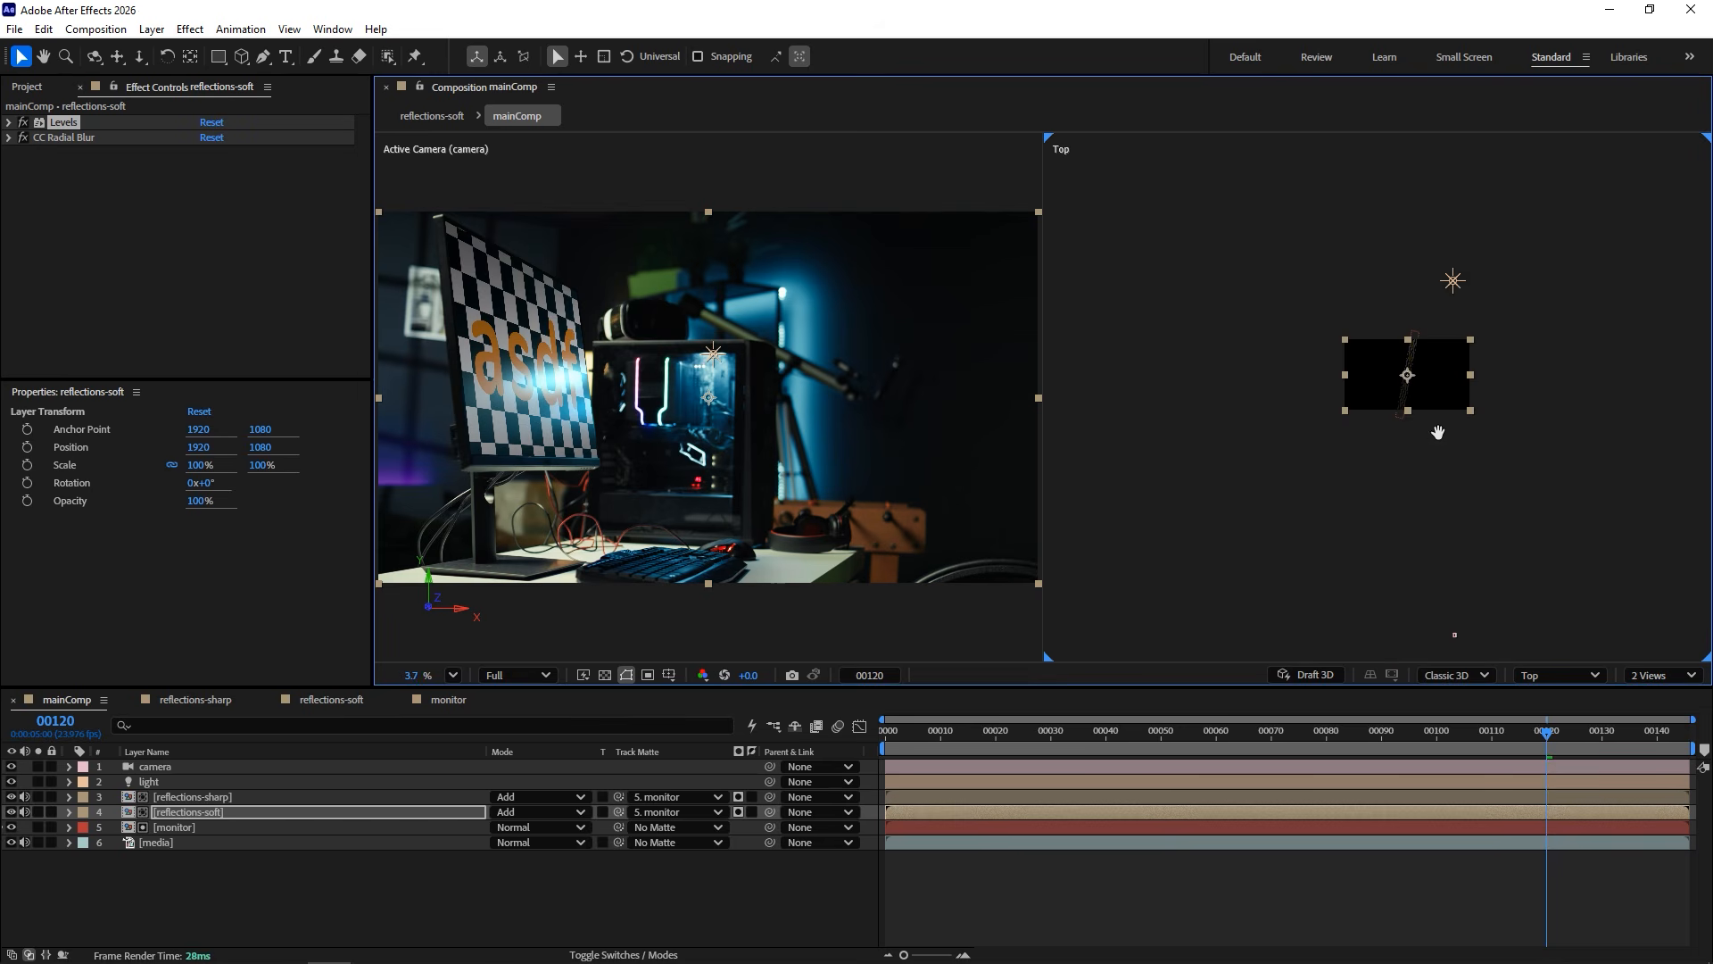
{"action": "left_click_drag", "start_coordinate": [1412, 420], "coordinate": [1399, 410]}
Enable depth of field on the camera and set its focus distance to about 8063 px, at the monitor's depth.
{"action": "left_click", "coordinate": [233, 766]}
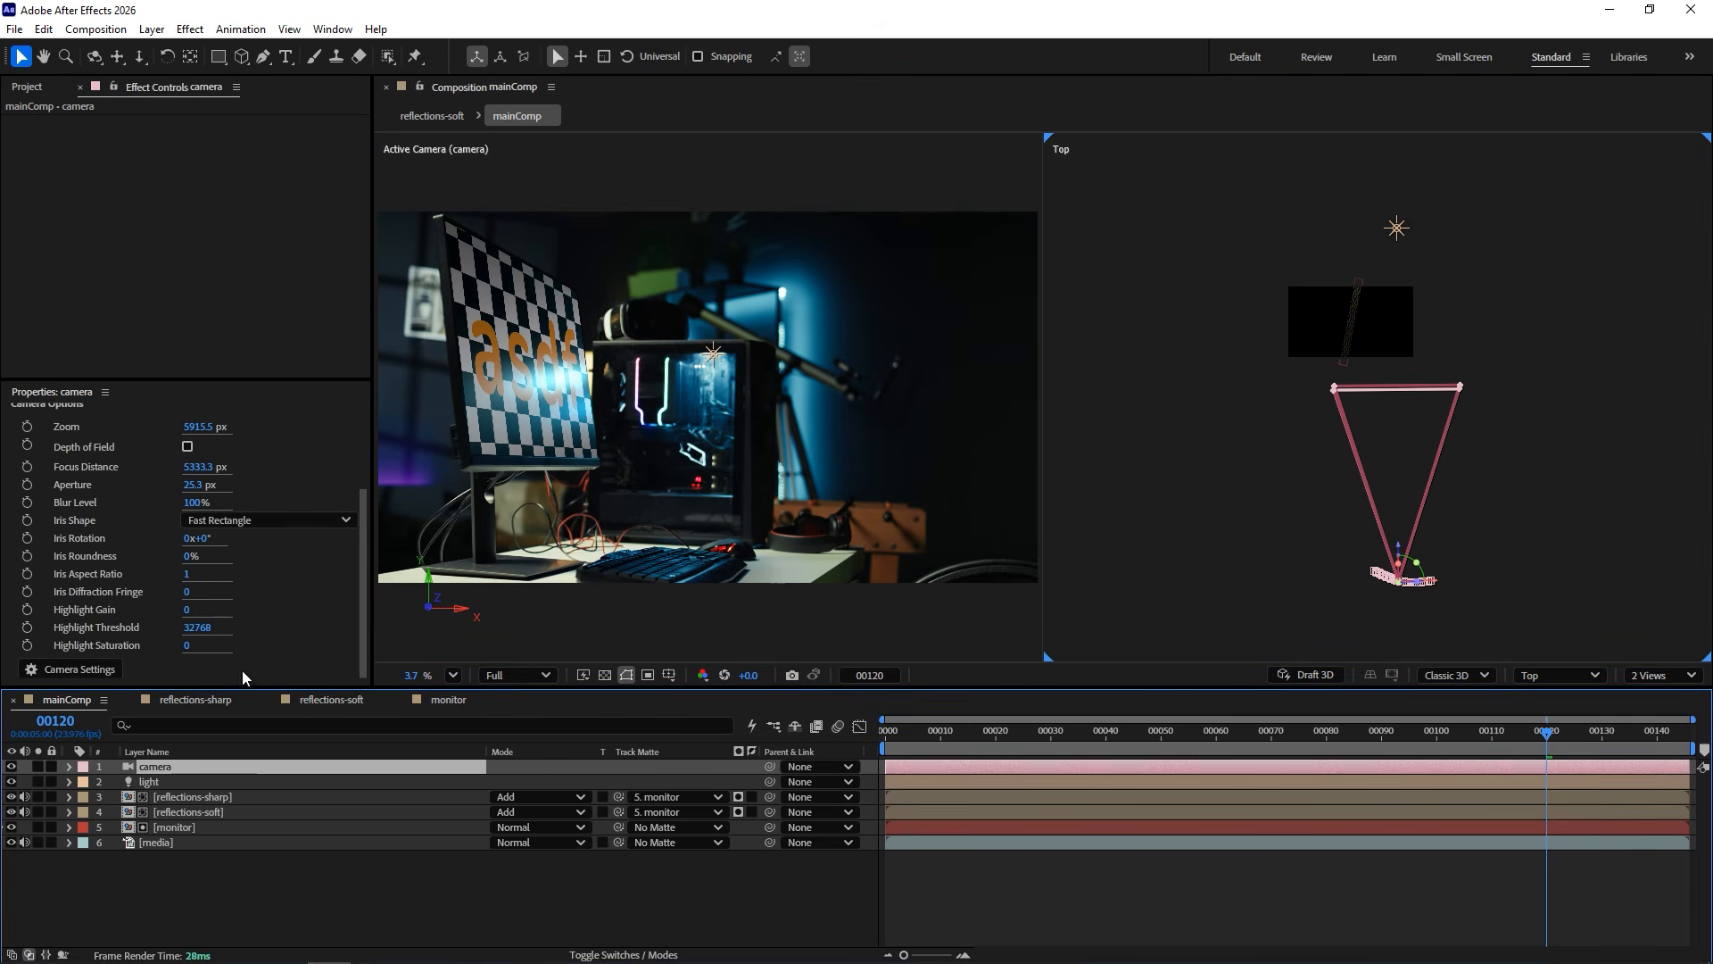
{"action": "left_click", "coordinate": [187, 447]}
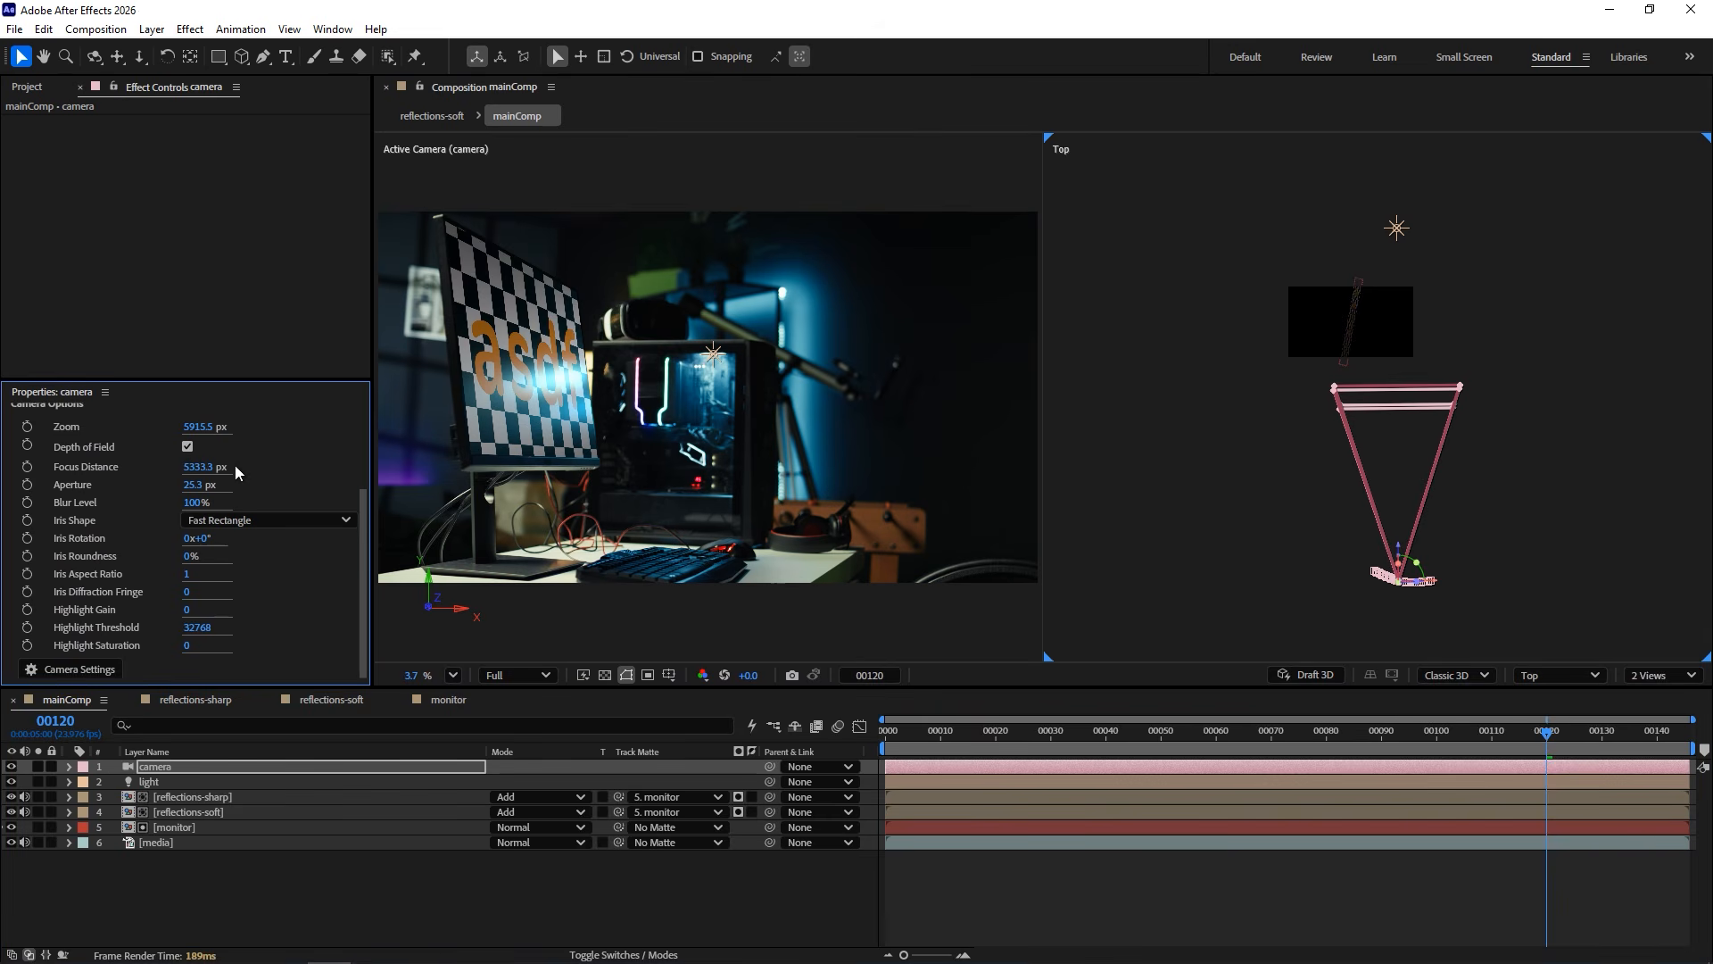
{"action": "left_click_drag", "start_coordinate": [193, 473], "coordinate": [516, 448]}
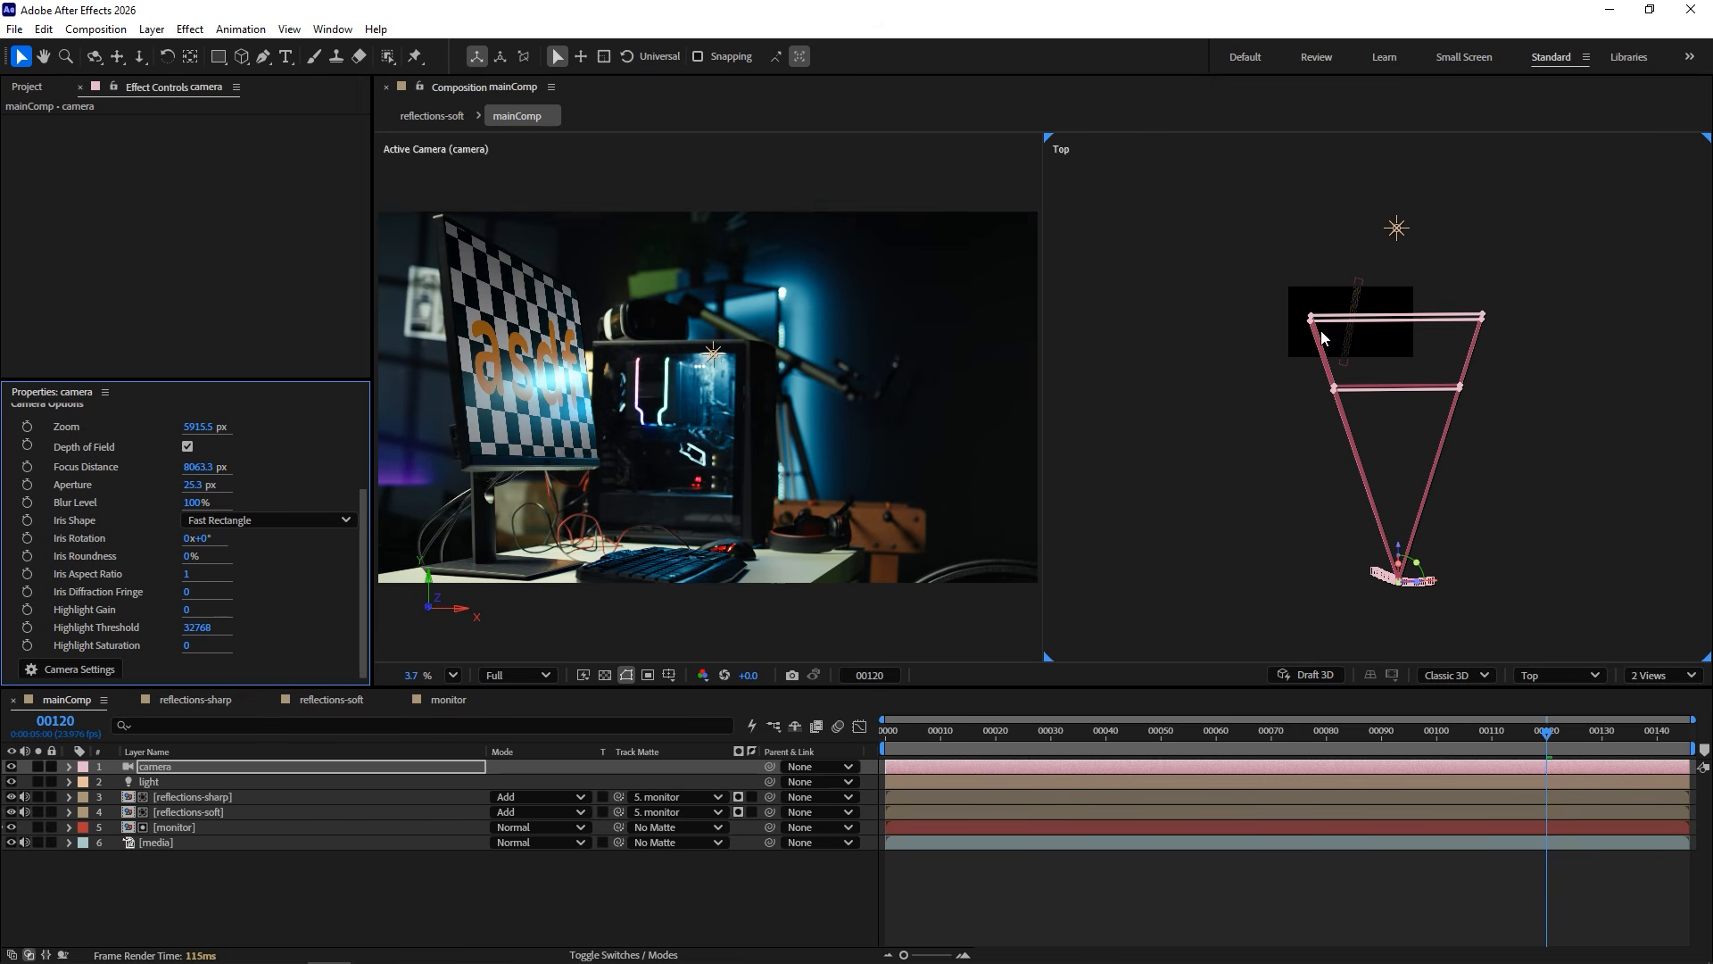
Increase the camera's aperture to about 505 px.
{"action": "scroll", "coordinate": [464, 432], "scroll_direction": "up", "scroll_amount": 3}
{"action": "mouse_move", "coordinate": [210, 486]}
{"action": "left_mouse_down"}
{"action": "mouse_move", "coordinate": [317, 479]}
{"action": "mouse_move", "coordinate": [215, 486]}
{"action": "mouse_move", "coordinate": [237, 485]}
{"action": "left_mouse_up"}
{"action": "left_click_drag", "start_coordinate": [237, 485], "coordinate": [248, 498]}
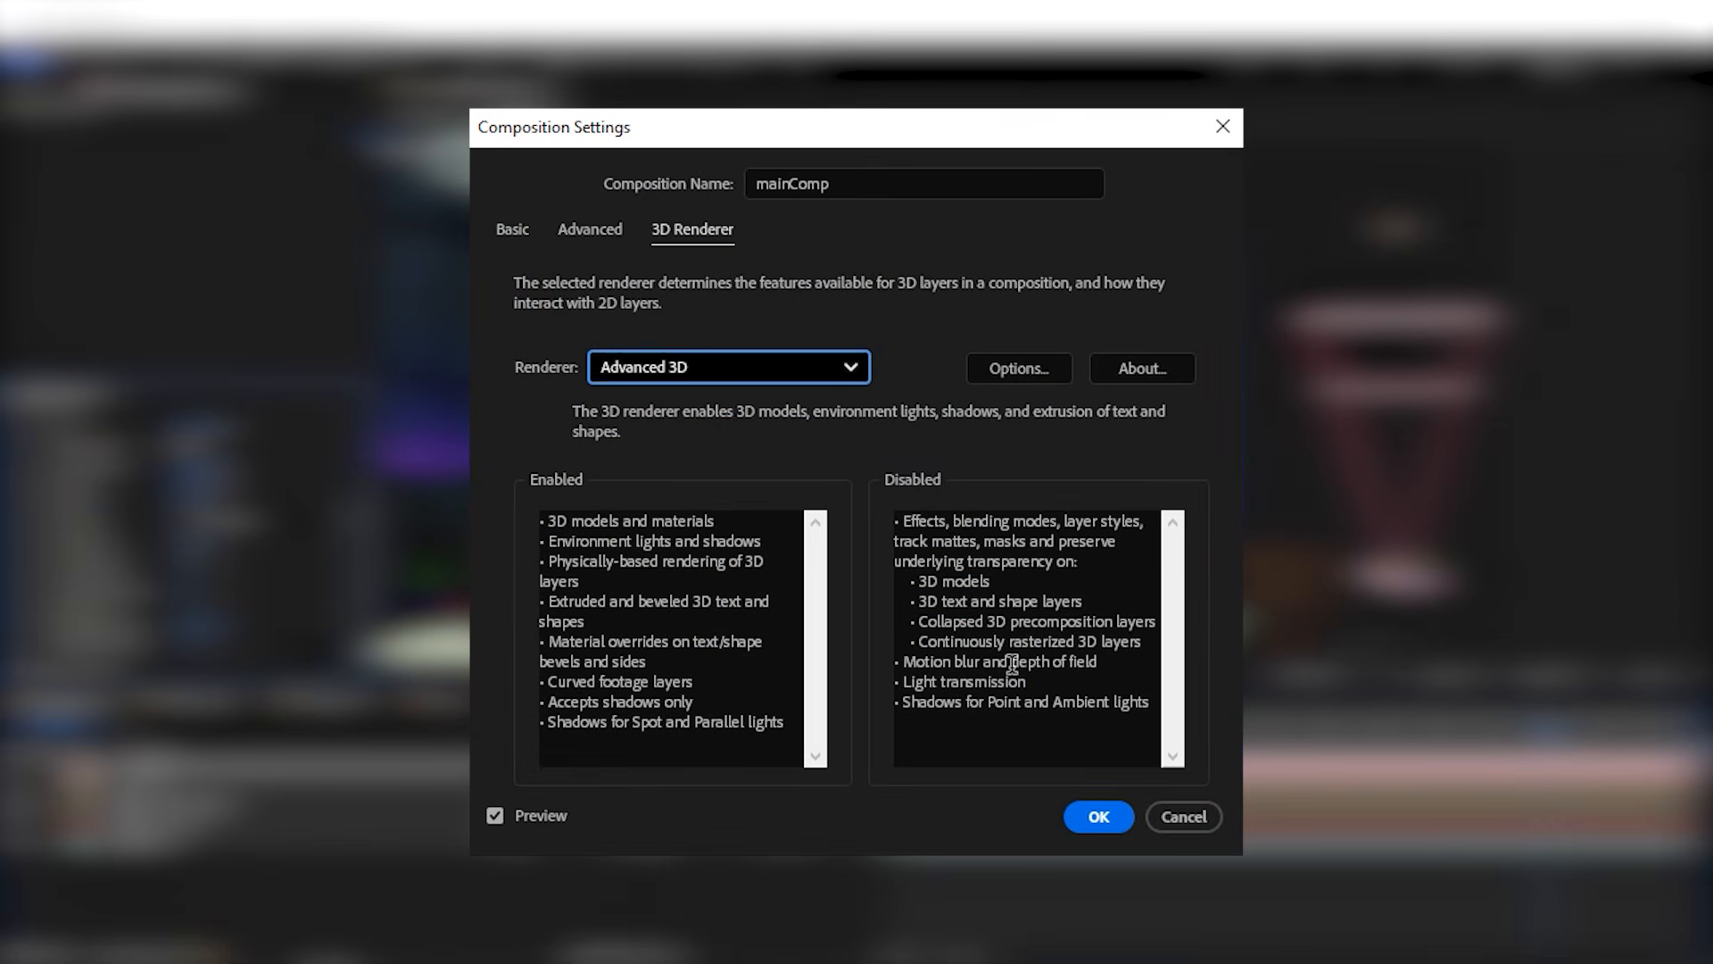
Check the features disabled by the Advanced 3D renderer, and scrub mainComp back to frame 21 to review the depth of field.
{"action": "left_click_drag", "start_coordinate": [1011, 663], "coordinate": [1073, 665]}
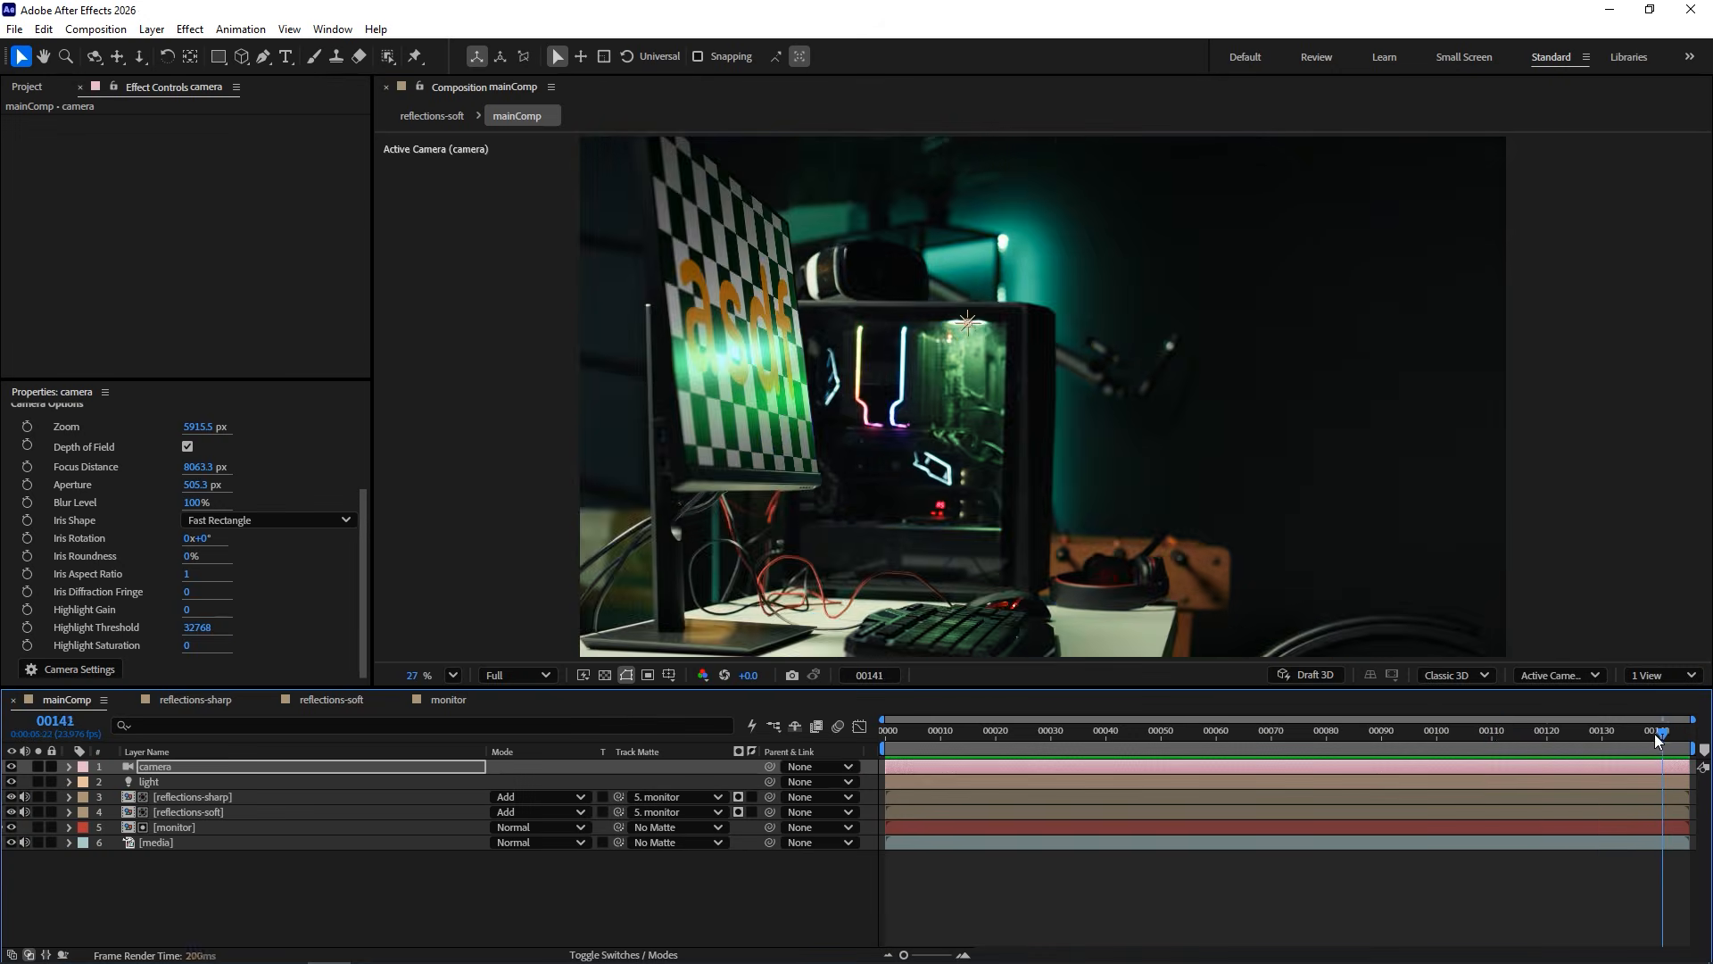
{"action": "left_click_drag", "start_coordinate": [1646, 740], "coordinate": [1002, 728]}
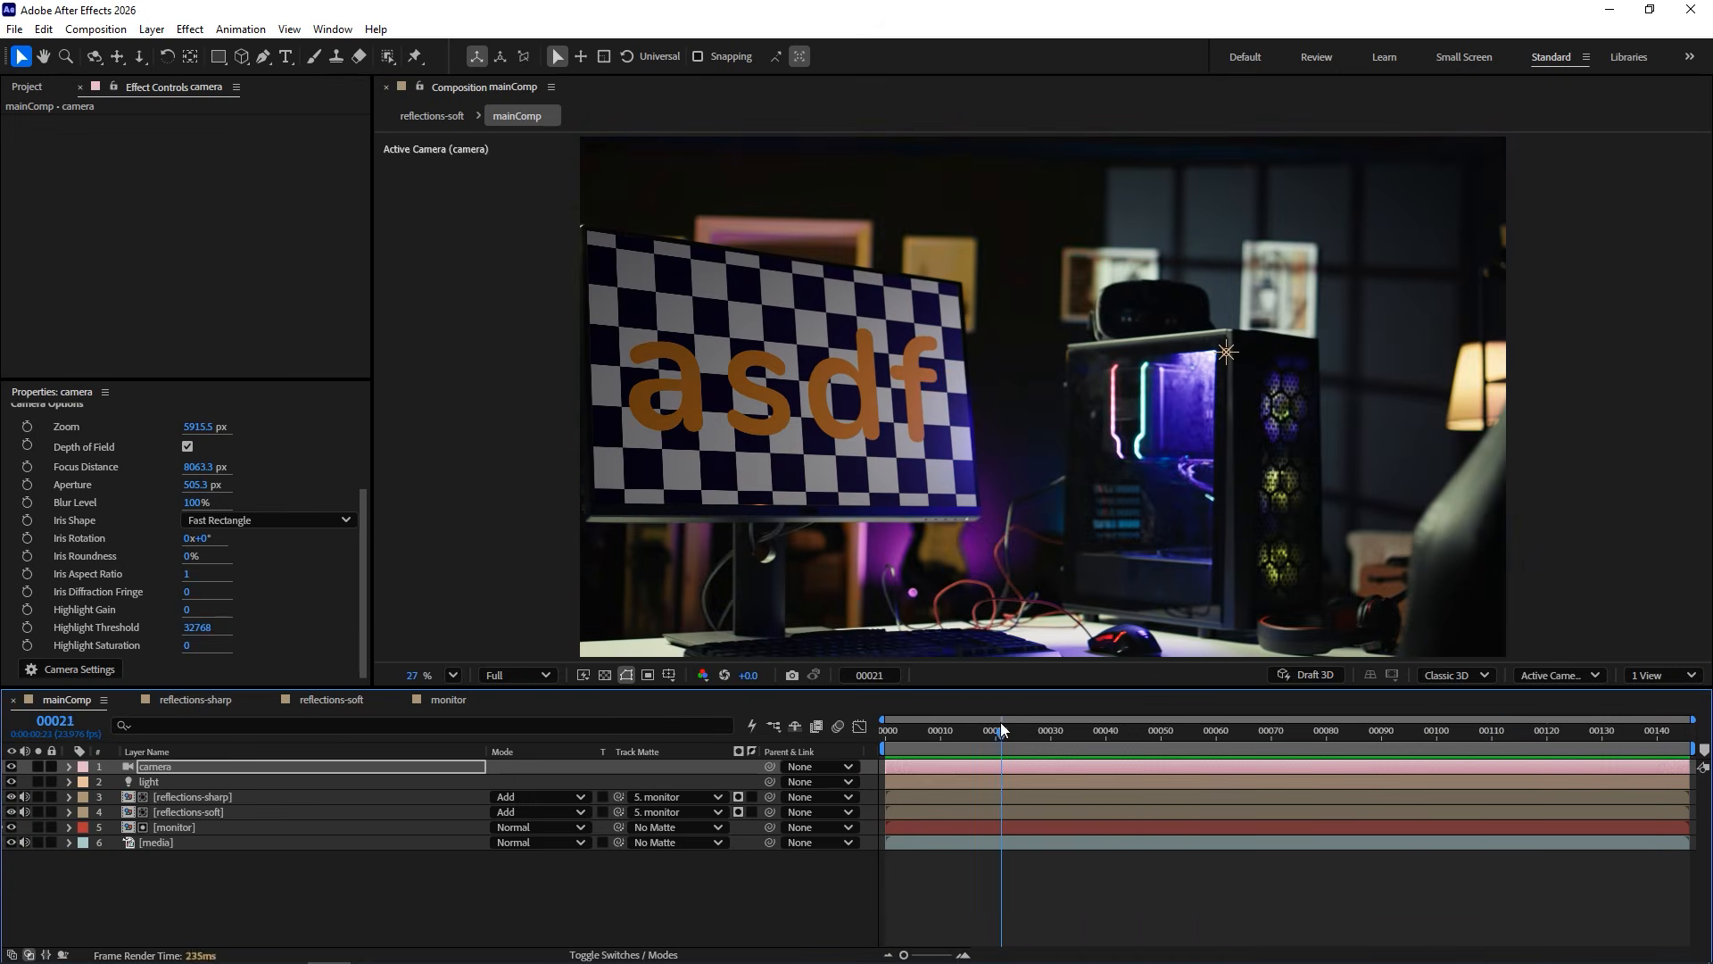